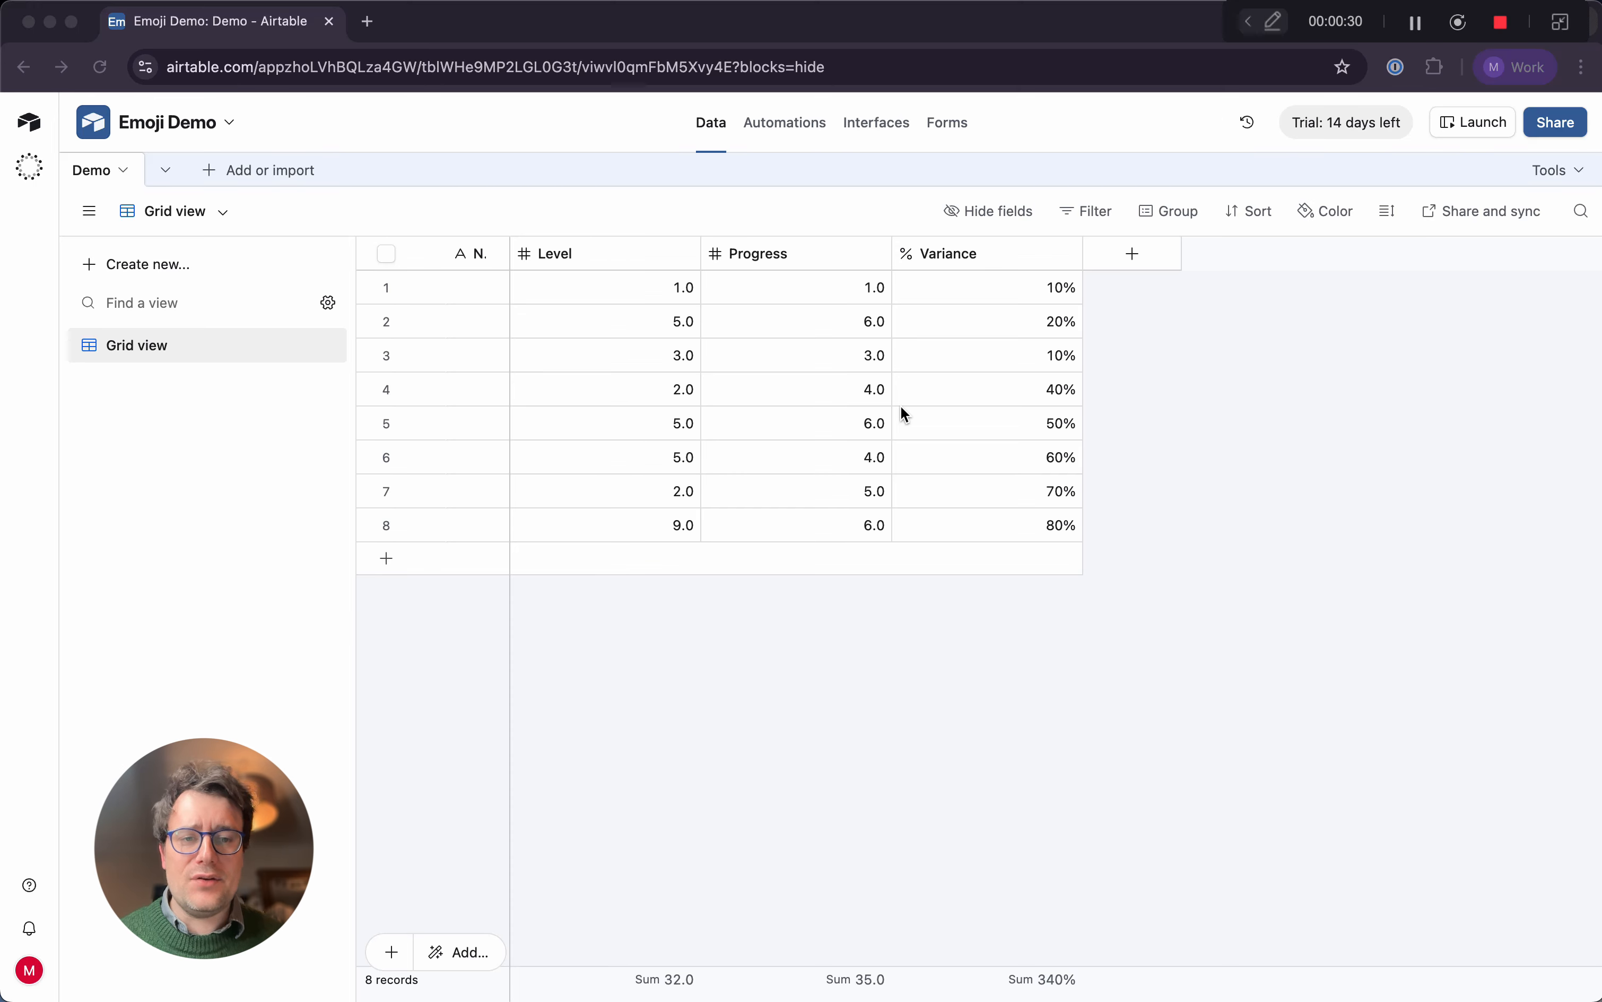
Insert a Formula field named Chart directly after the Level field
left_click(1145, 261)
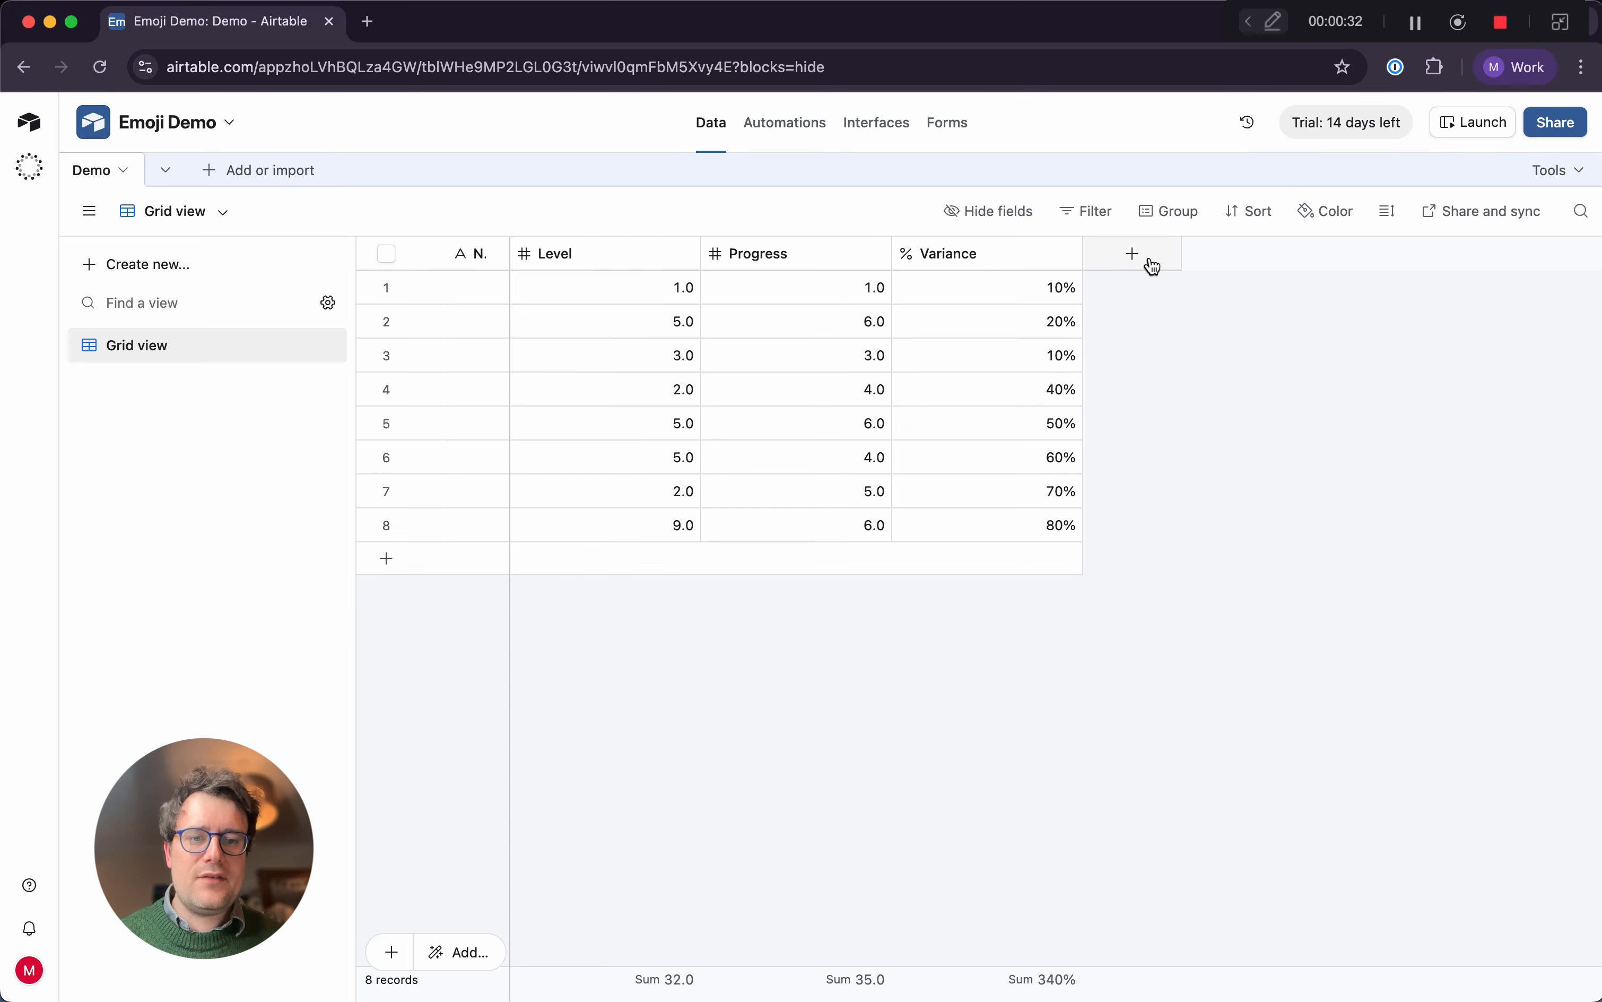
left_click(1152, 265)
left_click(663, 672)
right_click(637, 258)
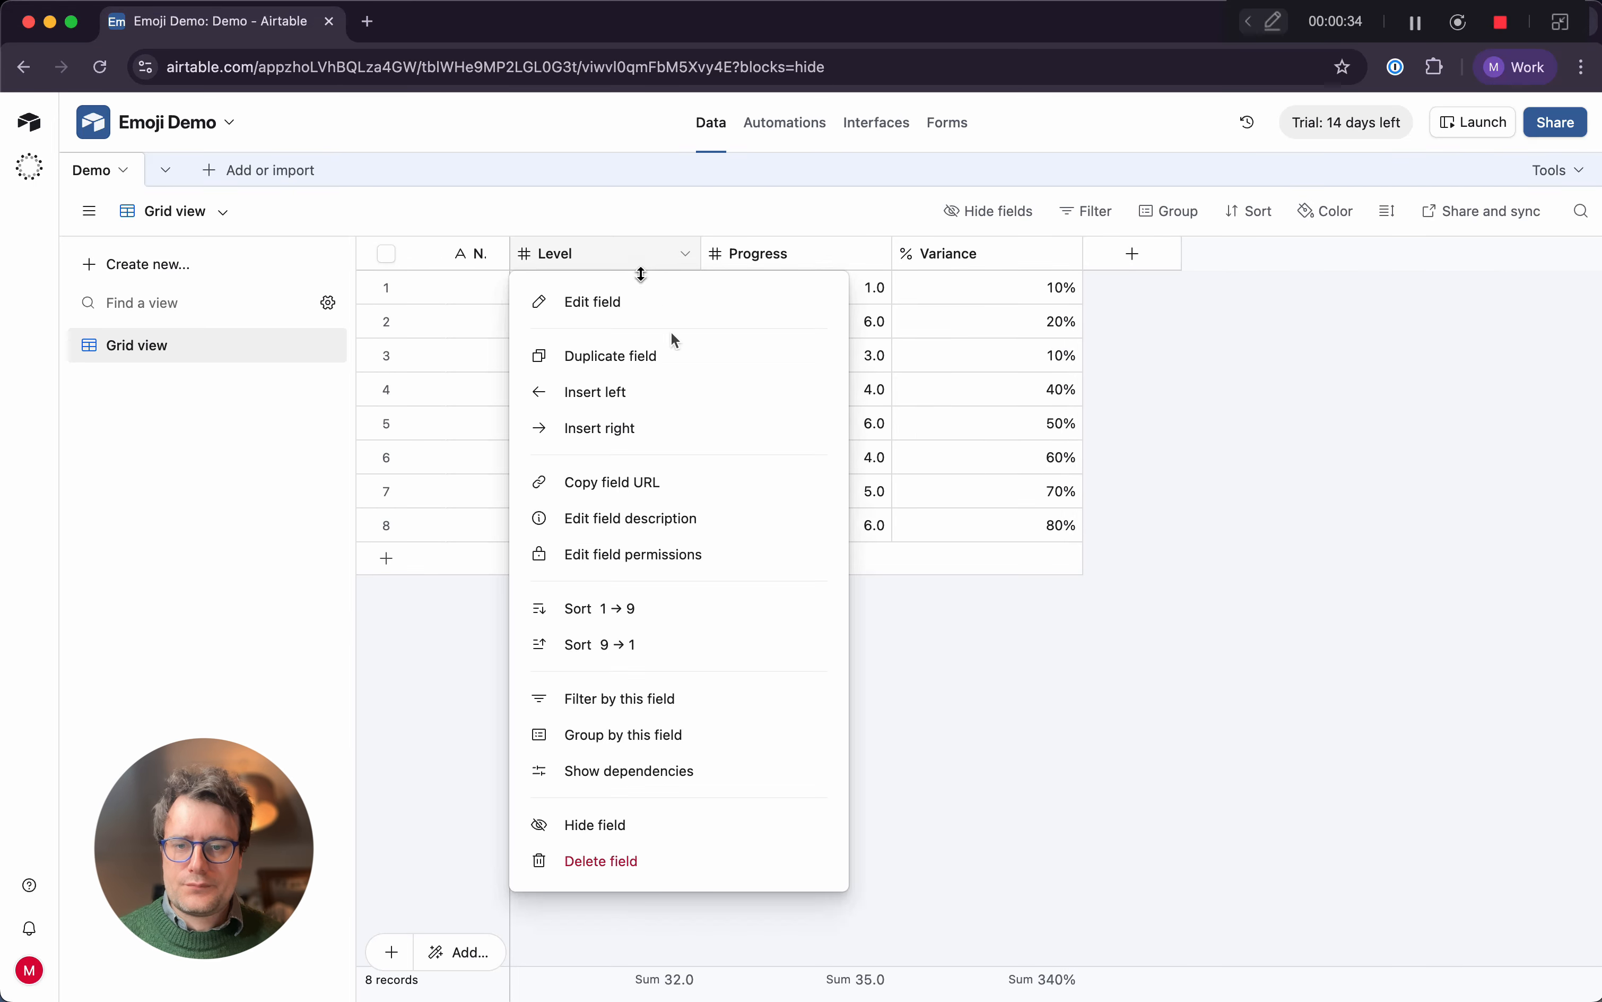
left_click(682, 432)
type("F")
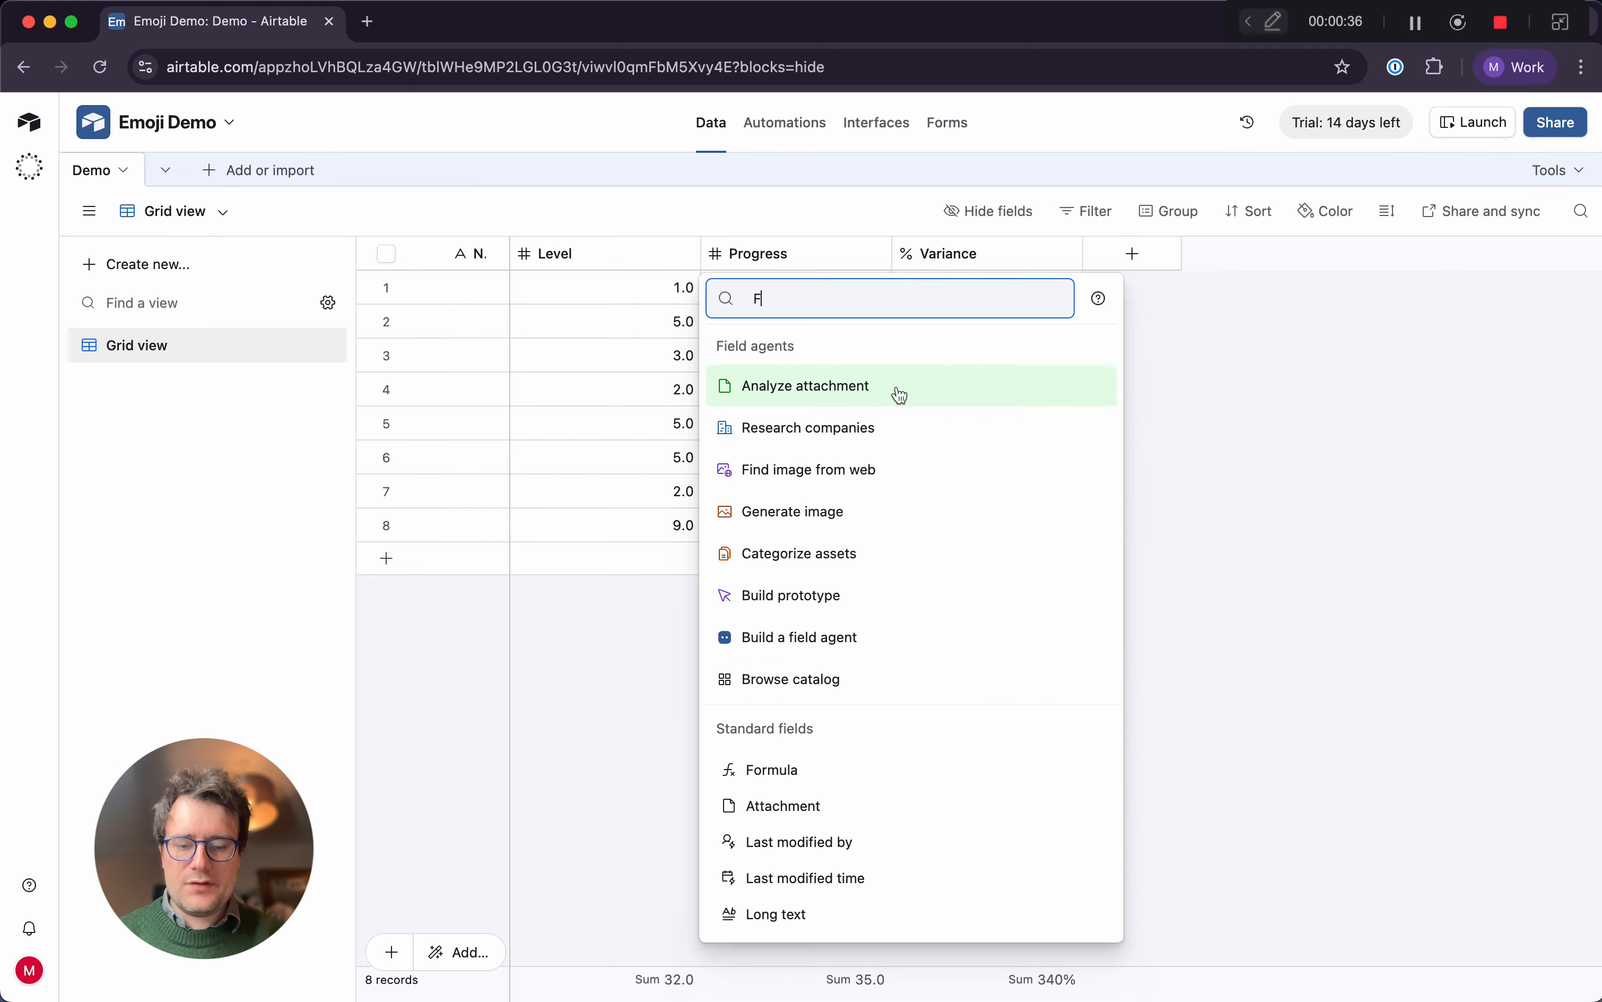
type("orm")
key("Return")
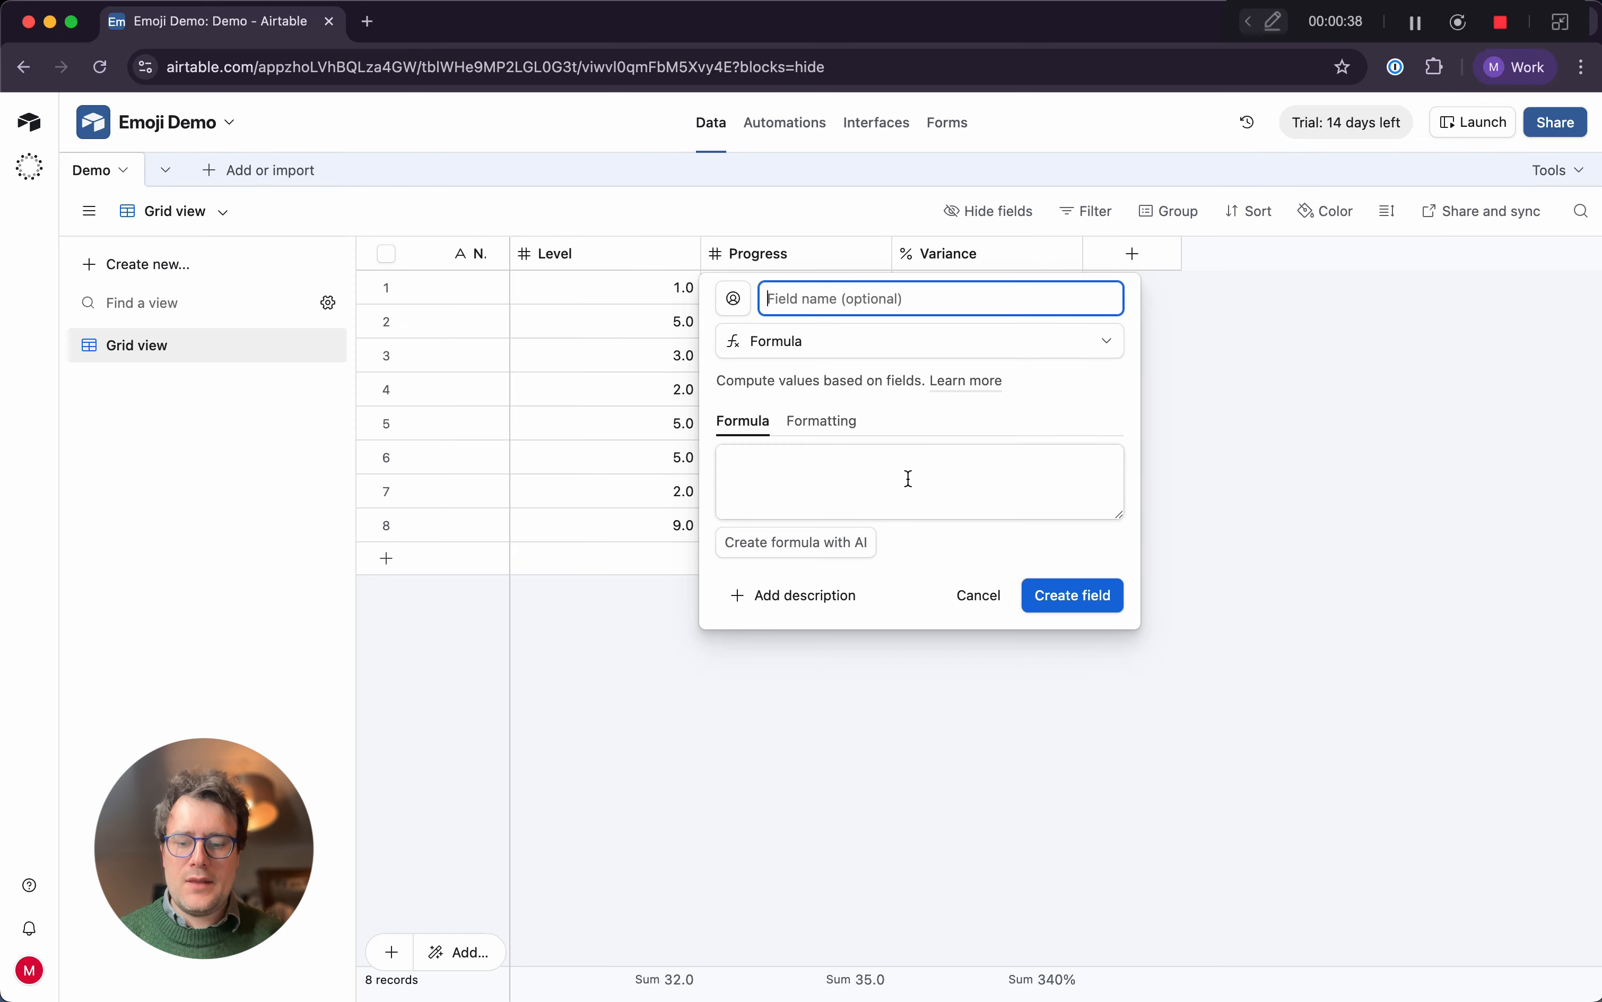
type("Chart")
Enter the formula REPT("🟩",Level) for the Chart field and create the field
left_click(881, 510)
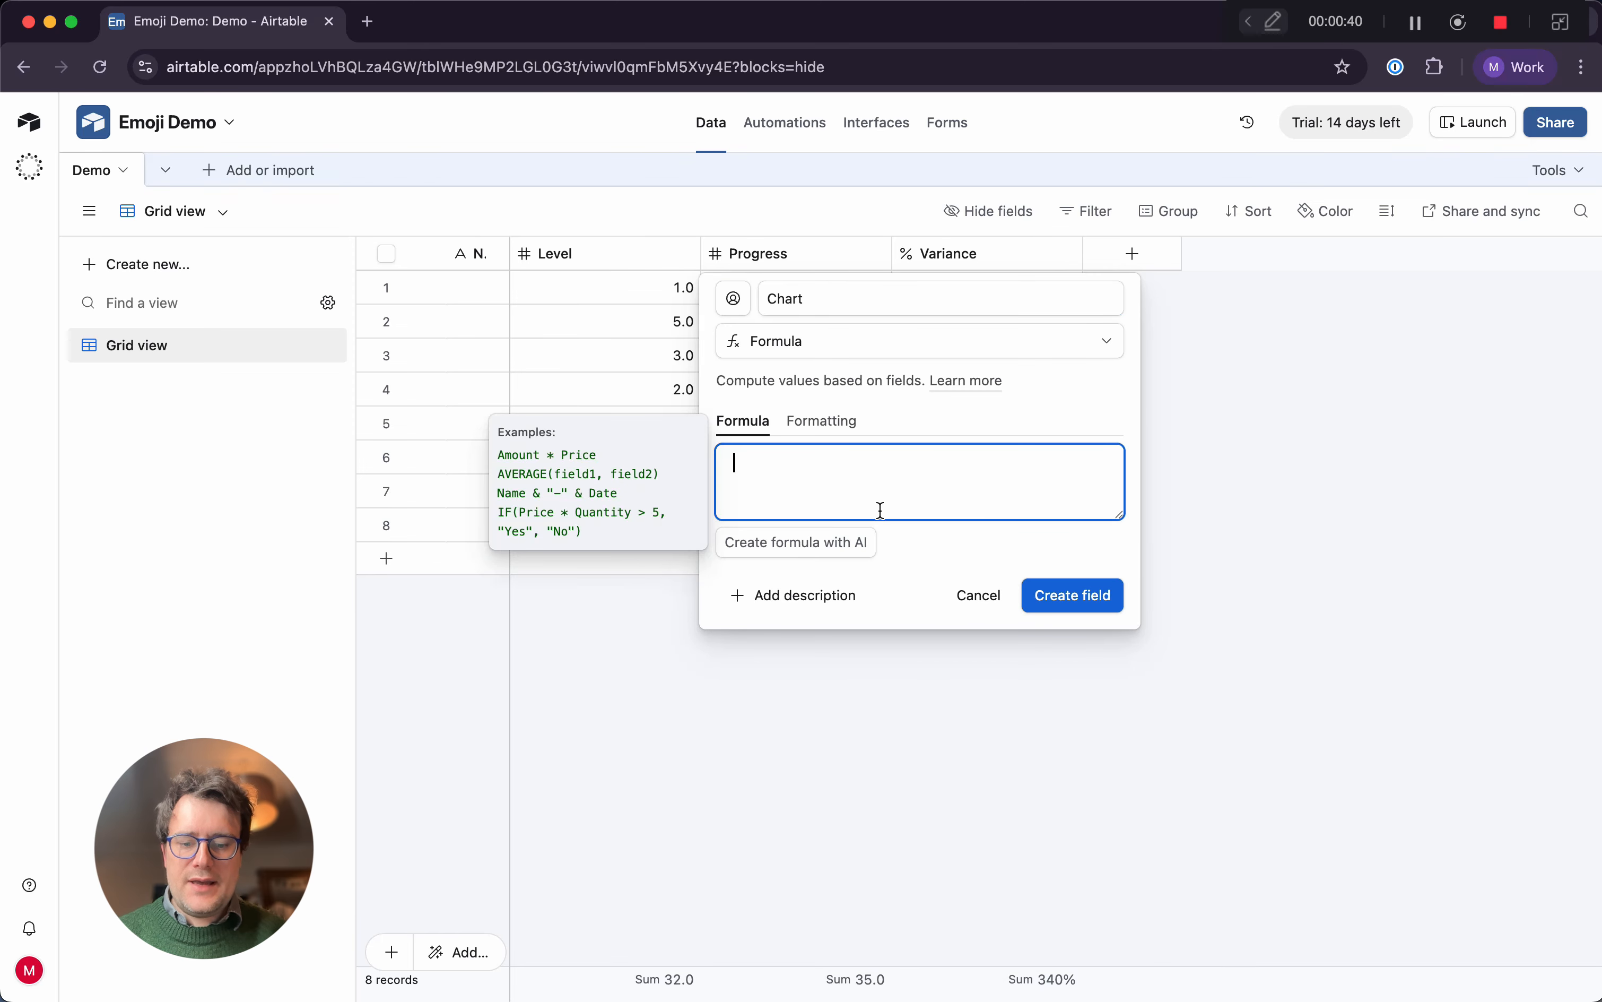
type("R")
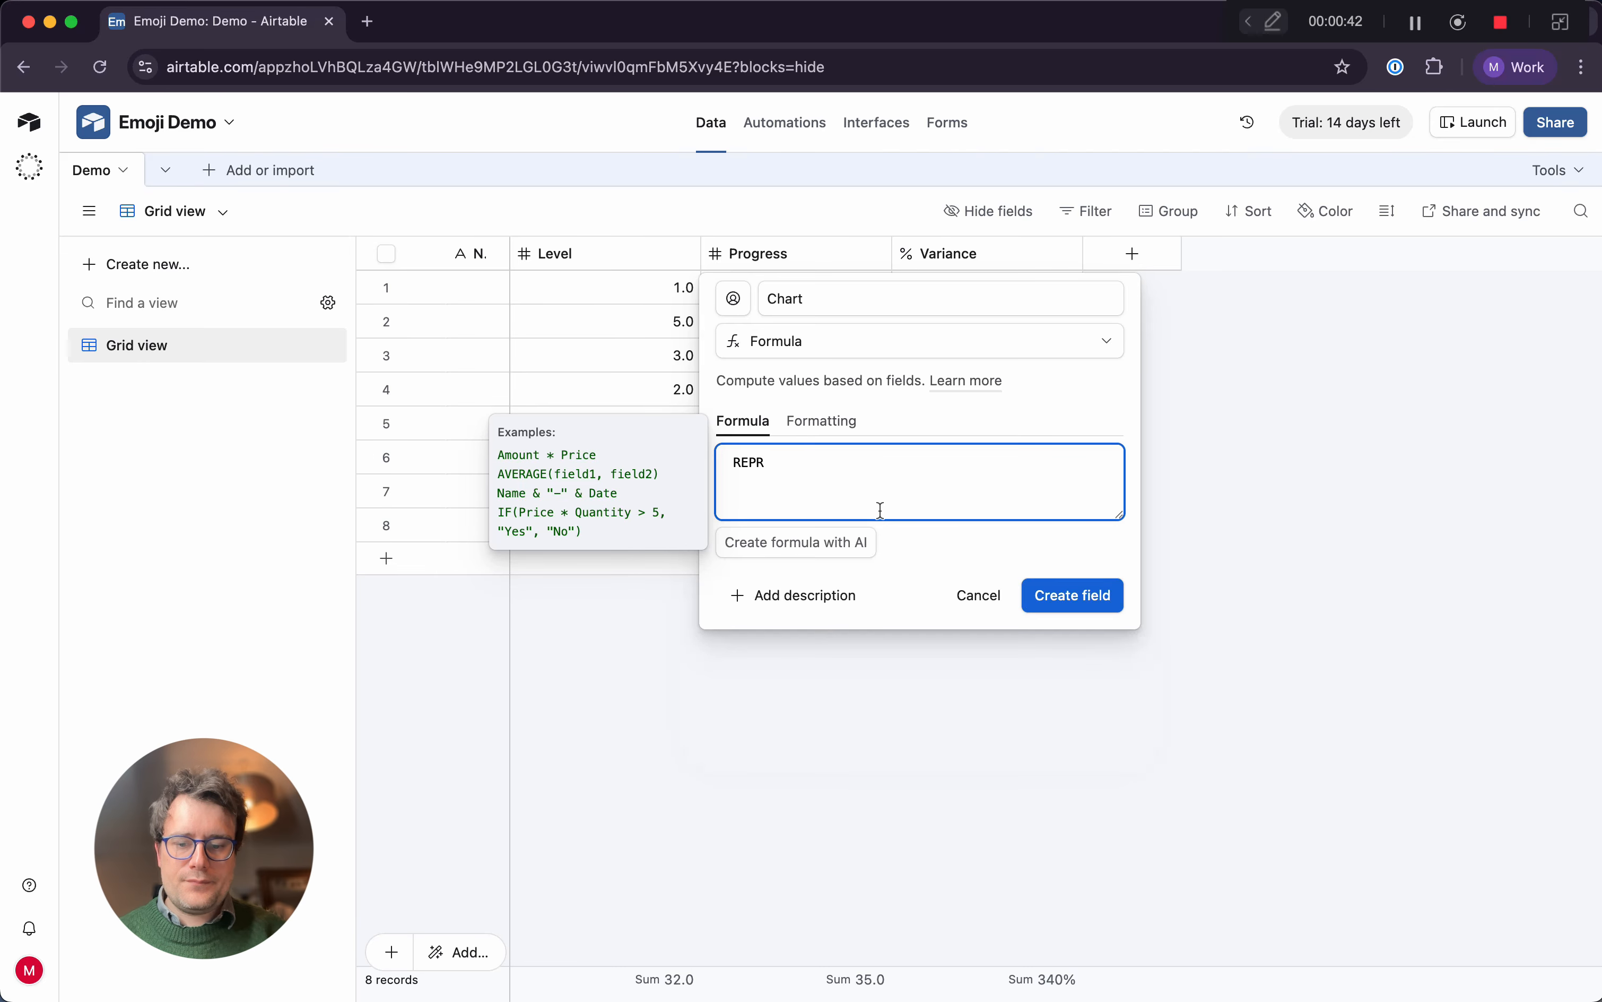
type("EPT(")
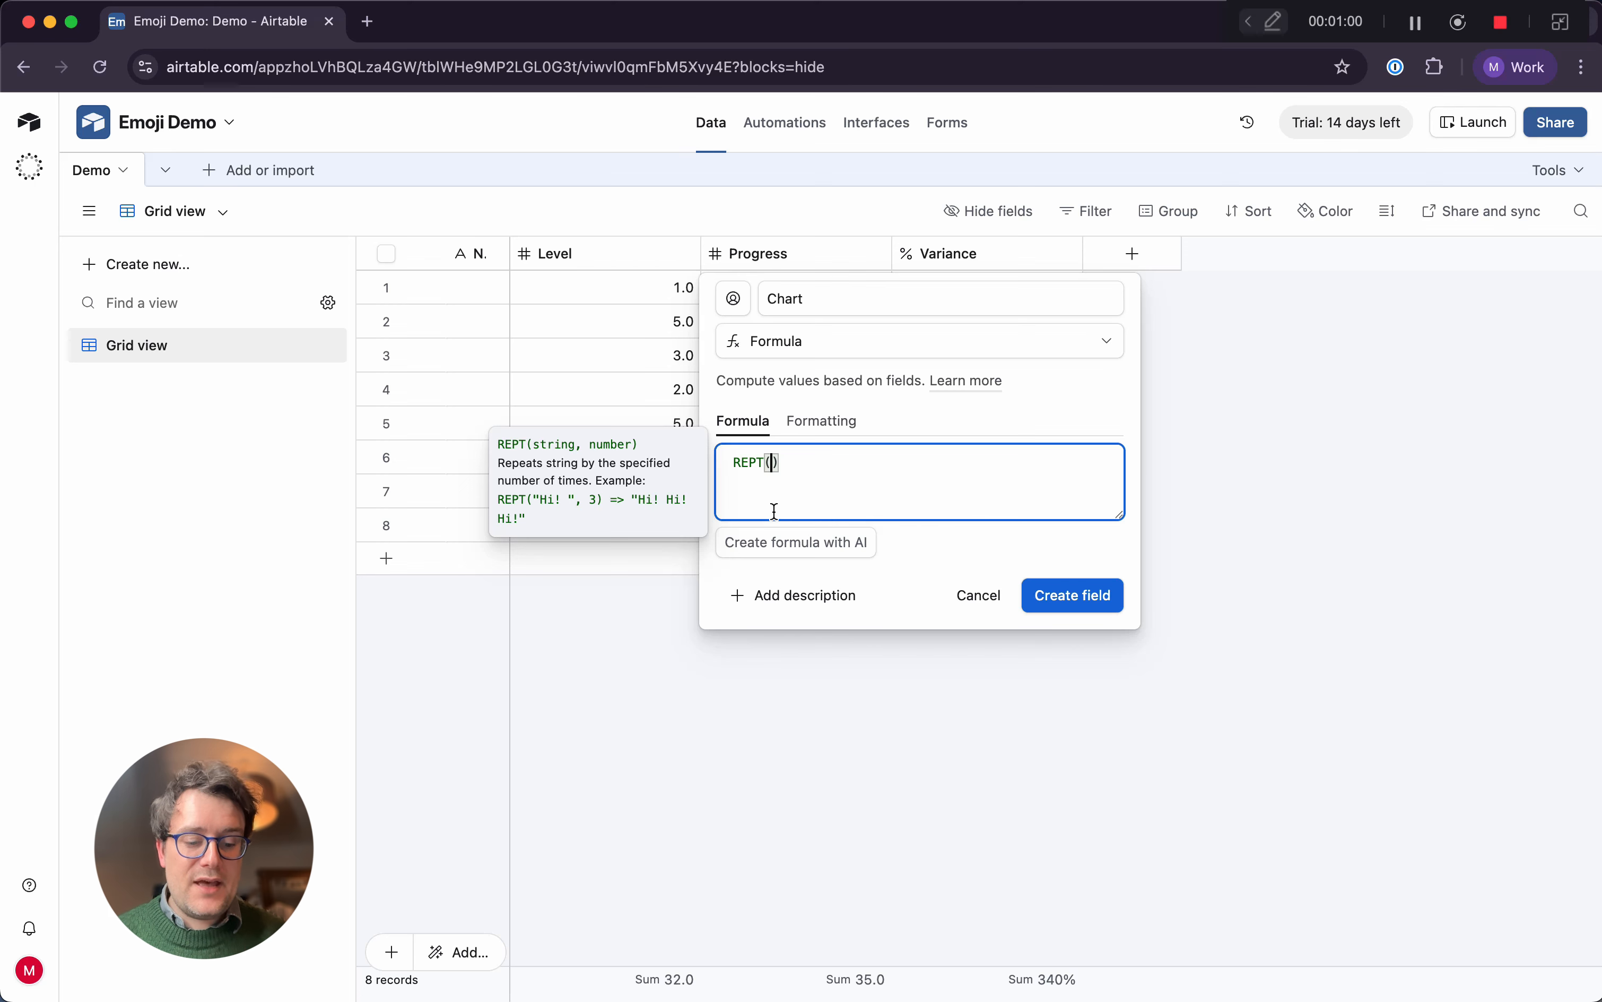
type("\"")
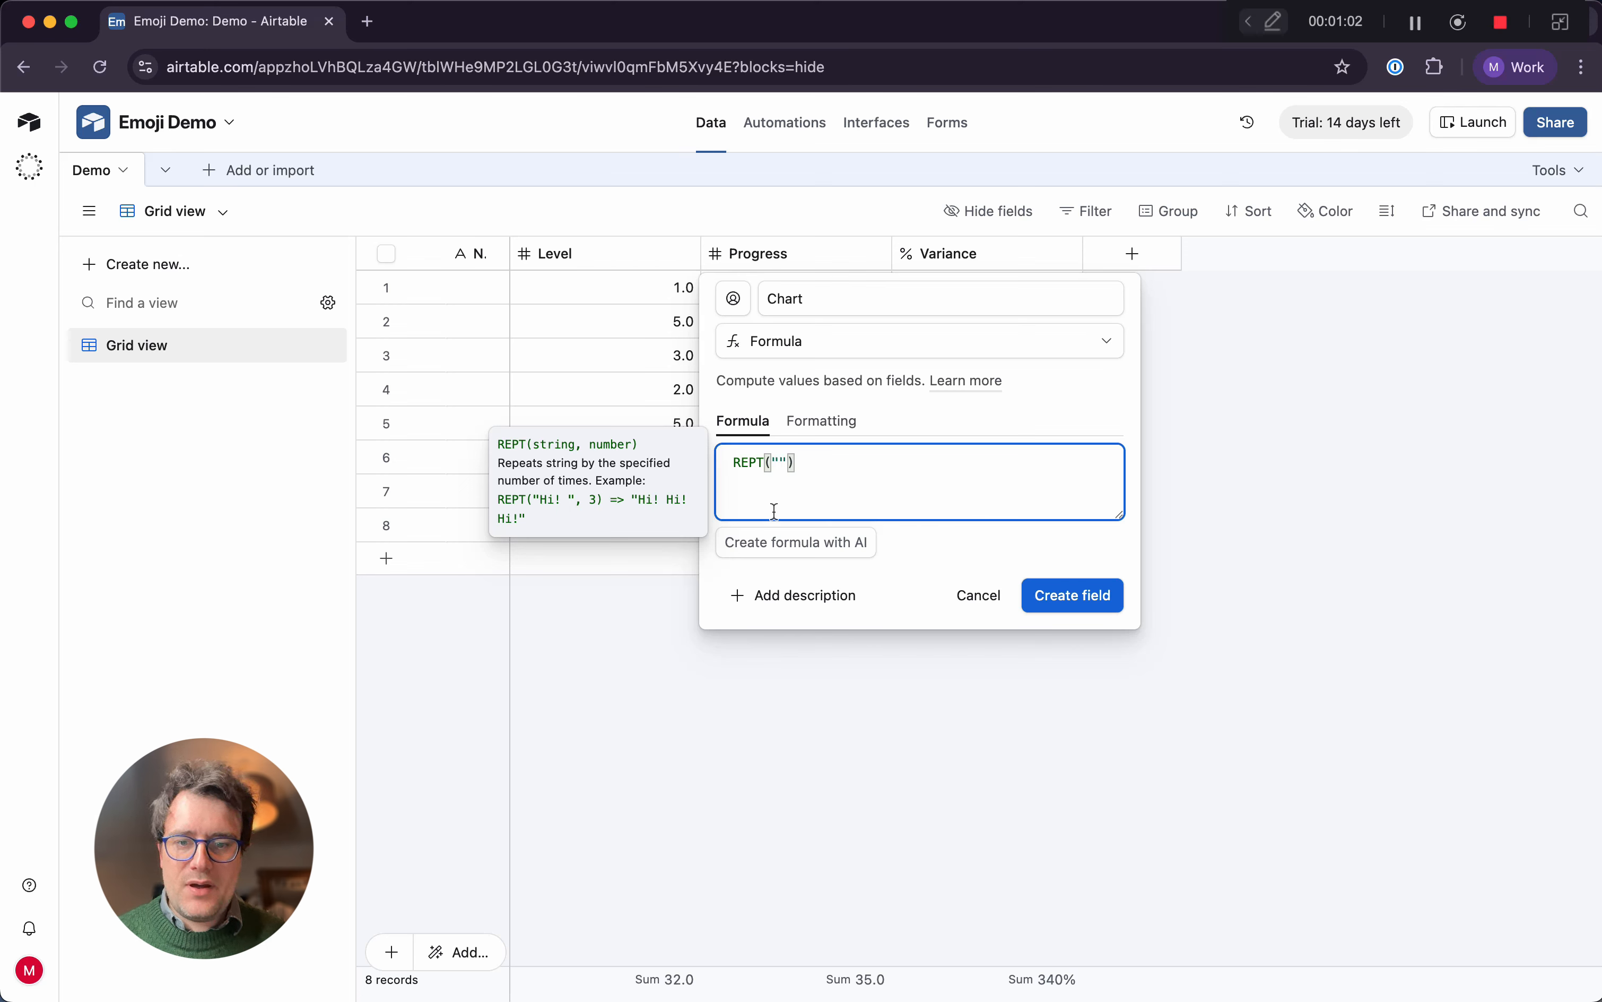
key("ctrl+super+space")
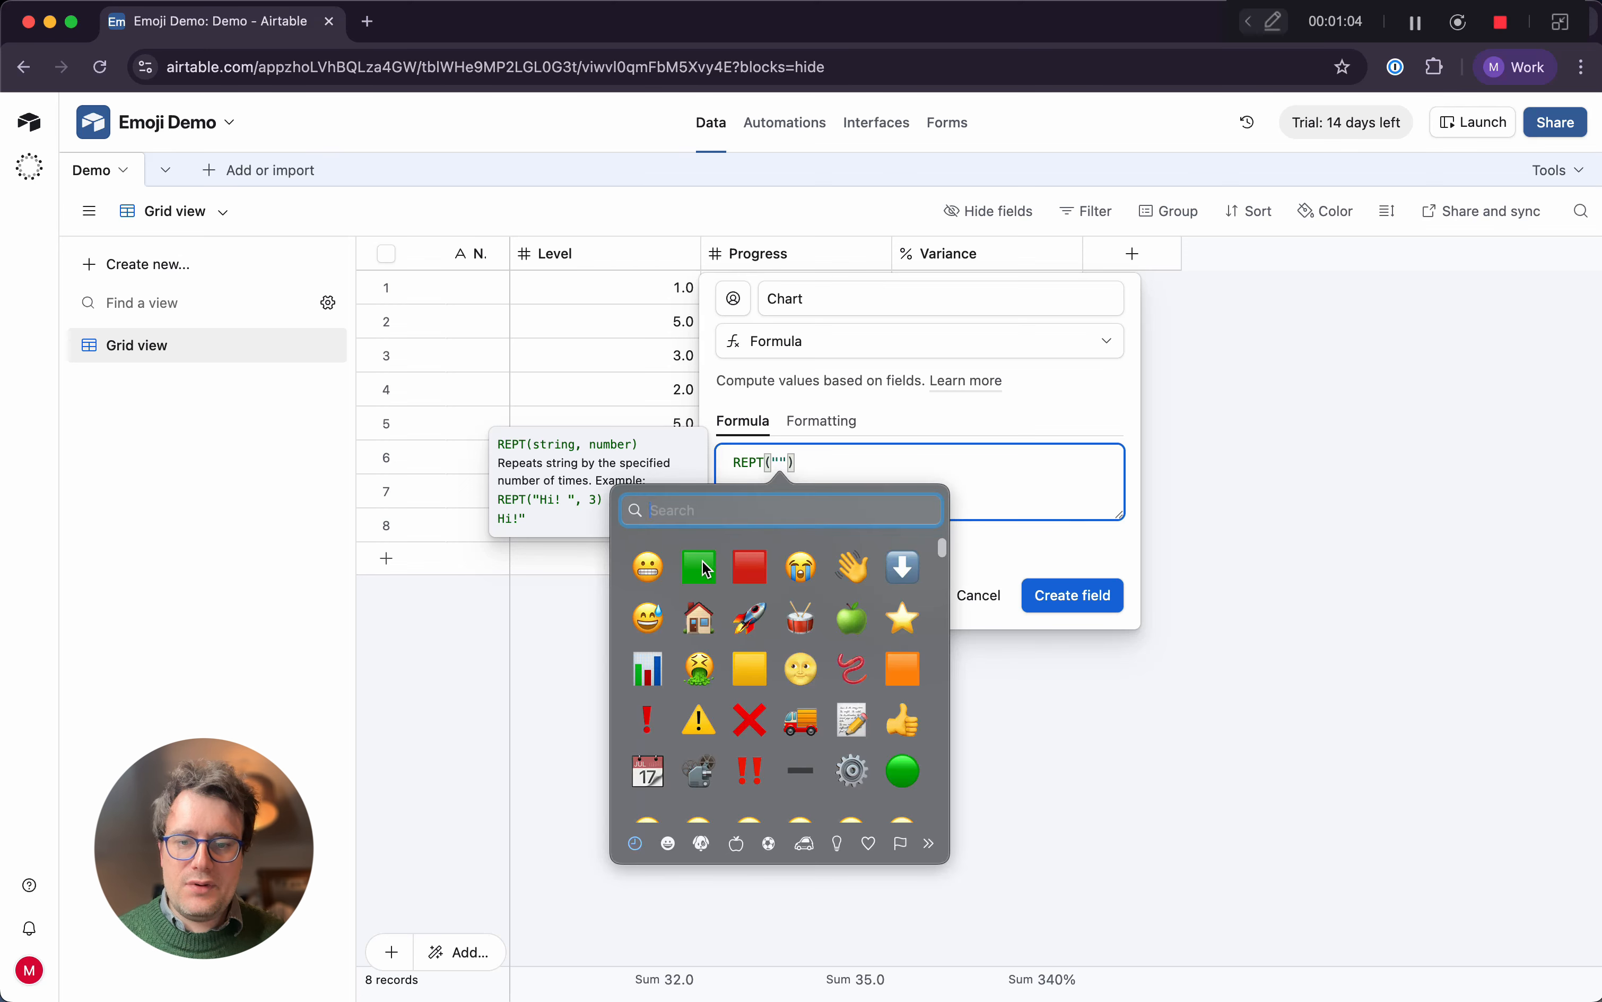
left_click(702, 563)
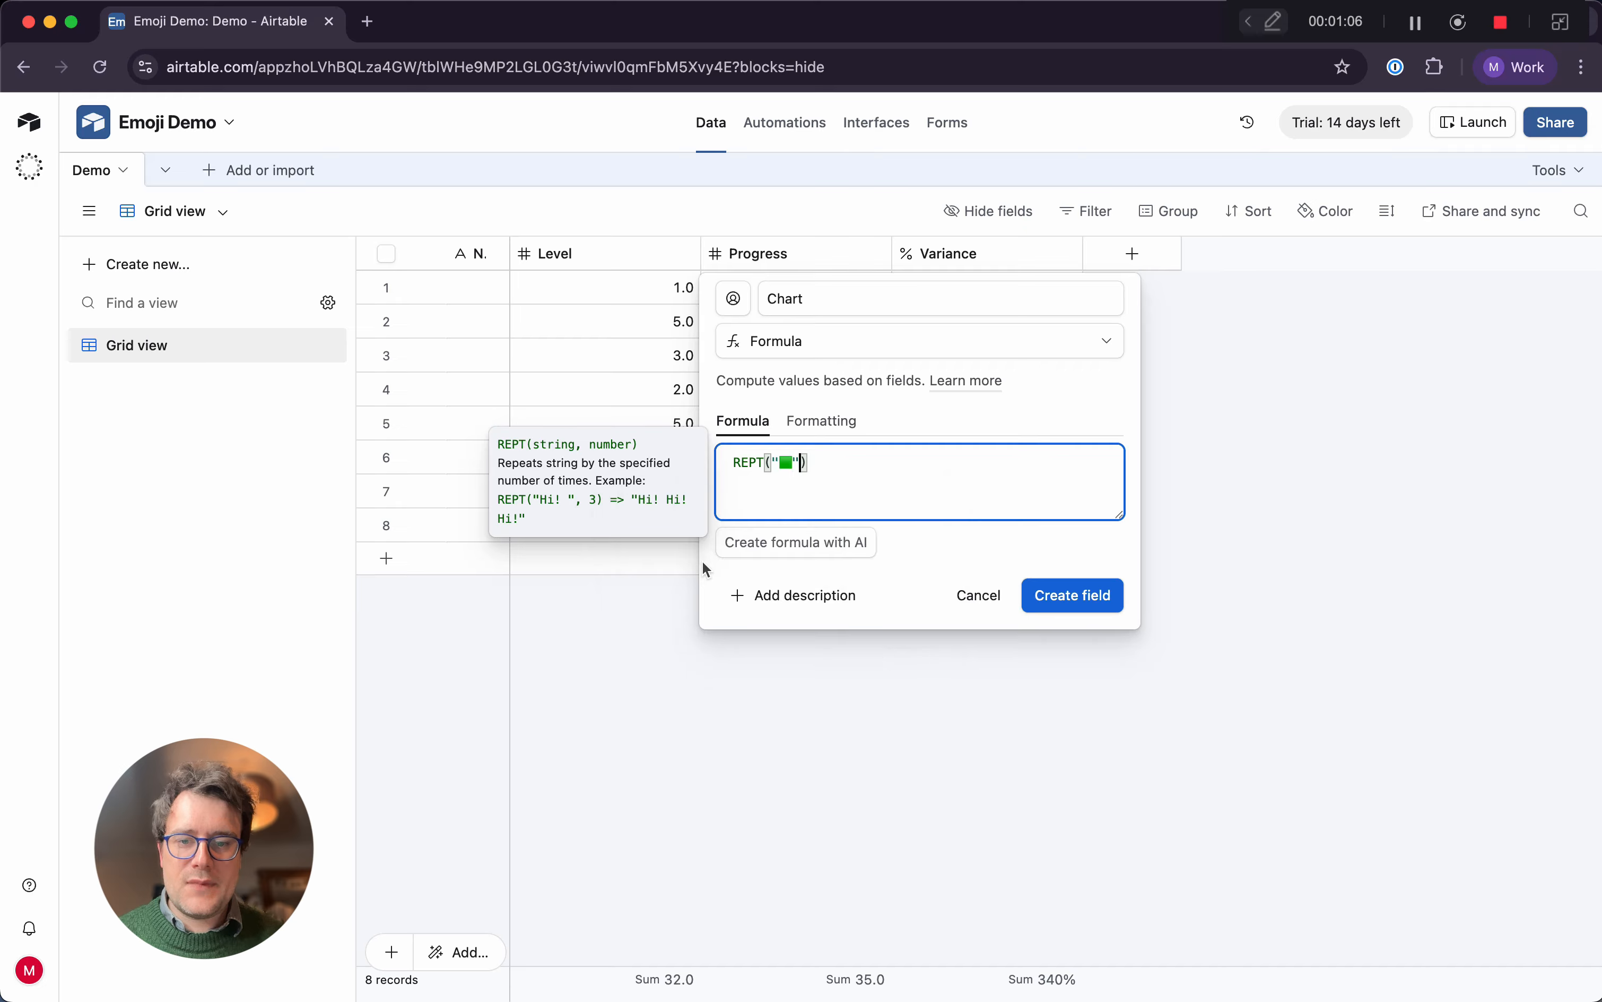
type(",")
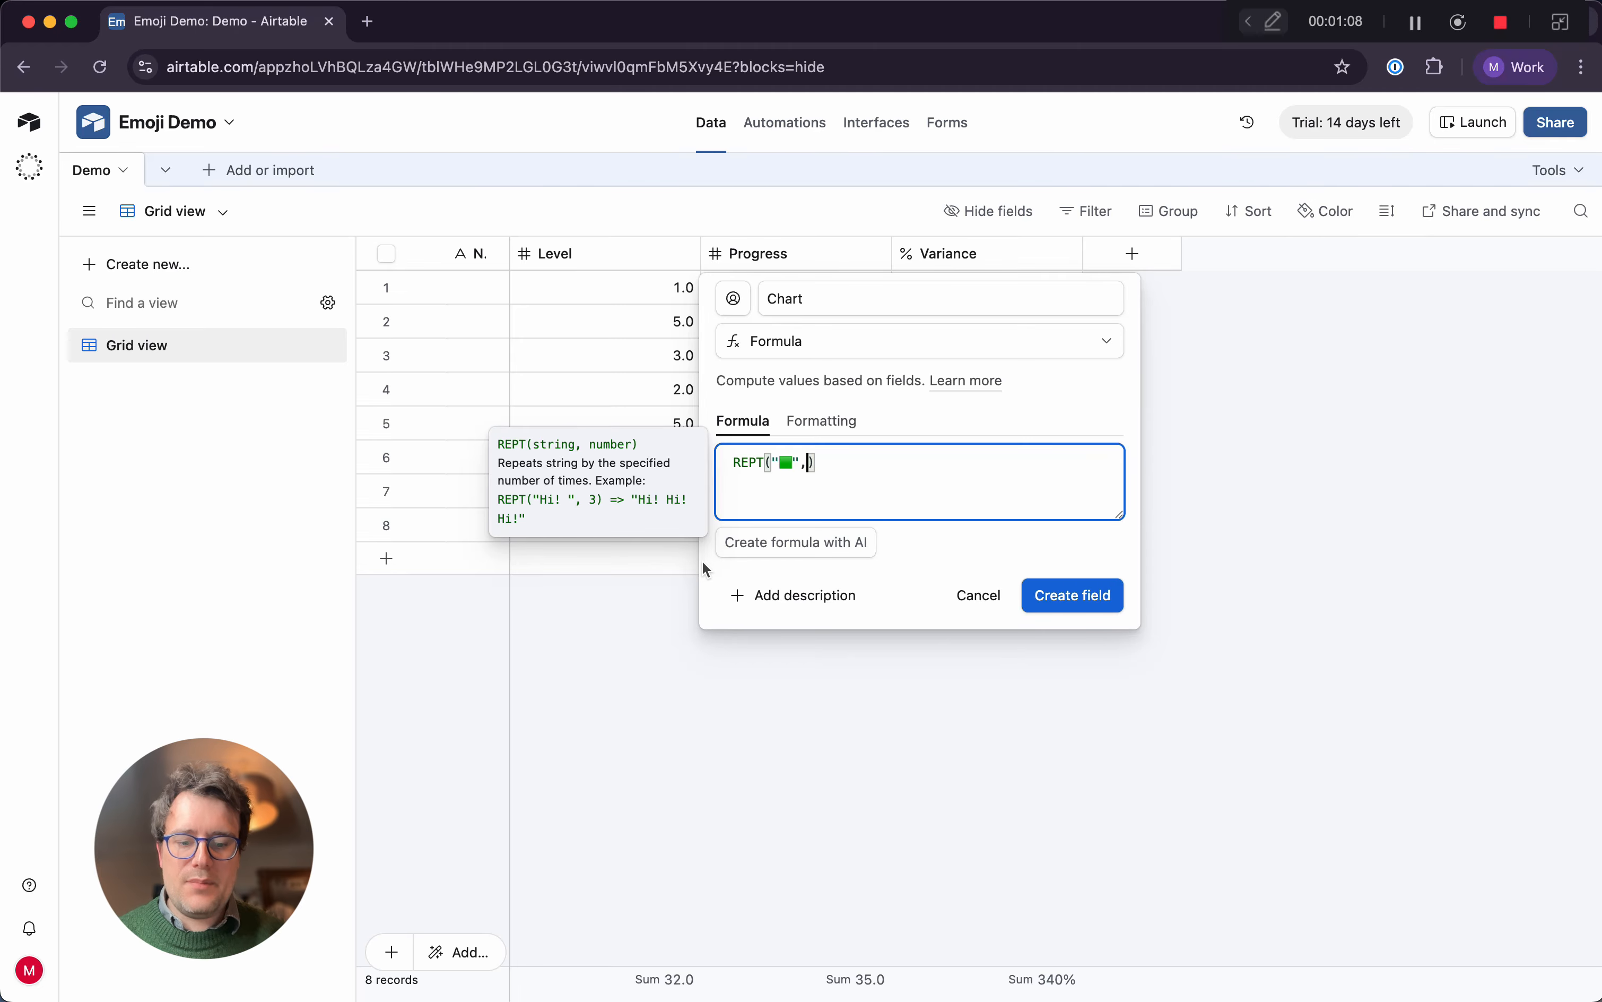
type("Lev")
key("Tab")
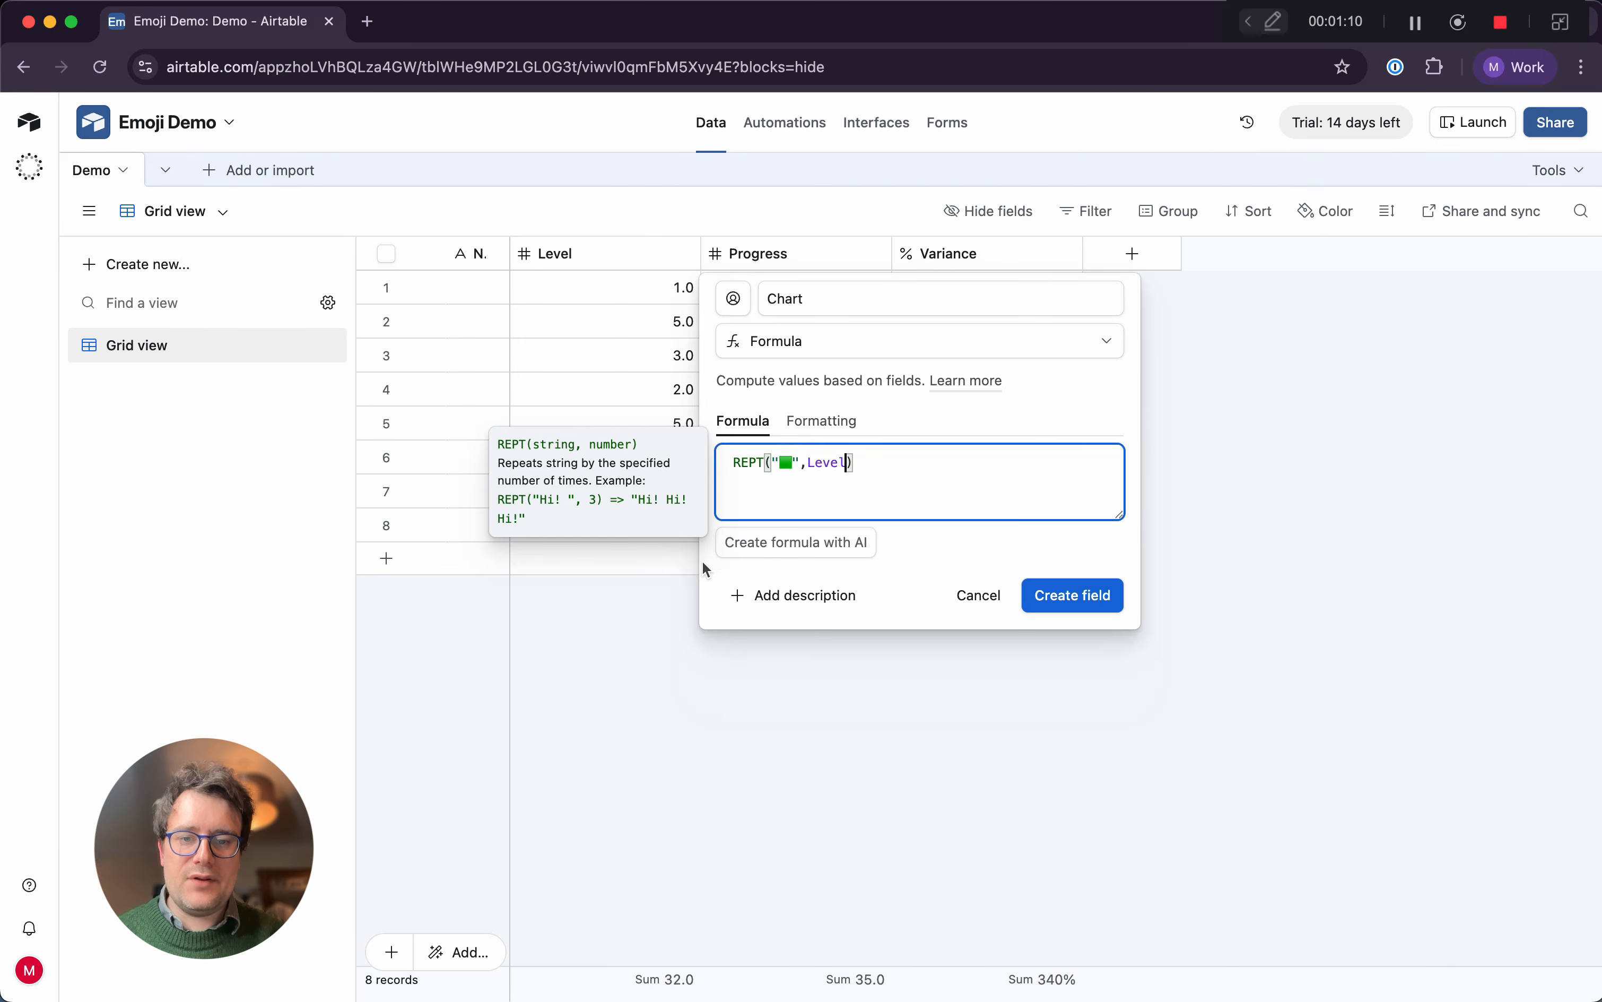
left_click(1077, 599)
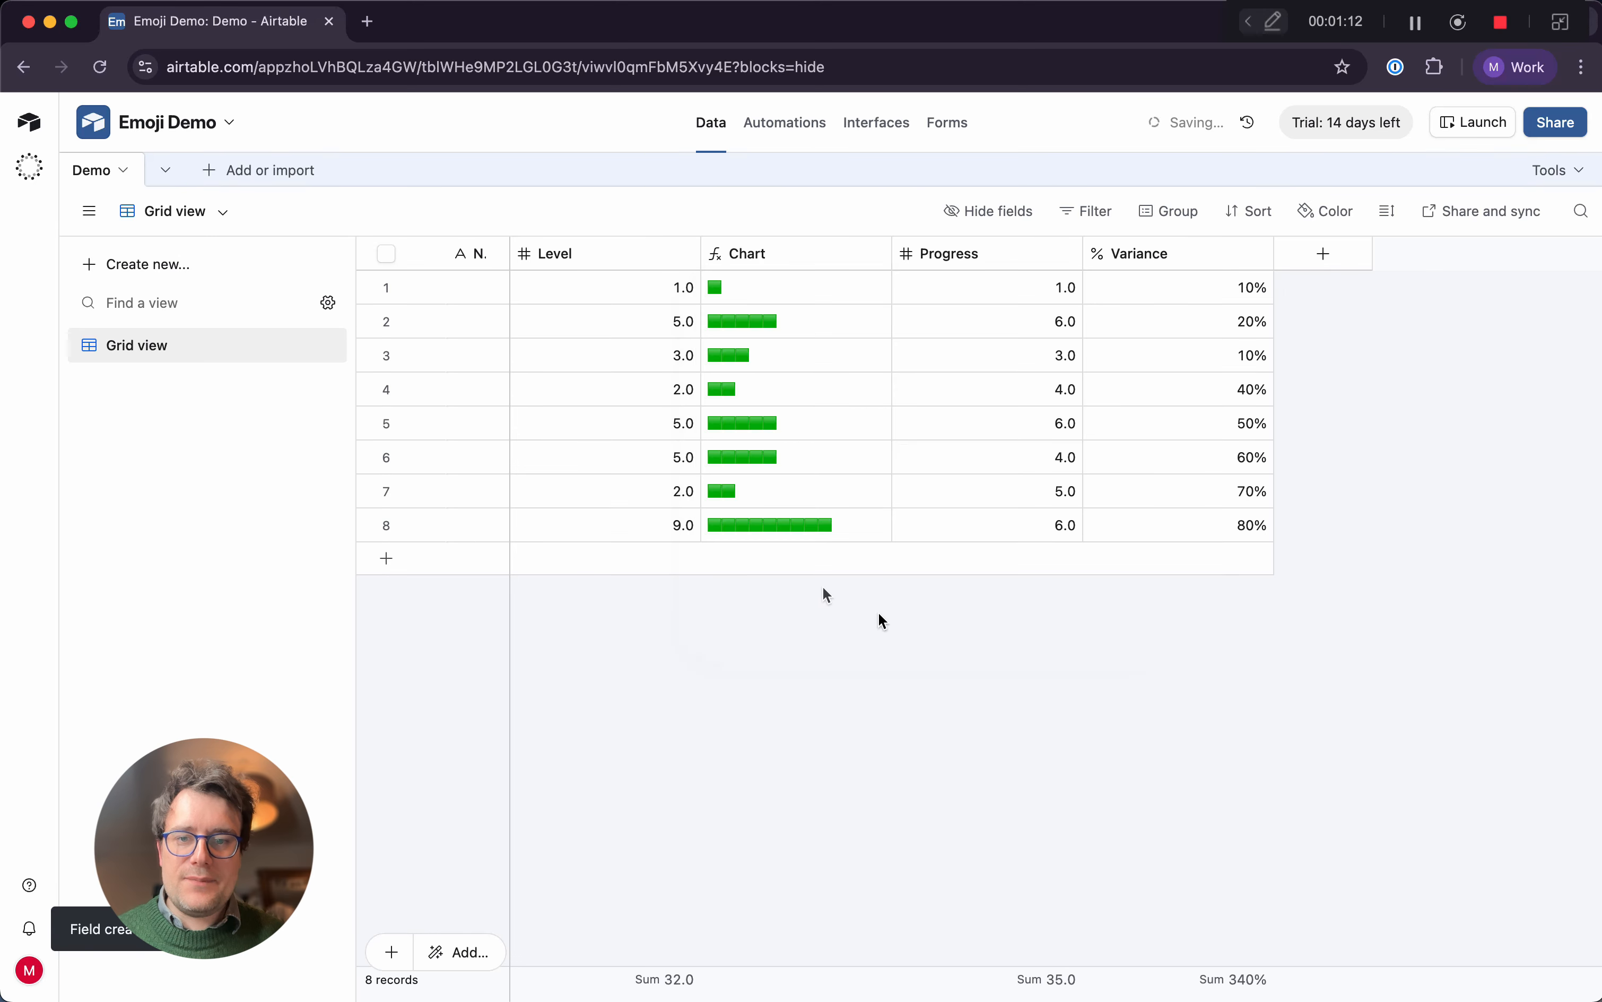
Set the Level values of the first three records to 4, 3 and 2
left_click(654, 286)
type("4")
key("Return")
type("3")
key("Return")
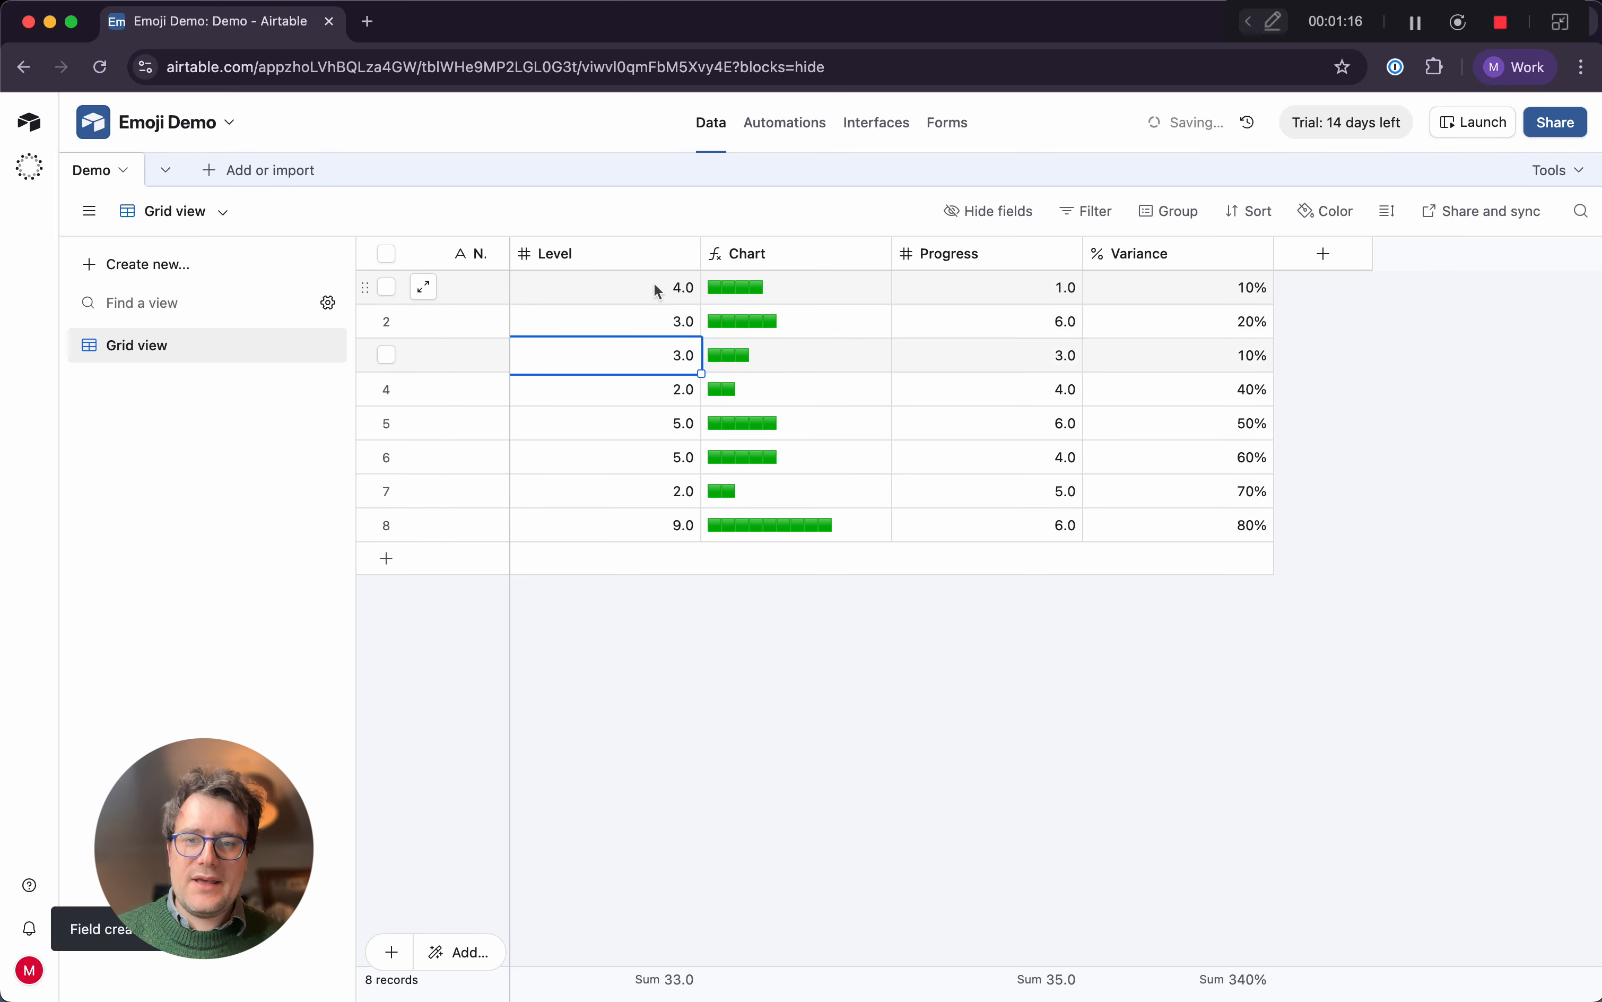
type("2")
key("Return")
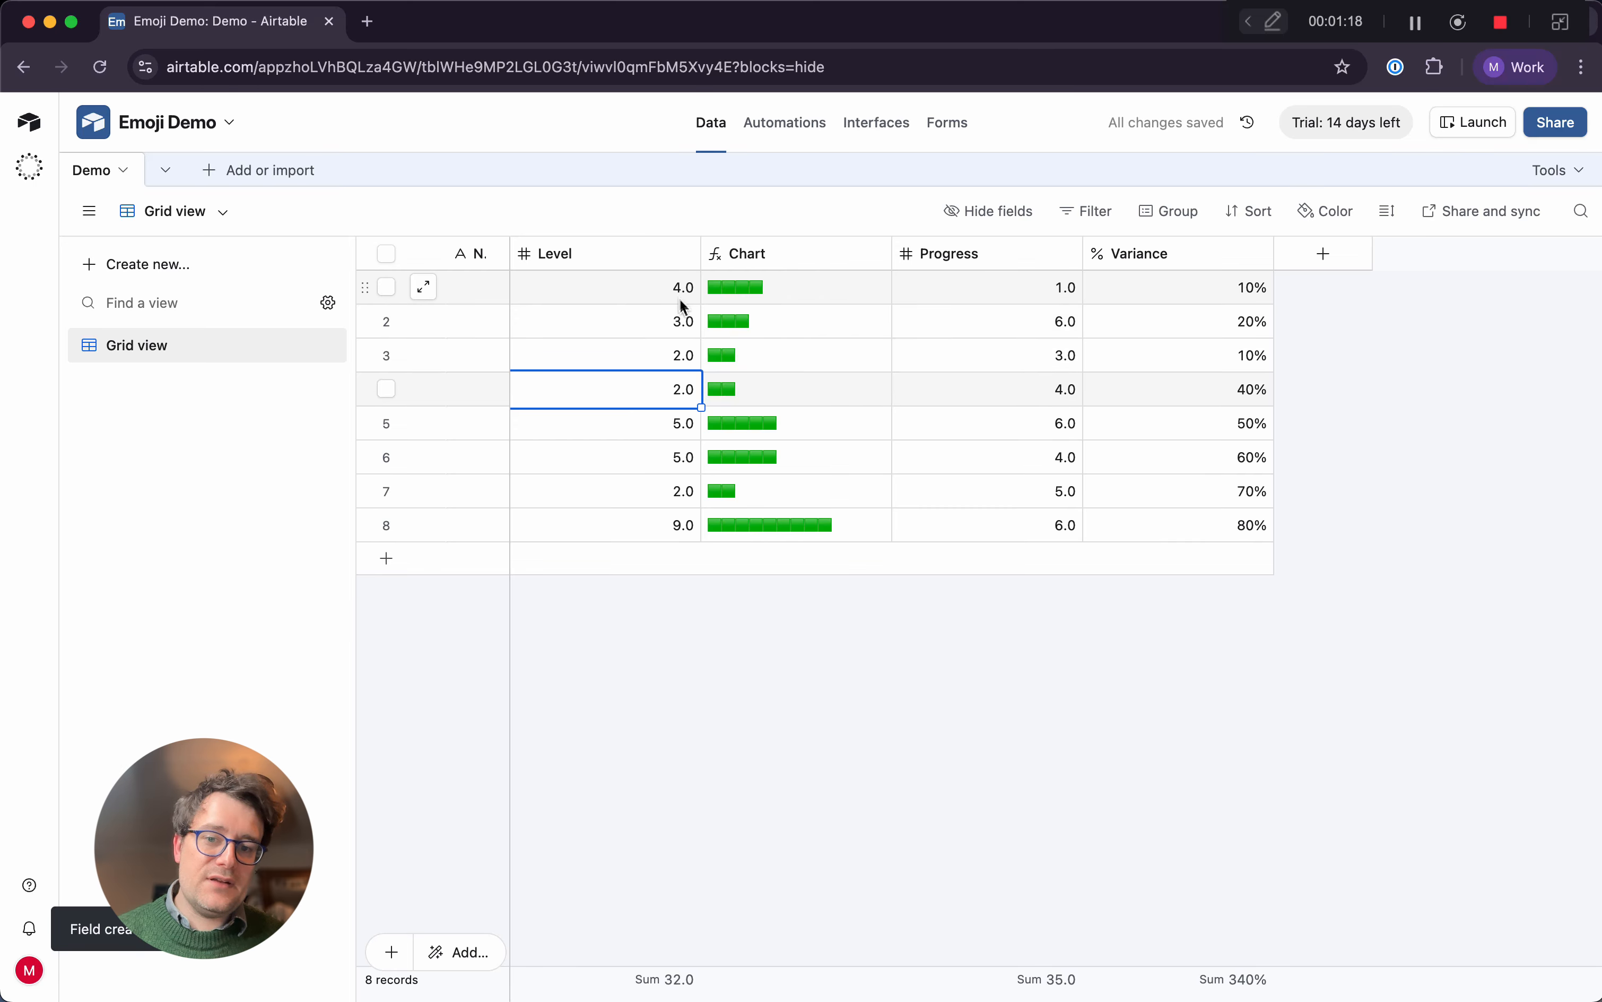
Edit the Chart formula so that an IF with the condition Level>0 precedes the green-square REPT expression
left_click(882, 257)
left_click(851, 308)
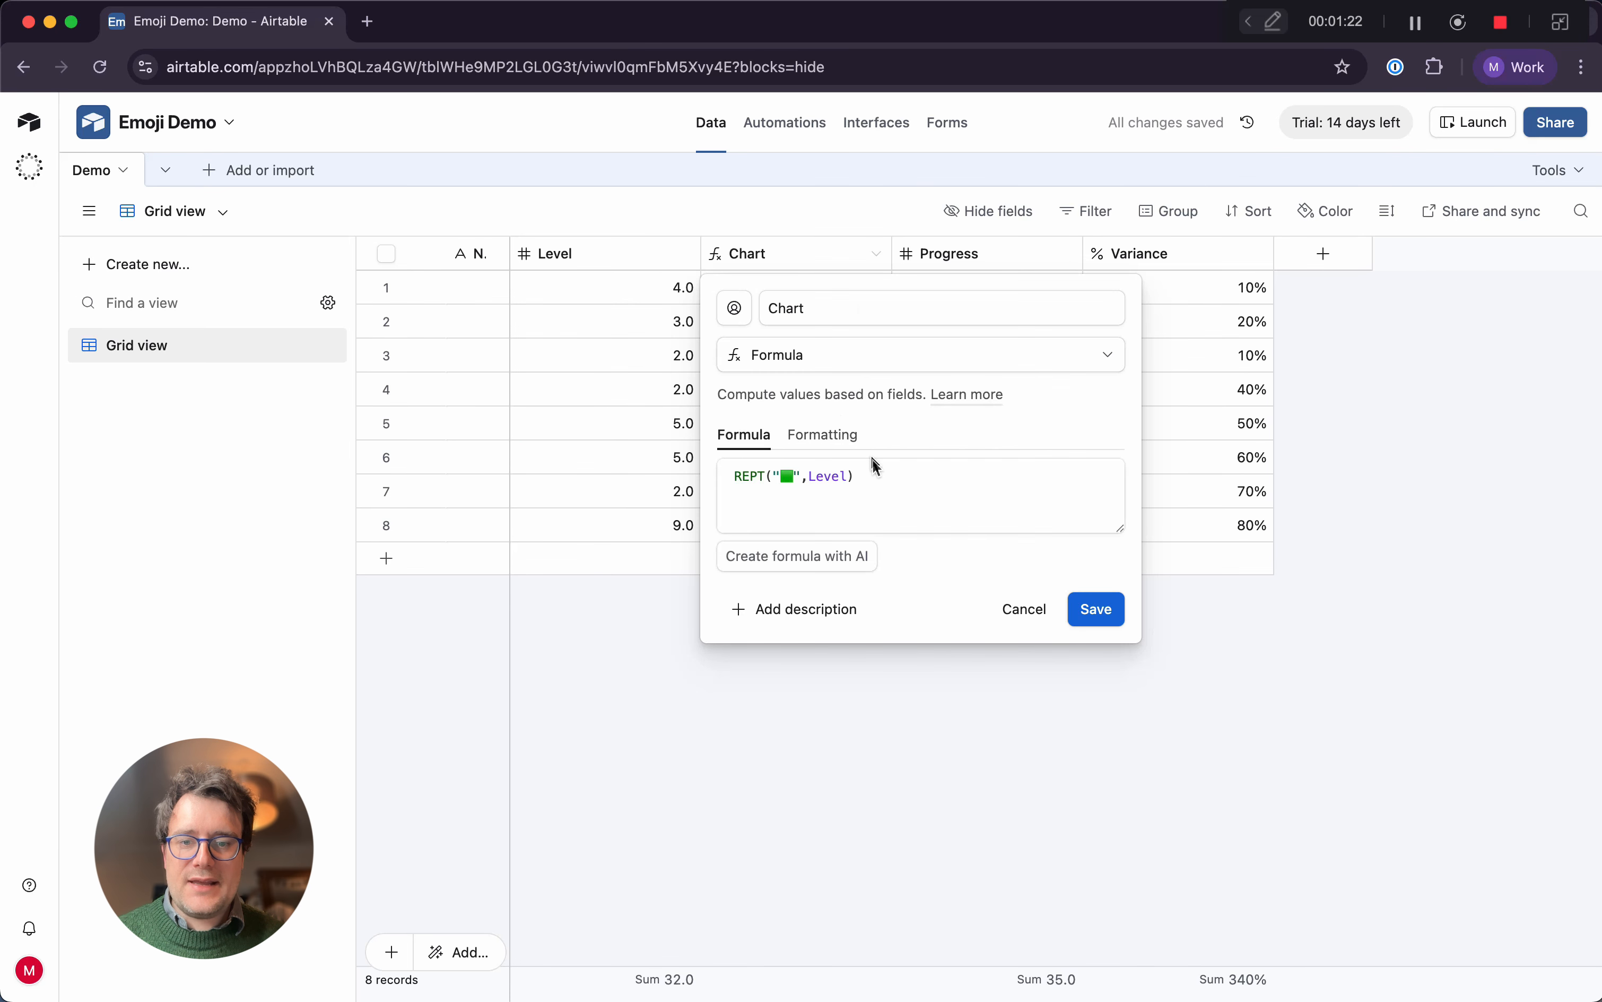
left_click(740, 487)
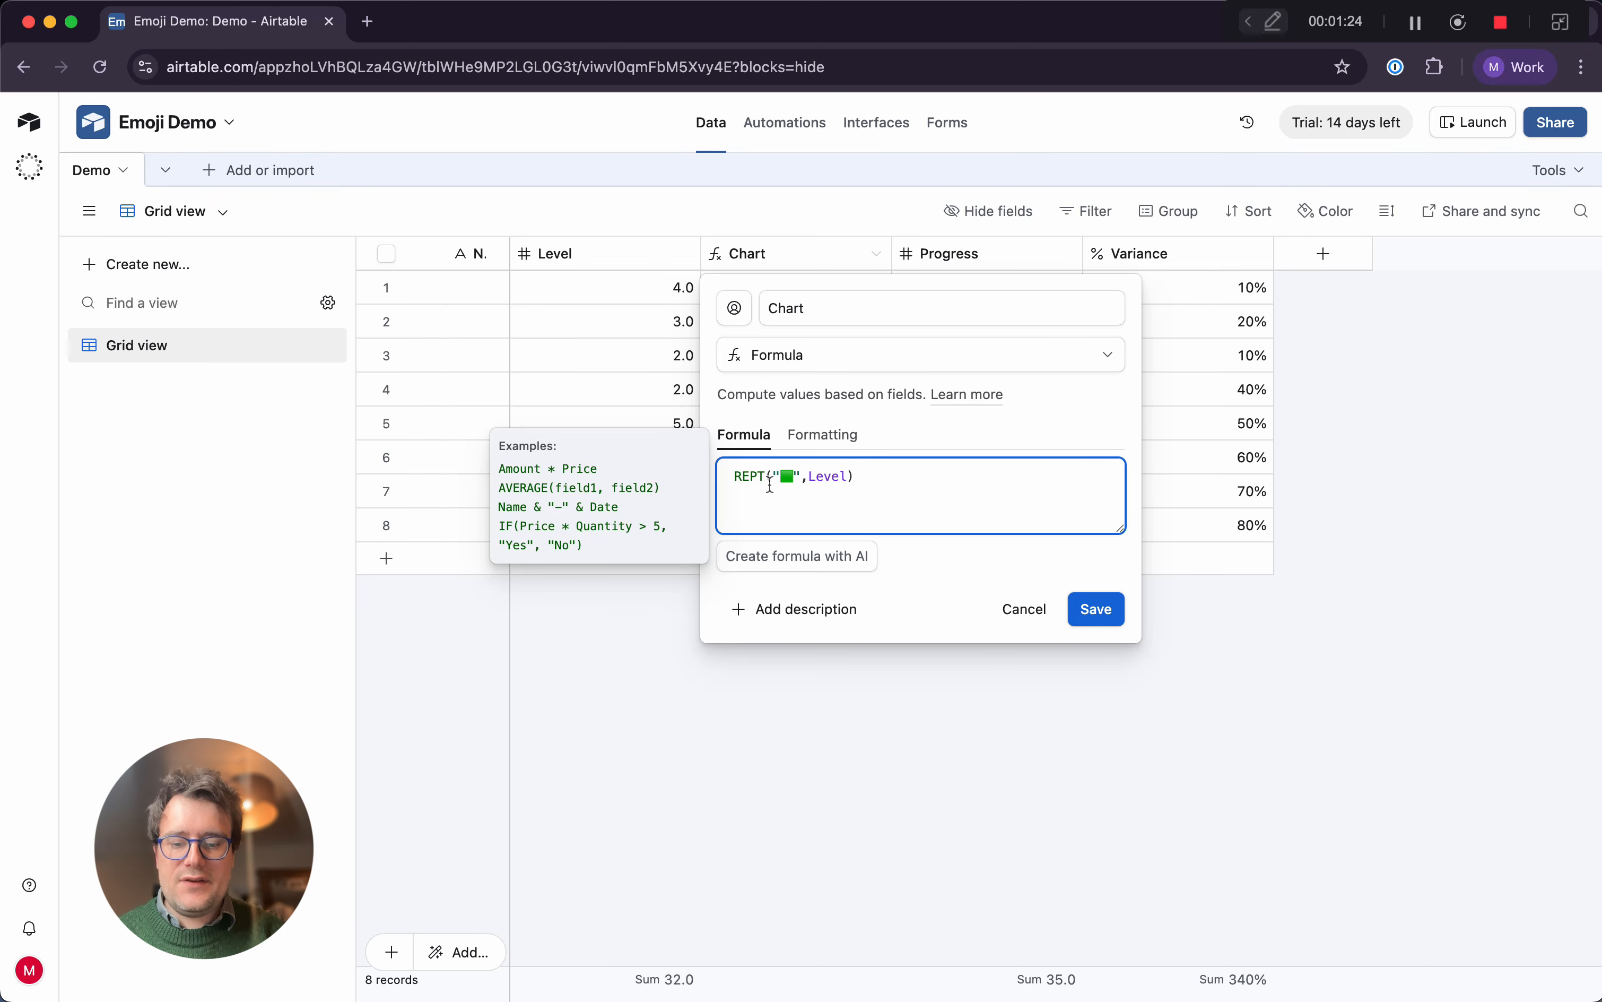
type("IF(")
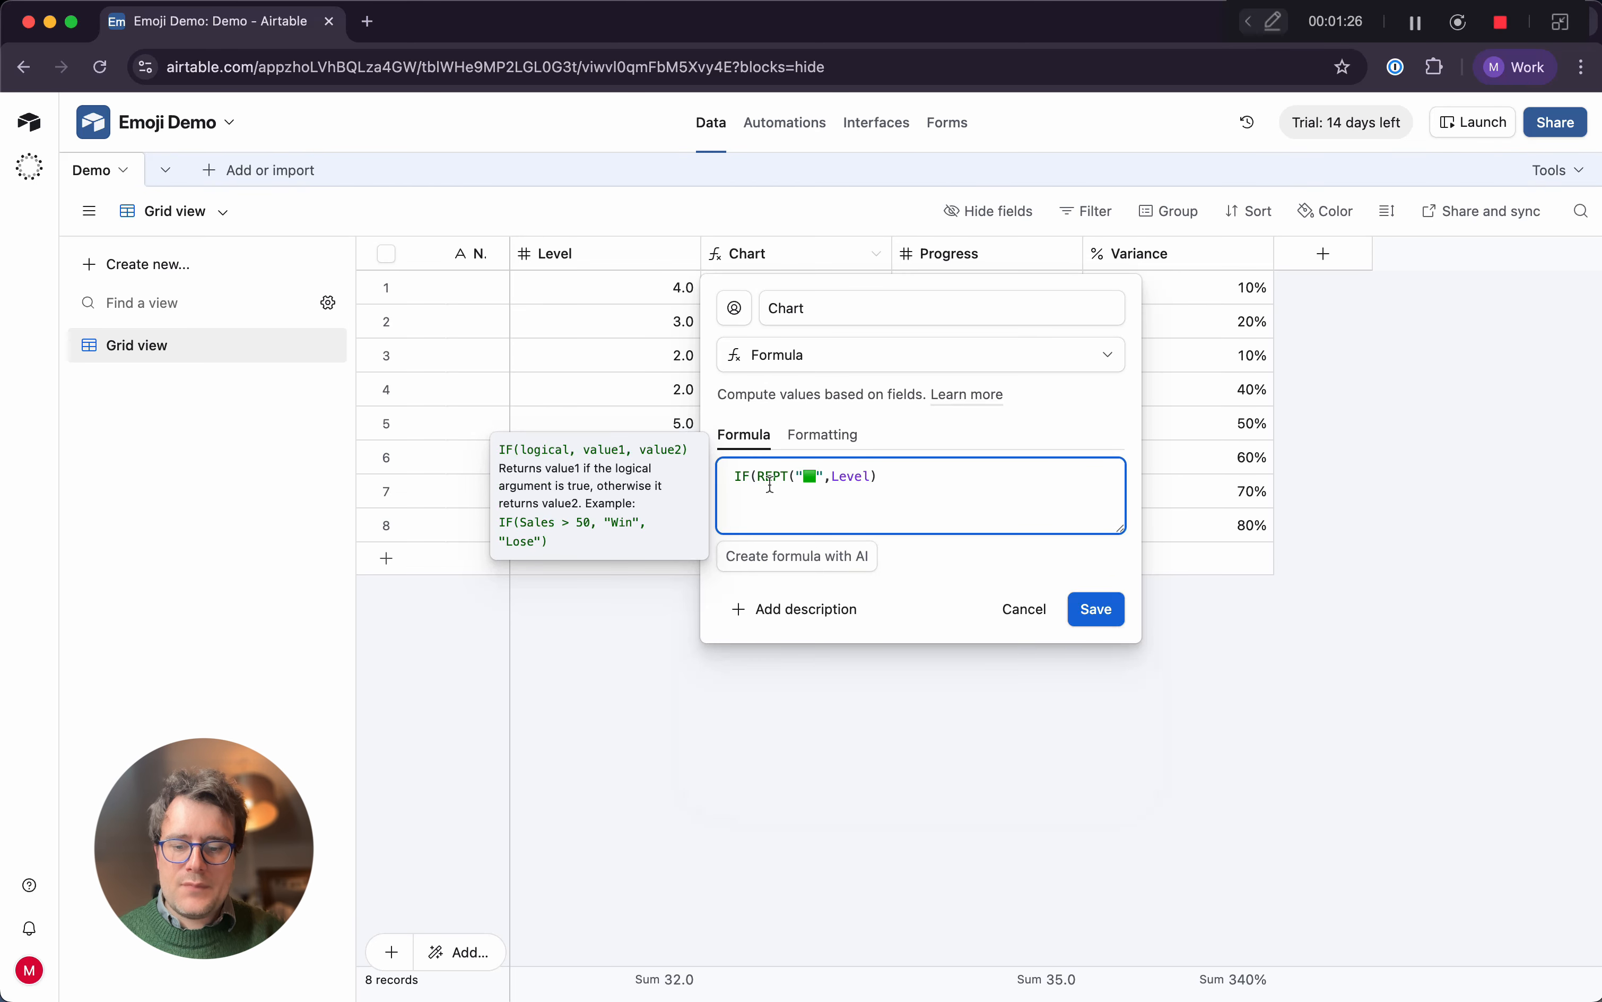
type("Lev")
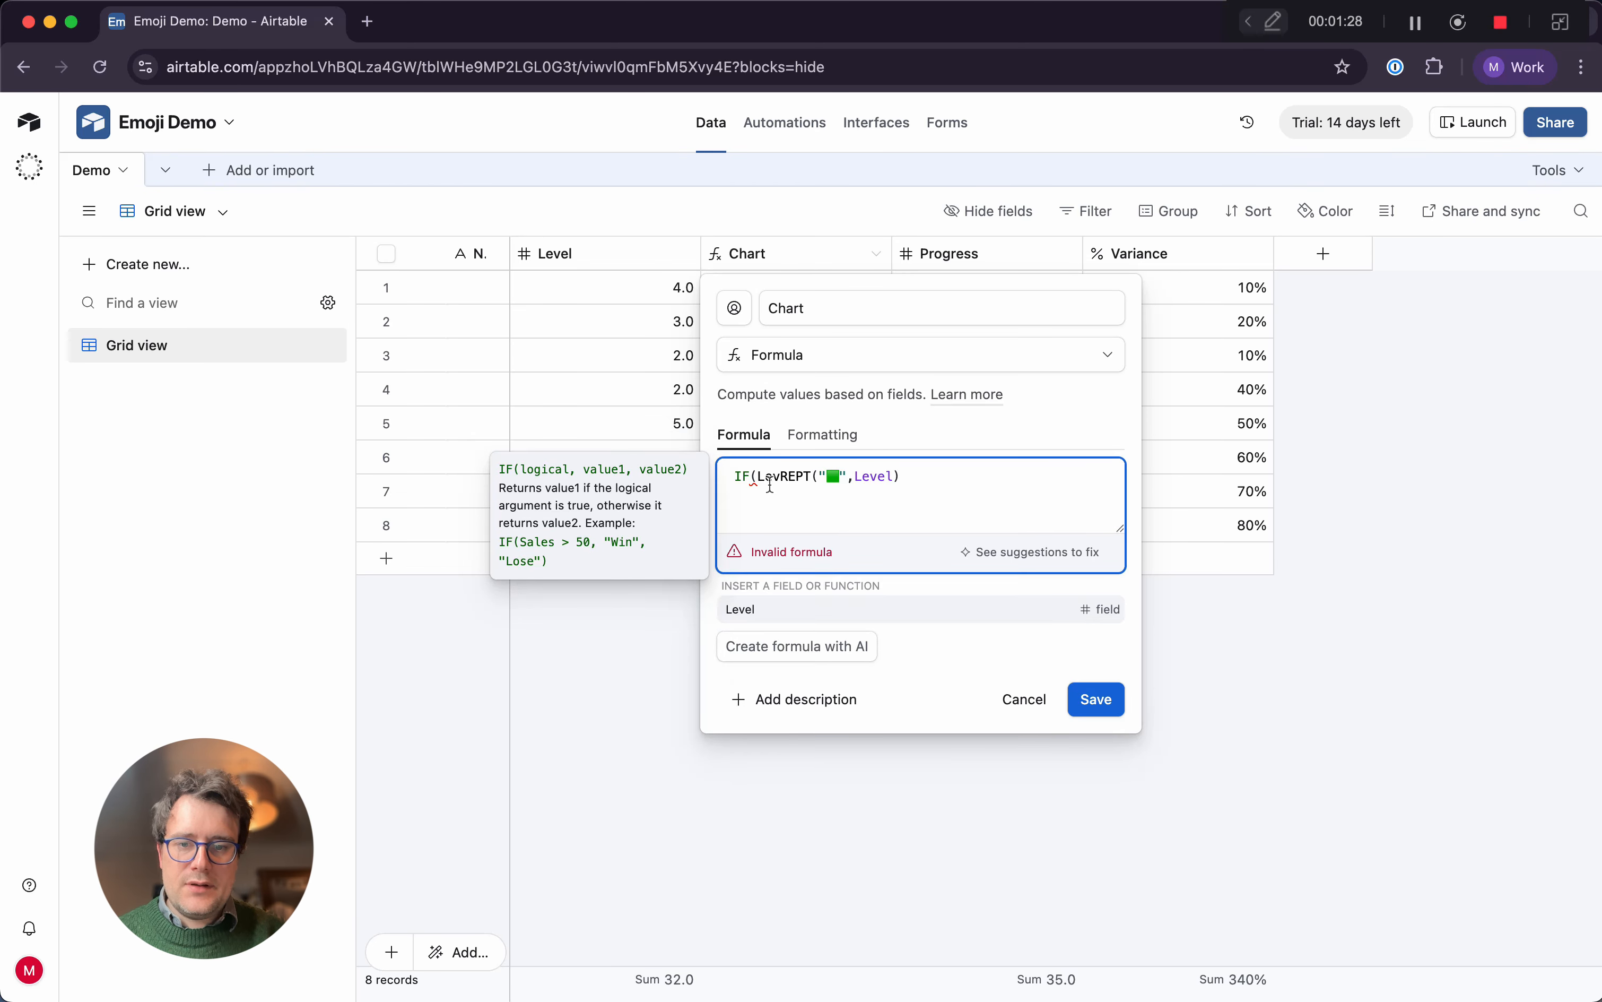
type("el>0")
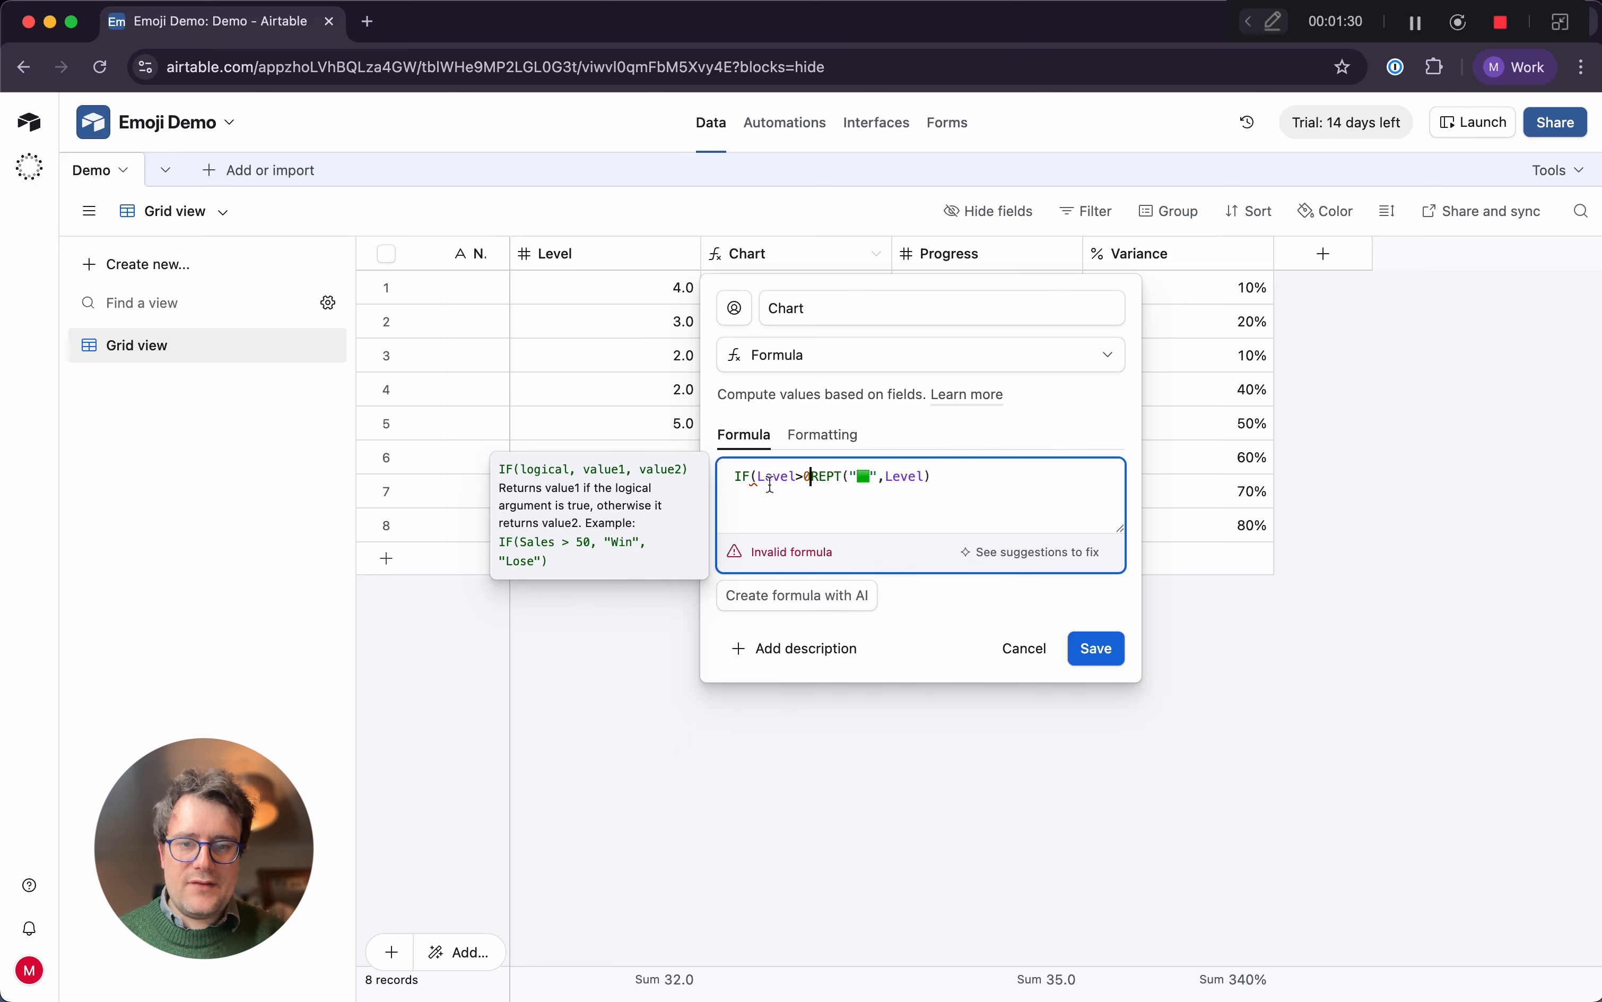
type(",")
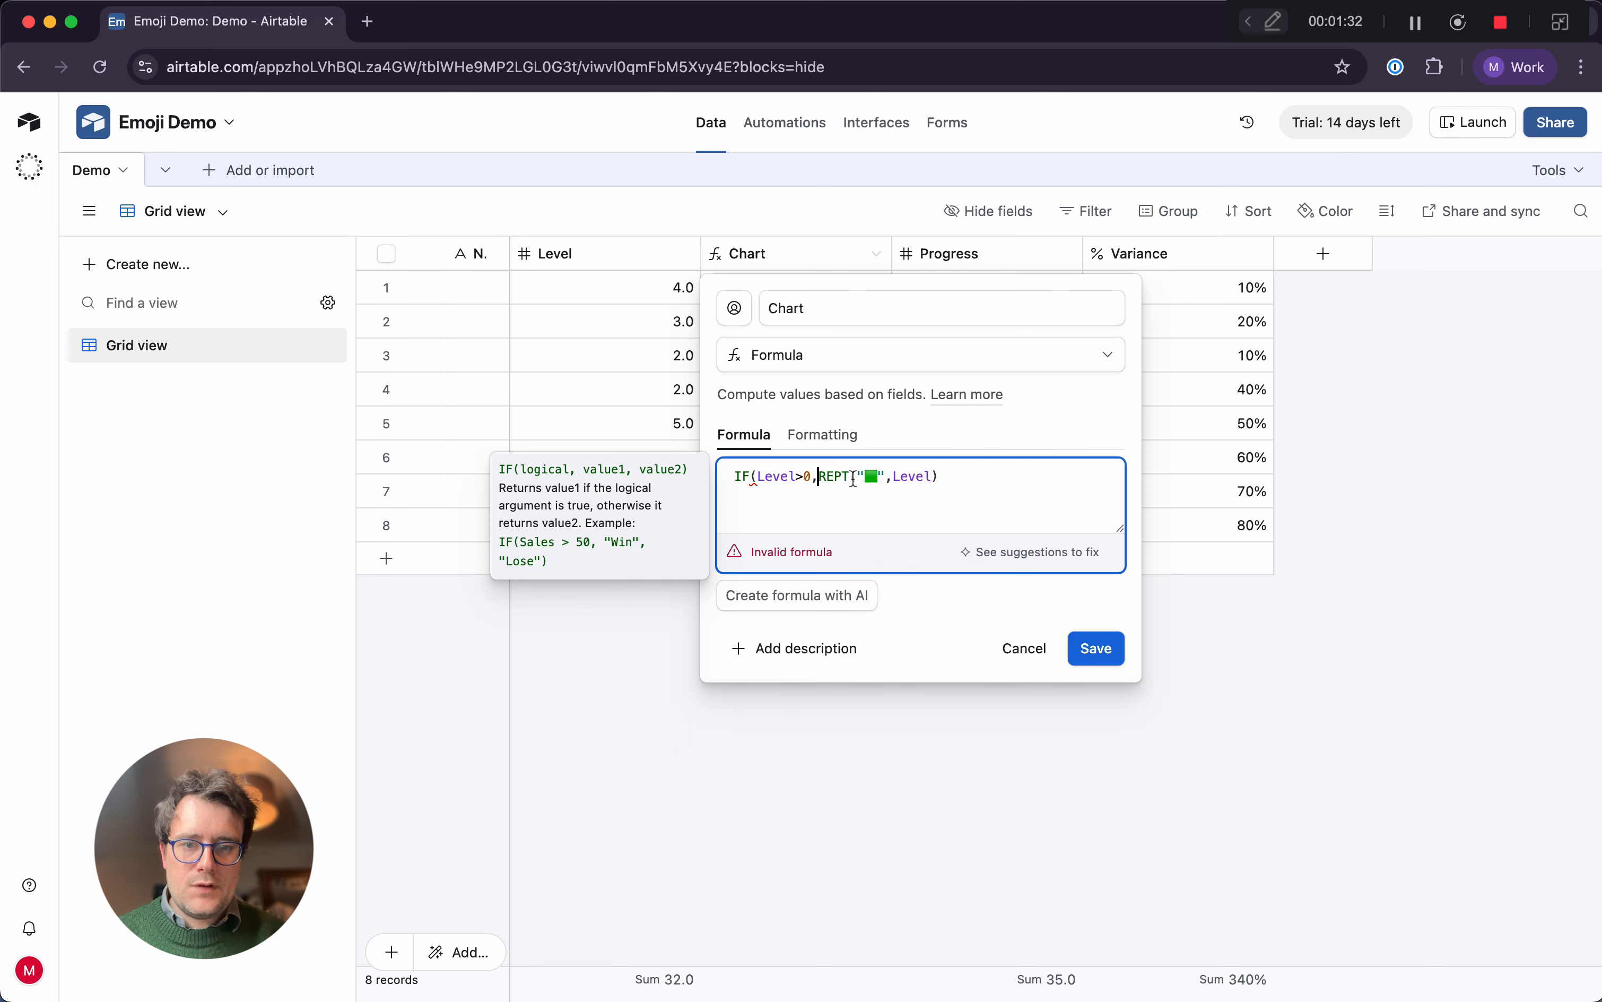
Add a copy of the REPT expression as the IF formula's false result, separated by a comma
left_click(955, 479)
type(",")
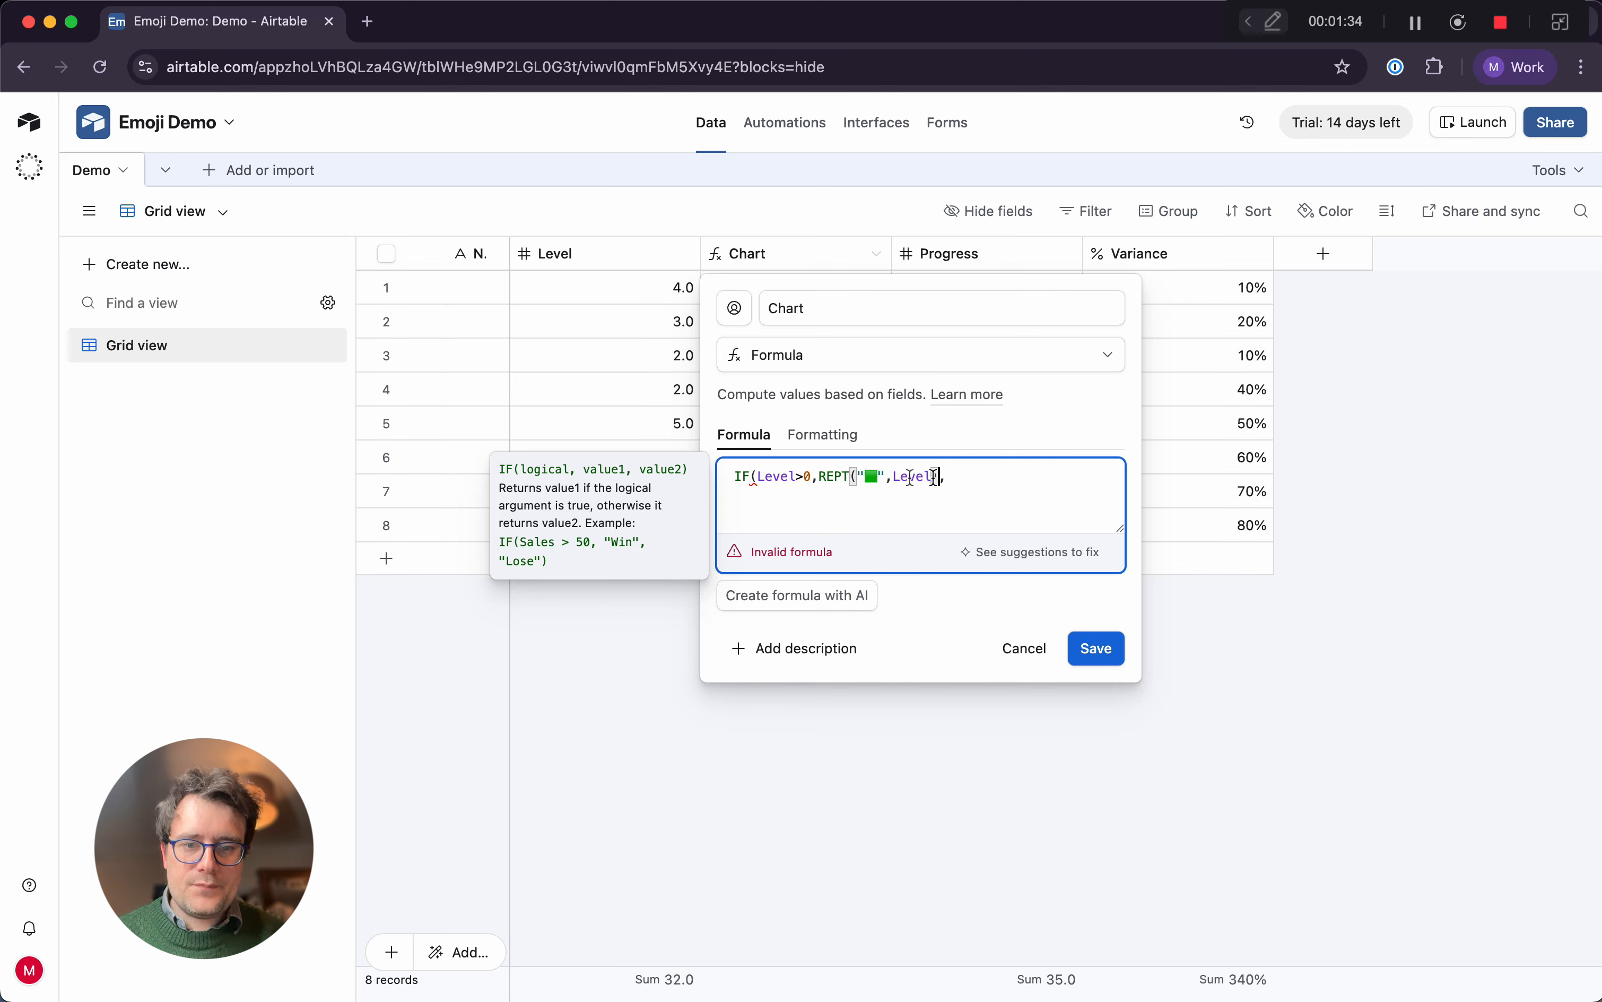
left_click_drag(940, 477, 821, 474)
key("super+c")
left_click(1003, 477)
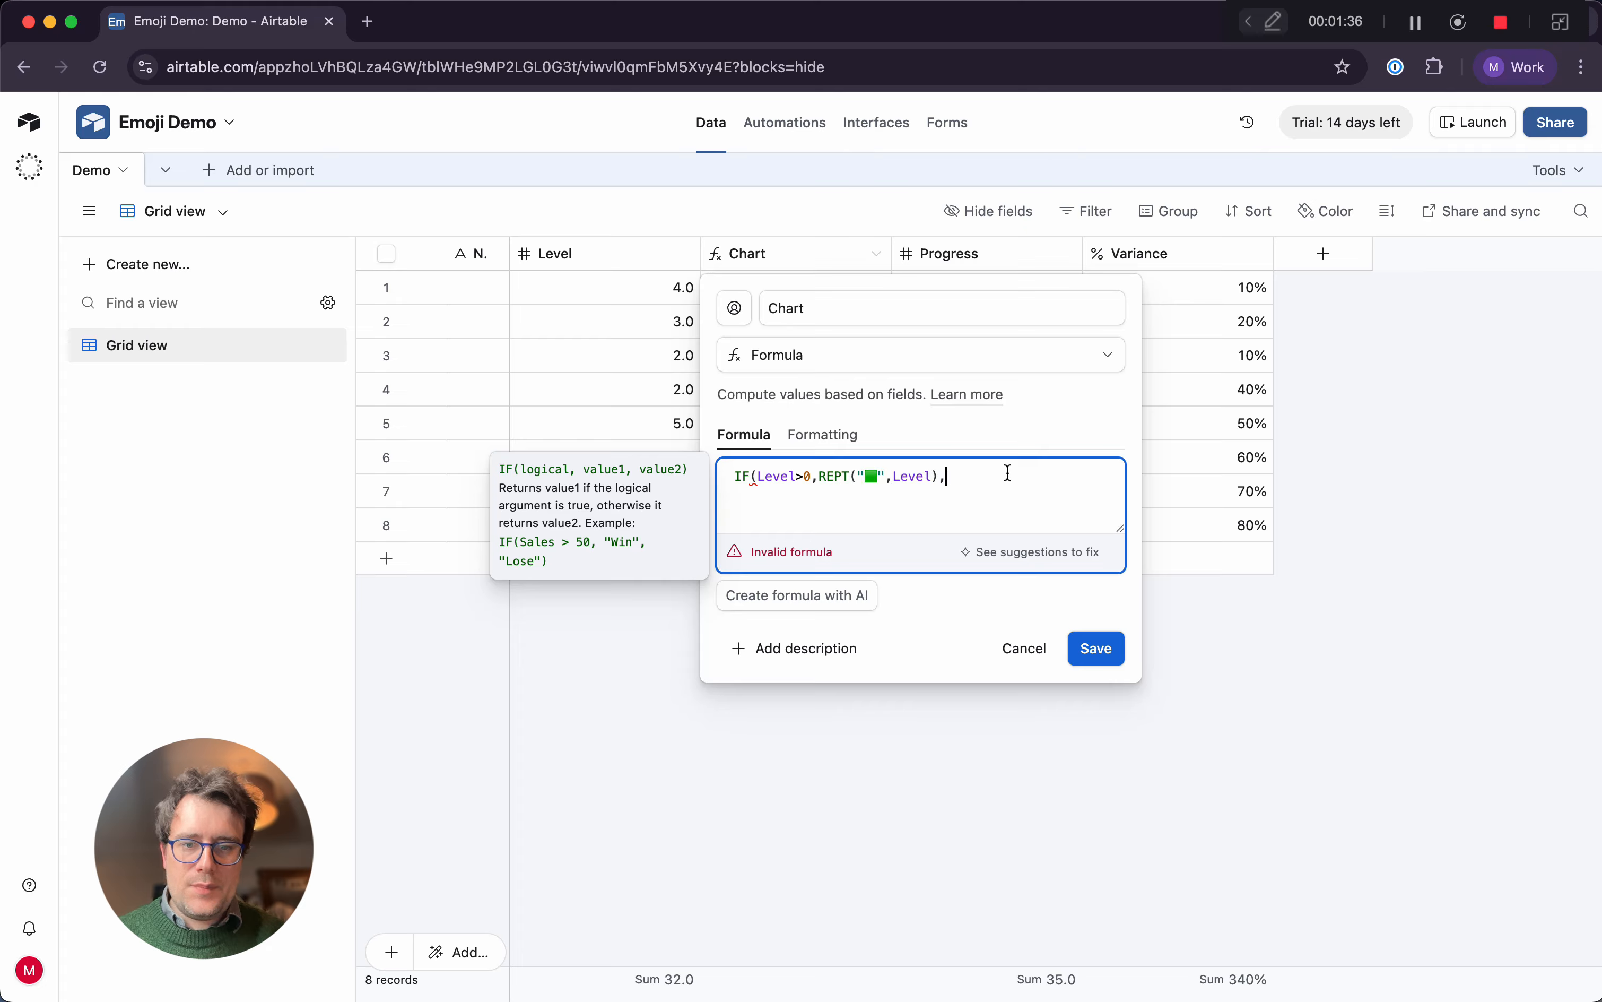
key("super+v")
Replace the green square in the second REPT with a red square 🟥, close the IF parenthesis and save the Chart field
left_click(1005, 476)
key("BackSpace")
key("ctrl+super+space")
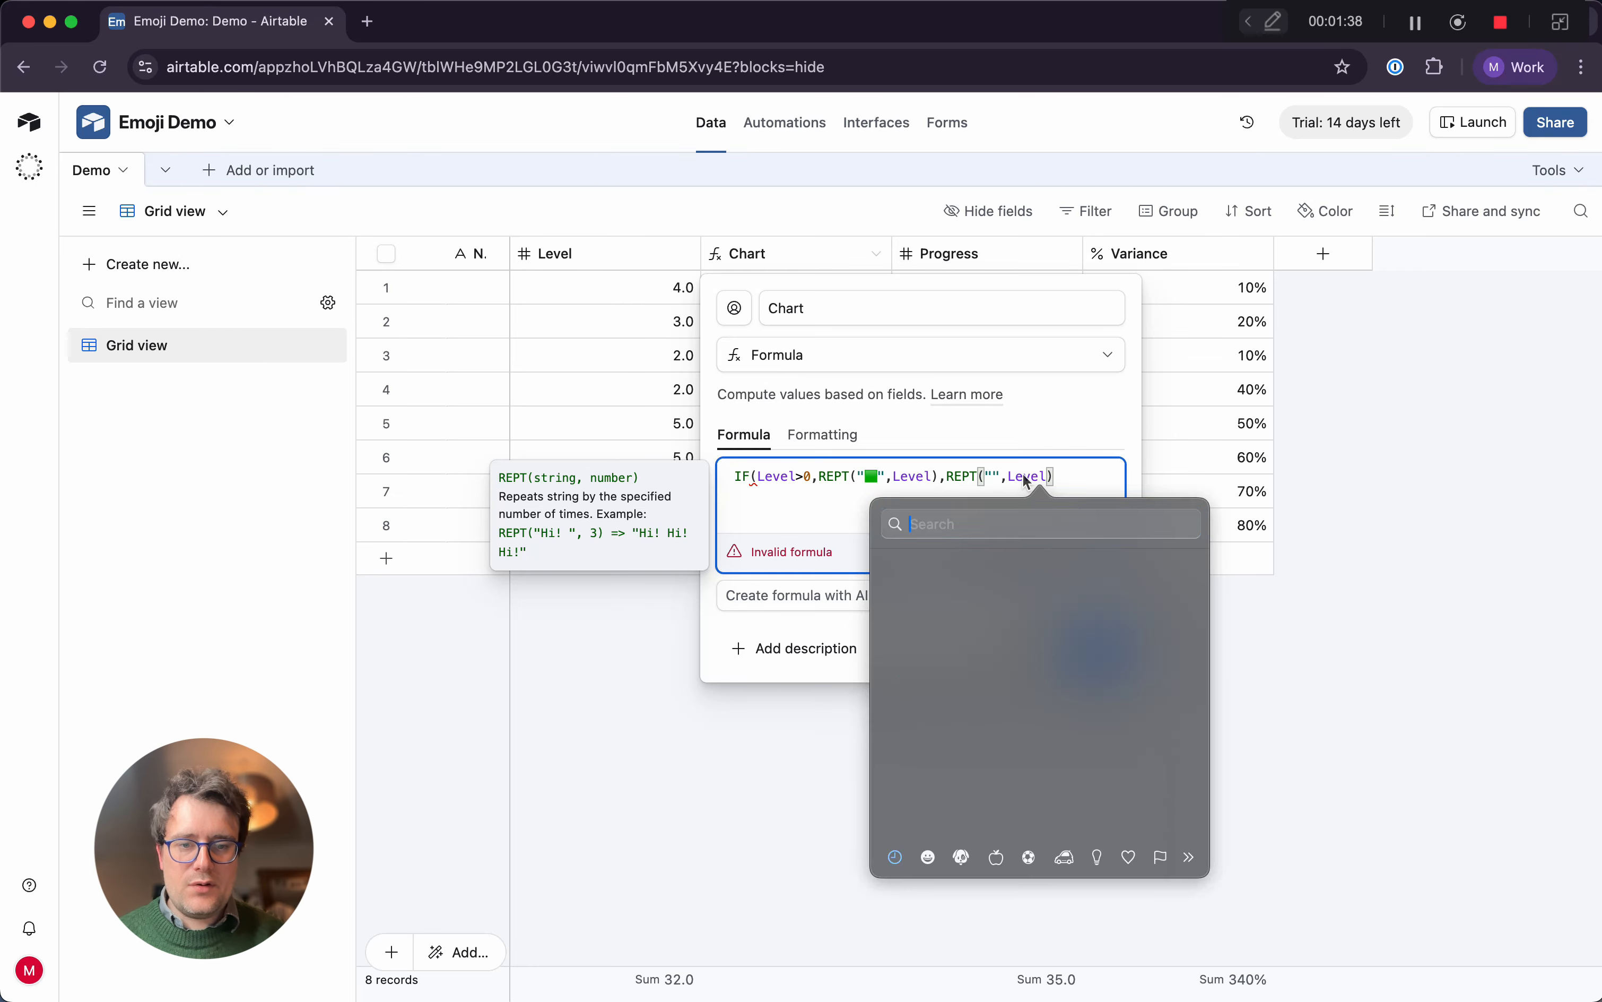
left_click(999, 576)
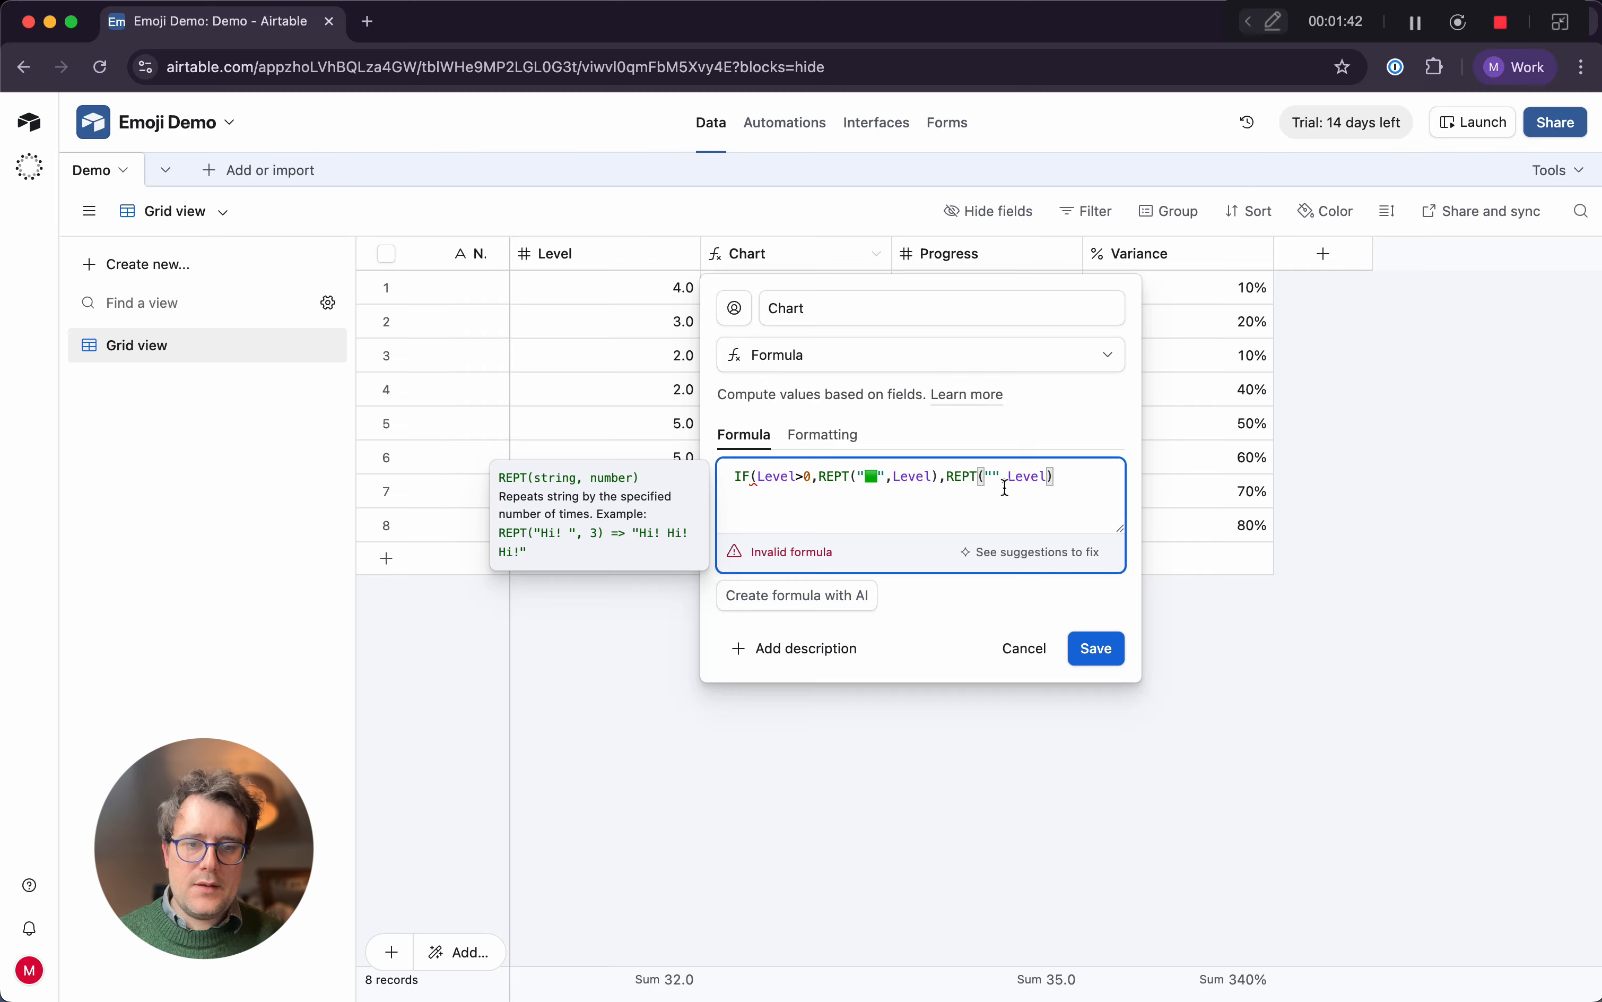
left_click(1092, 472)
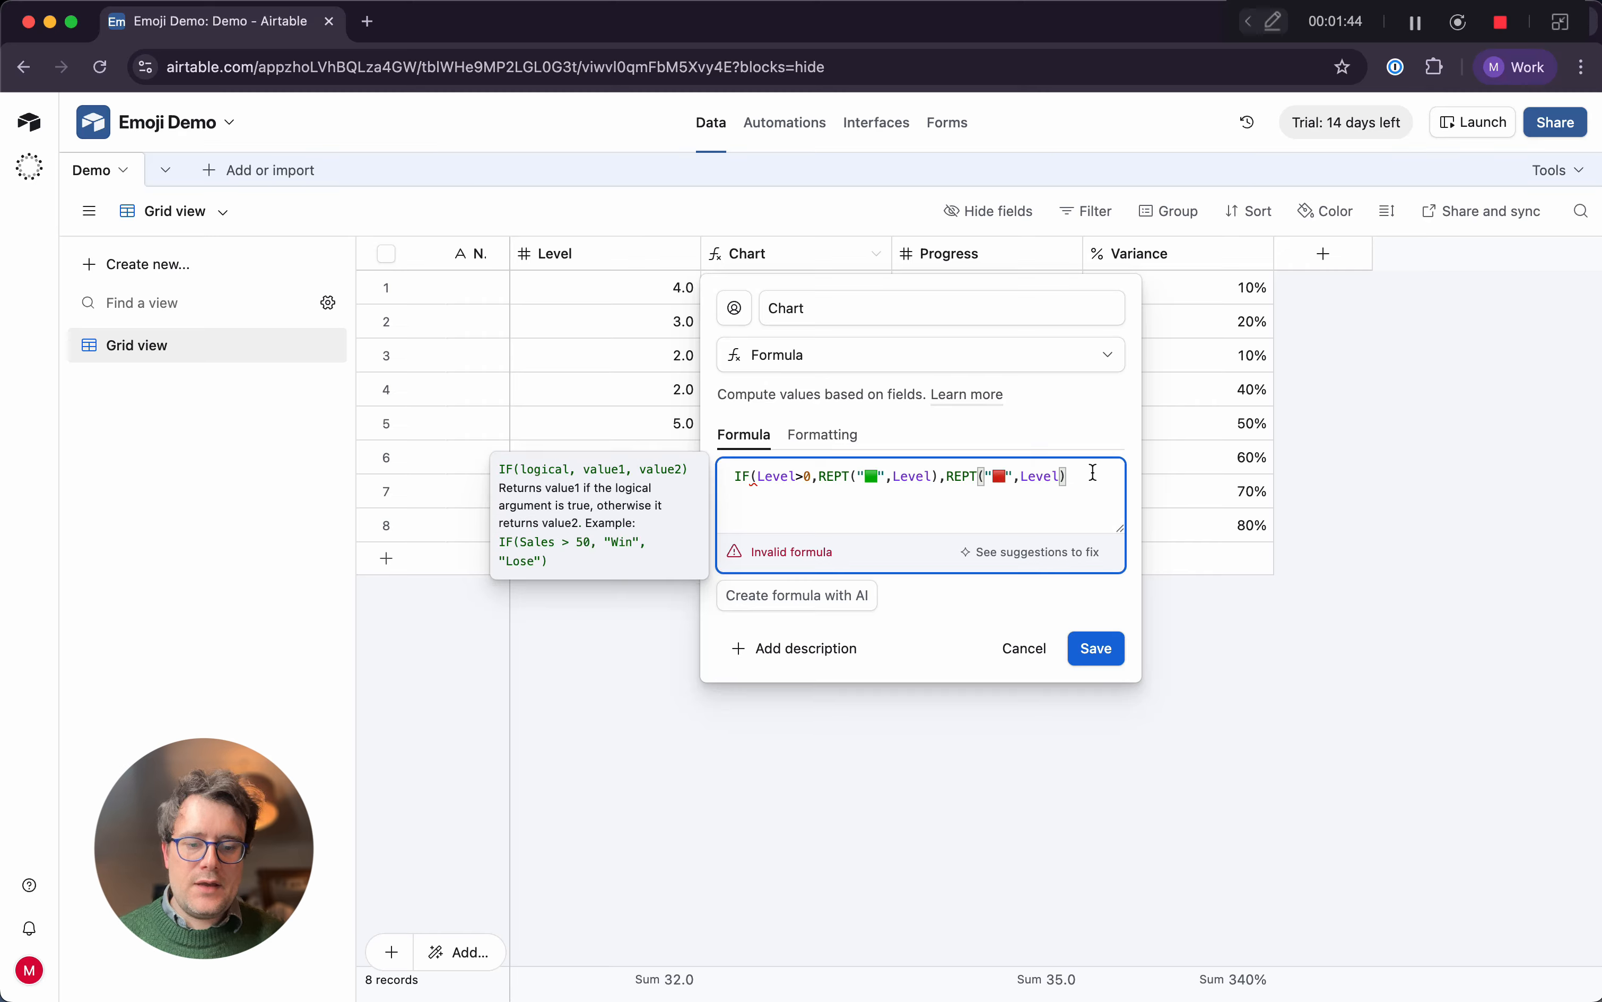
type(")")
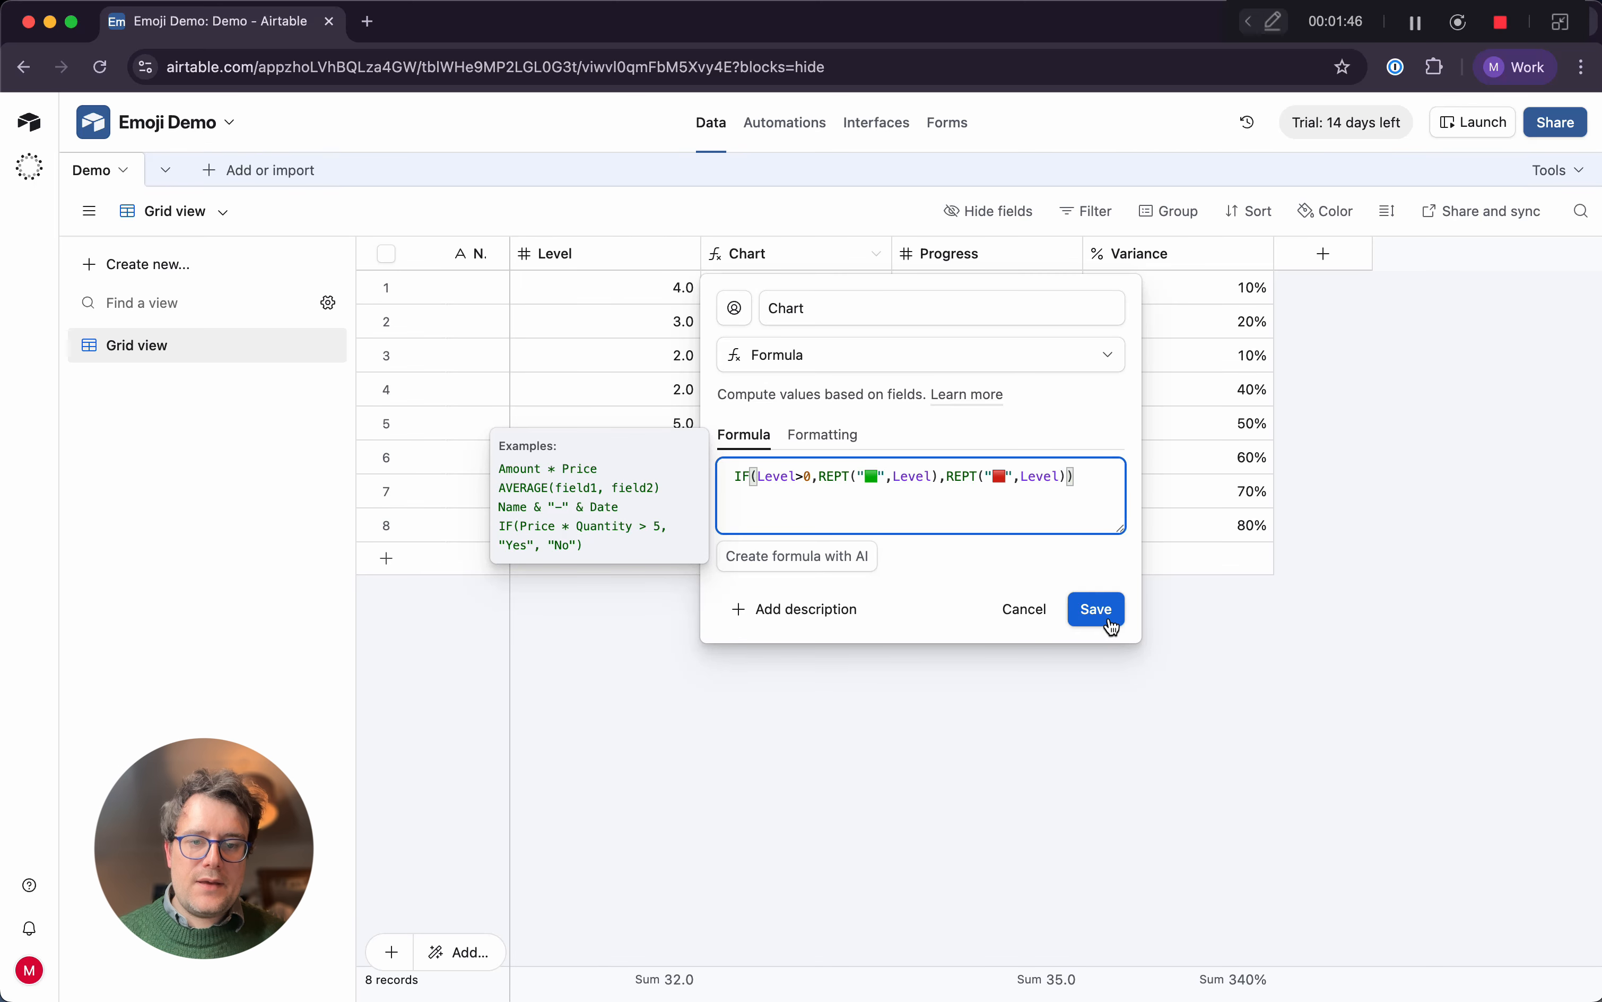
left_click(1097, 609)
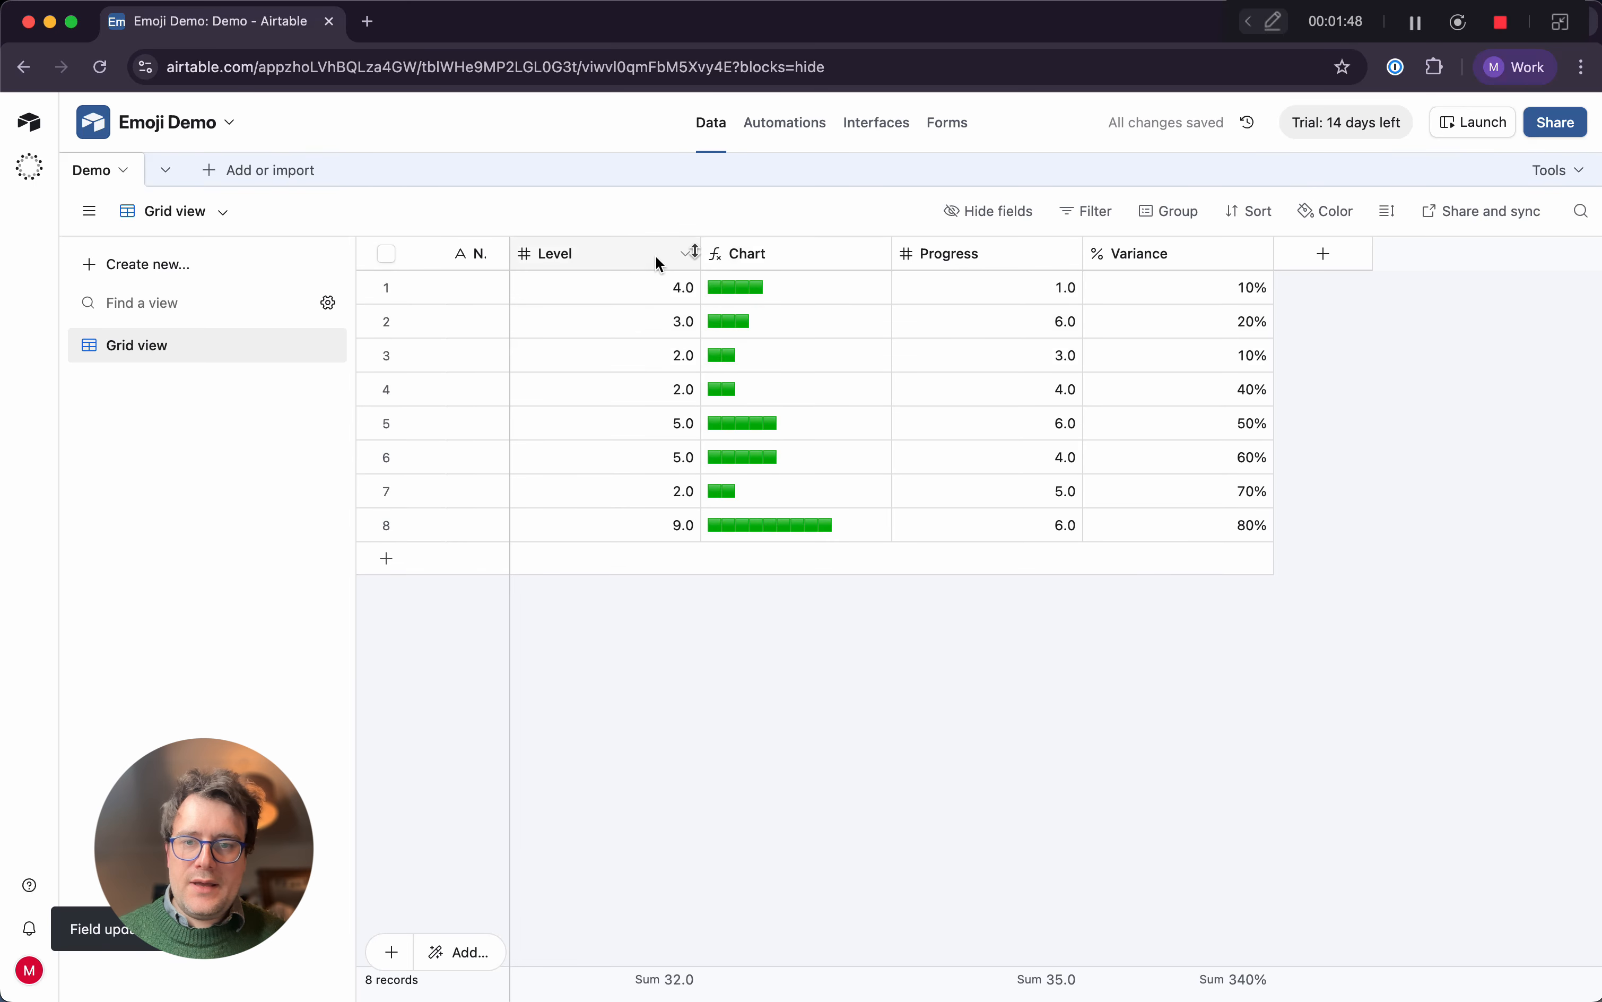
Allow negative numbers in the Level field and save the field settings
left_click(686, 256)
left_click(679, 302)
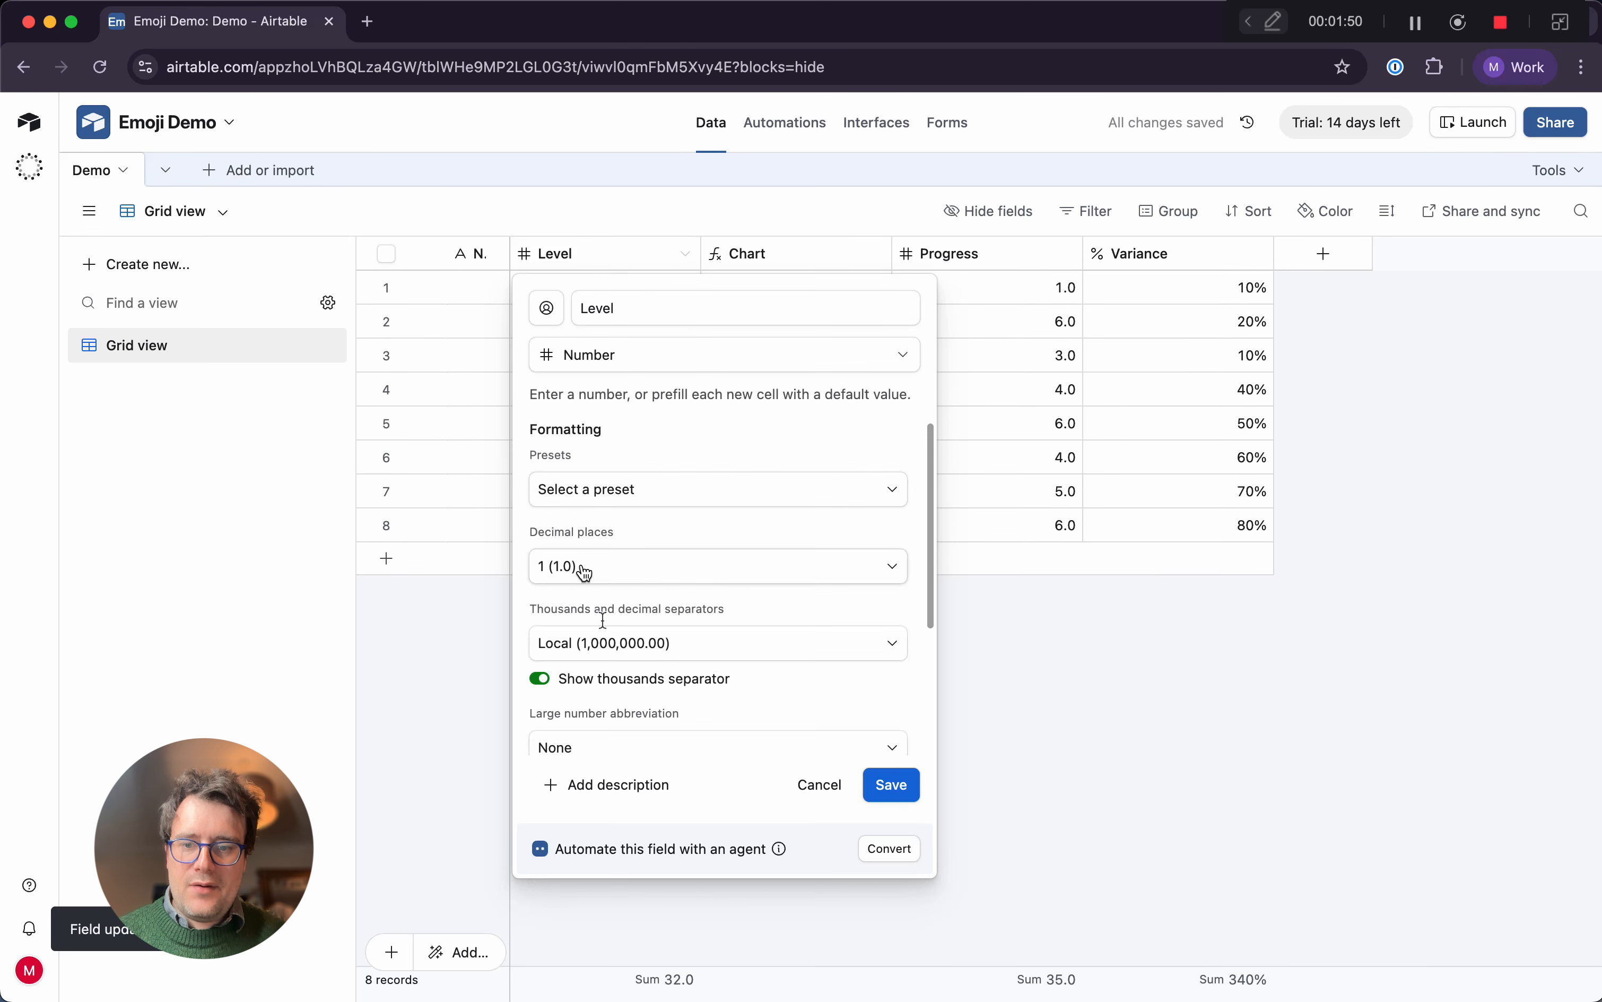
scroll(580, 570, "down", 3)
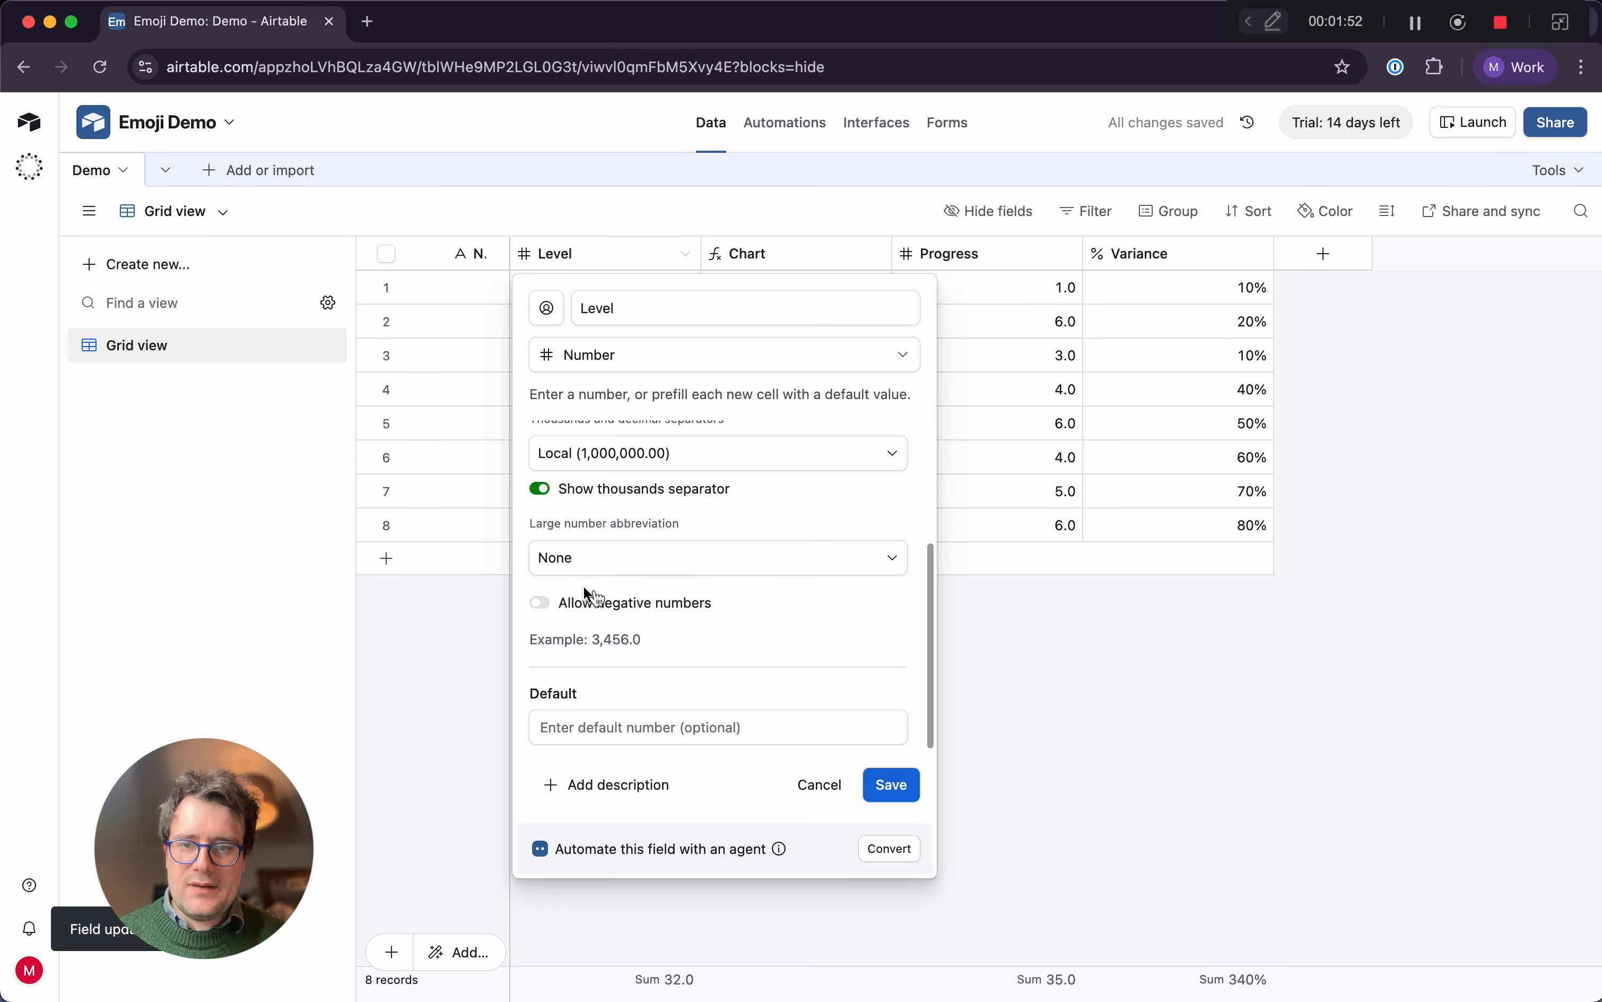
left_click(599, 604)
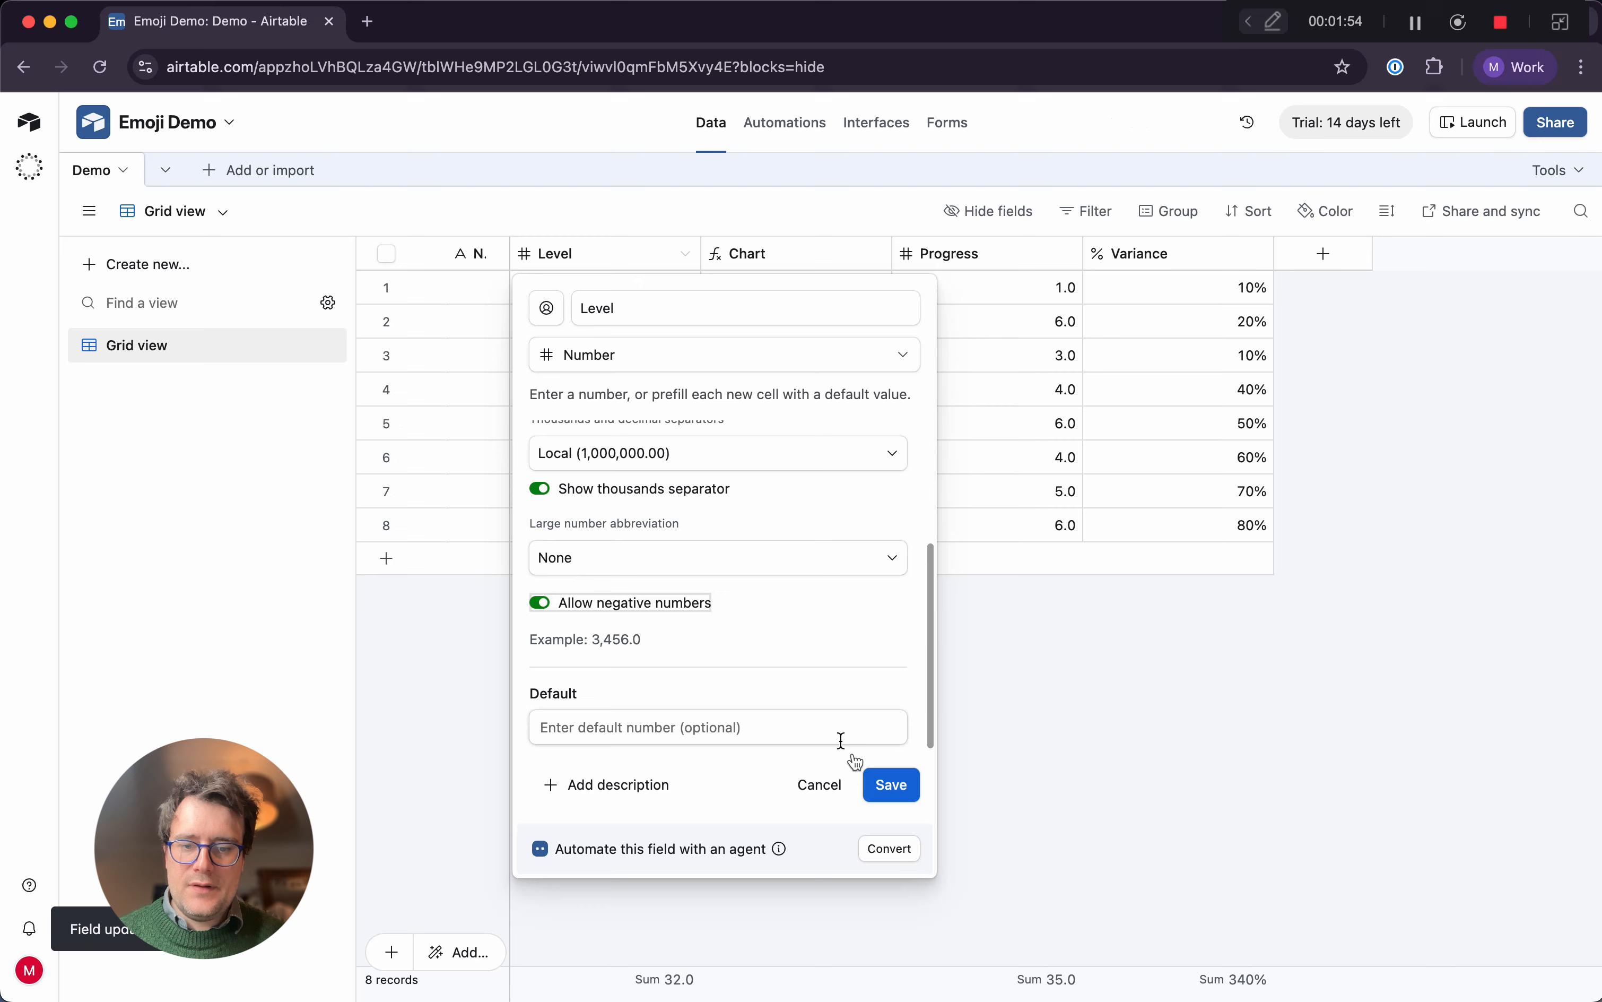
left_click(885, 789)
left_click(970, 691)
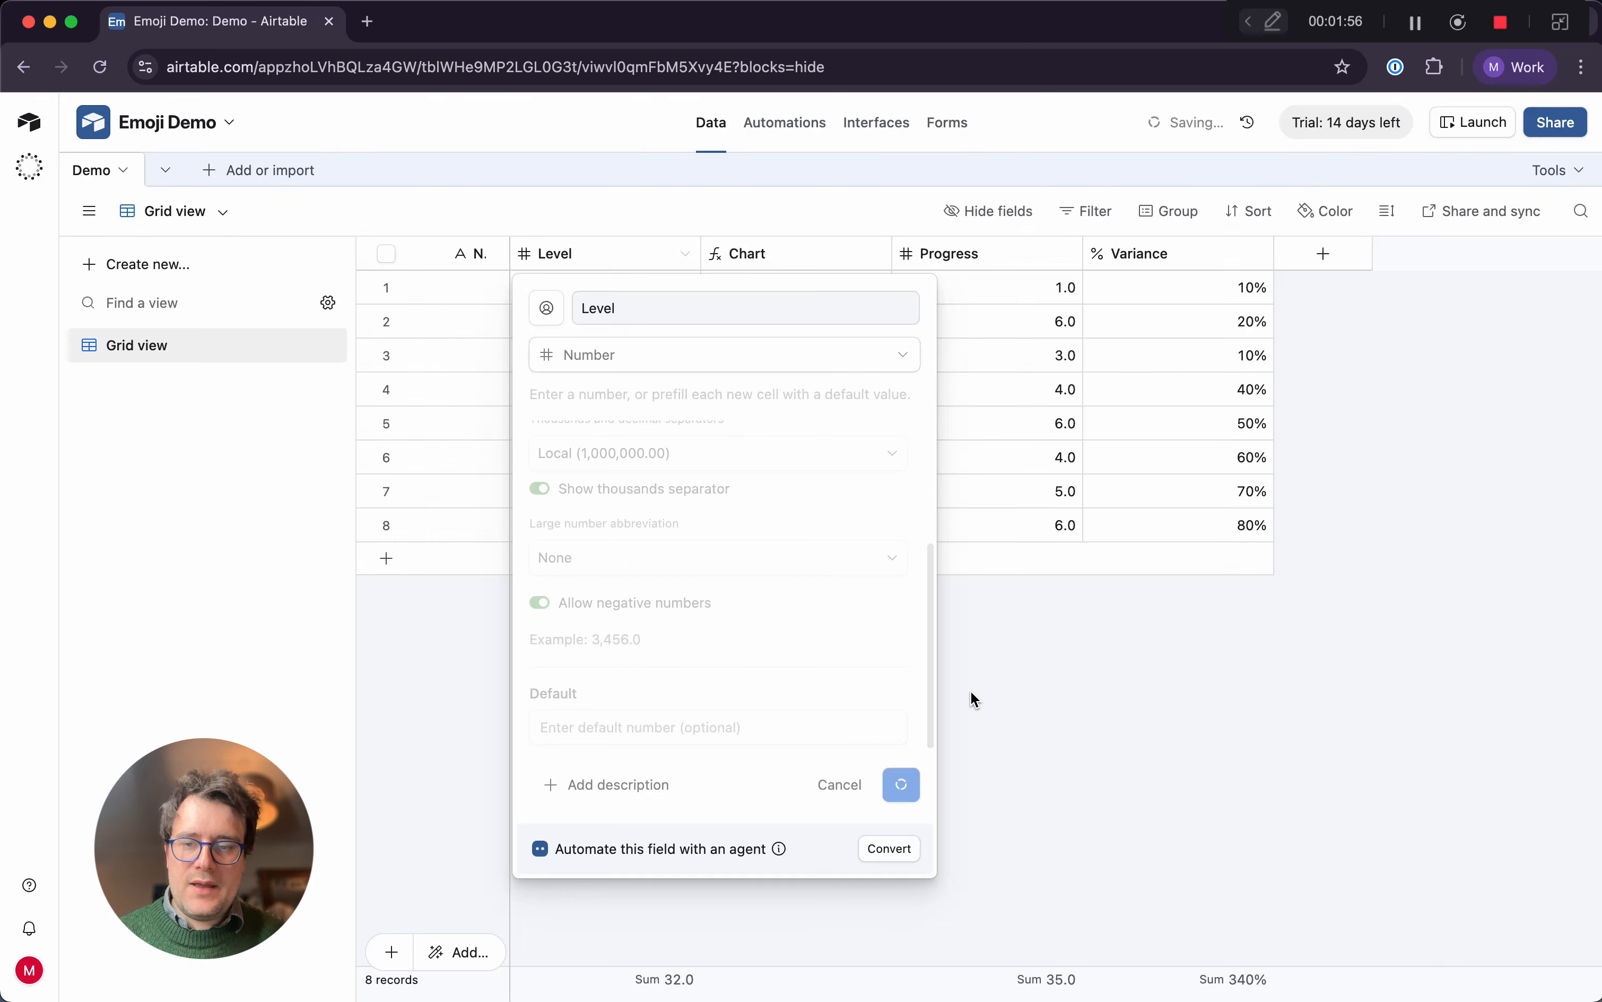
Set the Level value of the second record to -2
left_click(624, 328)
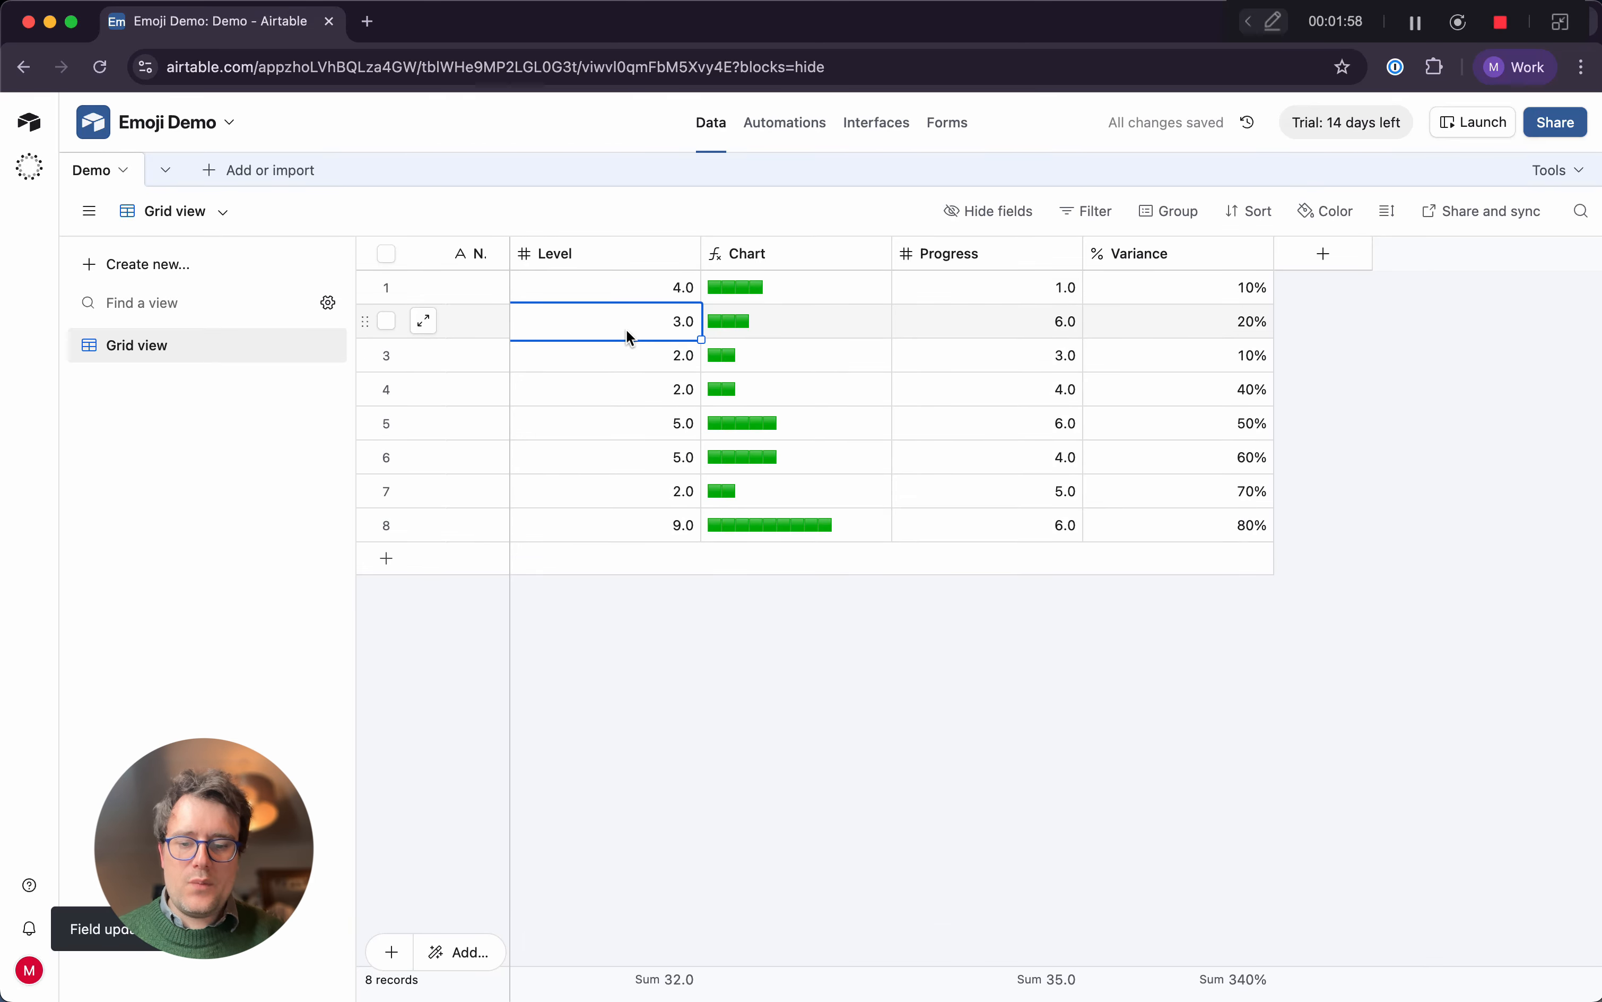
type("-2")
key("Return")
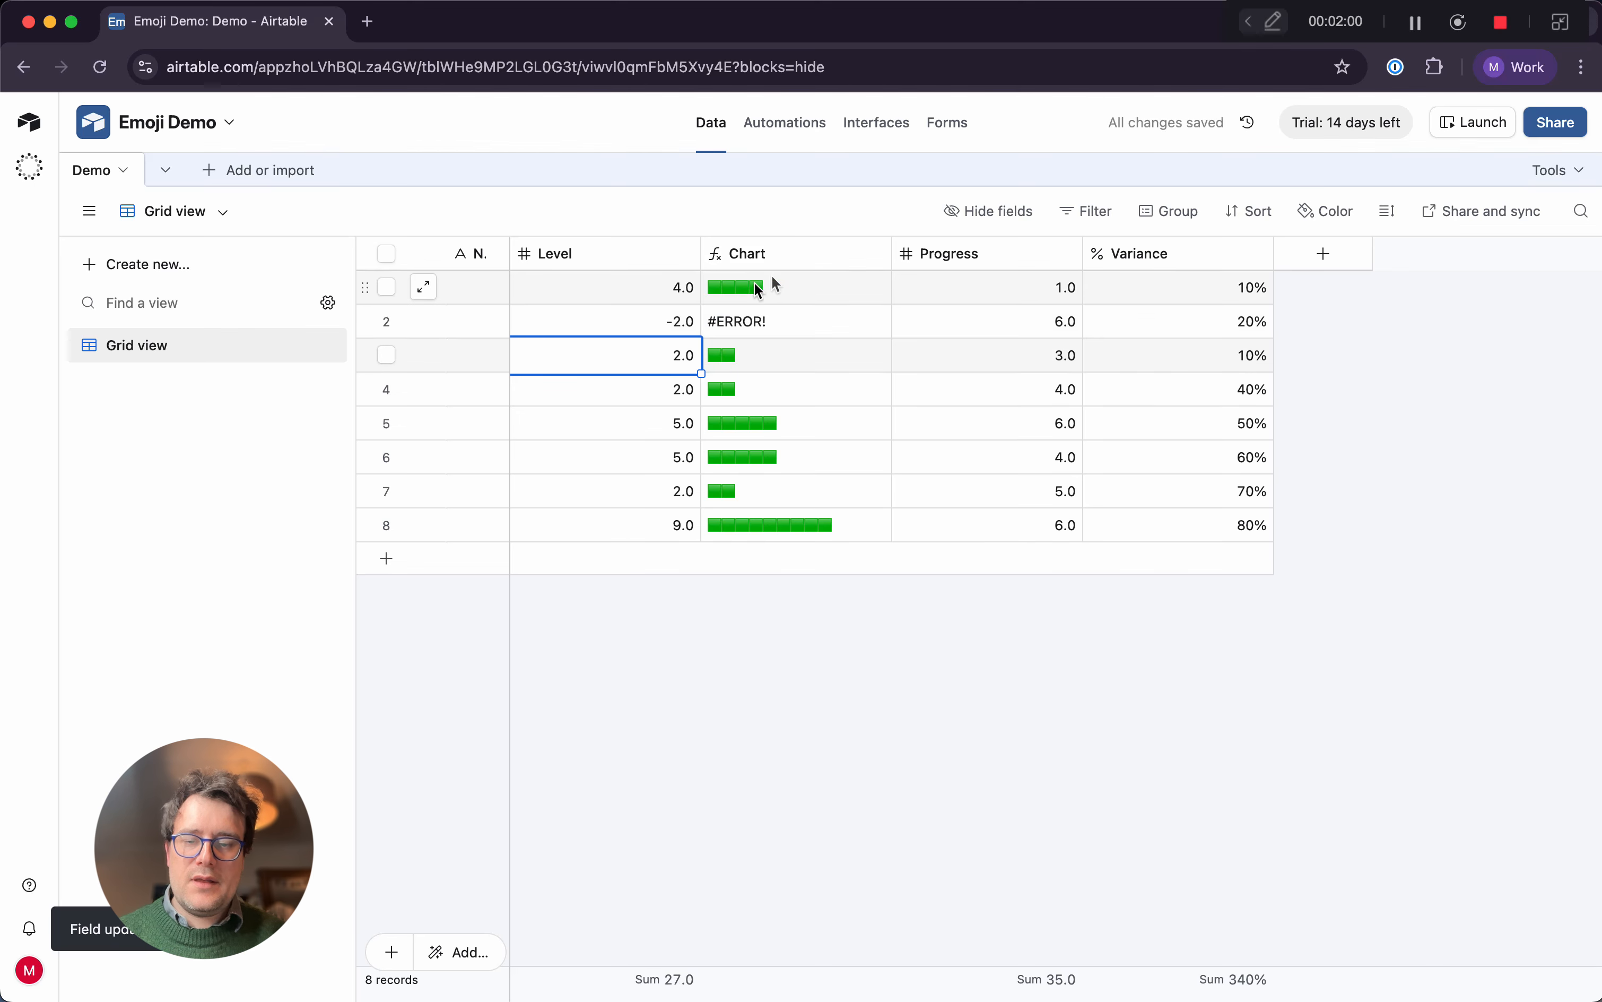
Wrap Level in the red-square REPT of the Chart formula with ABS() and save the field
left_click(876, 254)
left_click(761, 301)
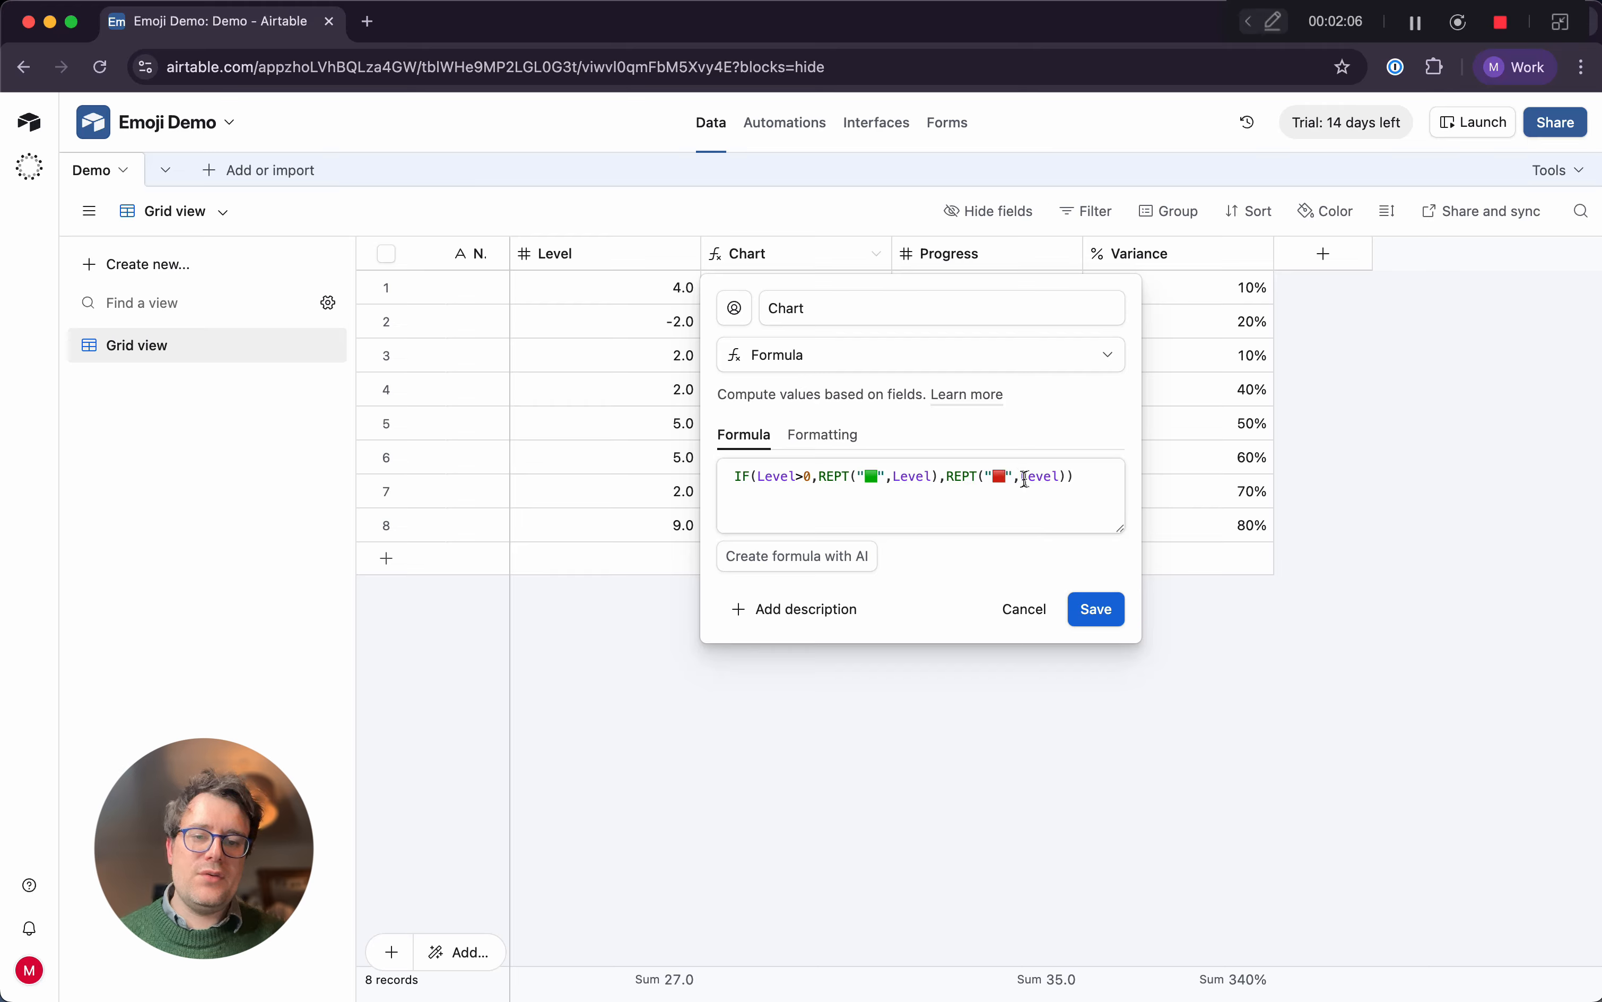
left_click_drag(1026, 479, 1058, 479)
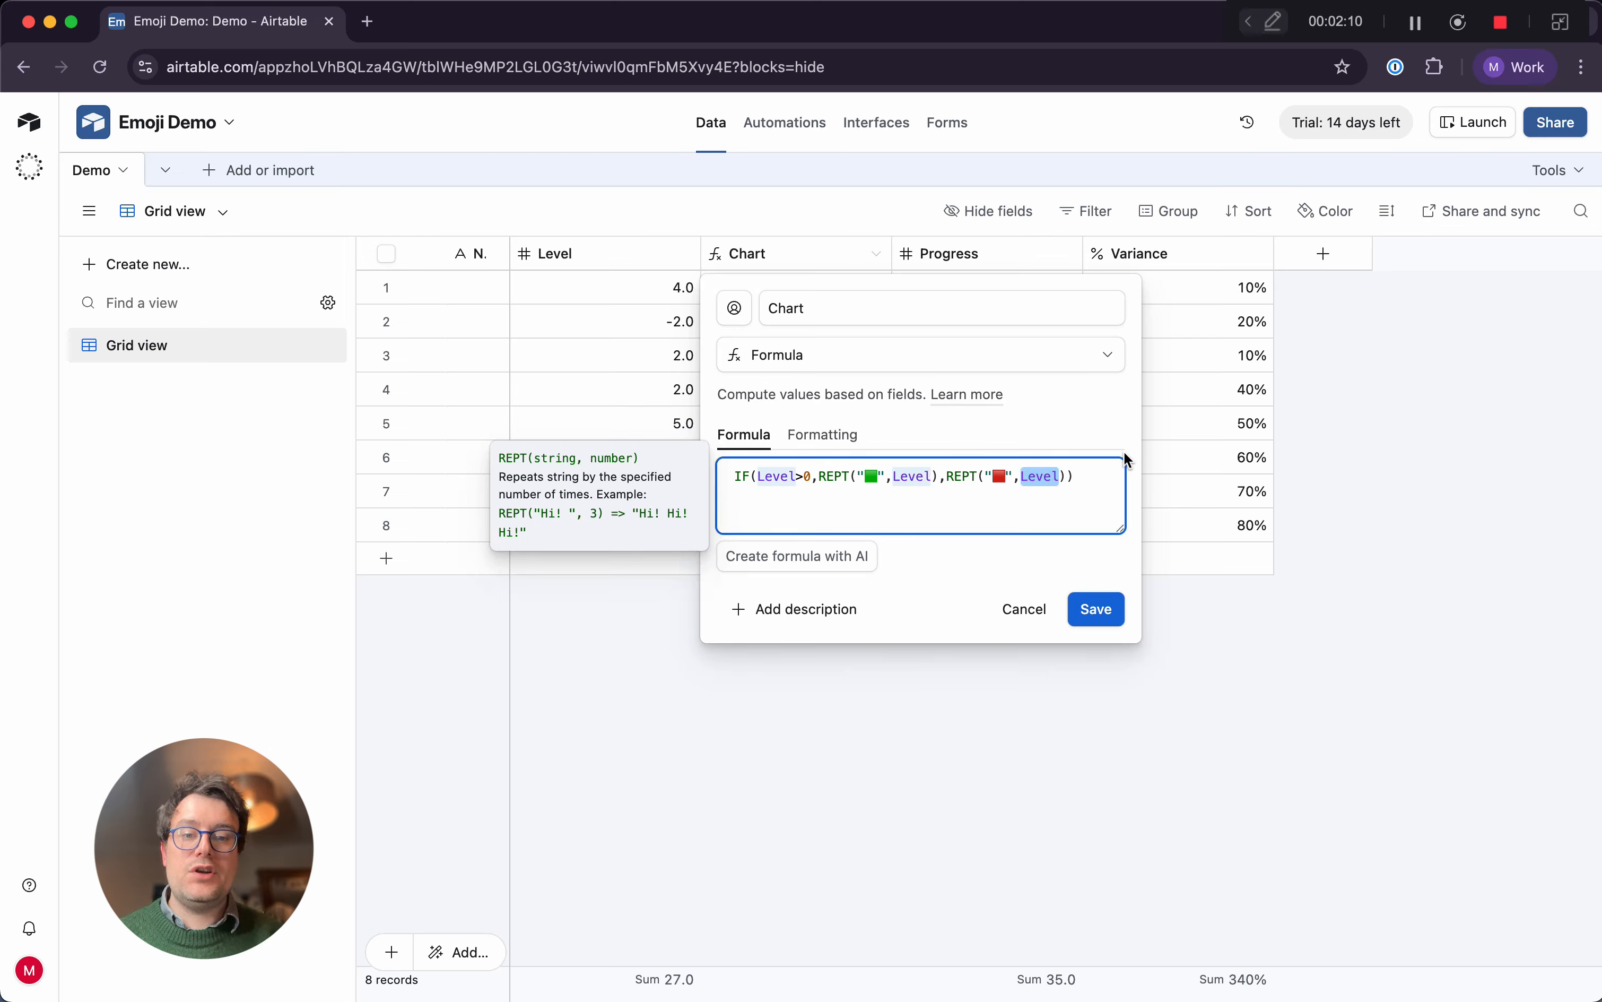
key("Left")
type("A")
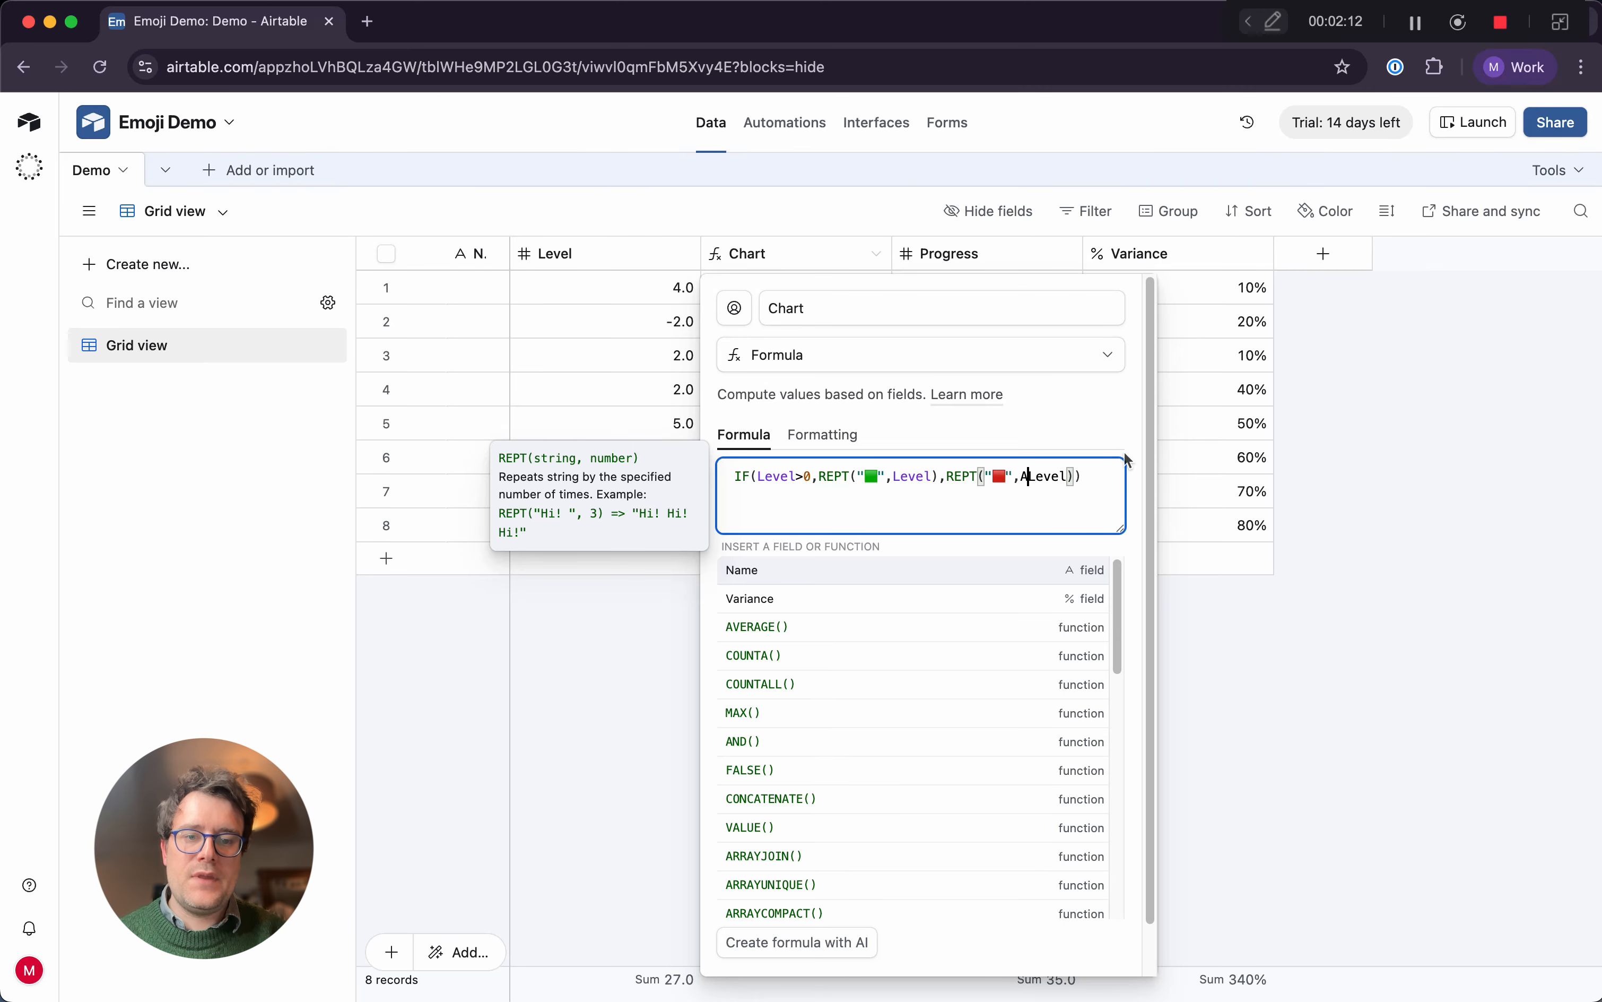
type("BS")
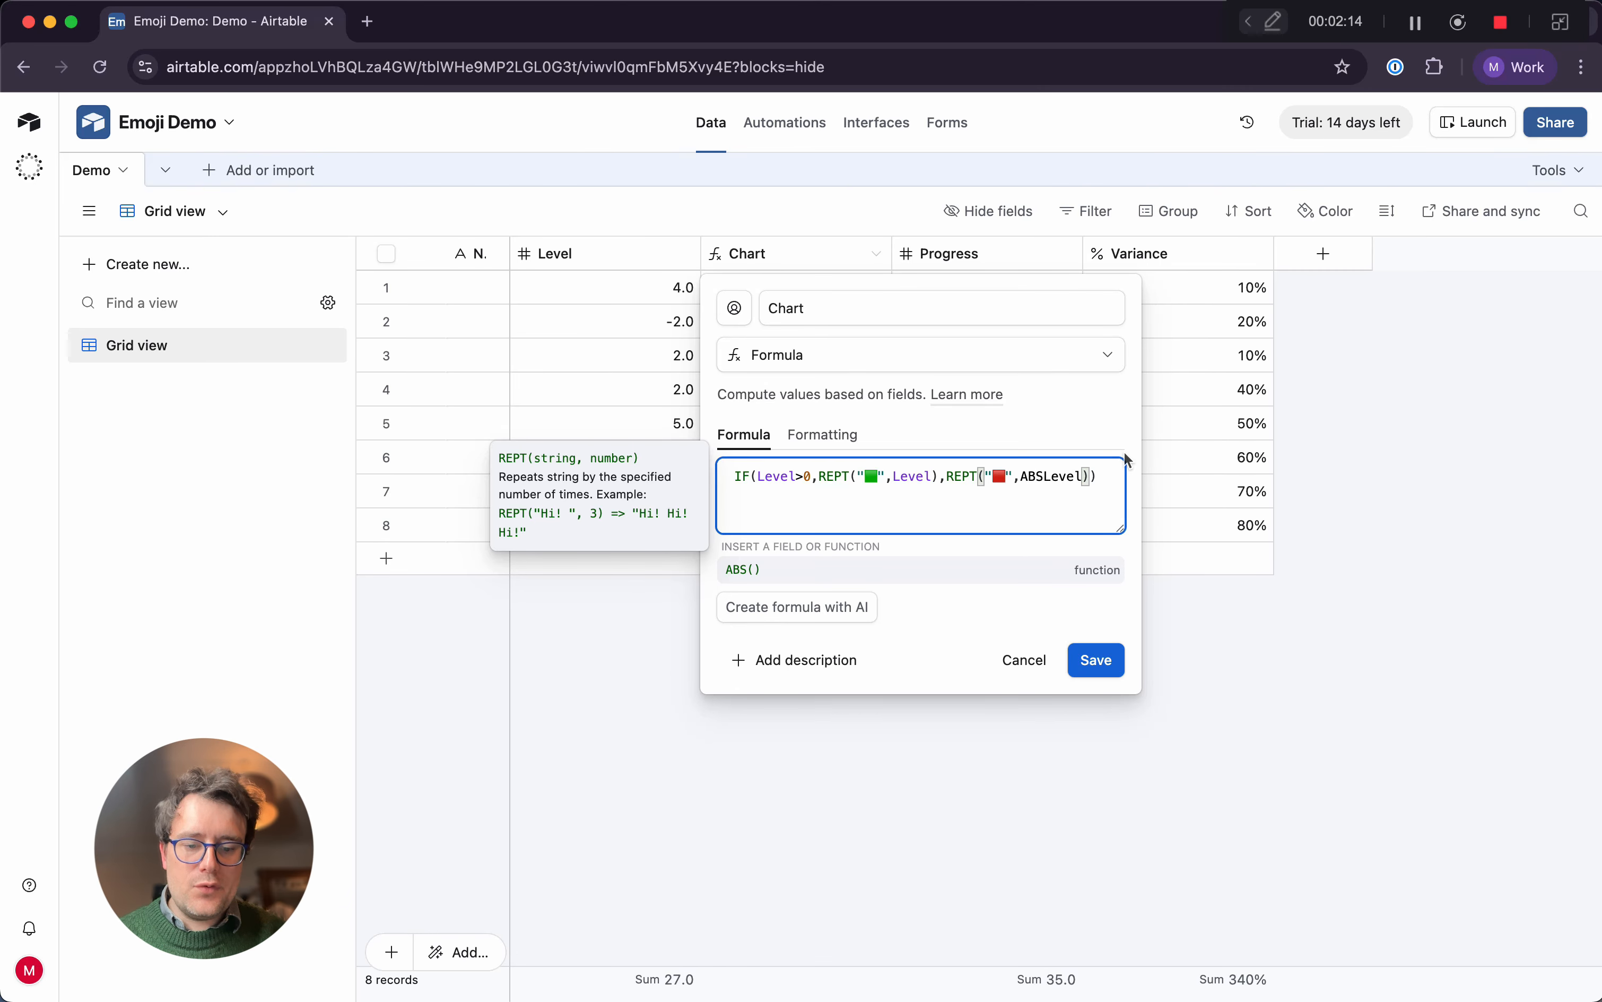
type("(")
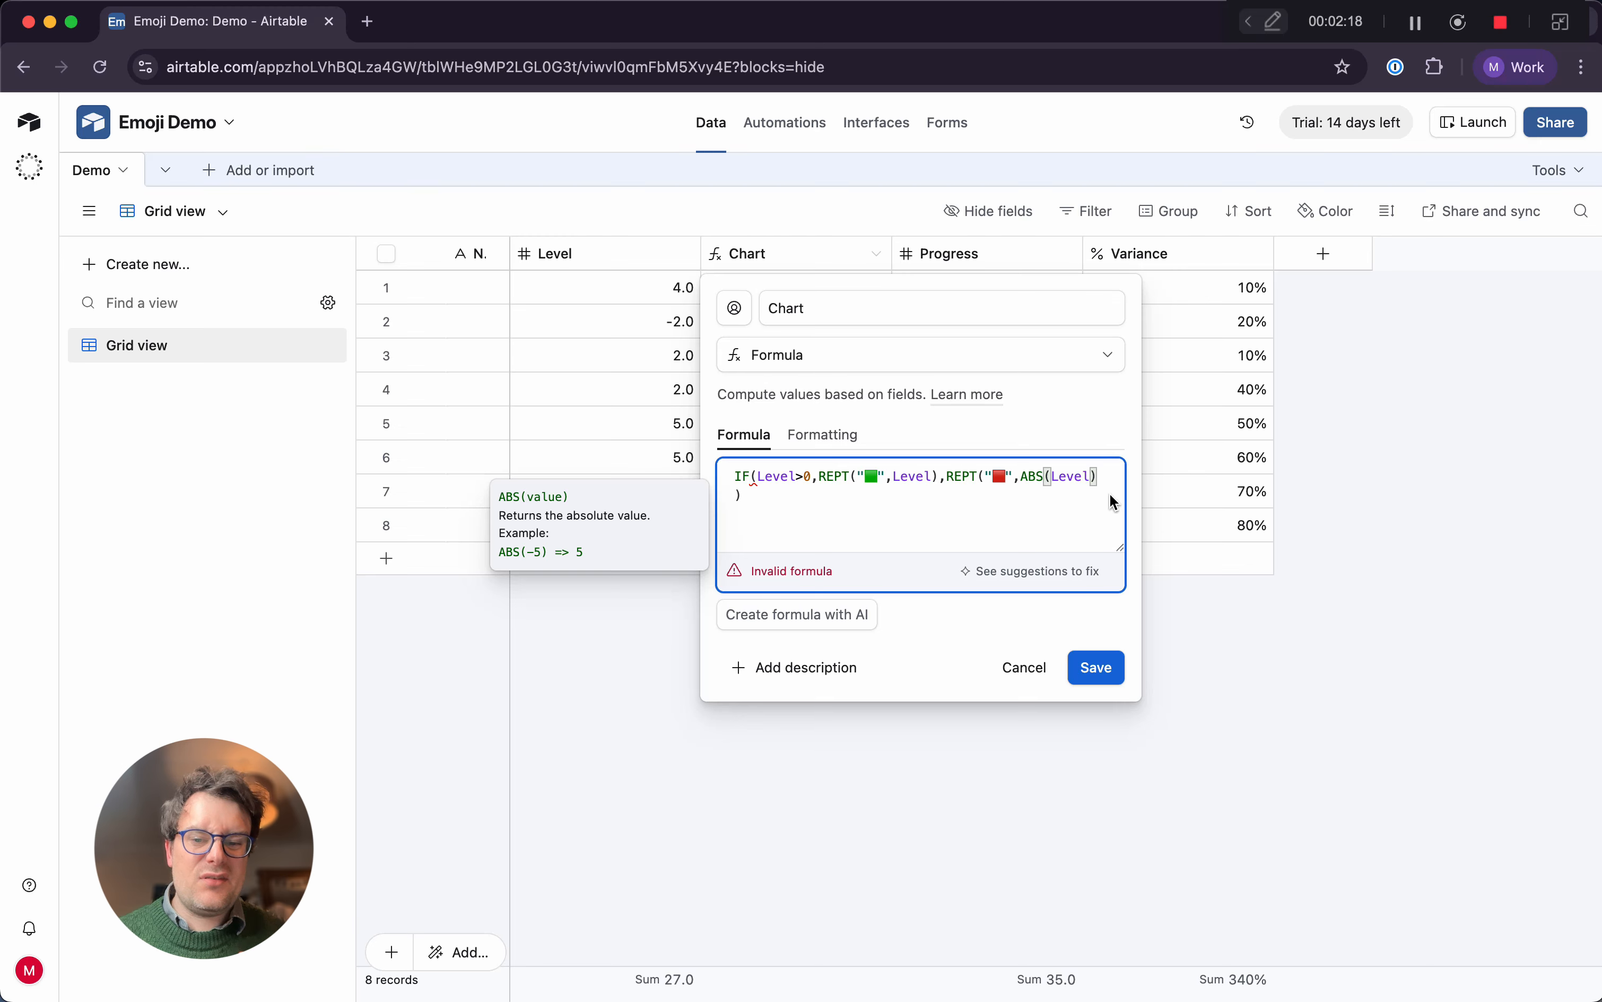
left_click(1109, 493)
type(")")
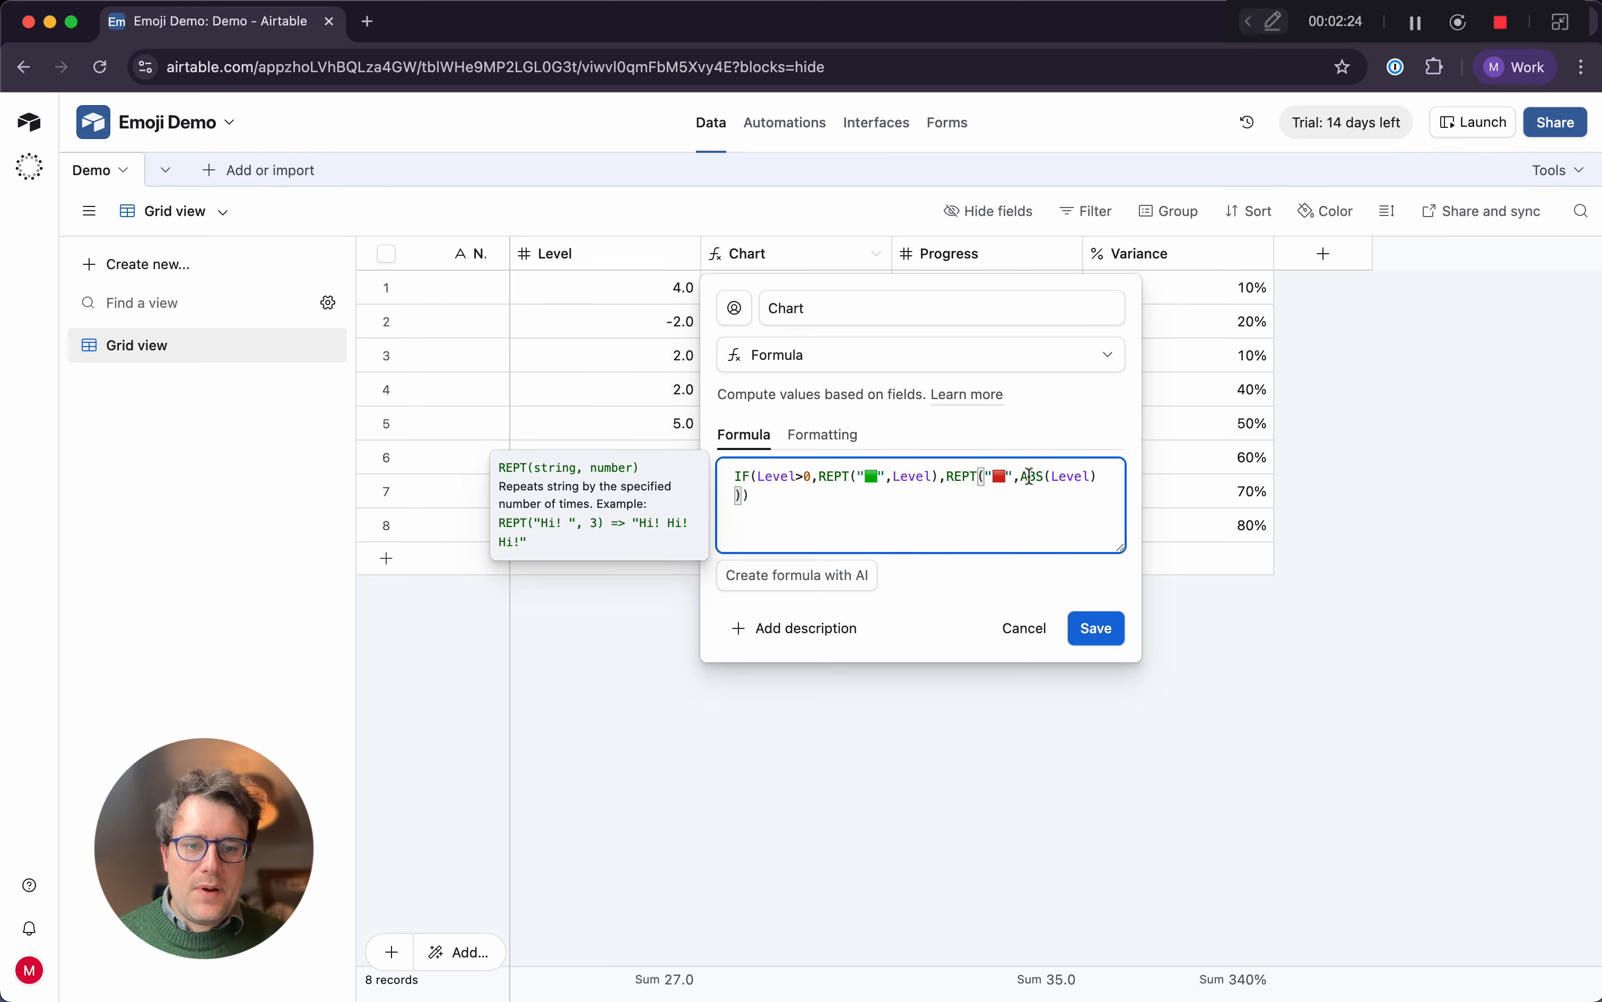
left_click(1090, 628)
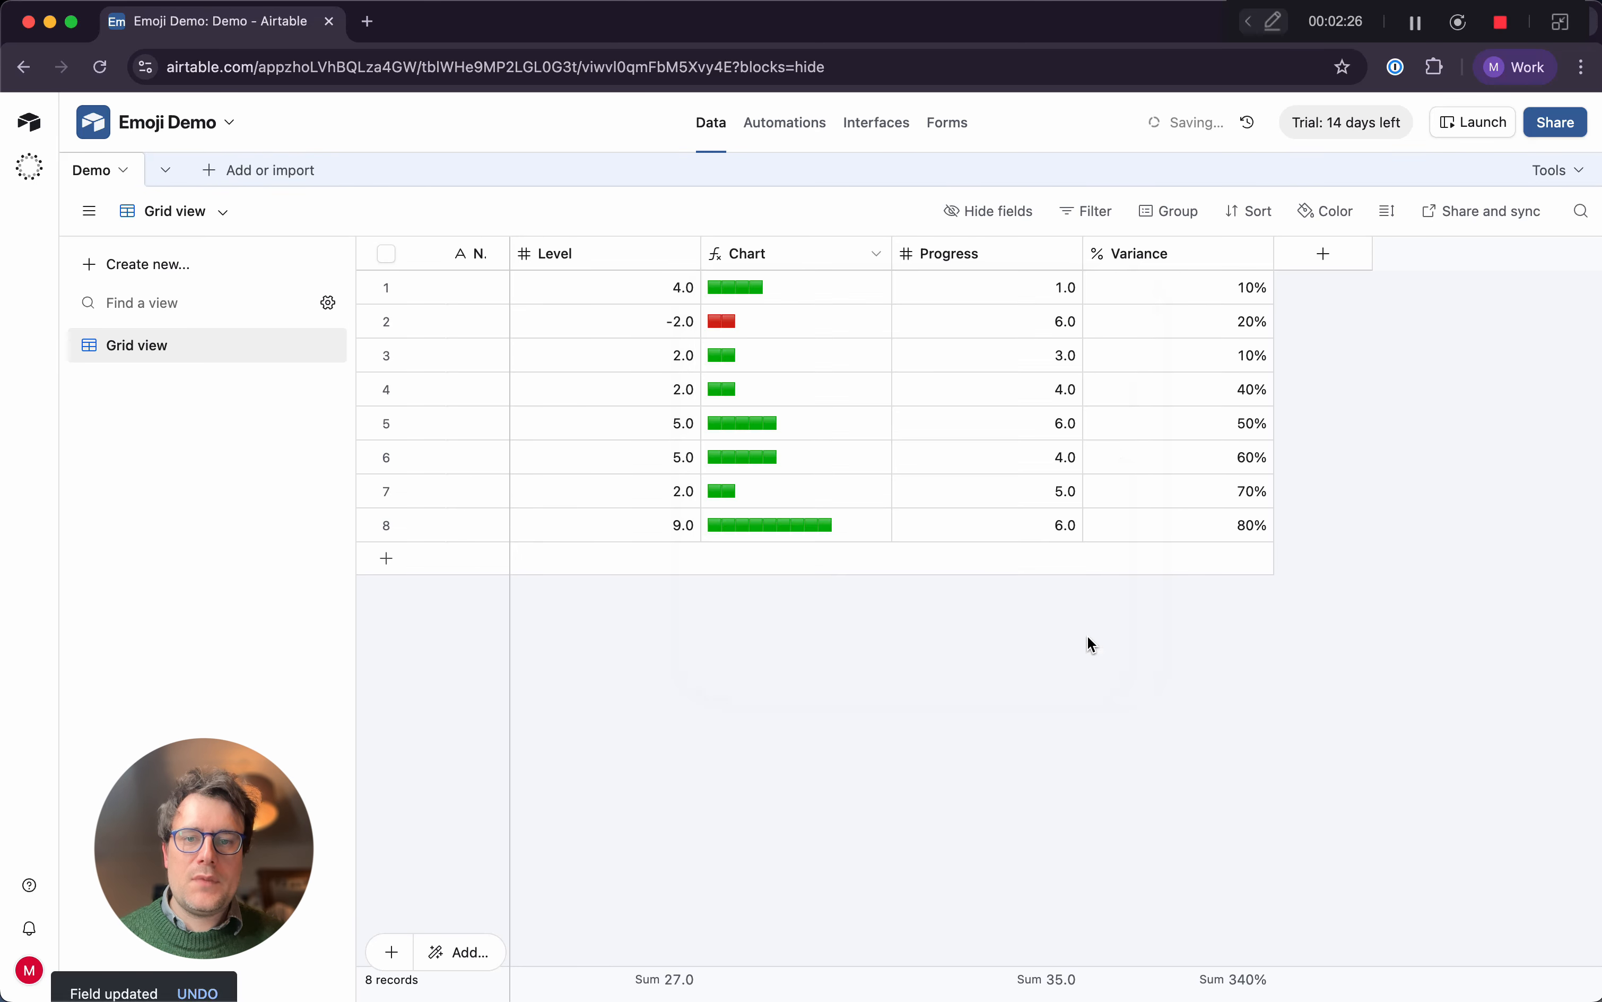
Set the Level value of the second record to -5 and of the fifth record to -4
left_click(665, 324)
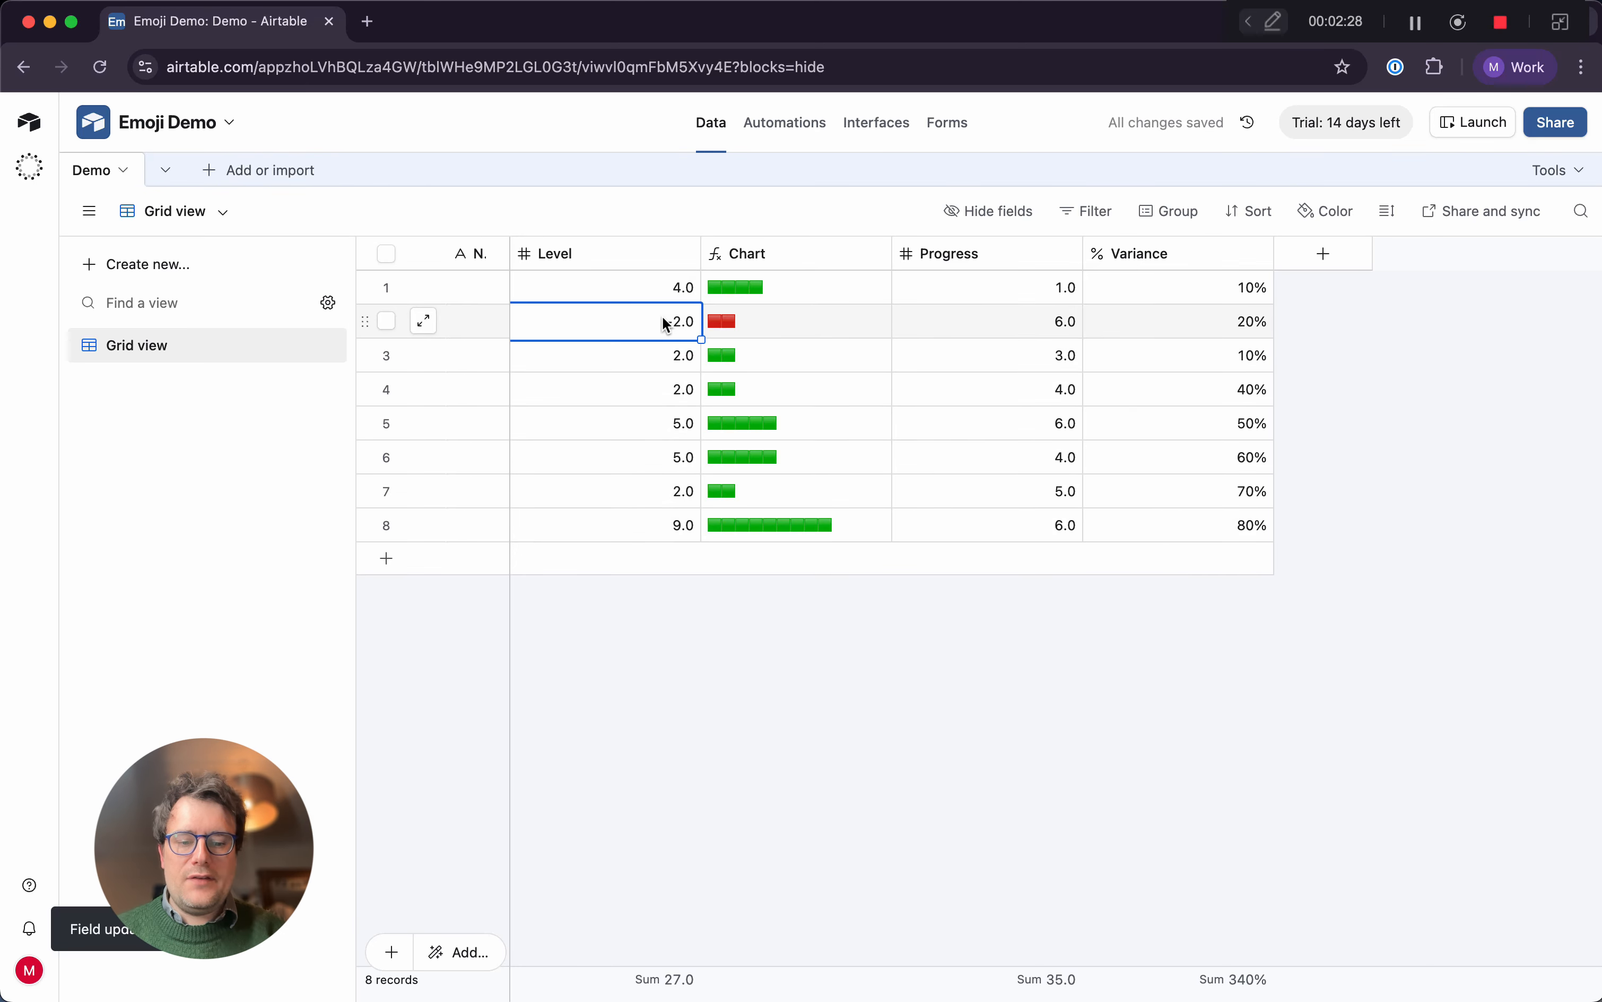
type("-5")
key("Return")
key("Down")
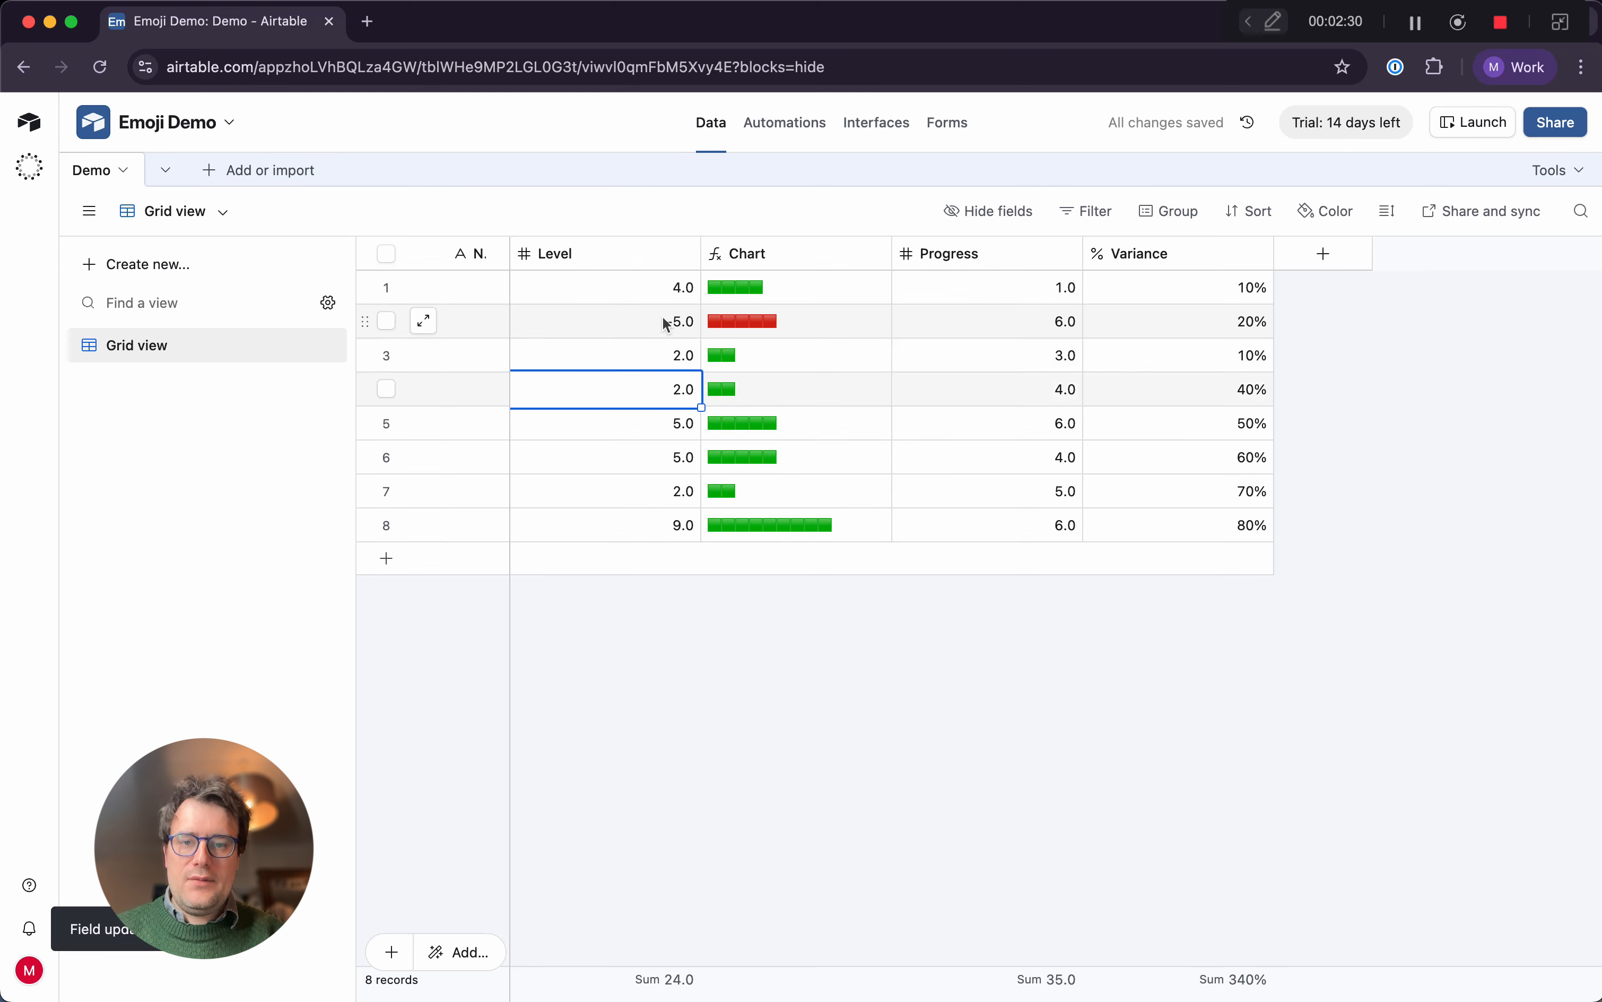
key("Return")
type("-4")
key("Return")
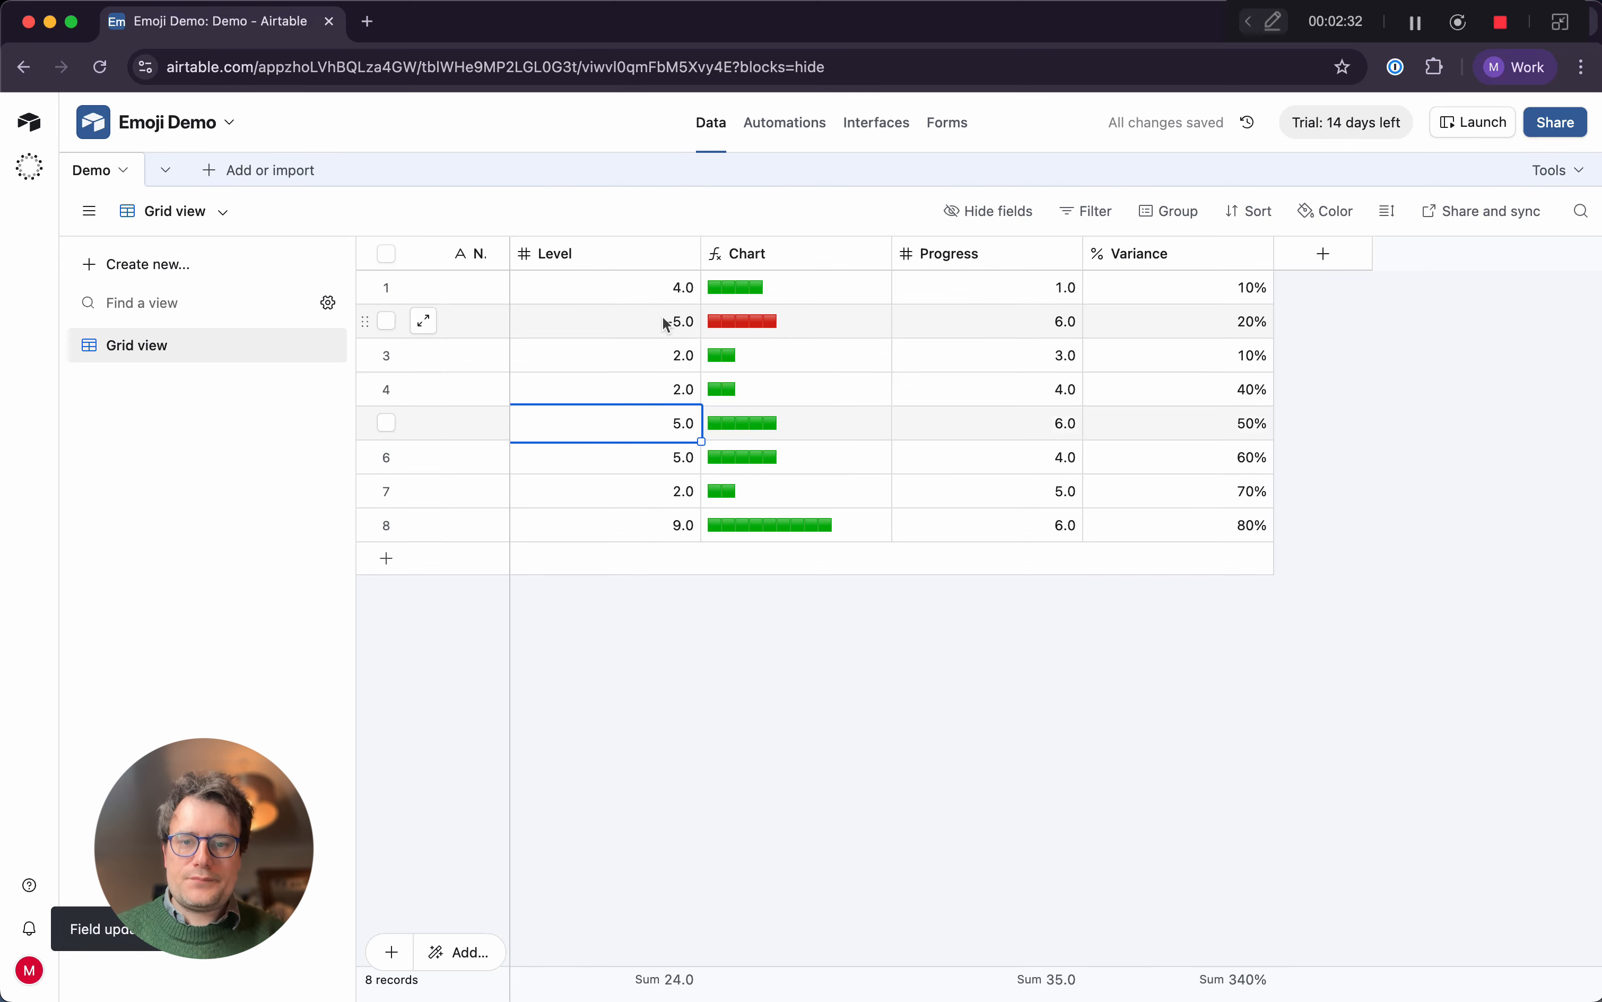
type("-4")
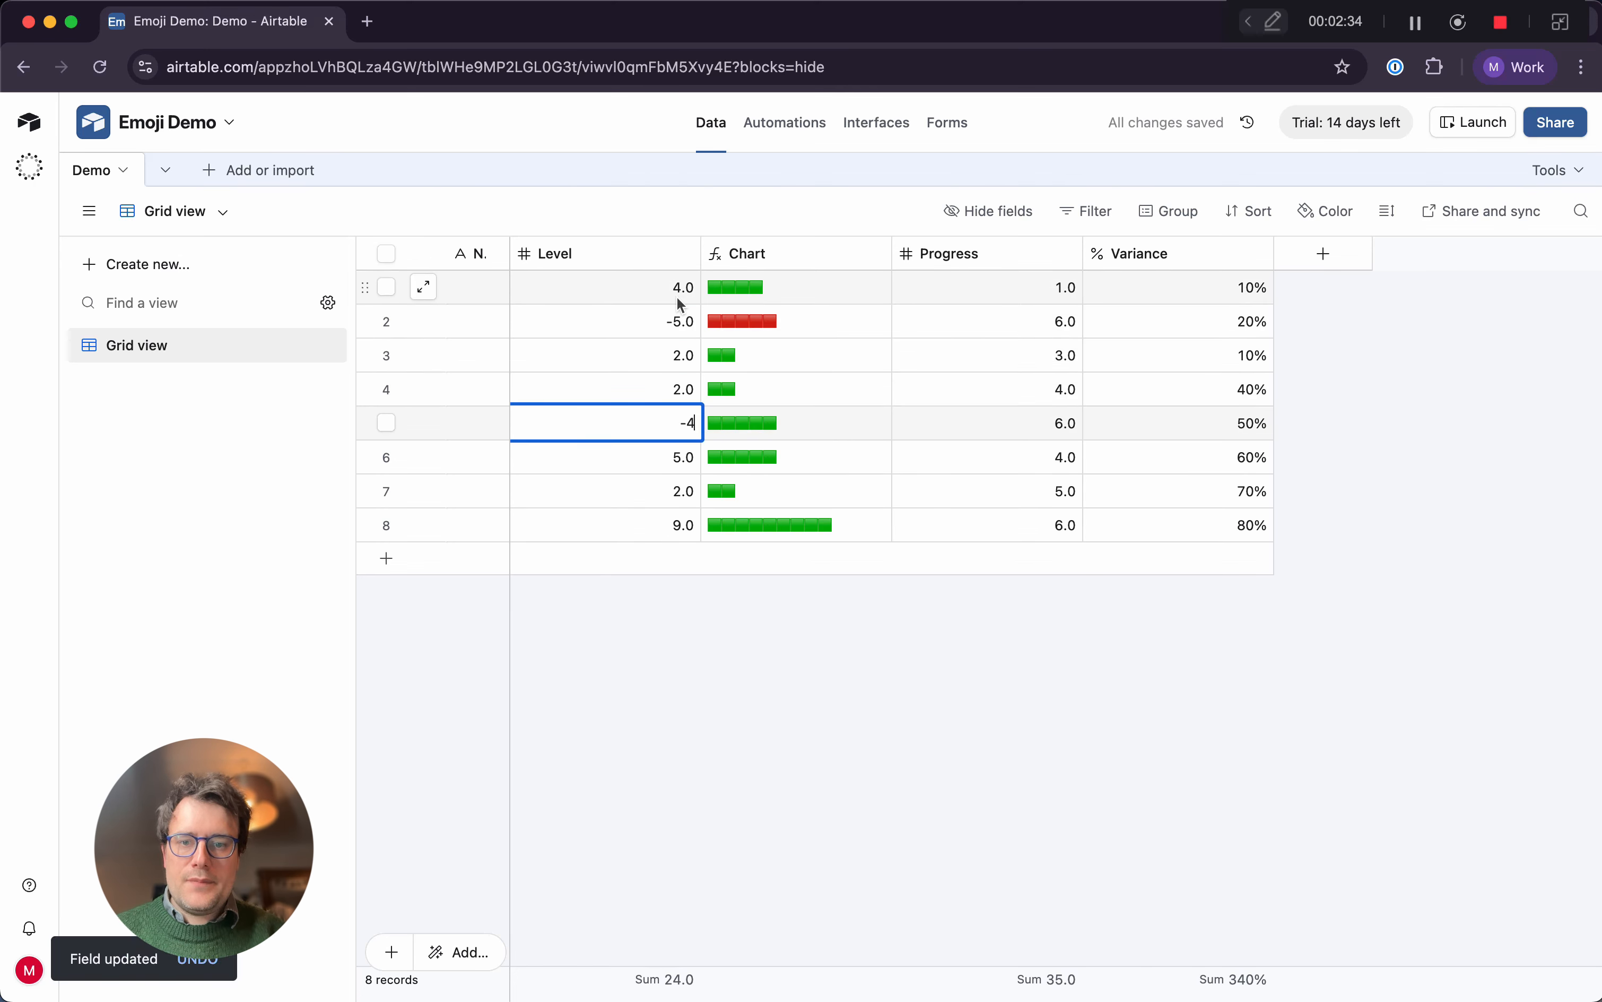
key("Return")
Append &" "&Level to the end of the Chart formula and save the field
left_click(876, 253)
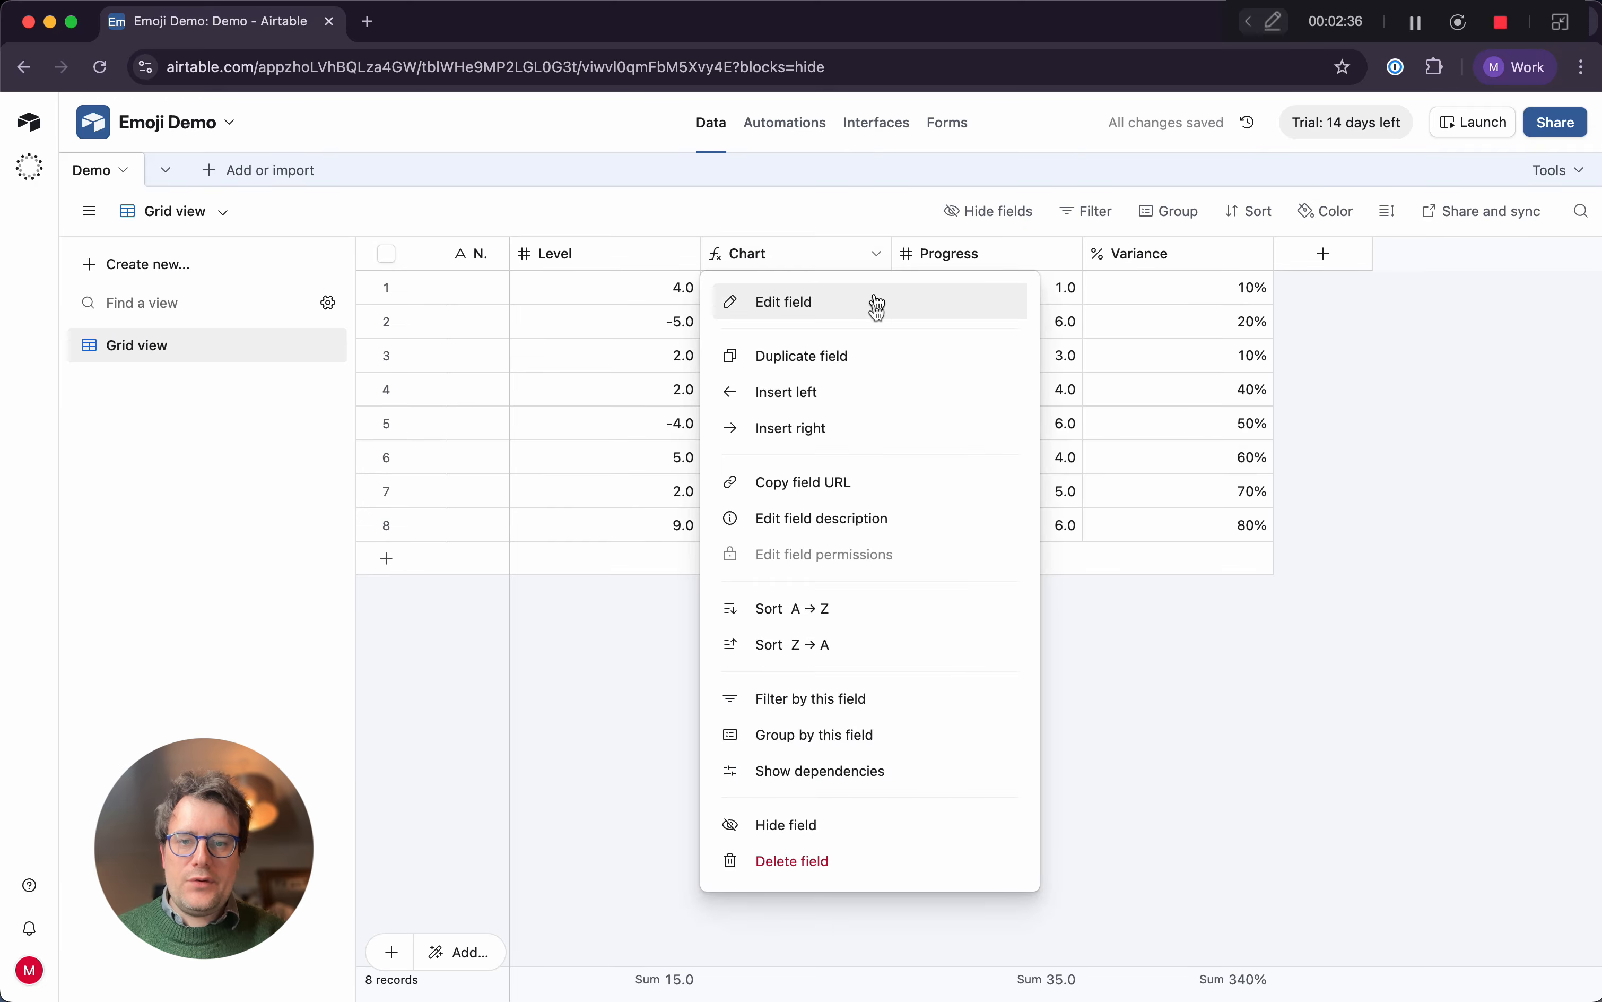
left_click(873, 302)
left_click(889, 514)
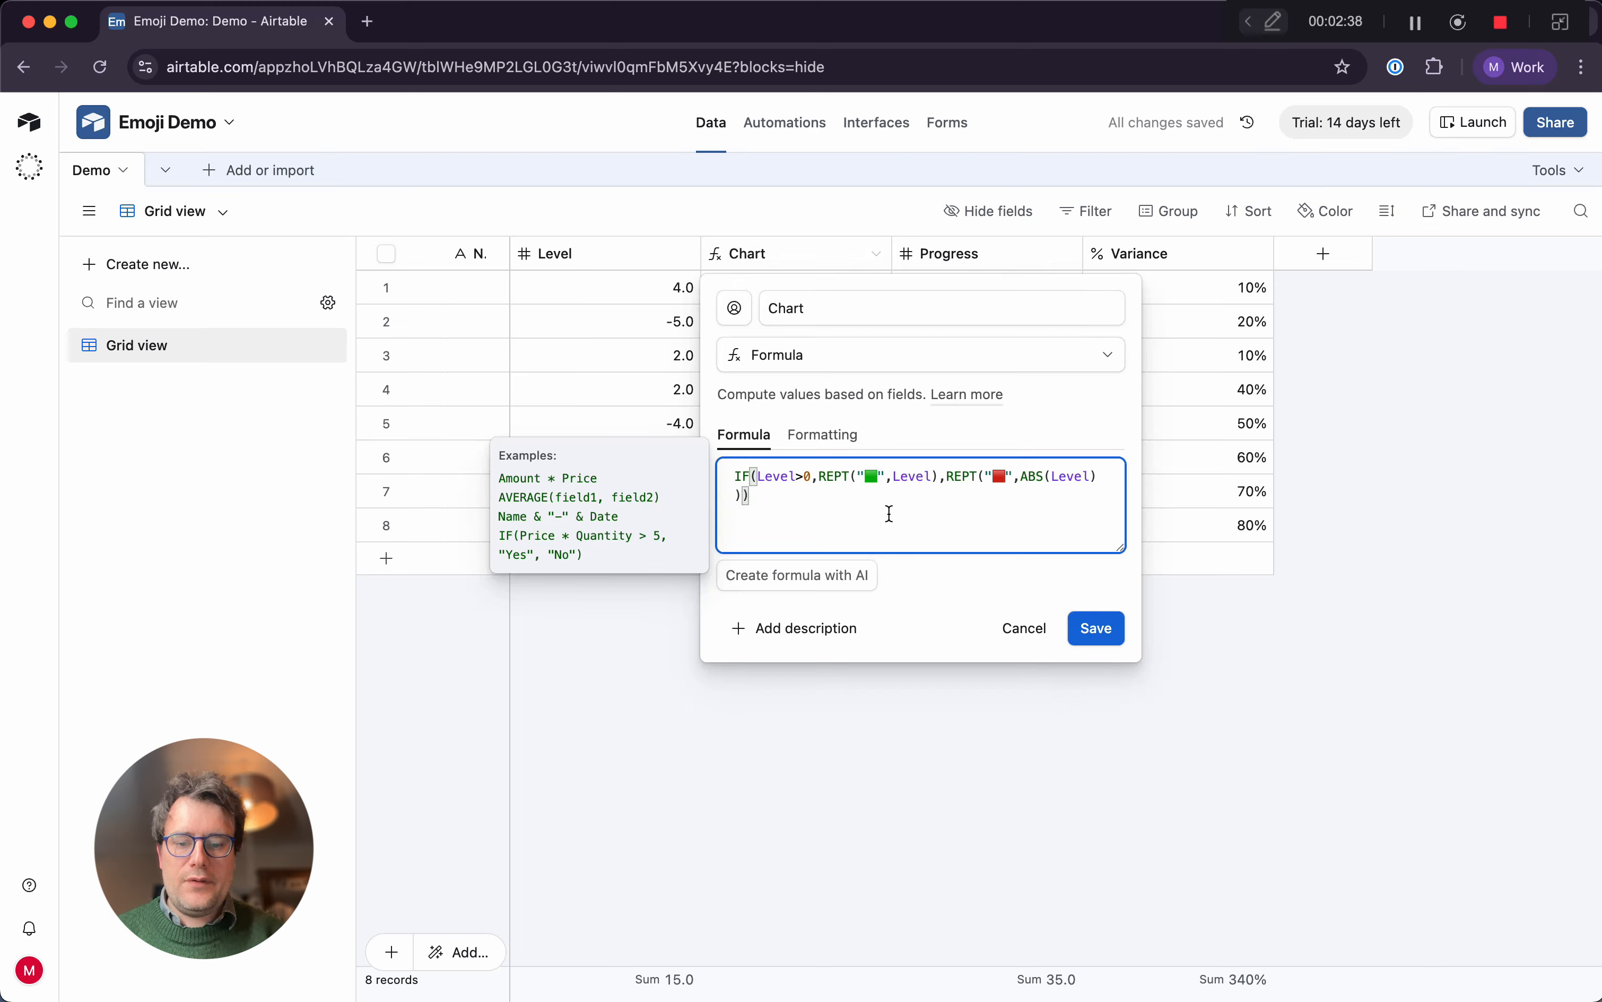
type("&\"")
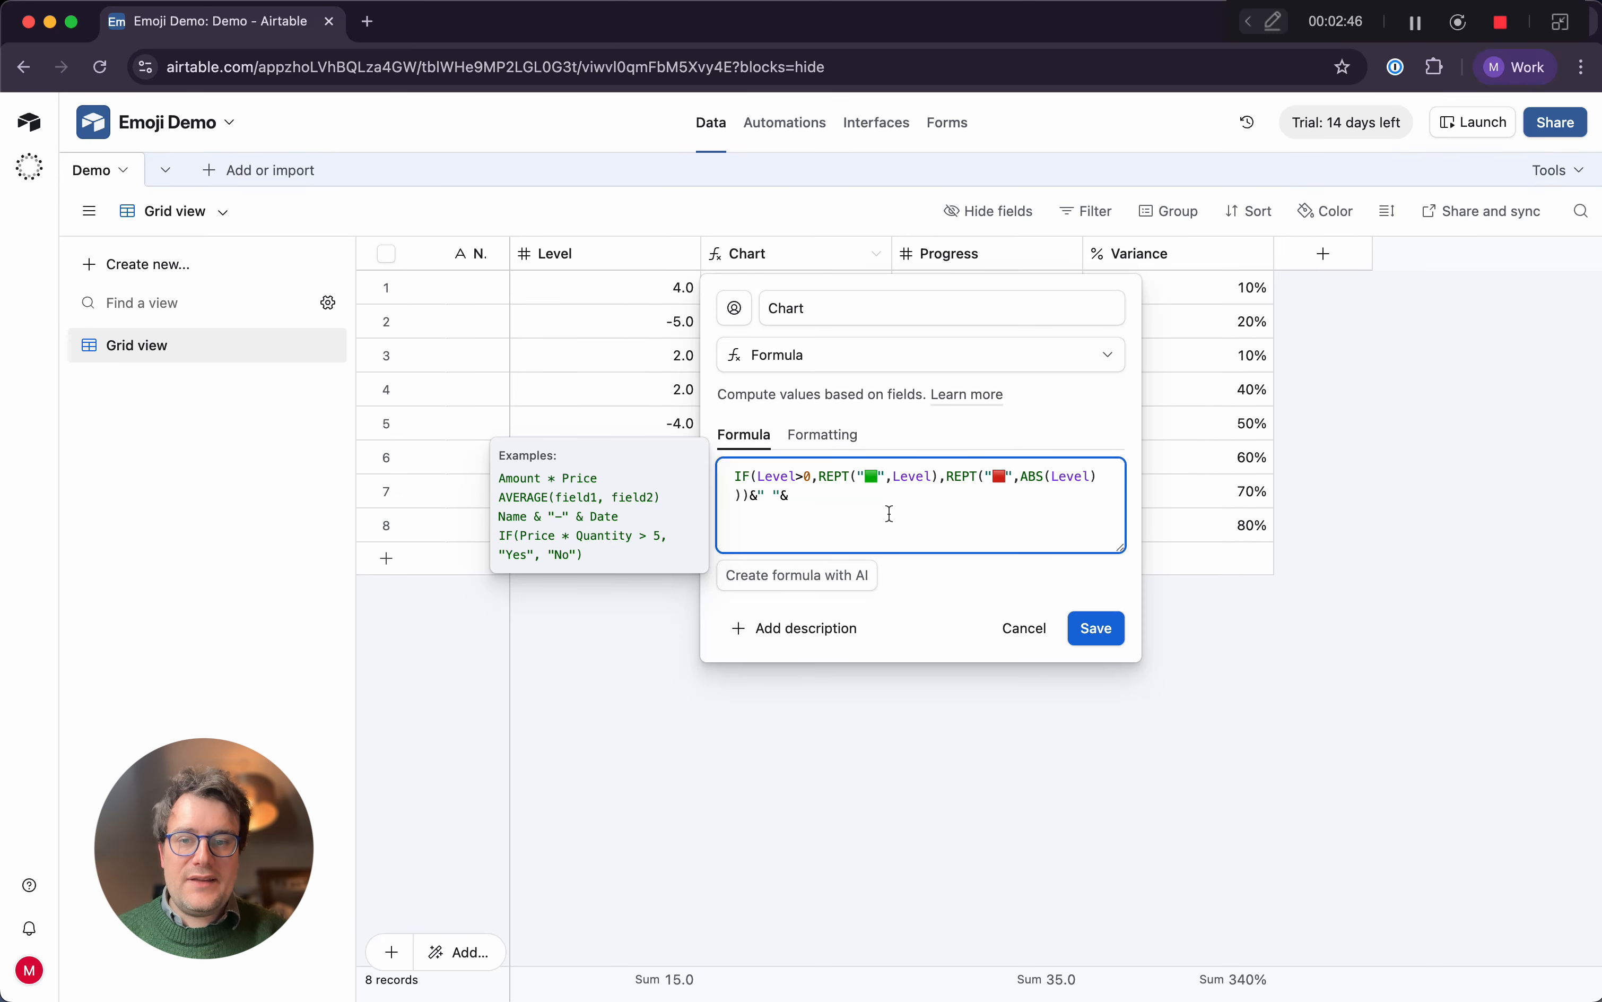
type("\"&Level")
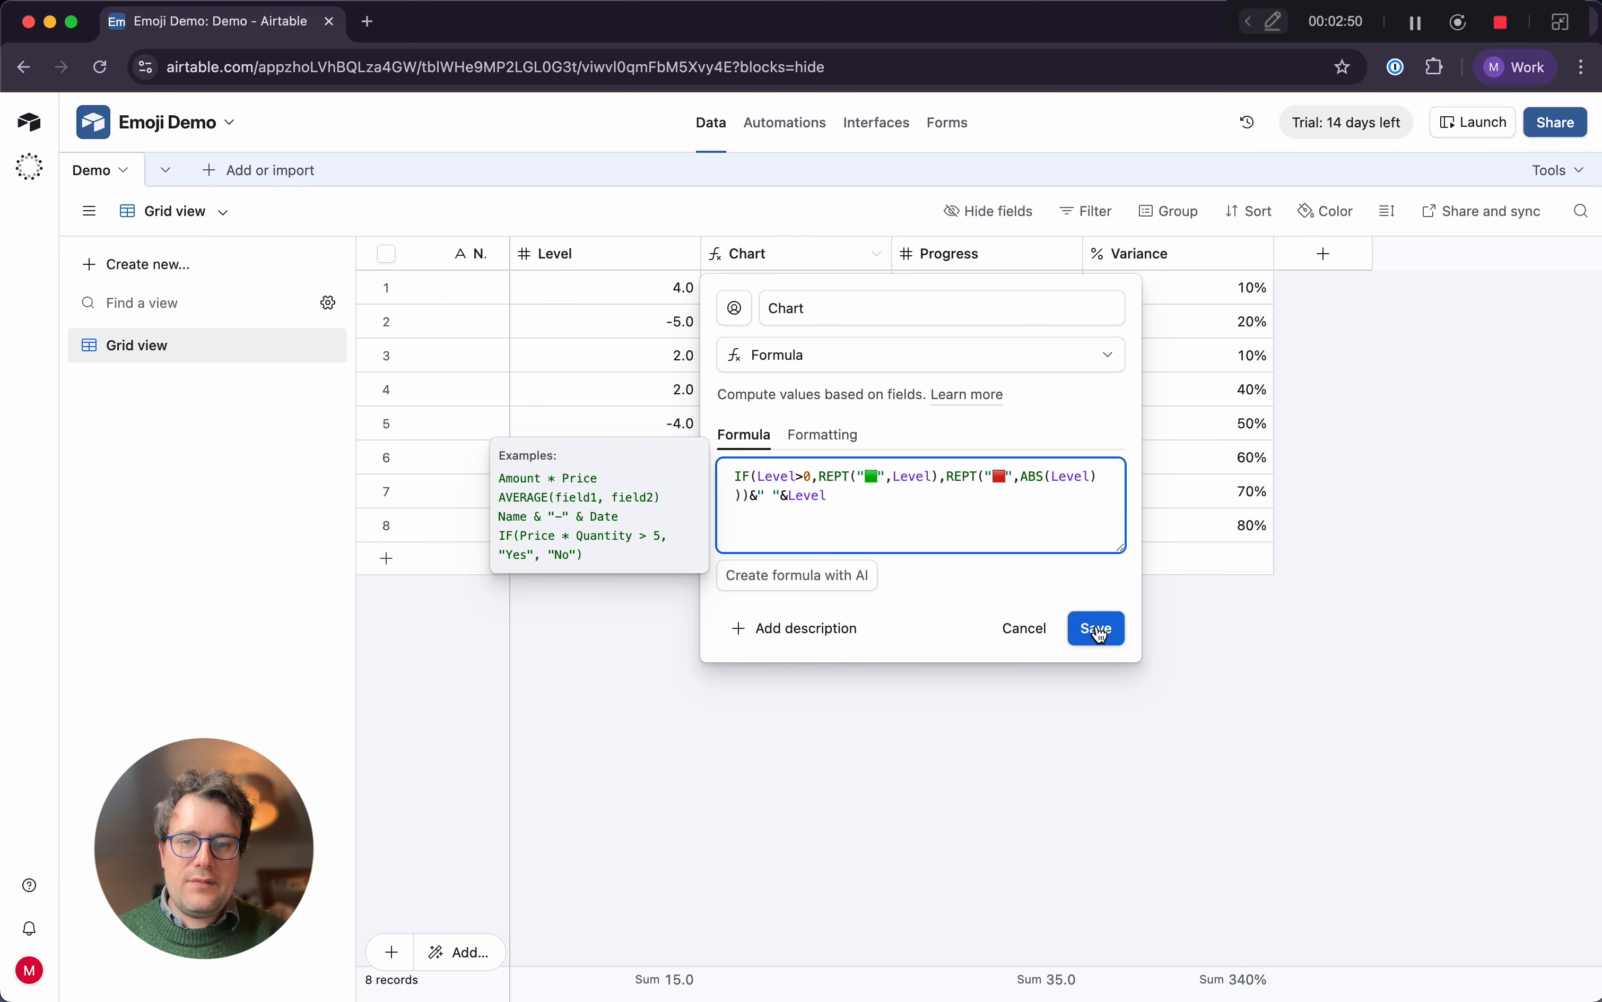
left_click(1095, 627)
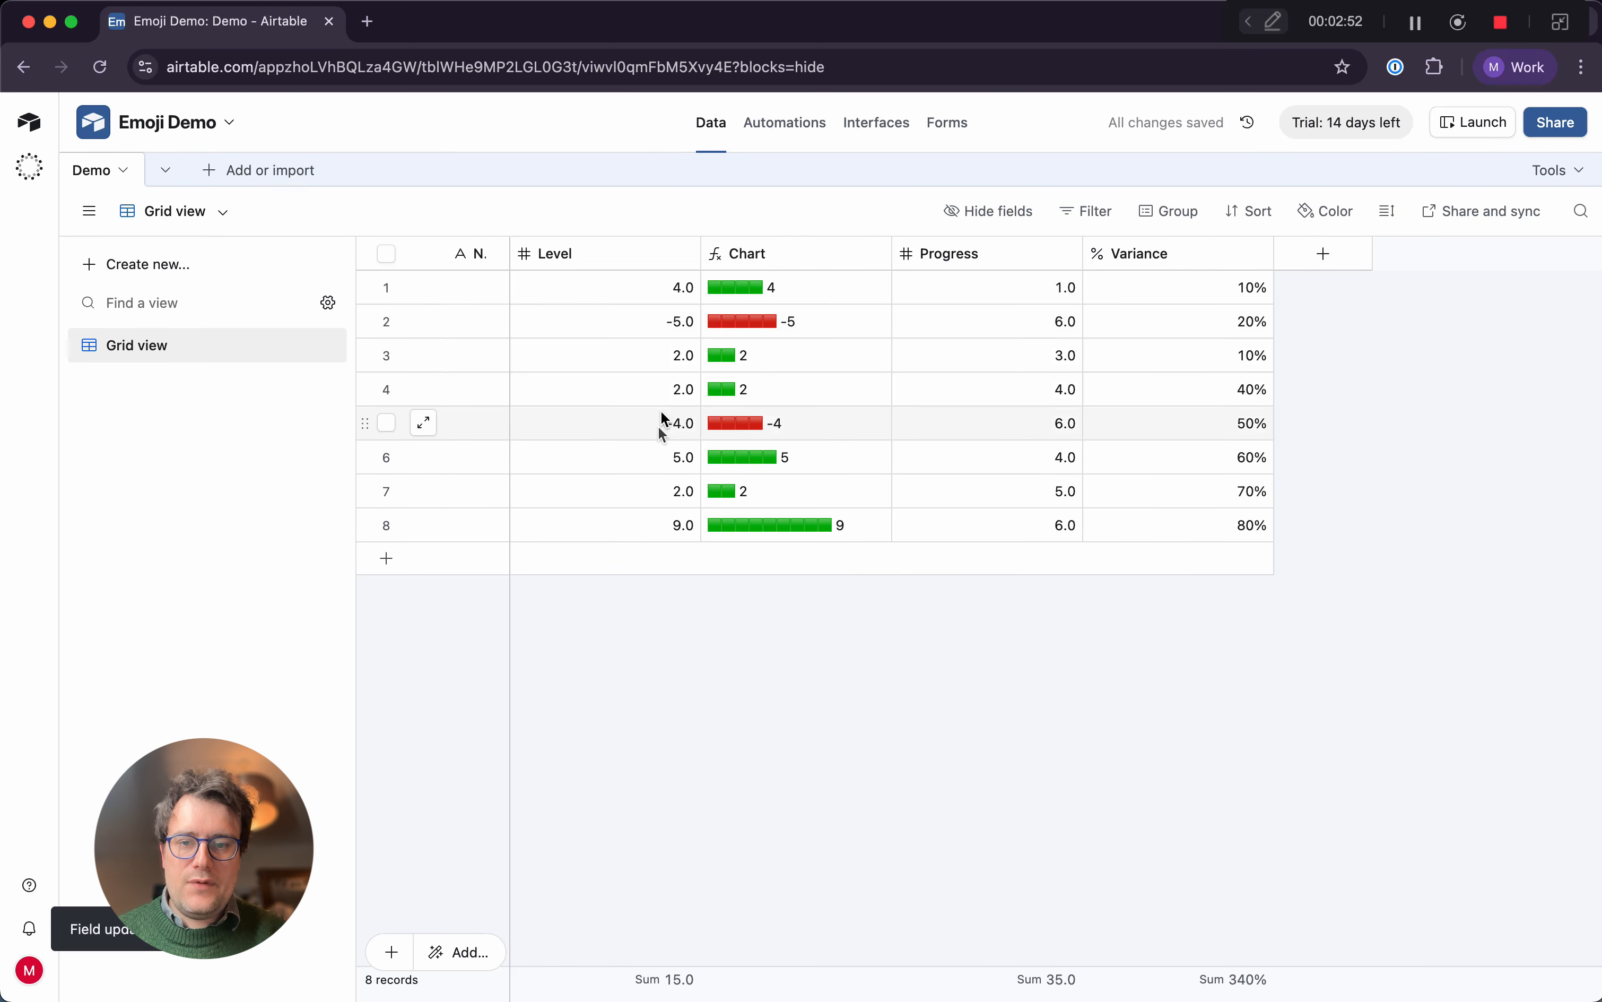
Set the Level value of the sixth record to 3 and of the seventh record to -5
left_click(654, 469)
type("3")
key("Return")
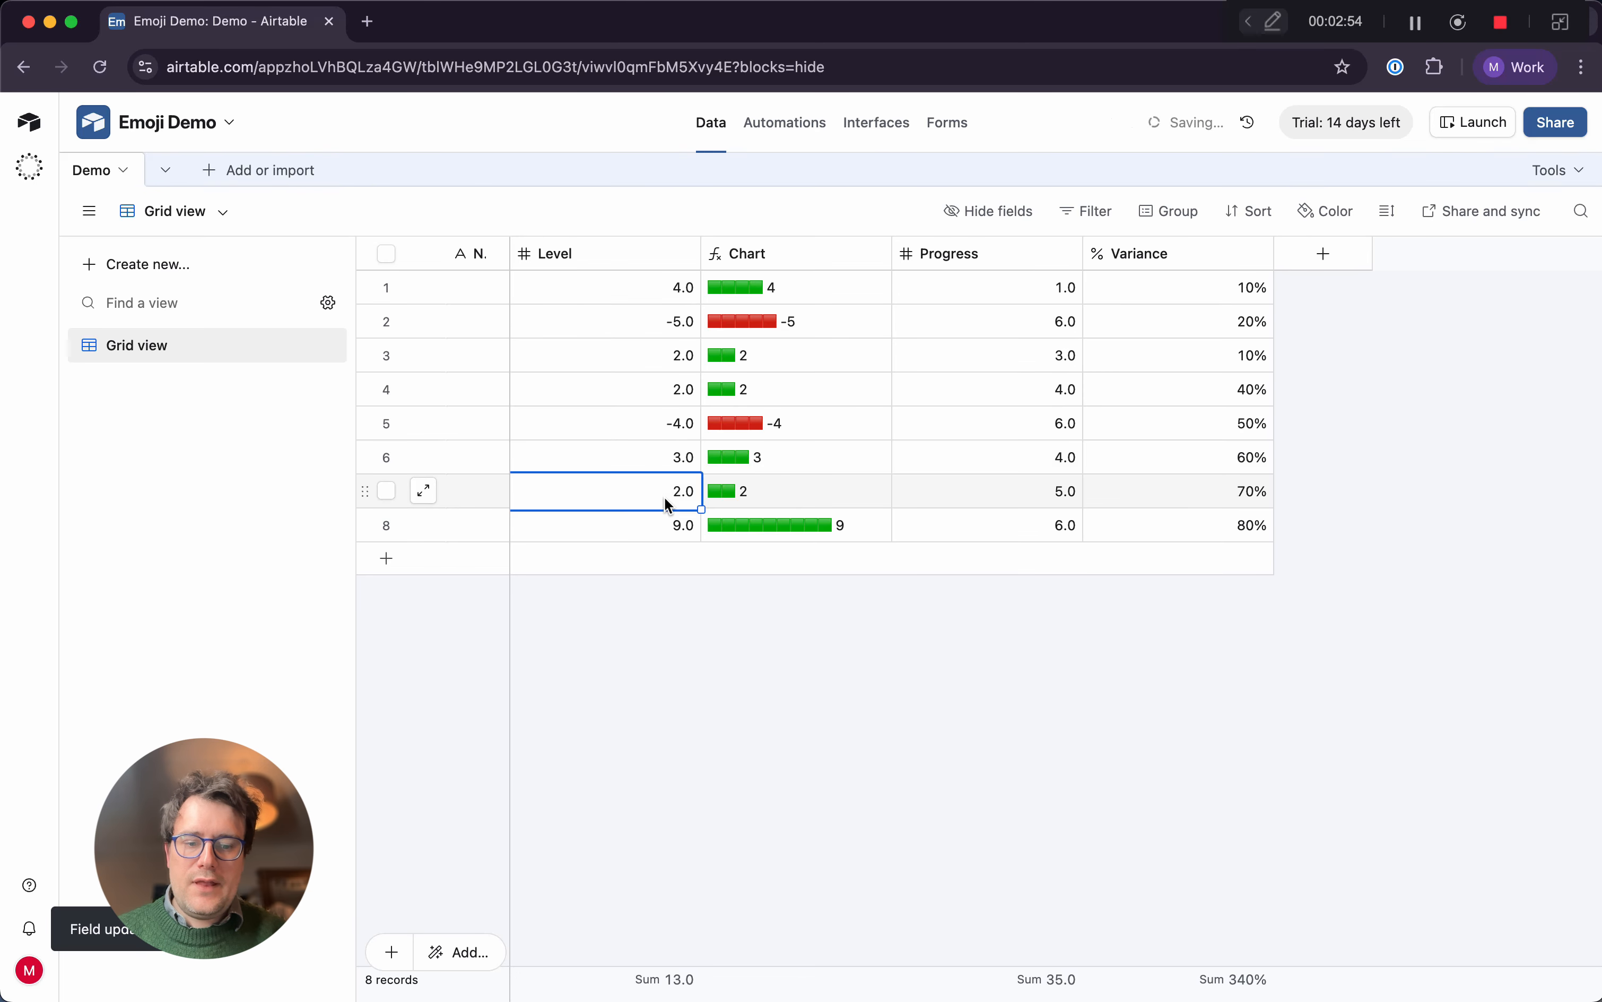
type("-5")
key("Return")
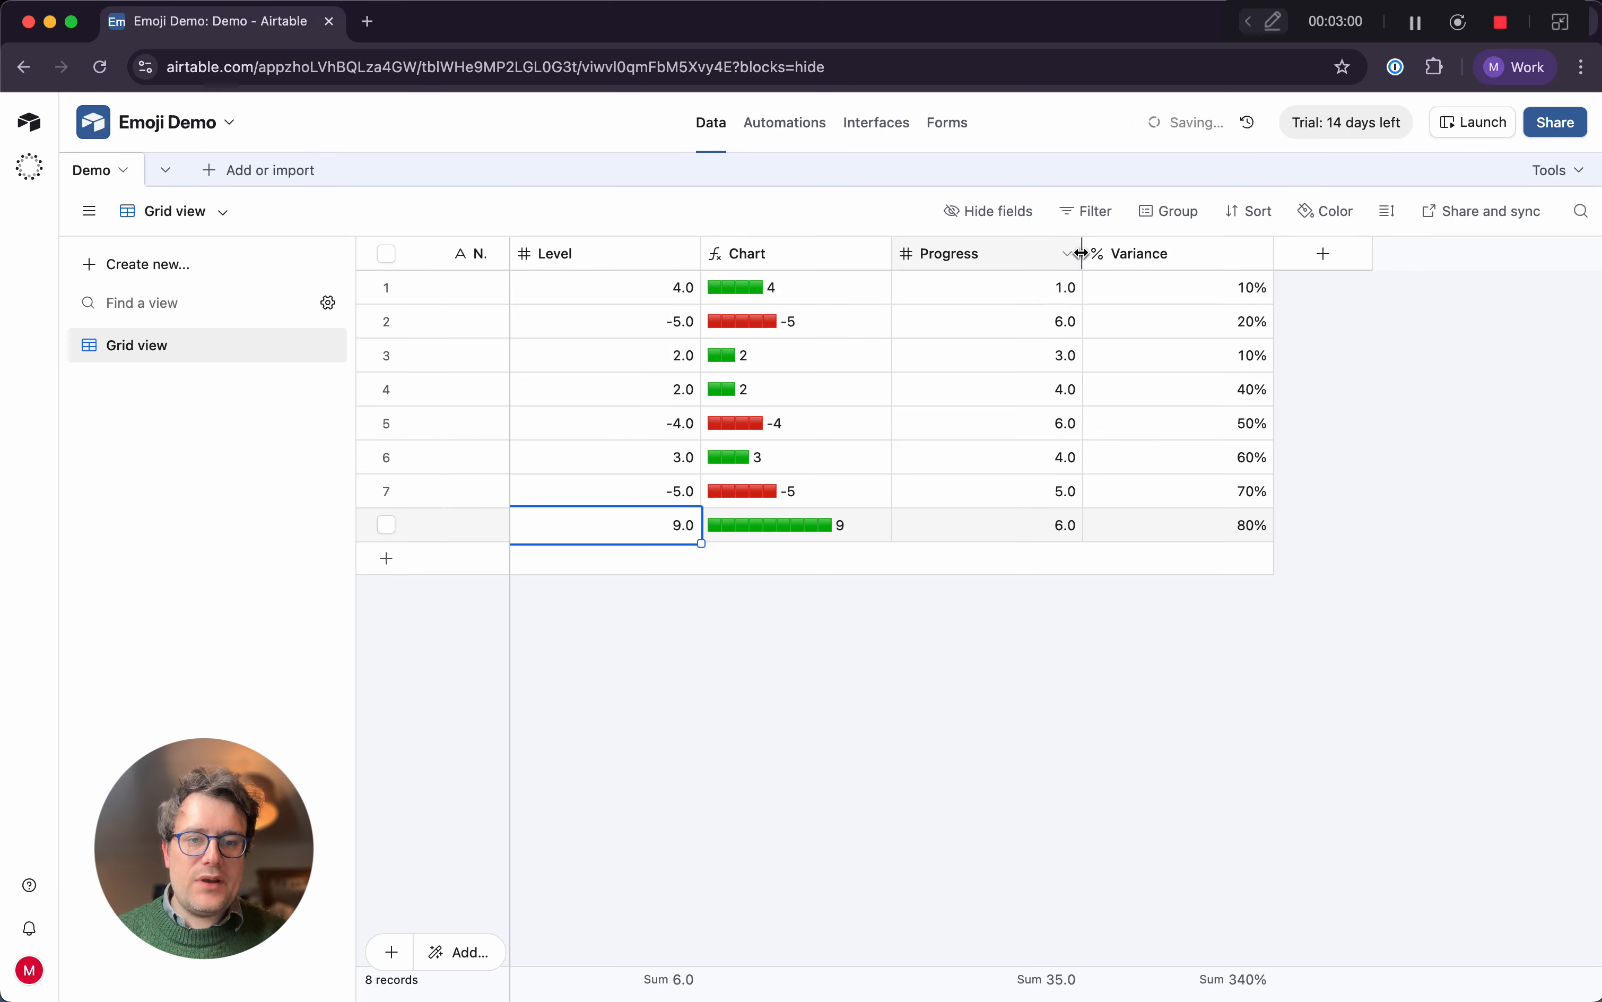
Narrow the Progress column and insert a formula field named Moonshot directly after it
left_click_drag(1084, 255, 1004, 255)
left_click(996, 257)
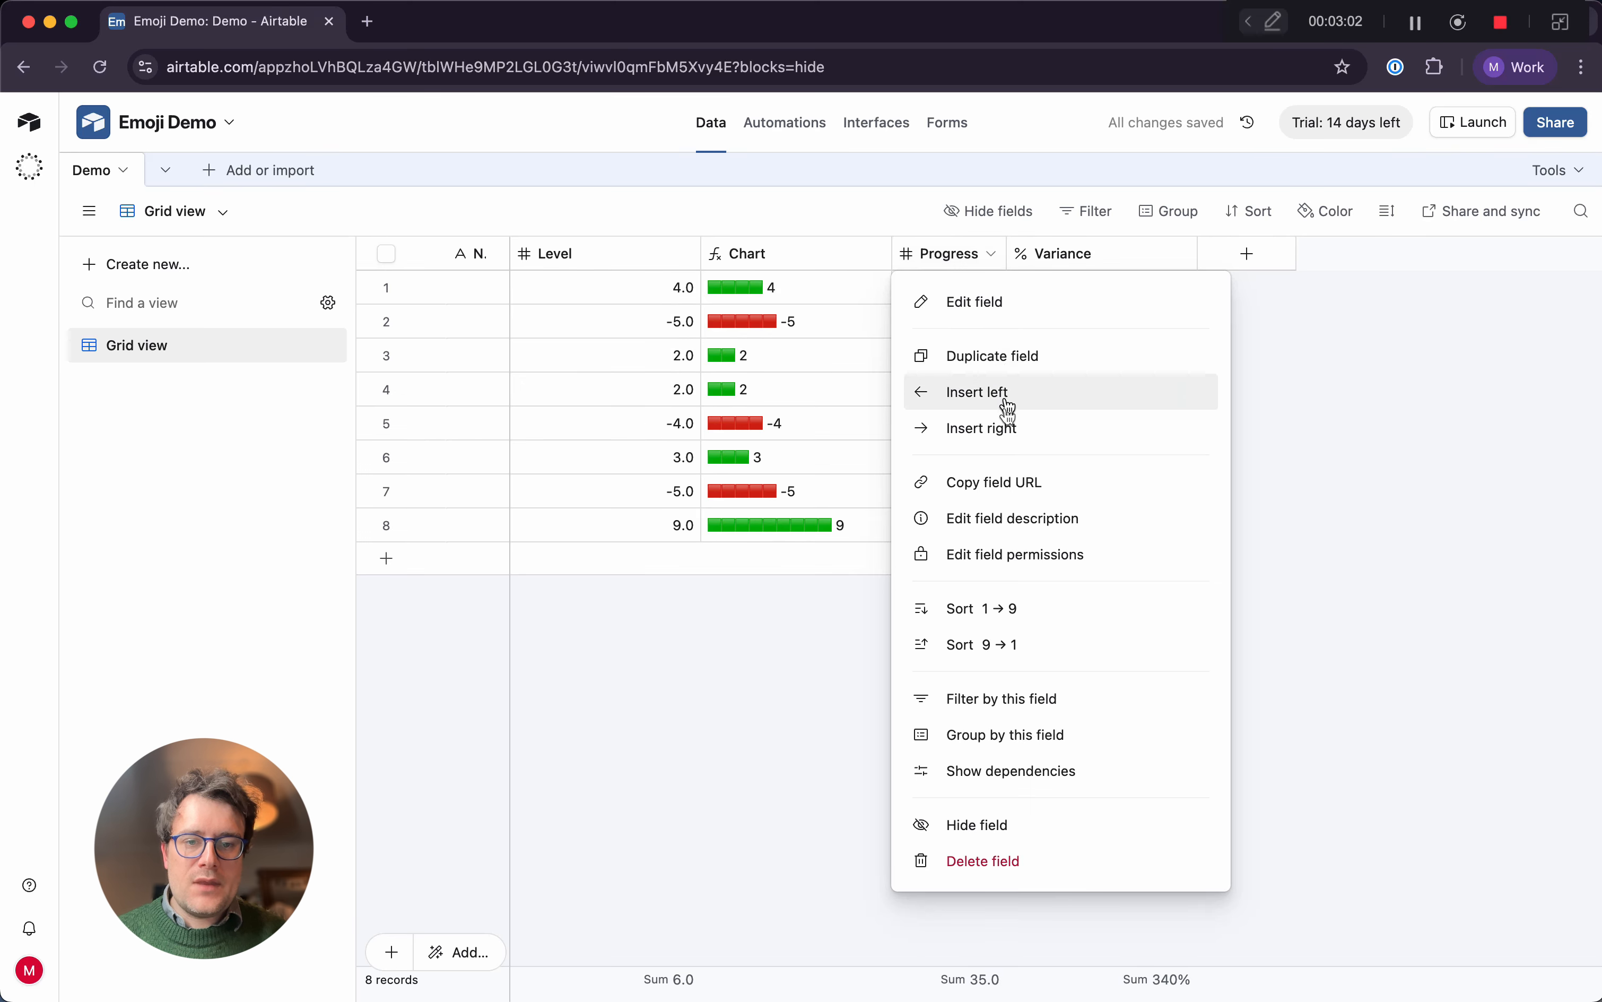
left_click(1011, 424)
type("For")
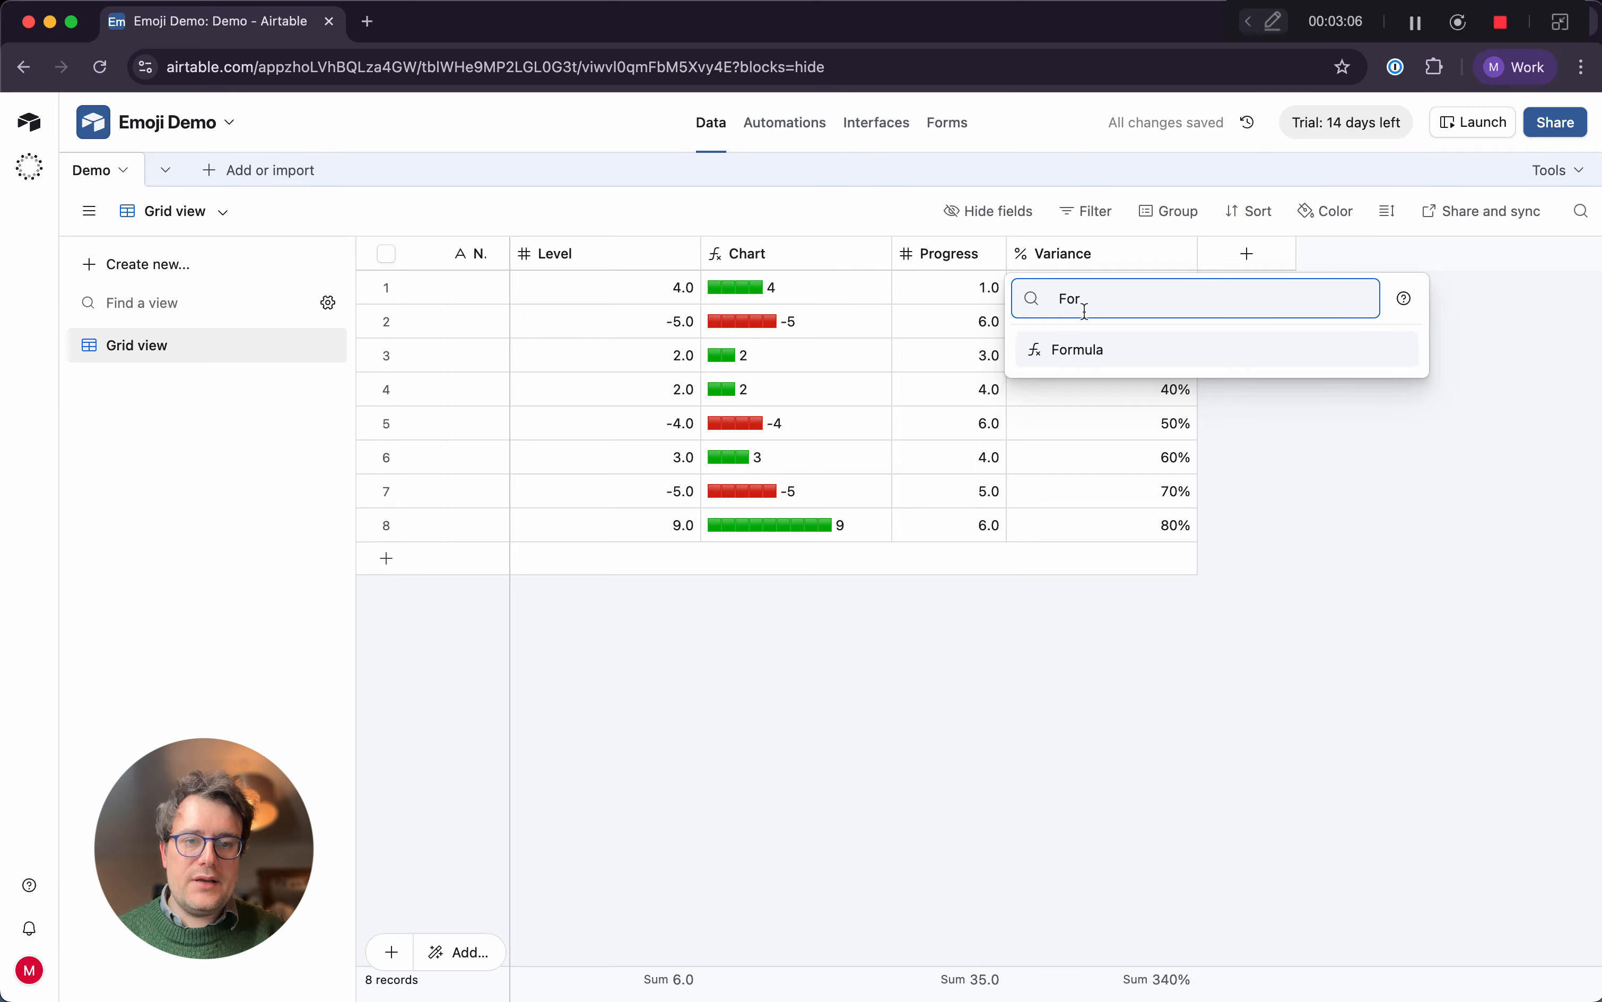
left_click(1079, 350)
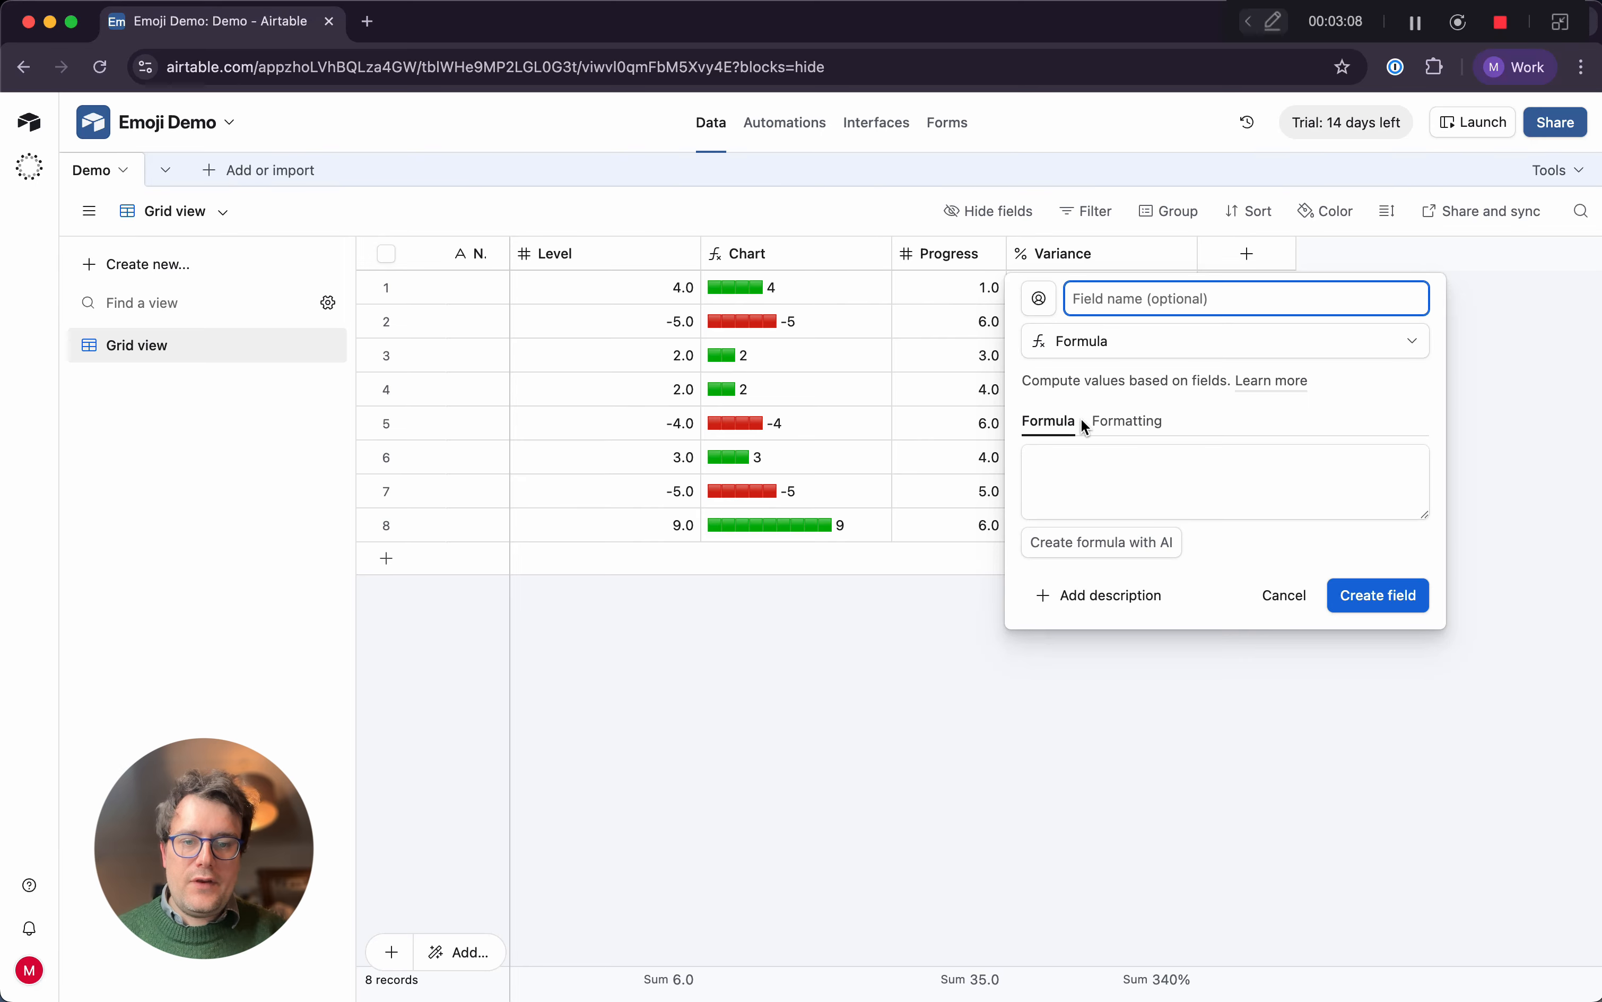
type("Moon")
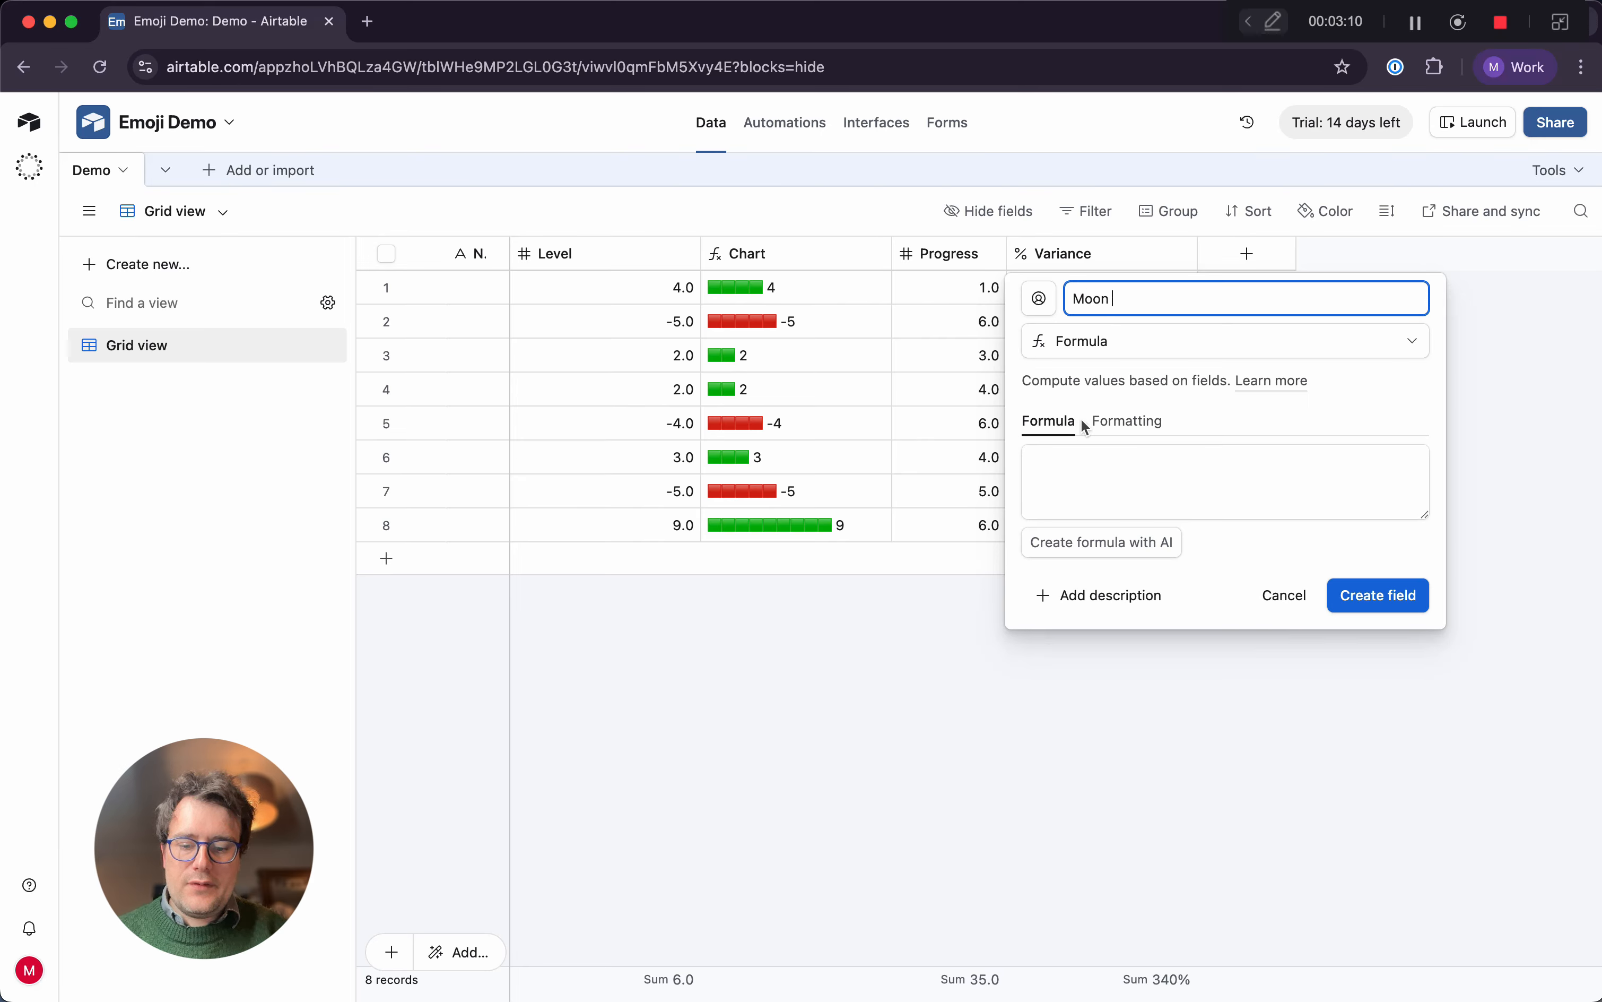
type("shot")
Enter a quoted string of about 20 dots ending with the full moon face emoji 🌝 as the Moonshot formula
left_click(1125, 472)
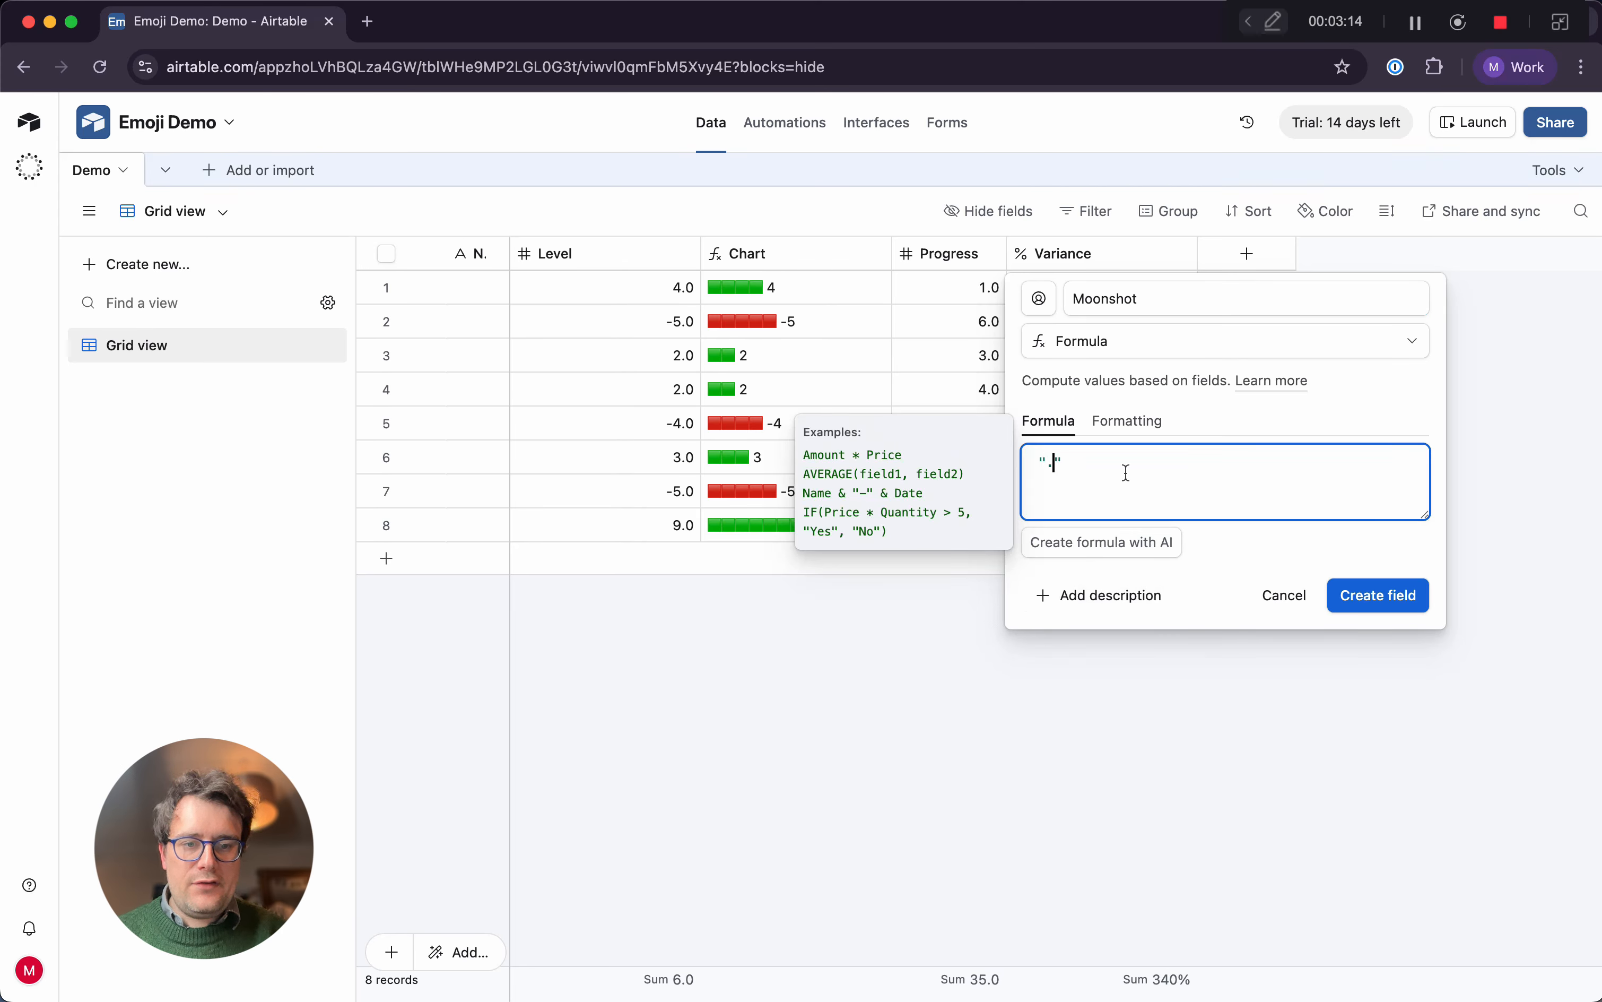
type("\"......")
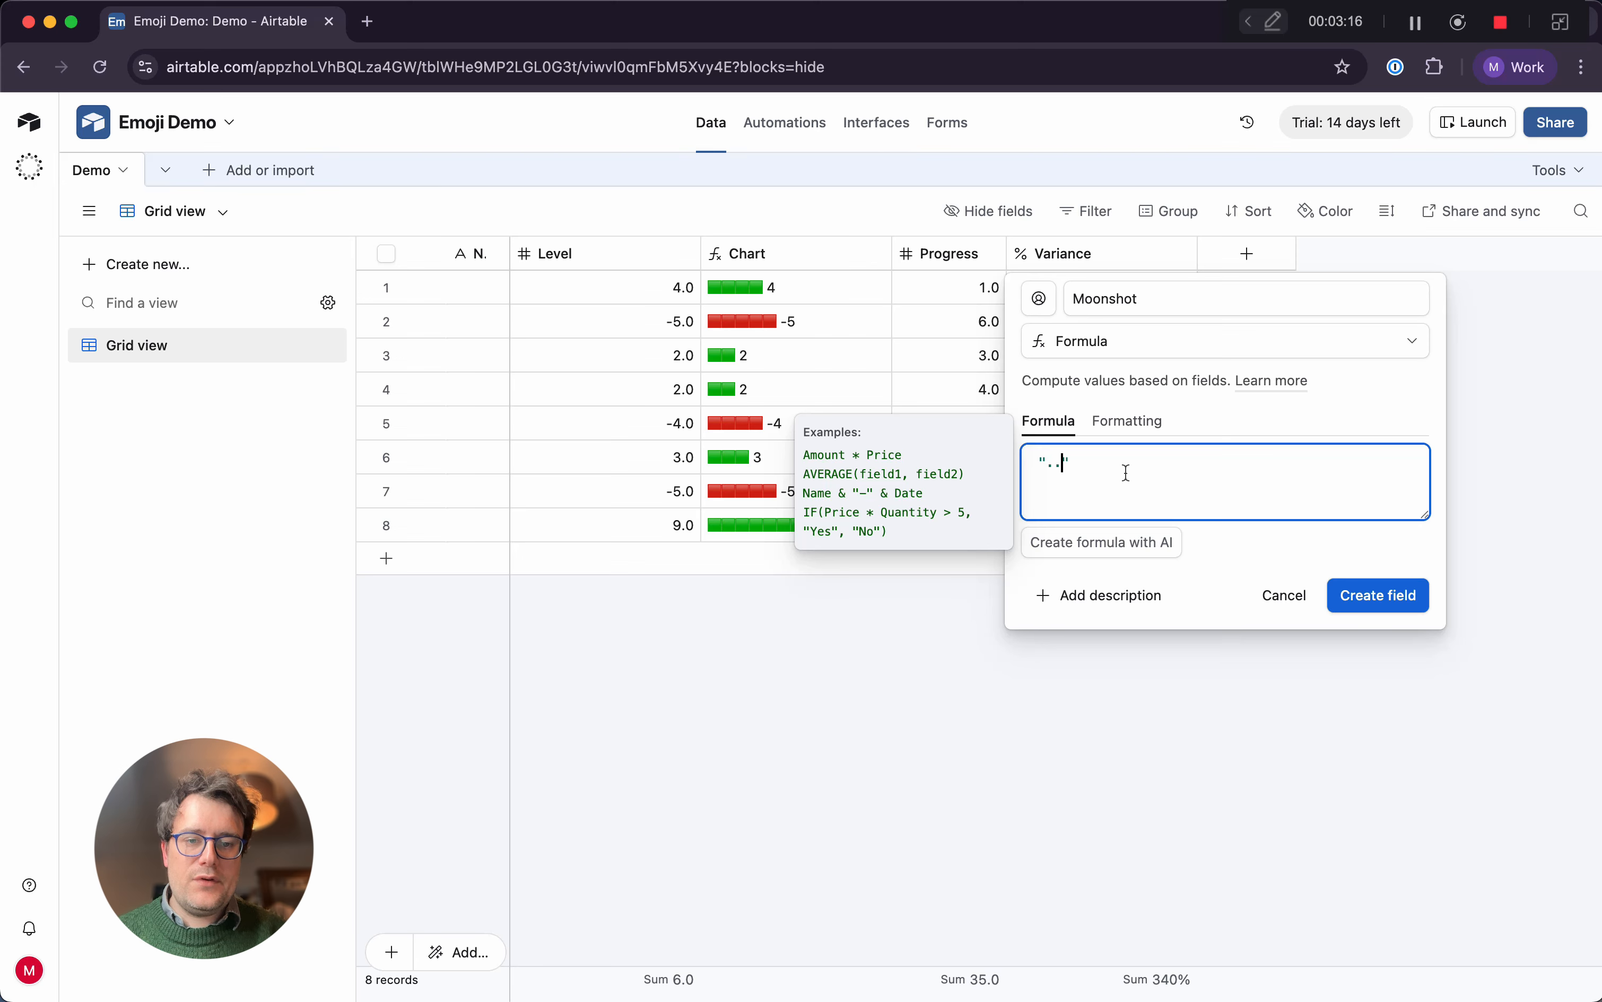
type("..............")
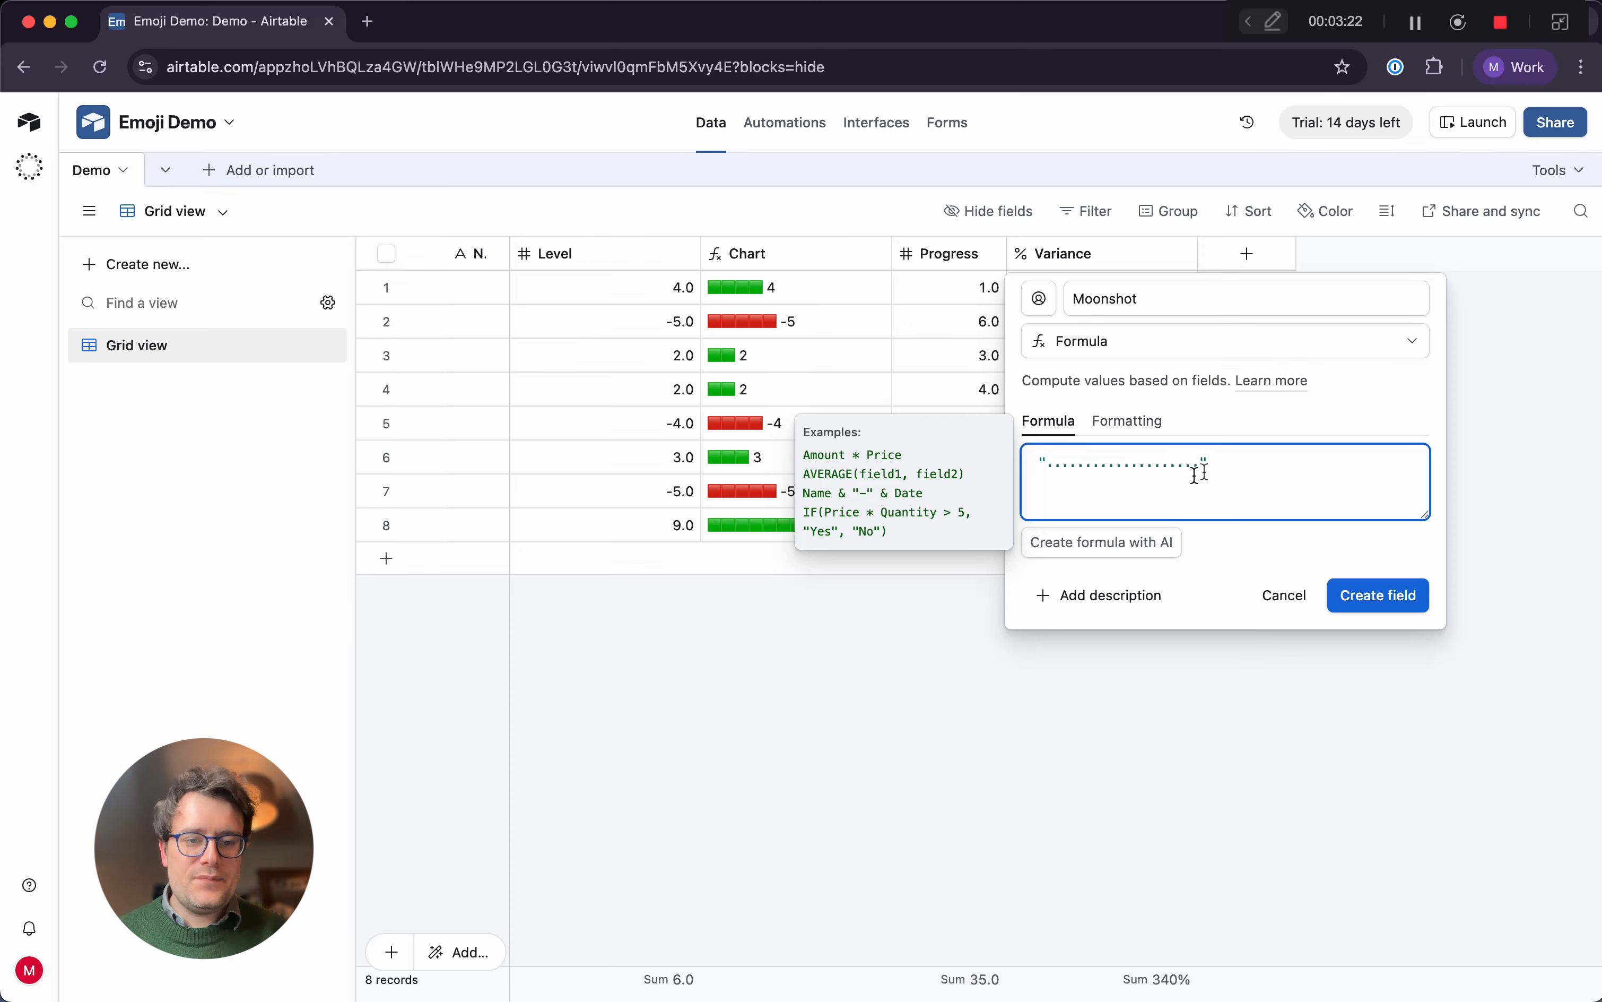
left_click(1221, 466)
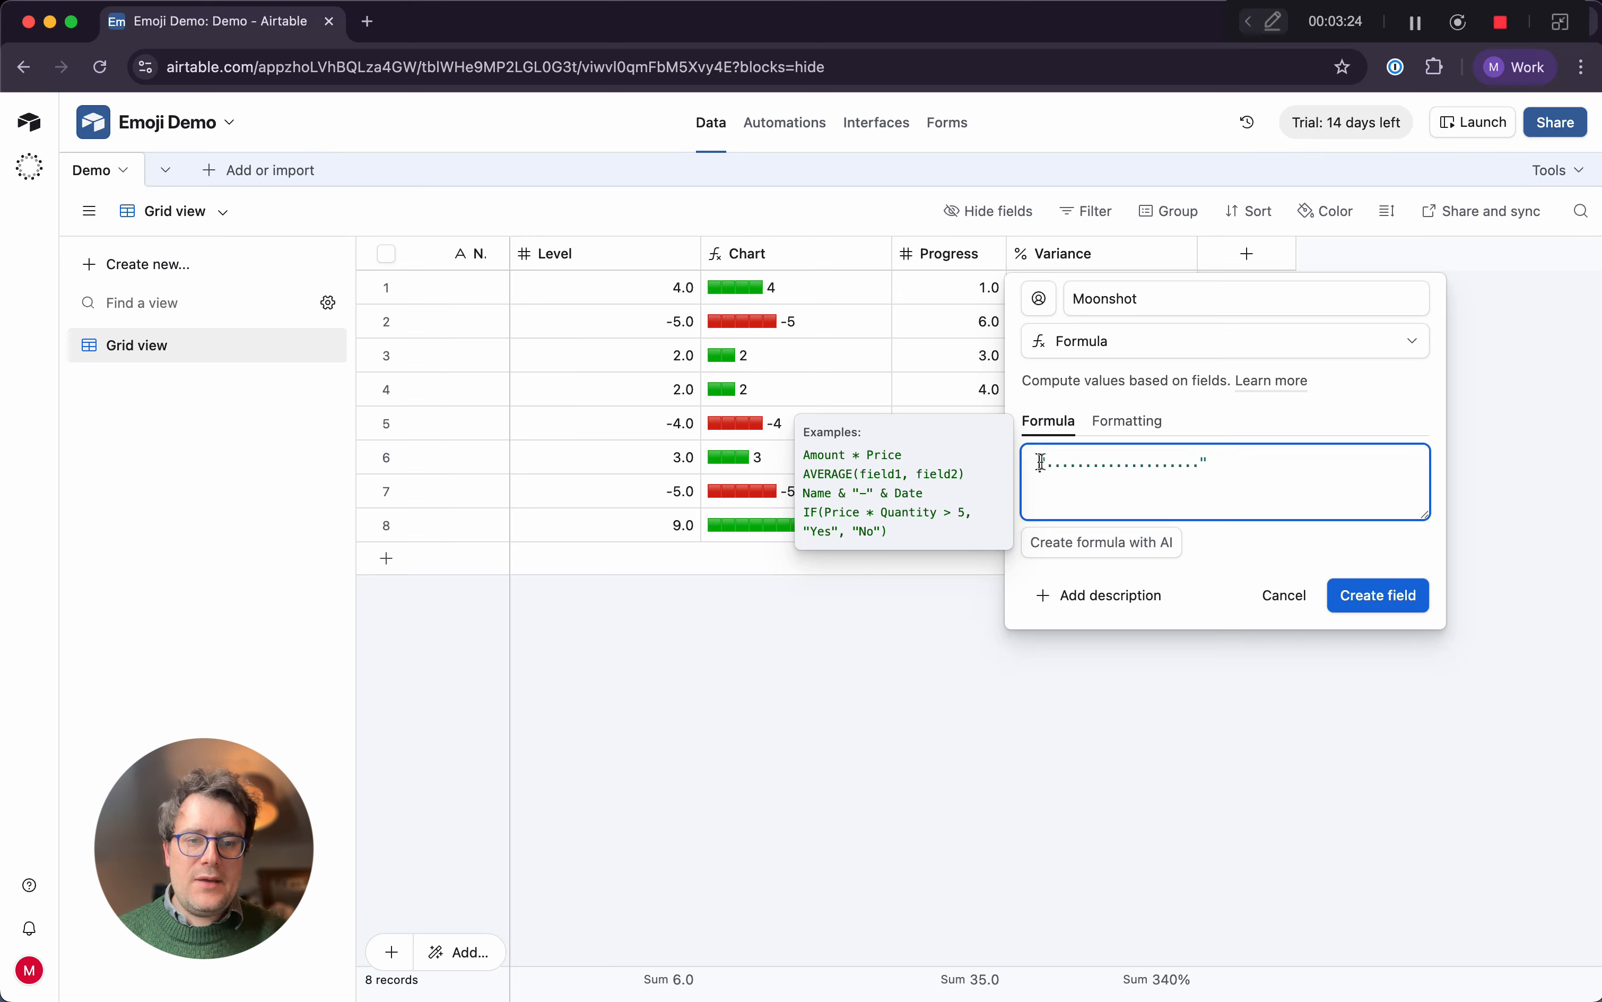
left_click(1202, 464)
key("ctrl+super+space")
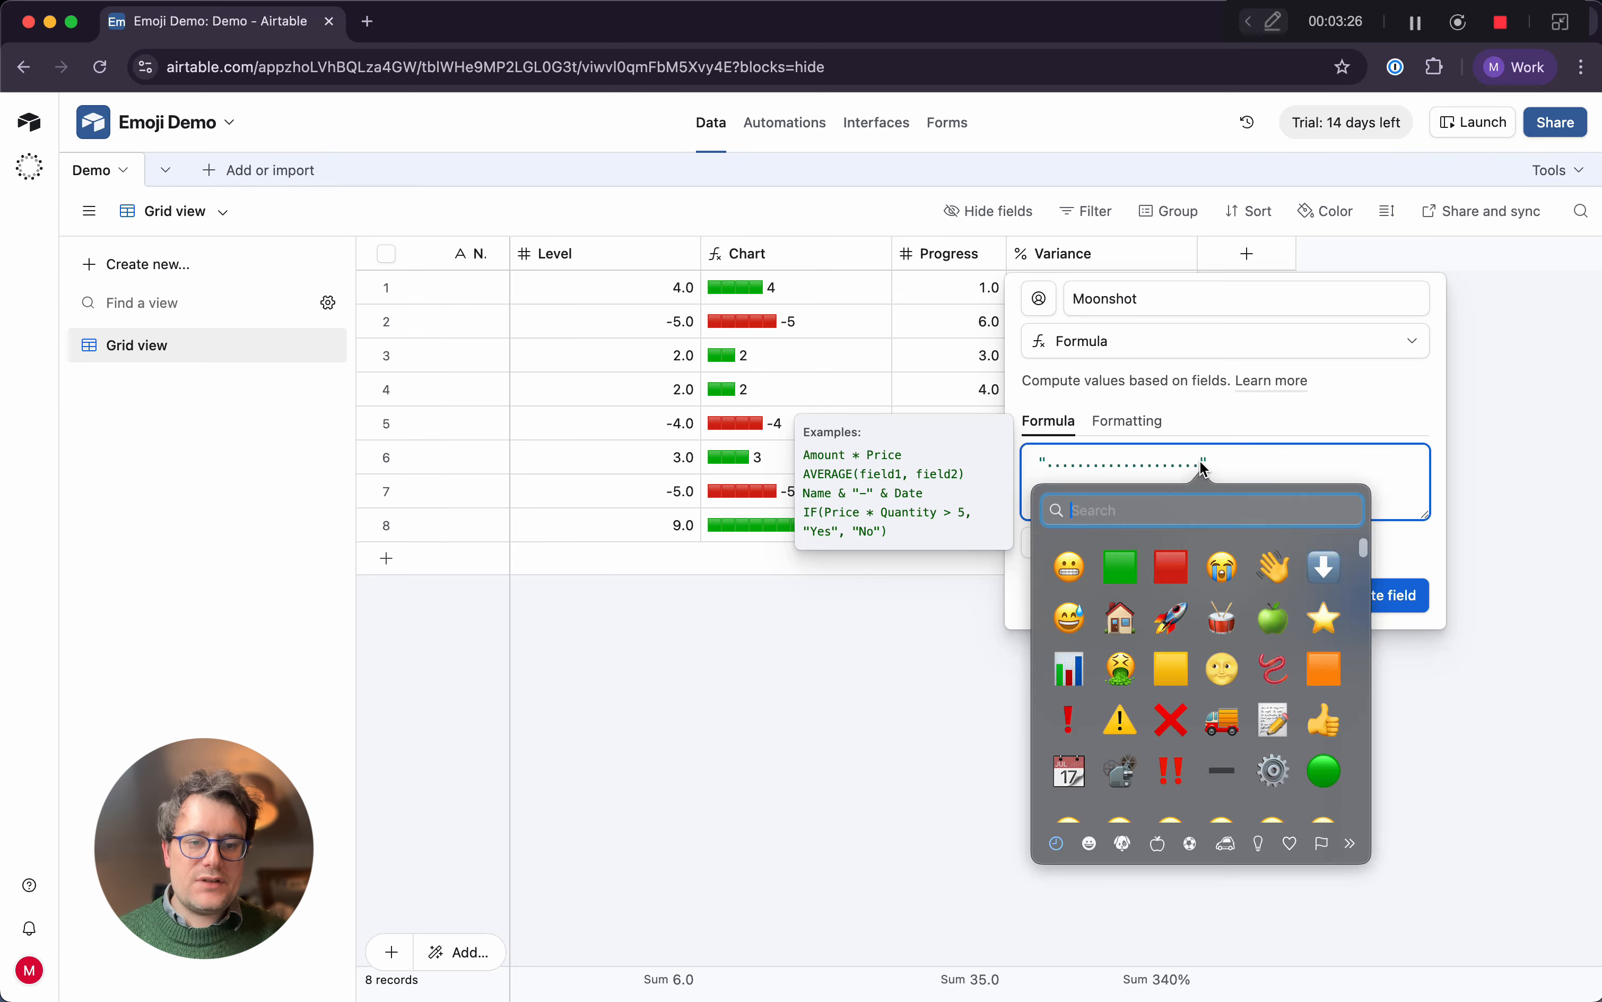
left_click(1223, 669)
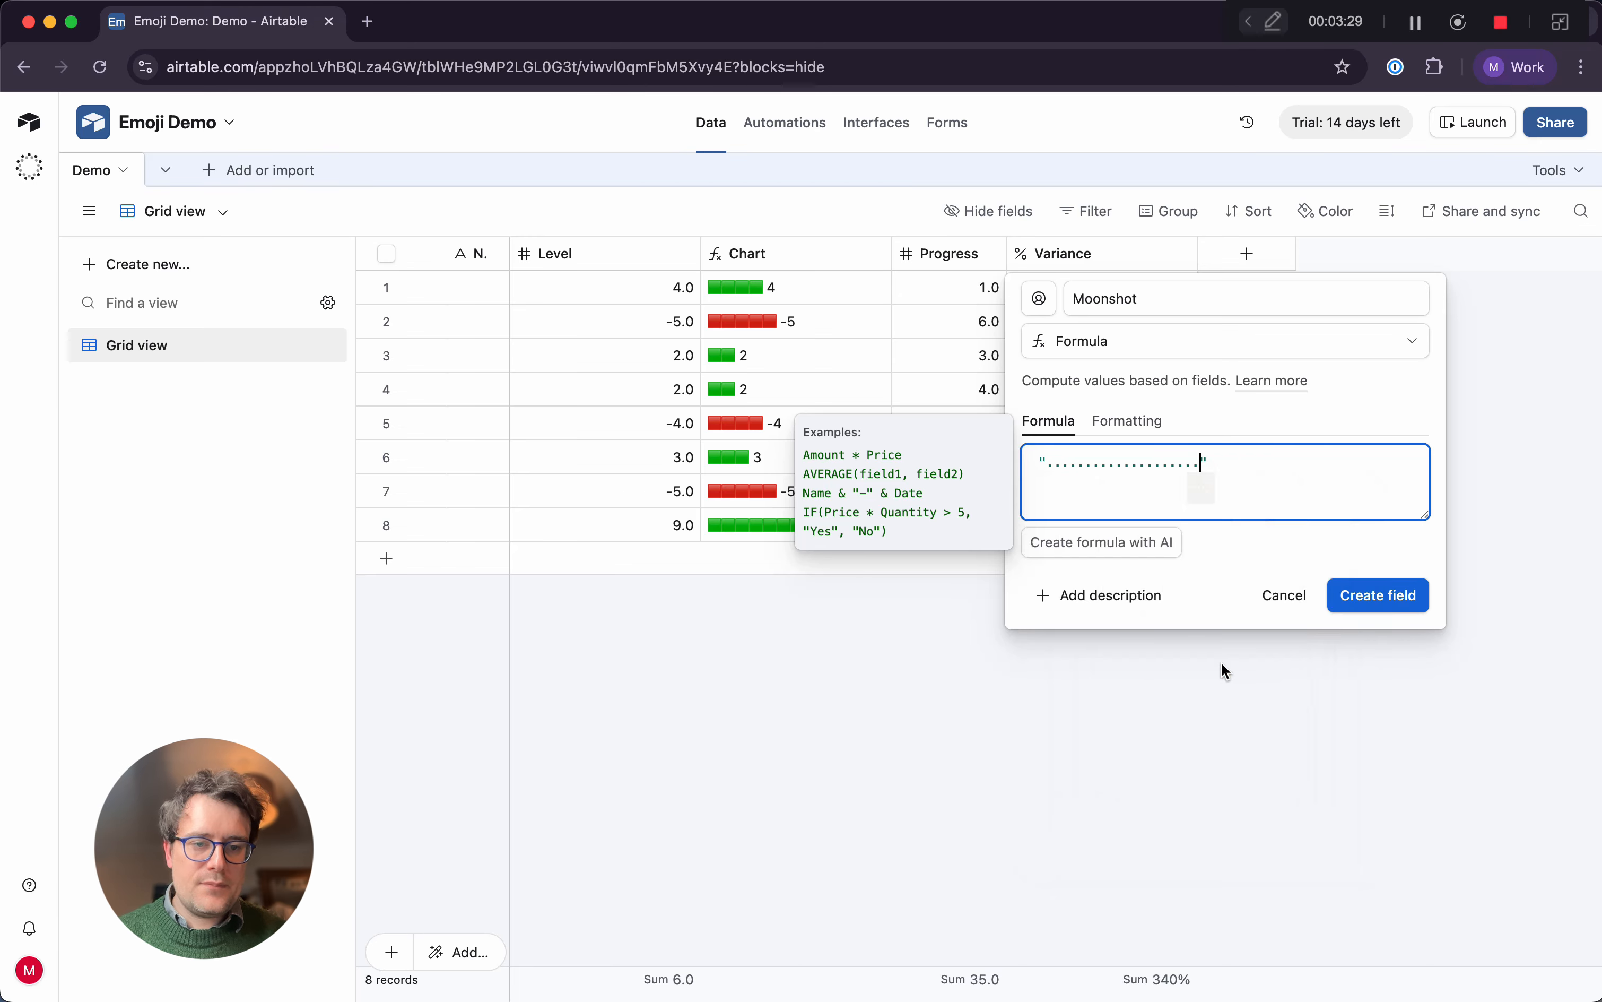
Make the dots-and-moon string the first argument of a SUBSTITUTE function, followed by a comma
left_click(1041, 462)
type("SU")
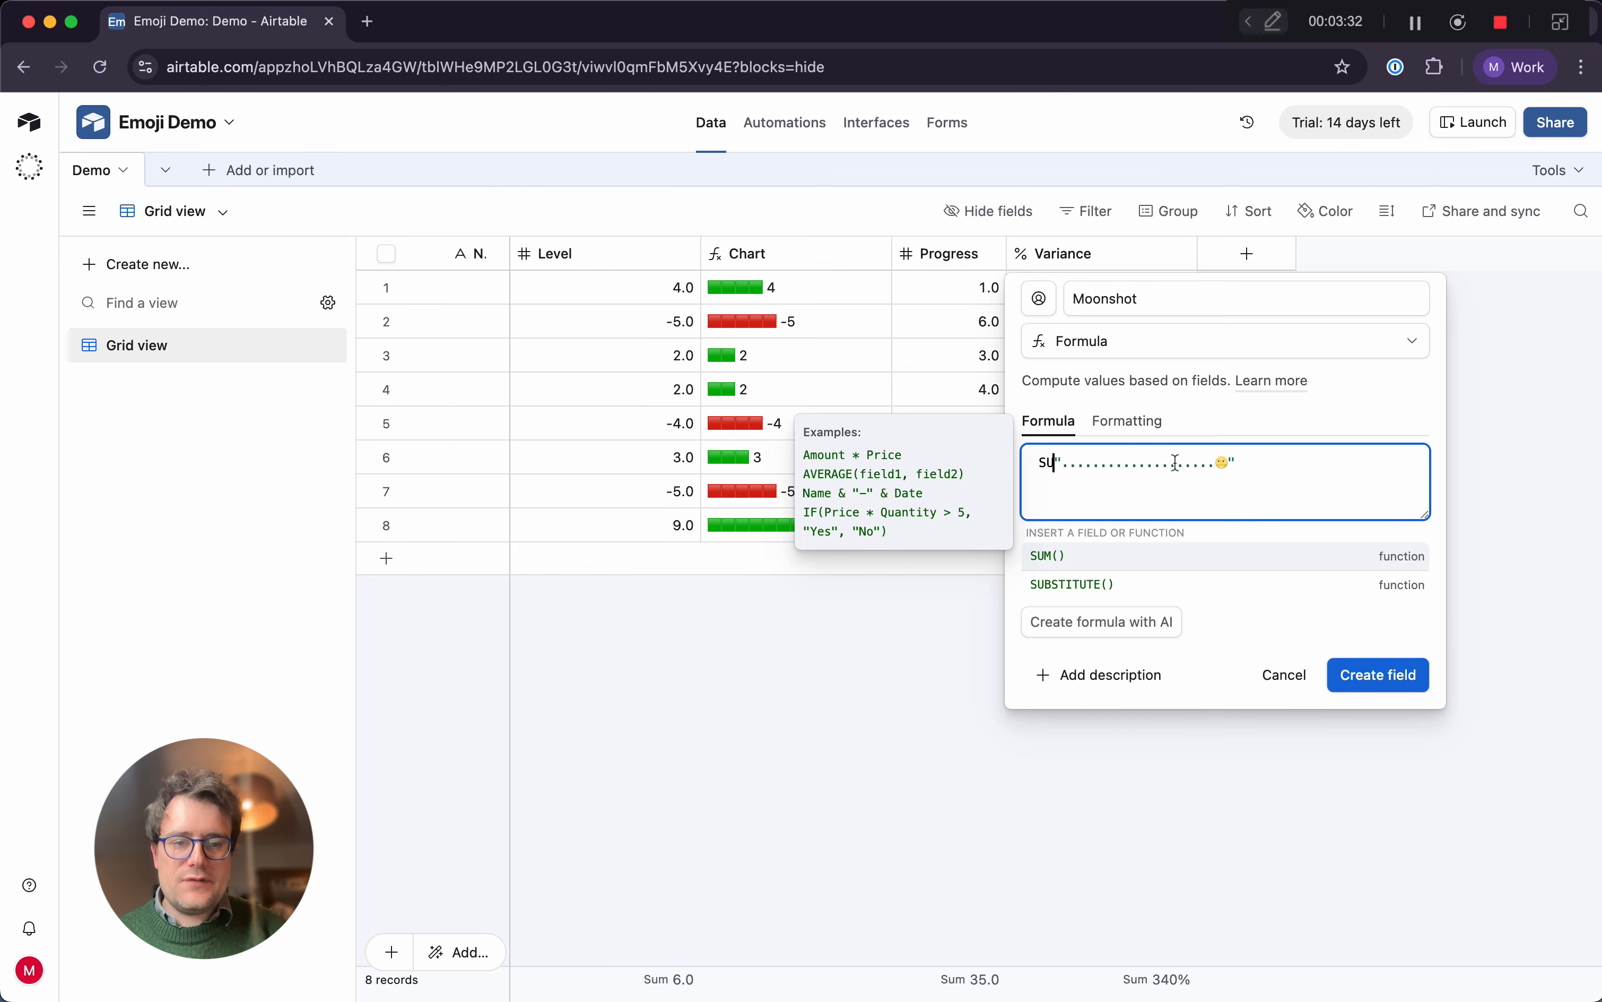
key("Down")
key("Return")
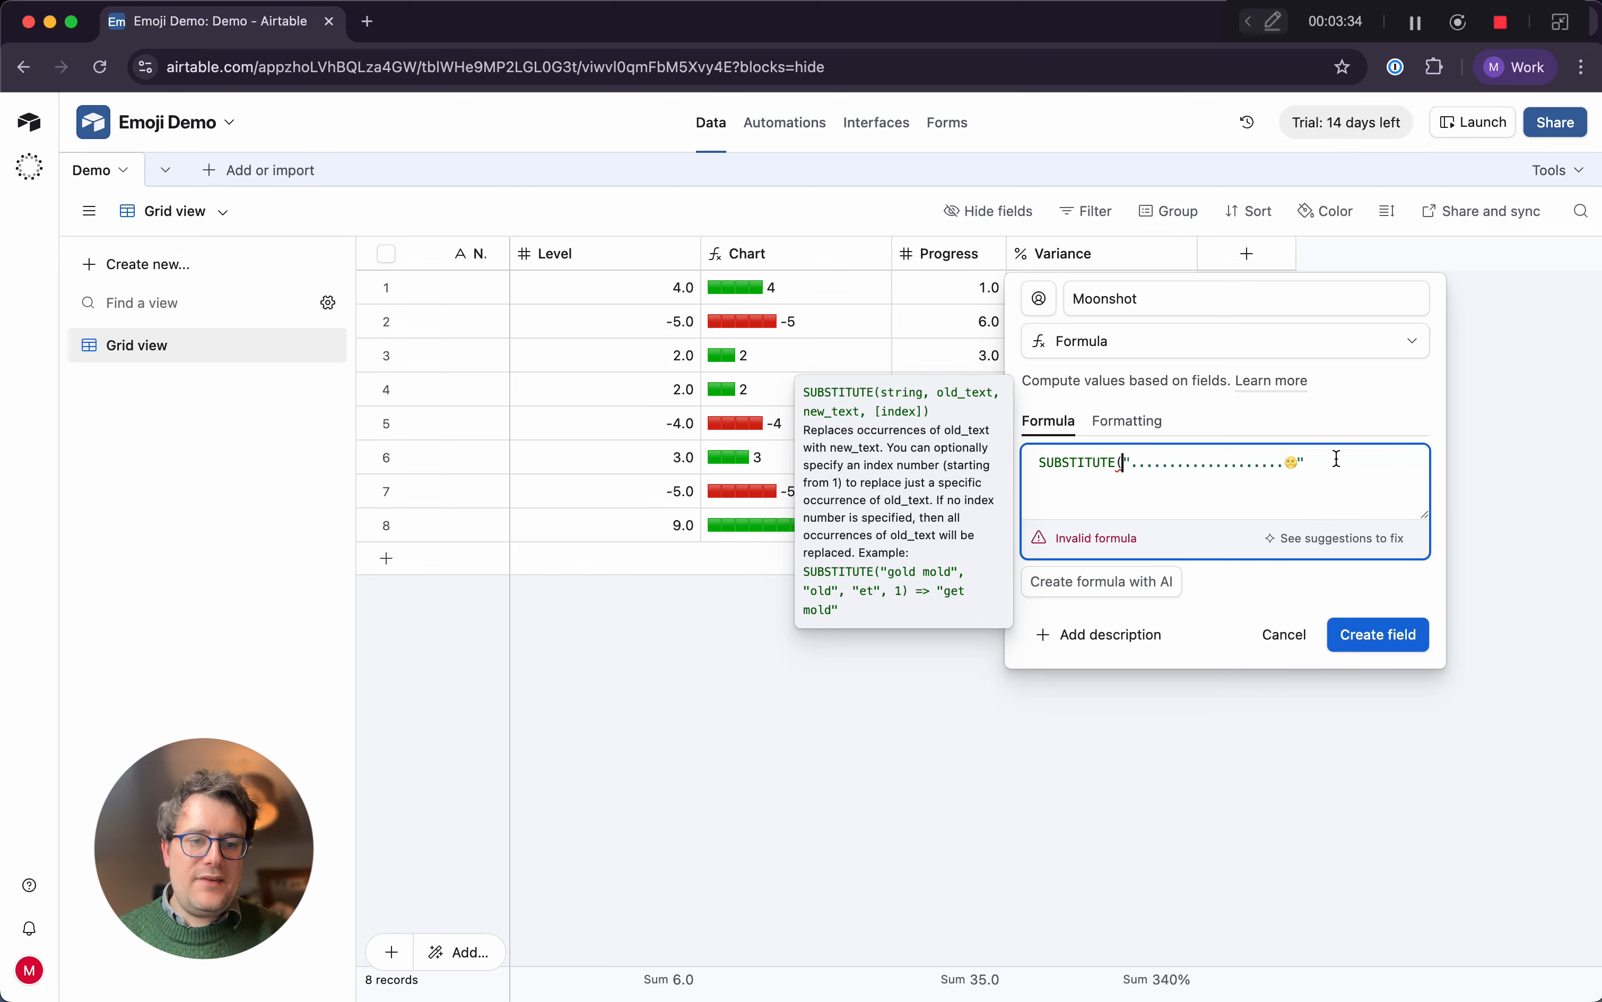
left_click(1337, 458)
type(",")
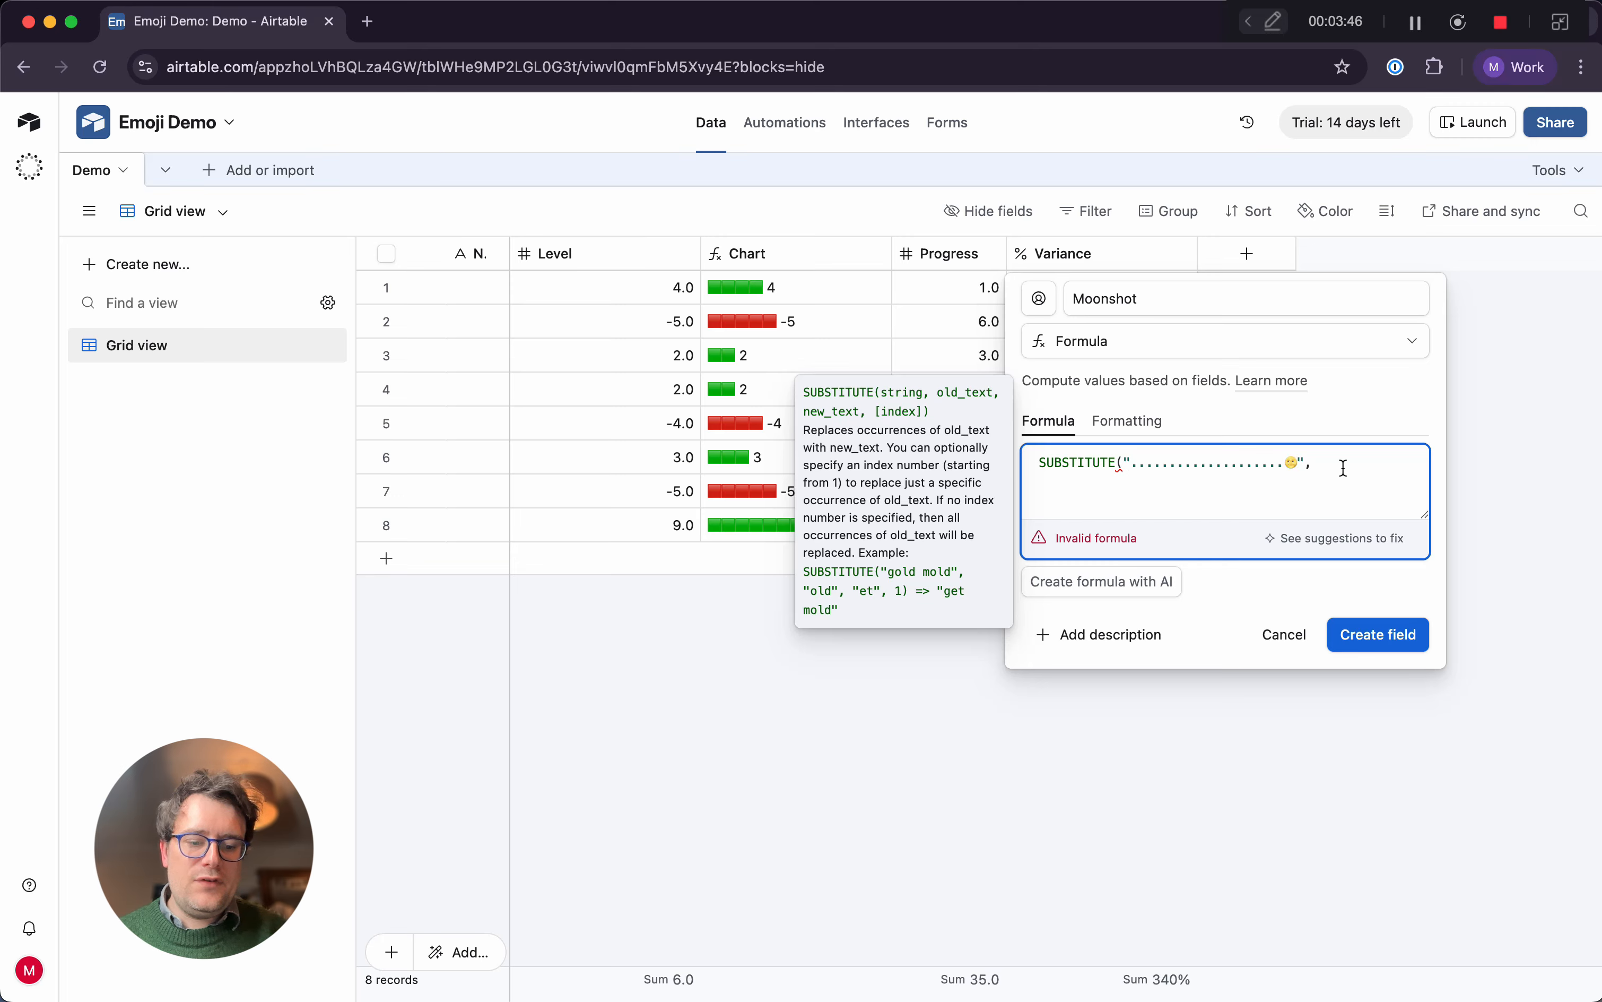
Add "." as SUBSTITUTE's old text and the rocket emoji "🚀" as its new text, each followed by a comma
type("\".\",")
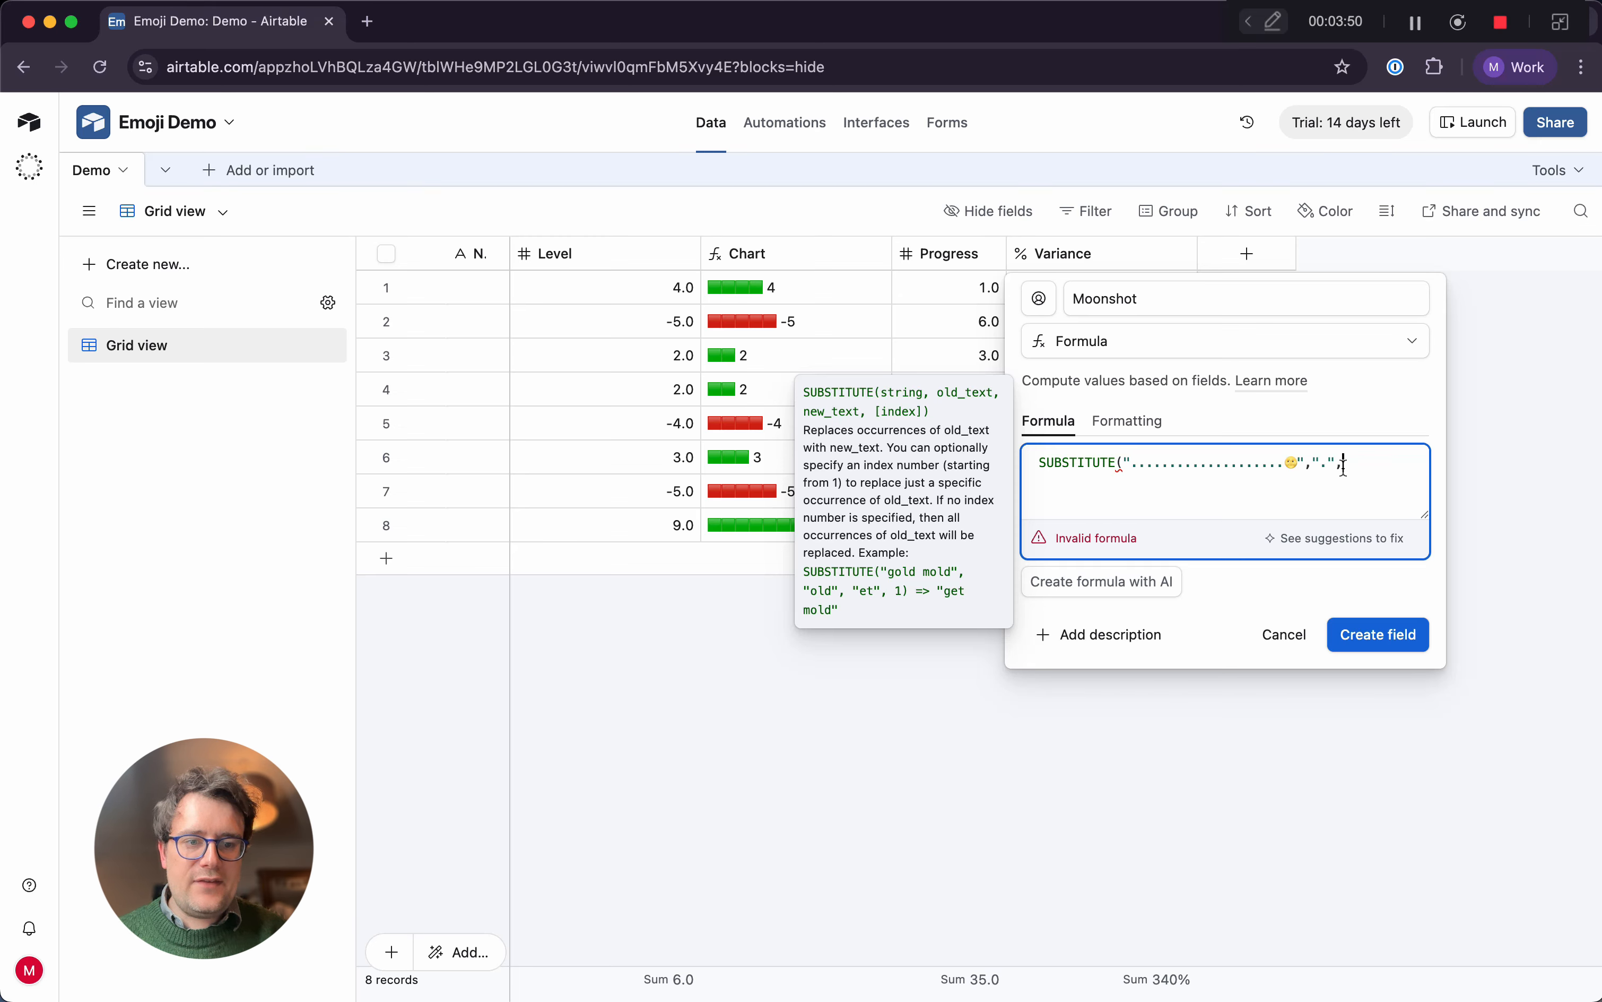
type("\"")
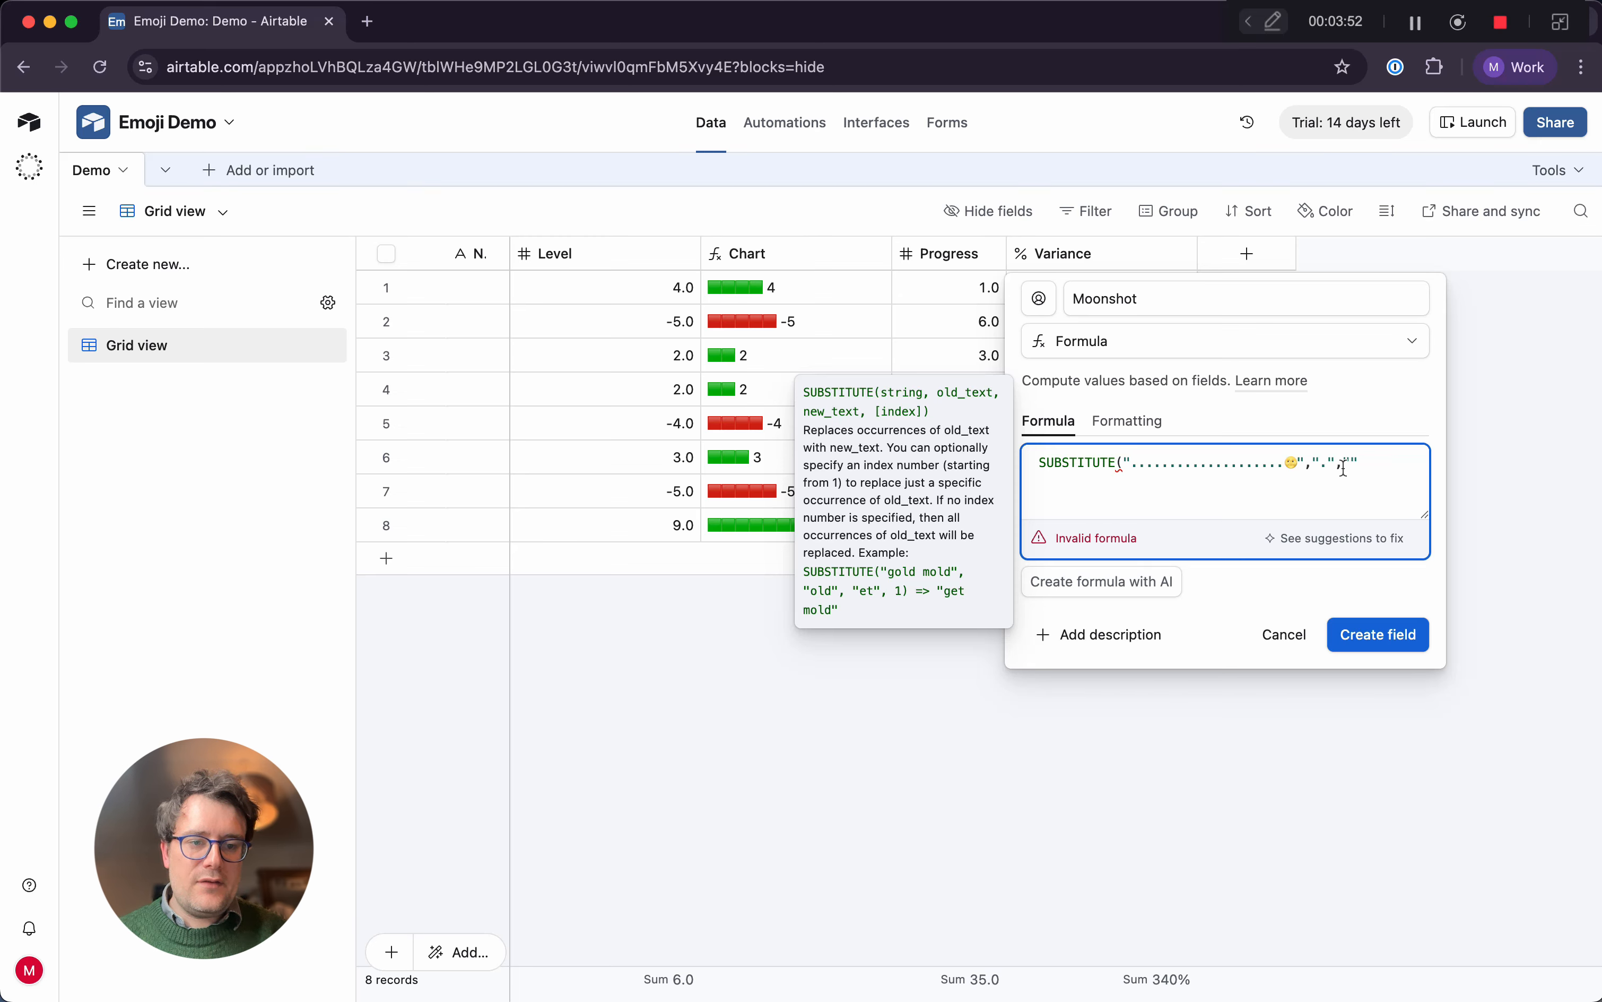
key("ctrl+super+space")
left_click(1364, 599)
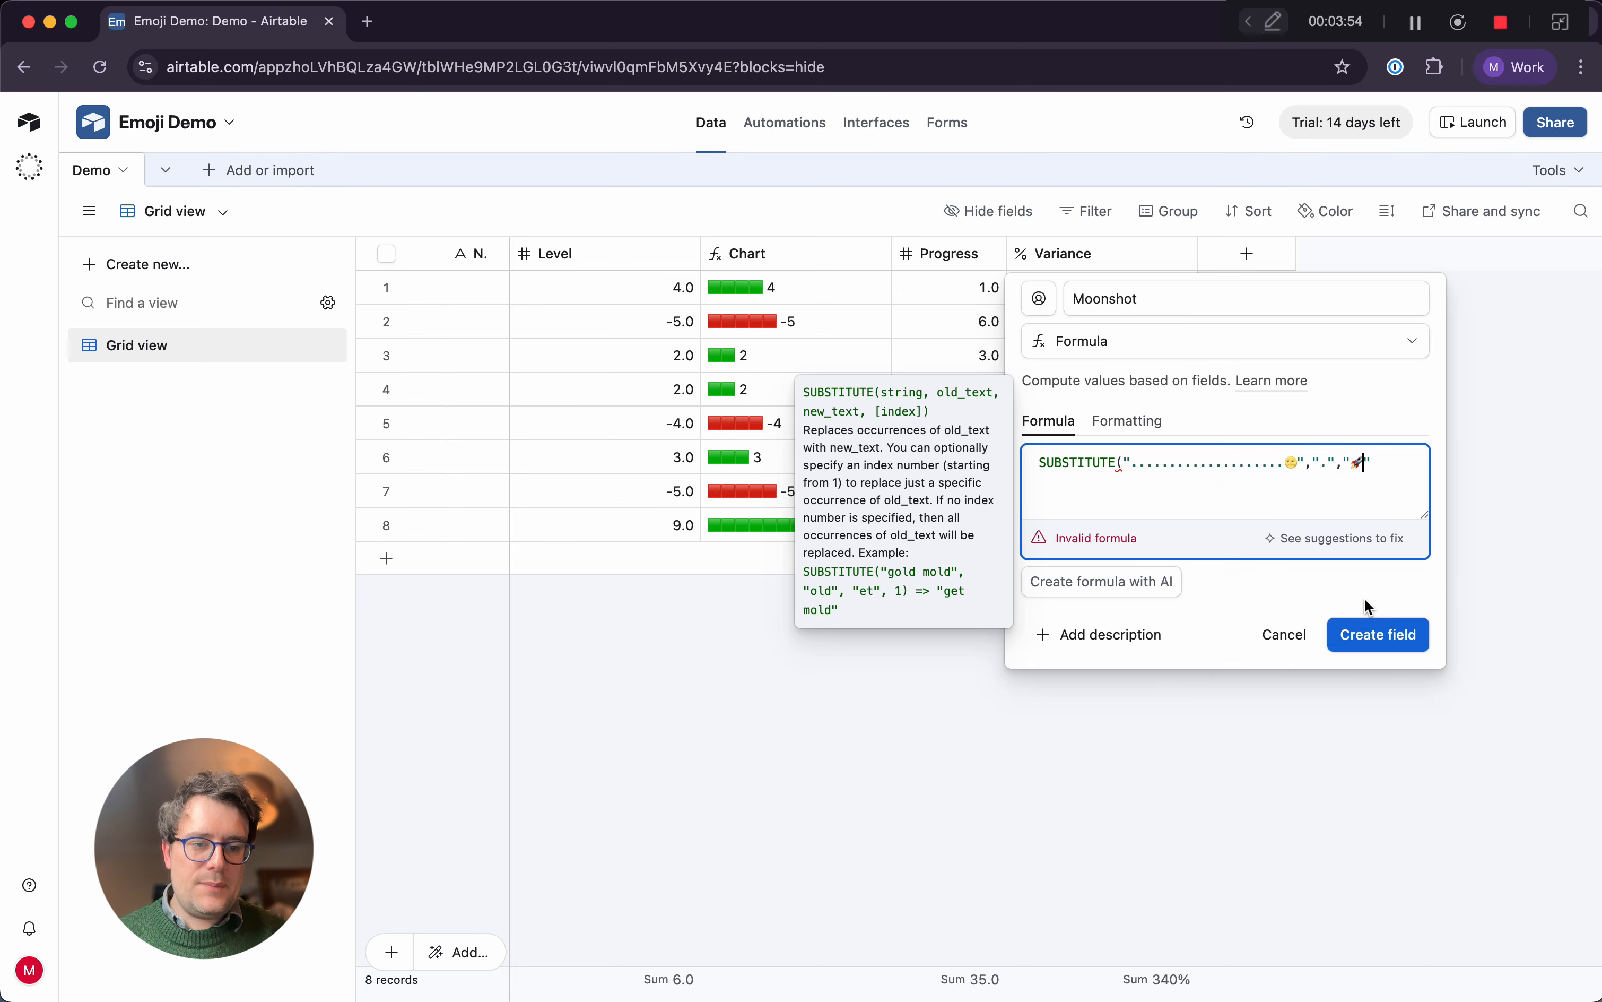
type("\"")
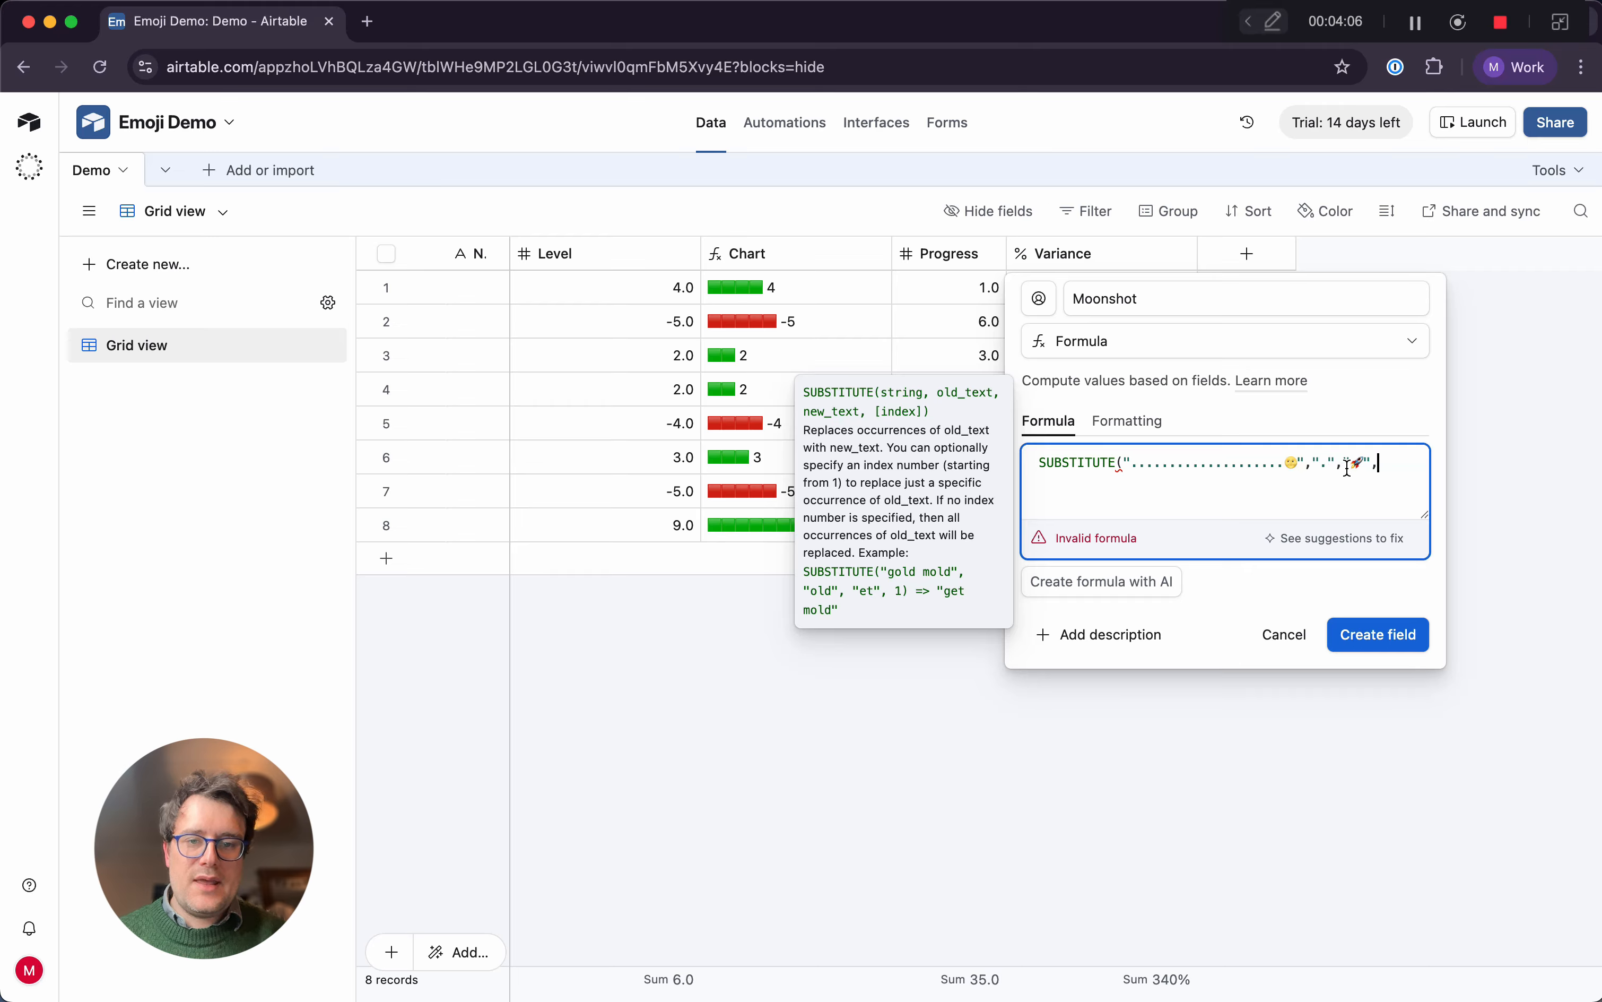
Complete the SUBSTITUTE formula with the Progress field as its index argument and create the Moonshot field
type("Progress")
key("Tab")
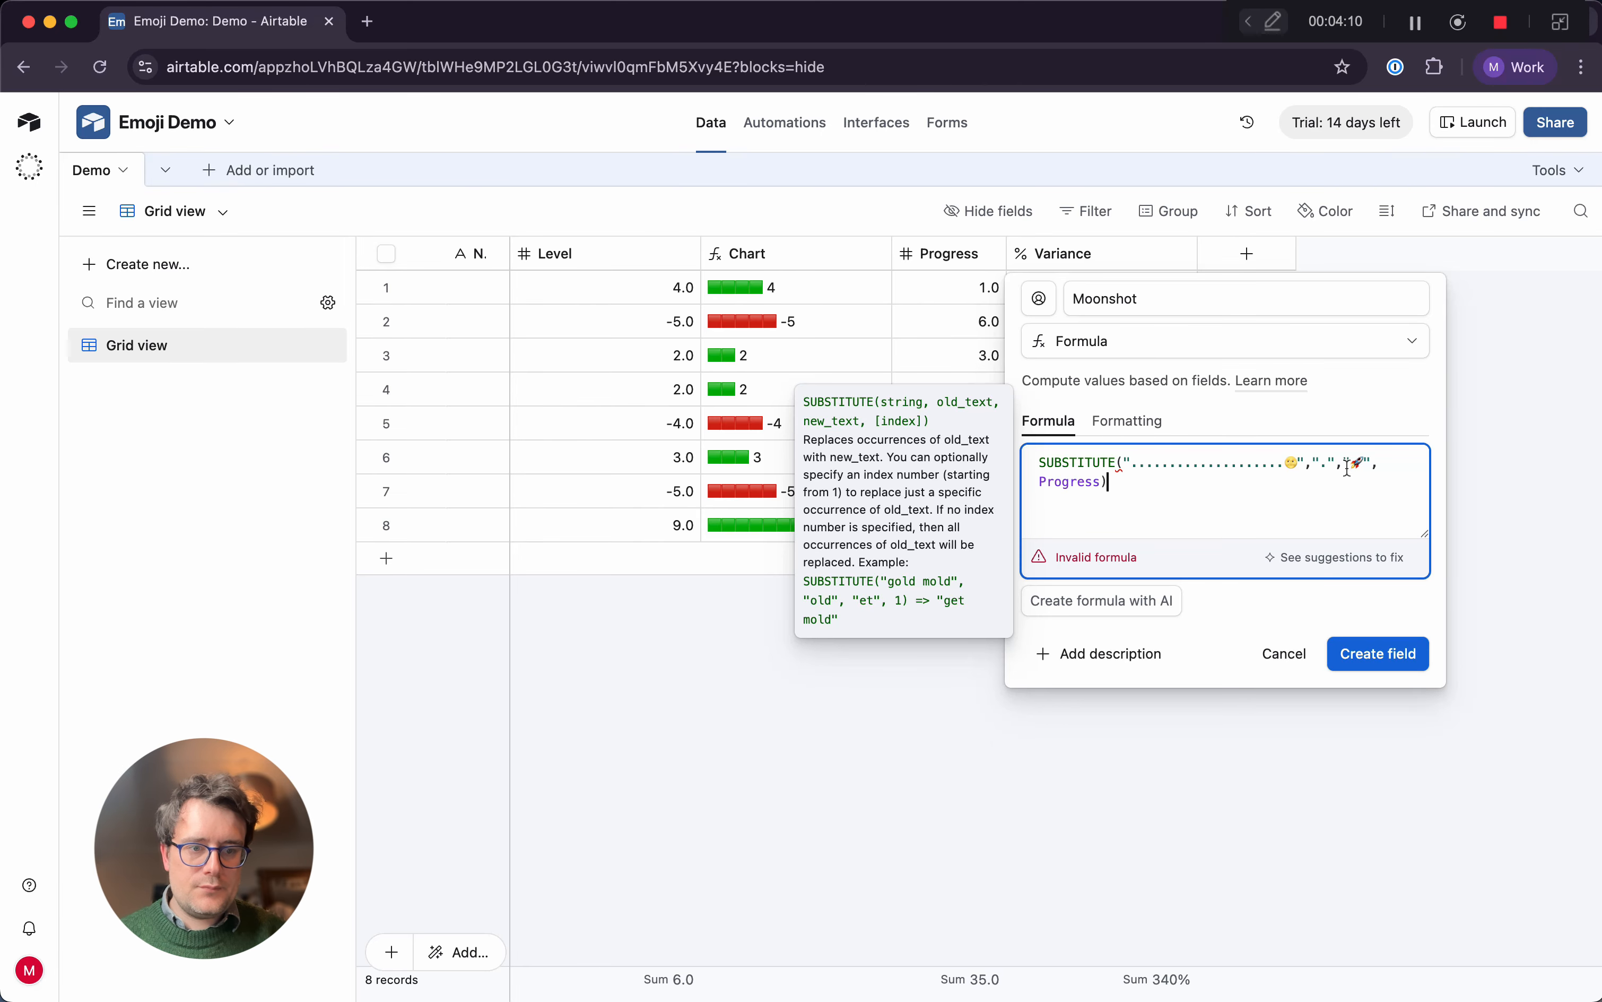
left_click(1389, 619)
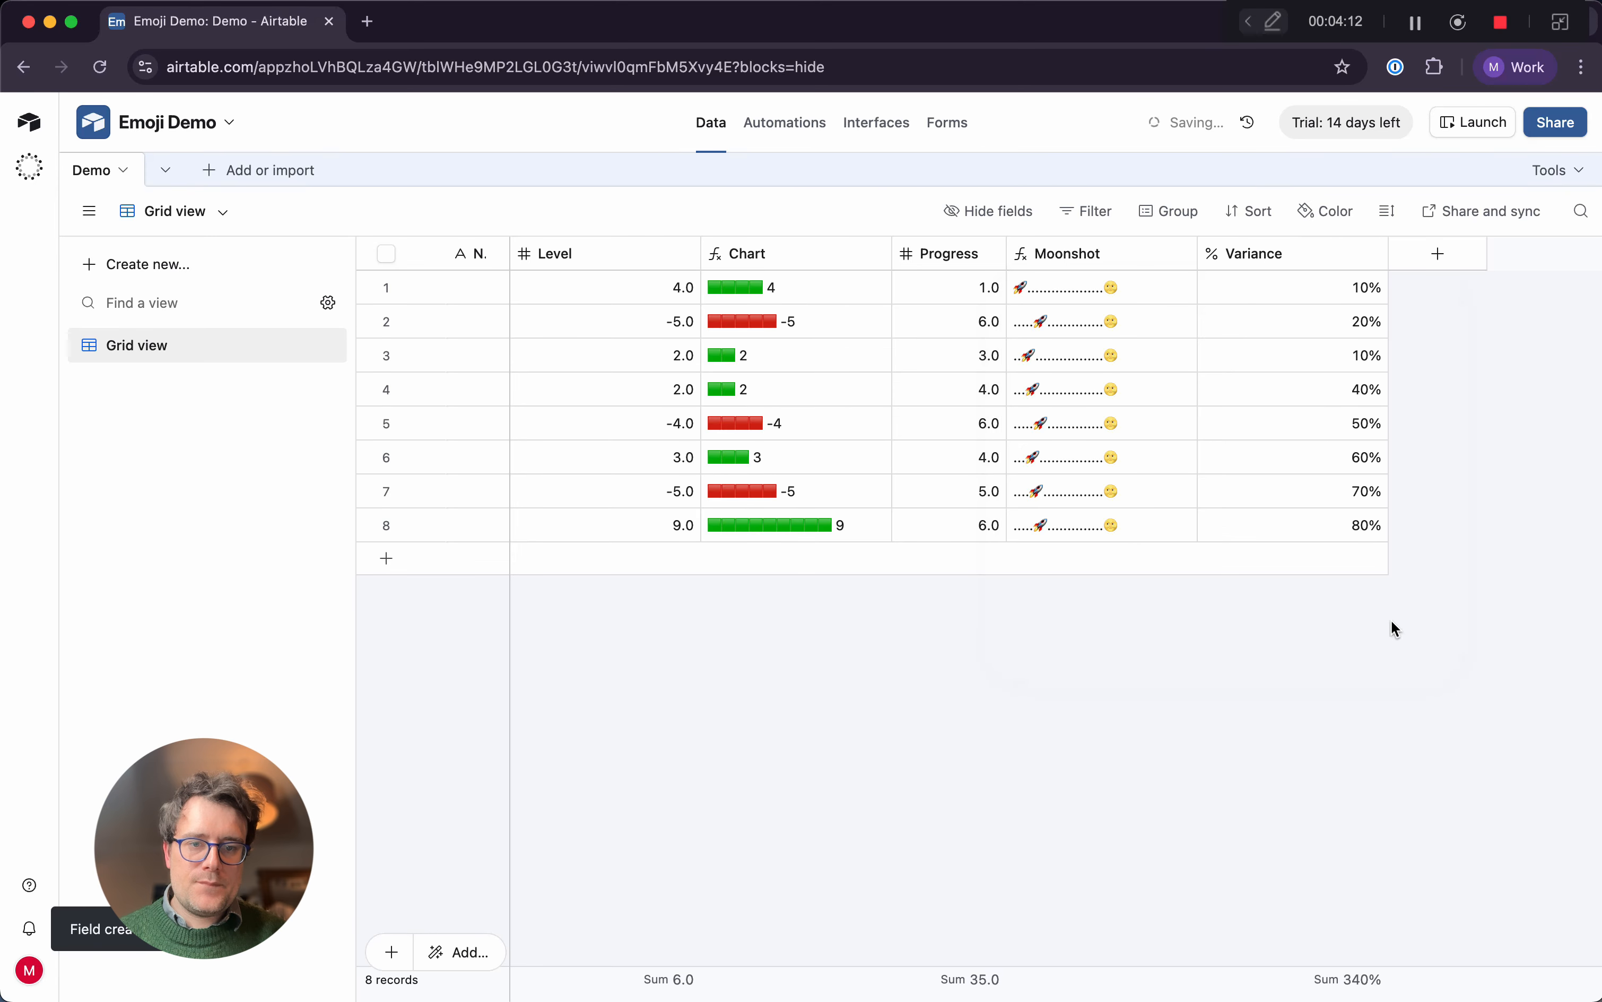
Test the Moonshot tracker by setting record 4's Progress to 5, 7 and 8 in turn
left_click(956, 397)
type("5")
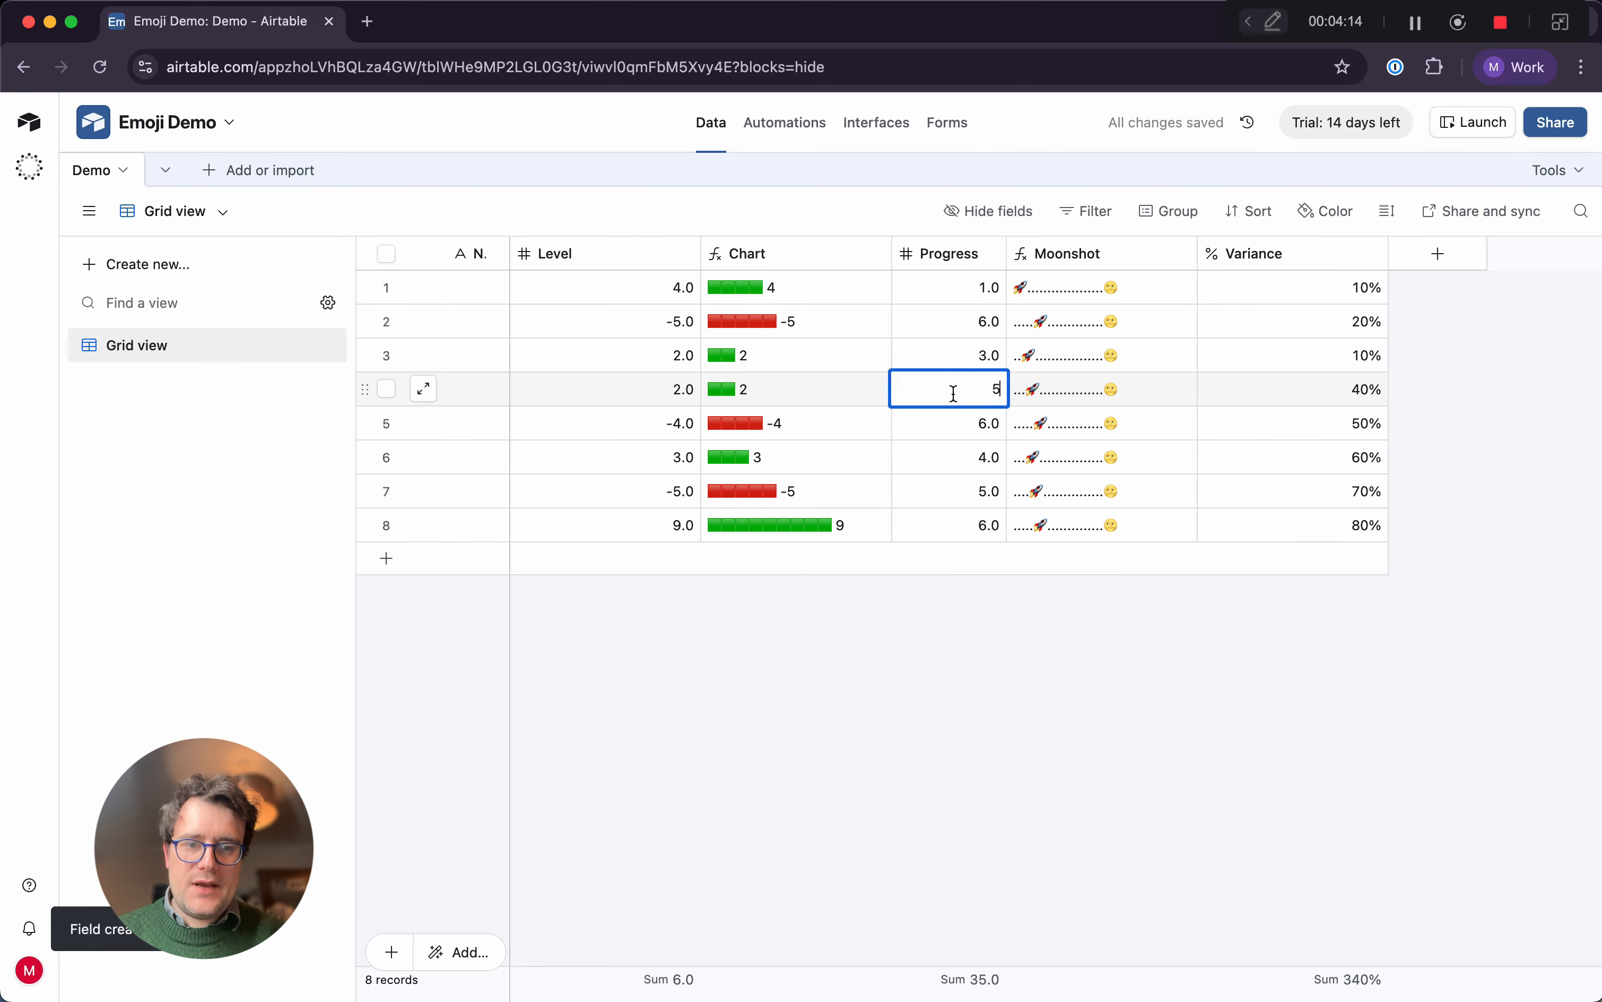
key("Return")
left_click(956, 397)
type("7")
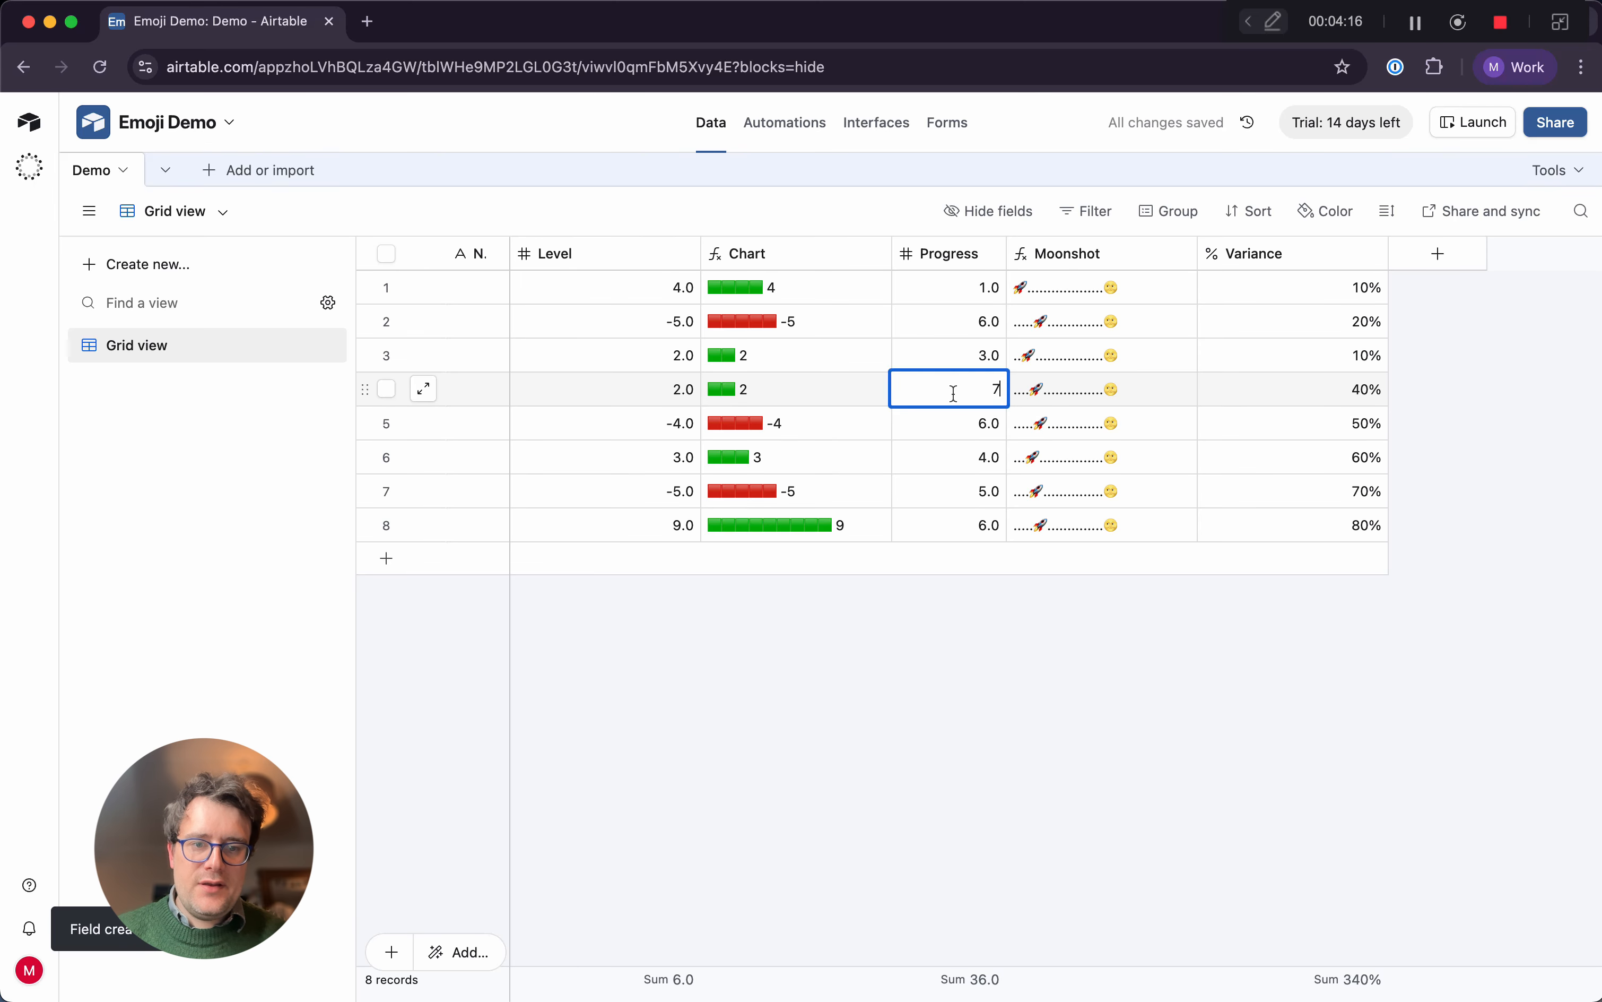
key("Return")
left_click(955, 397)
type("8")
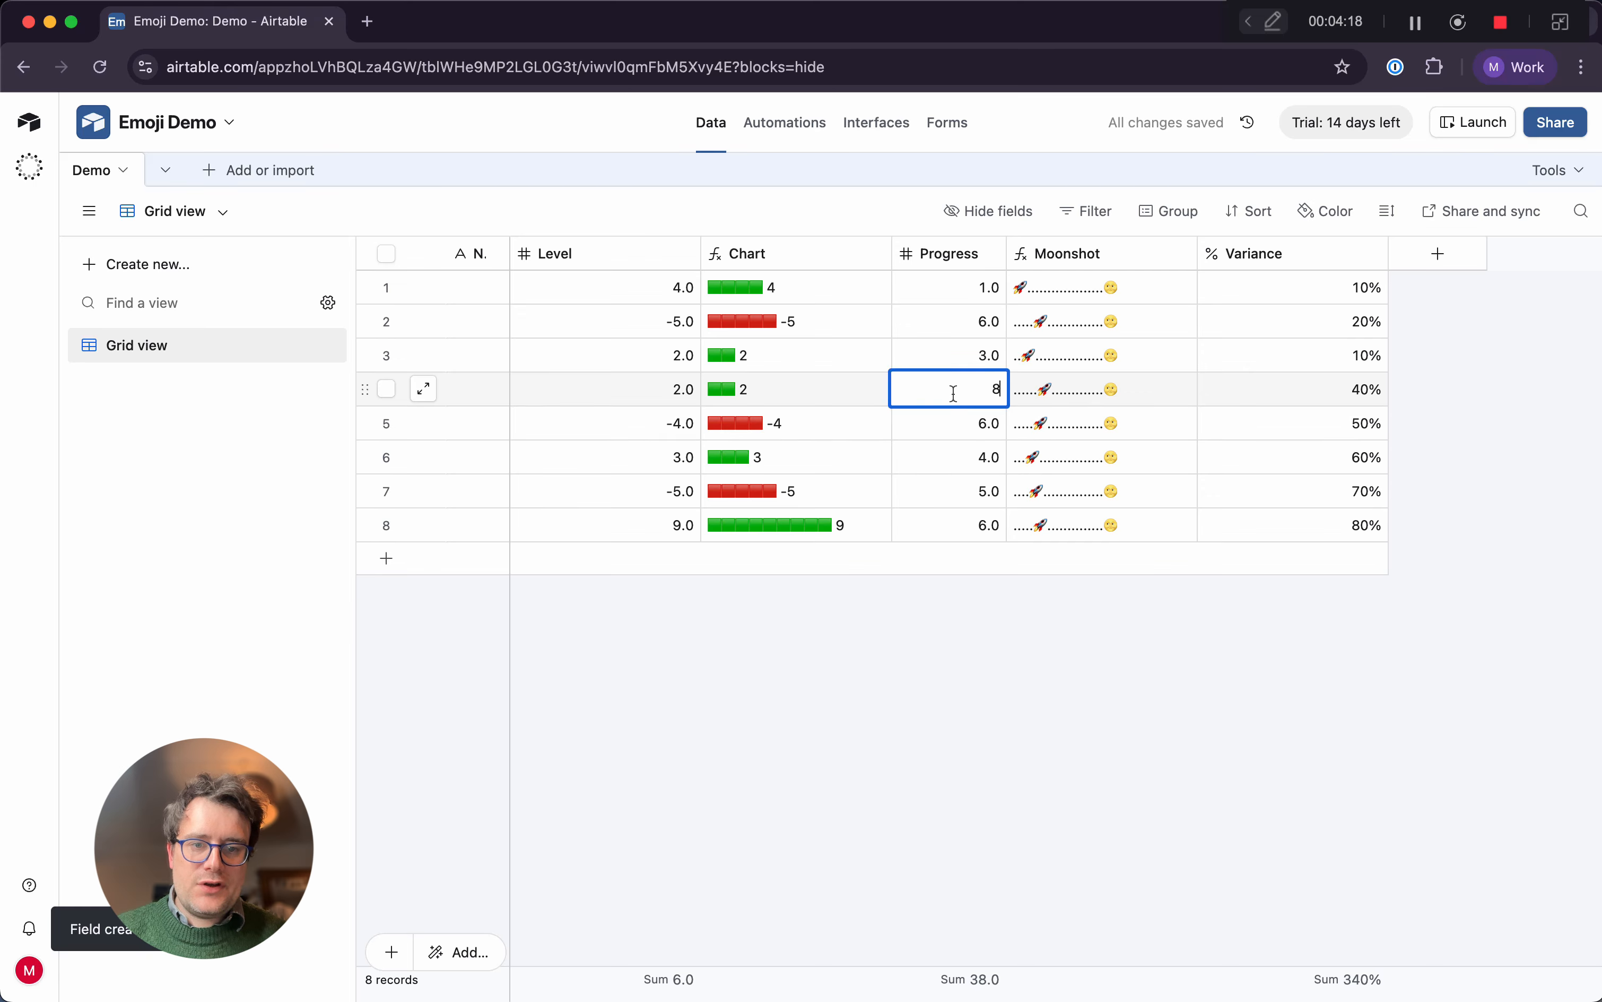
key("Return")
Test the end of the Moonshot track by setting record 4's Progress to 20 and finally 21
left_click(956, 398)
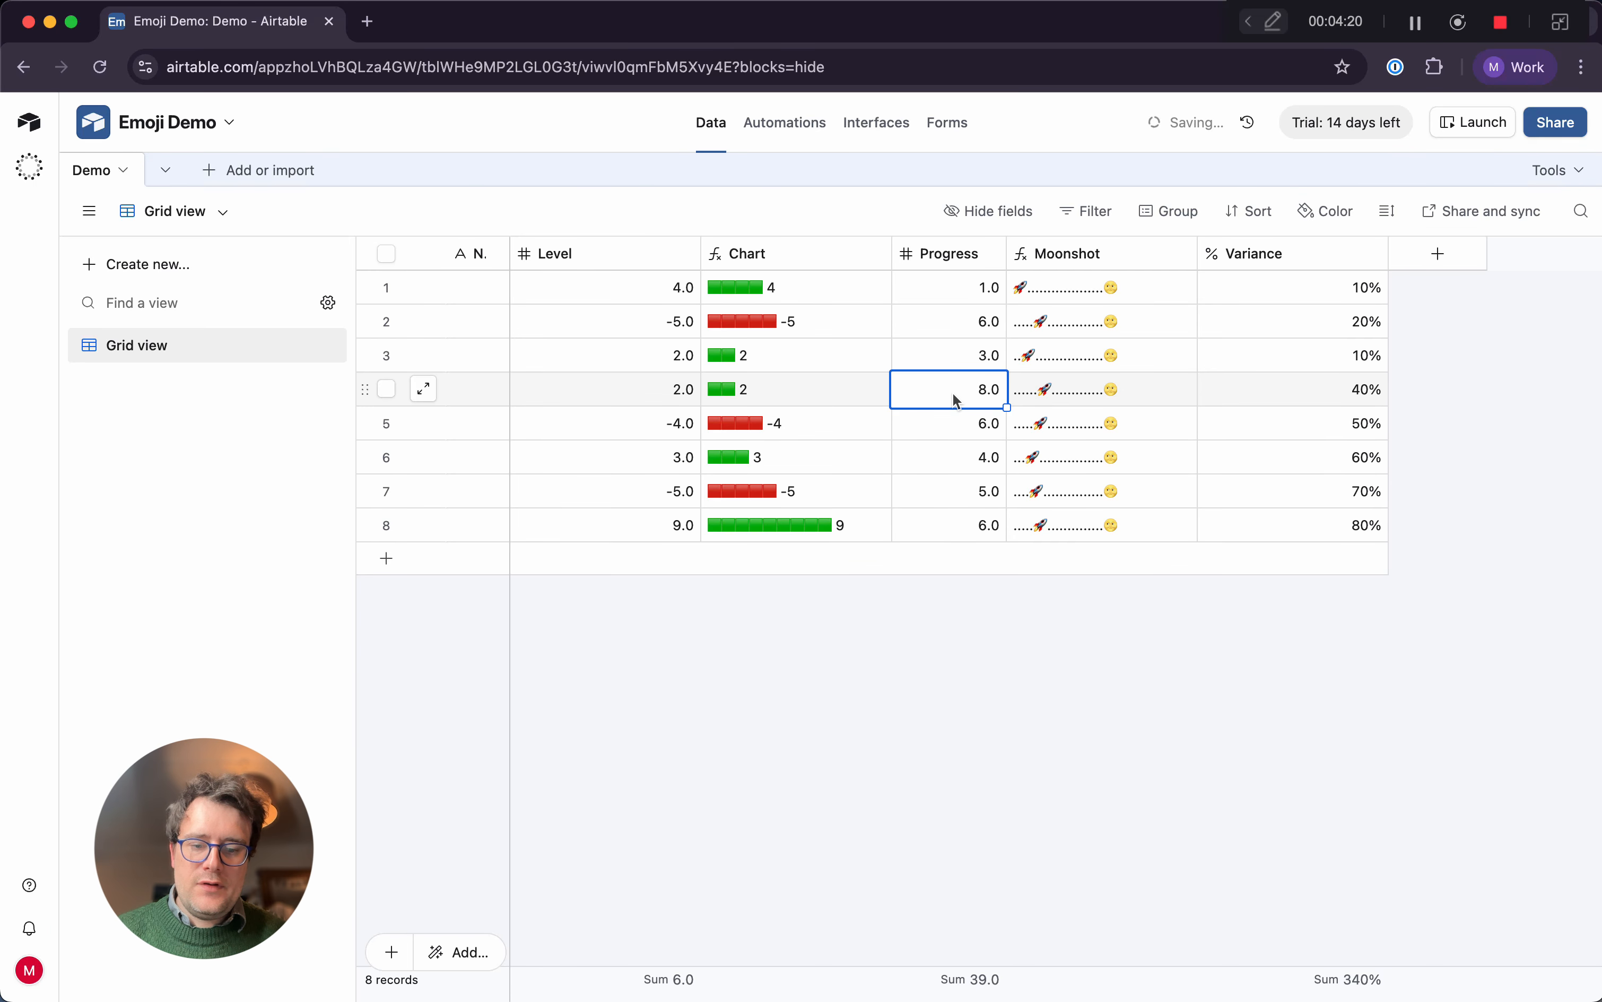
type("20")
key("Return")
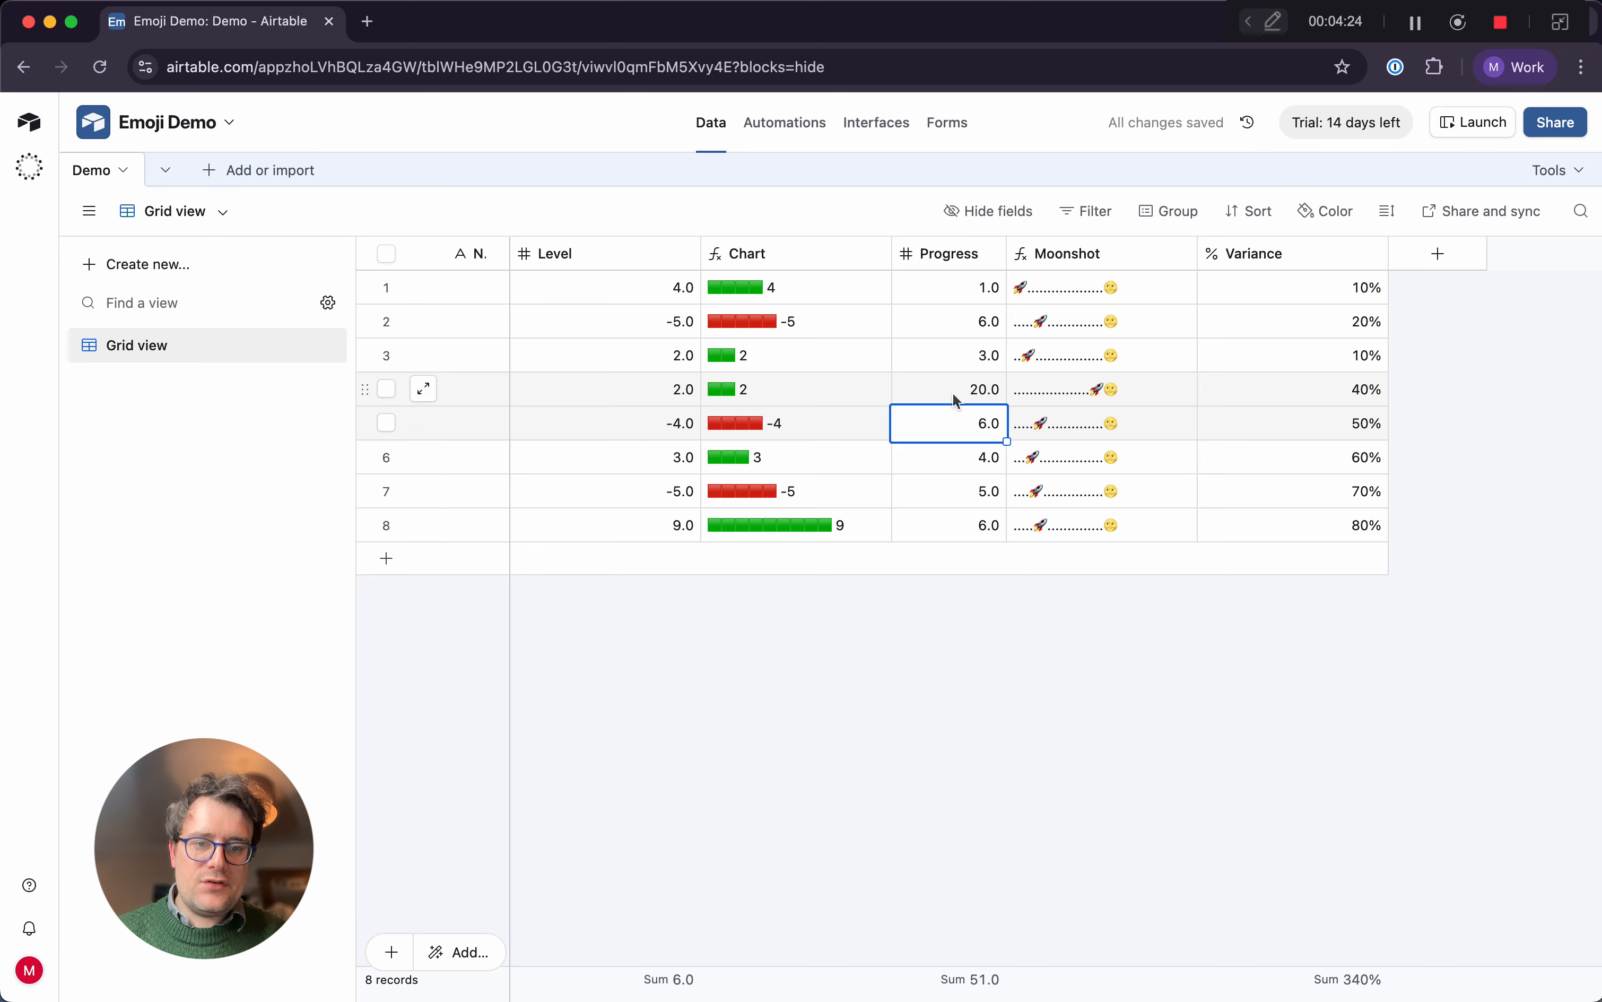
left_click(955, 397)
type("21")
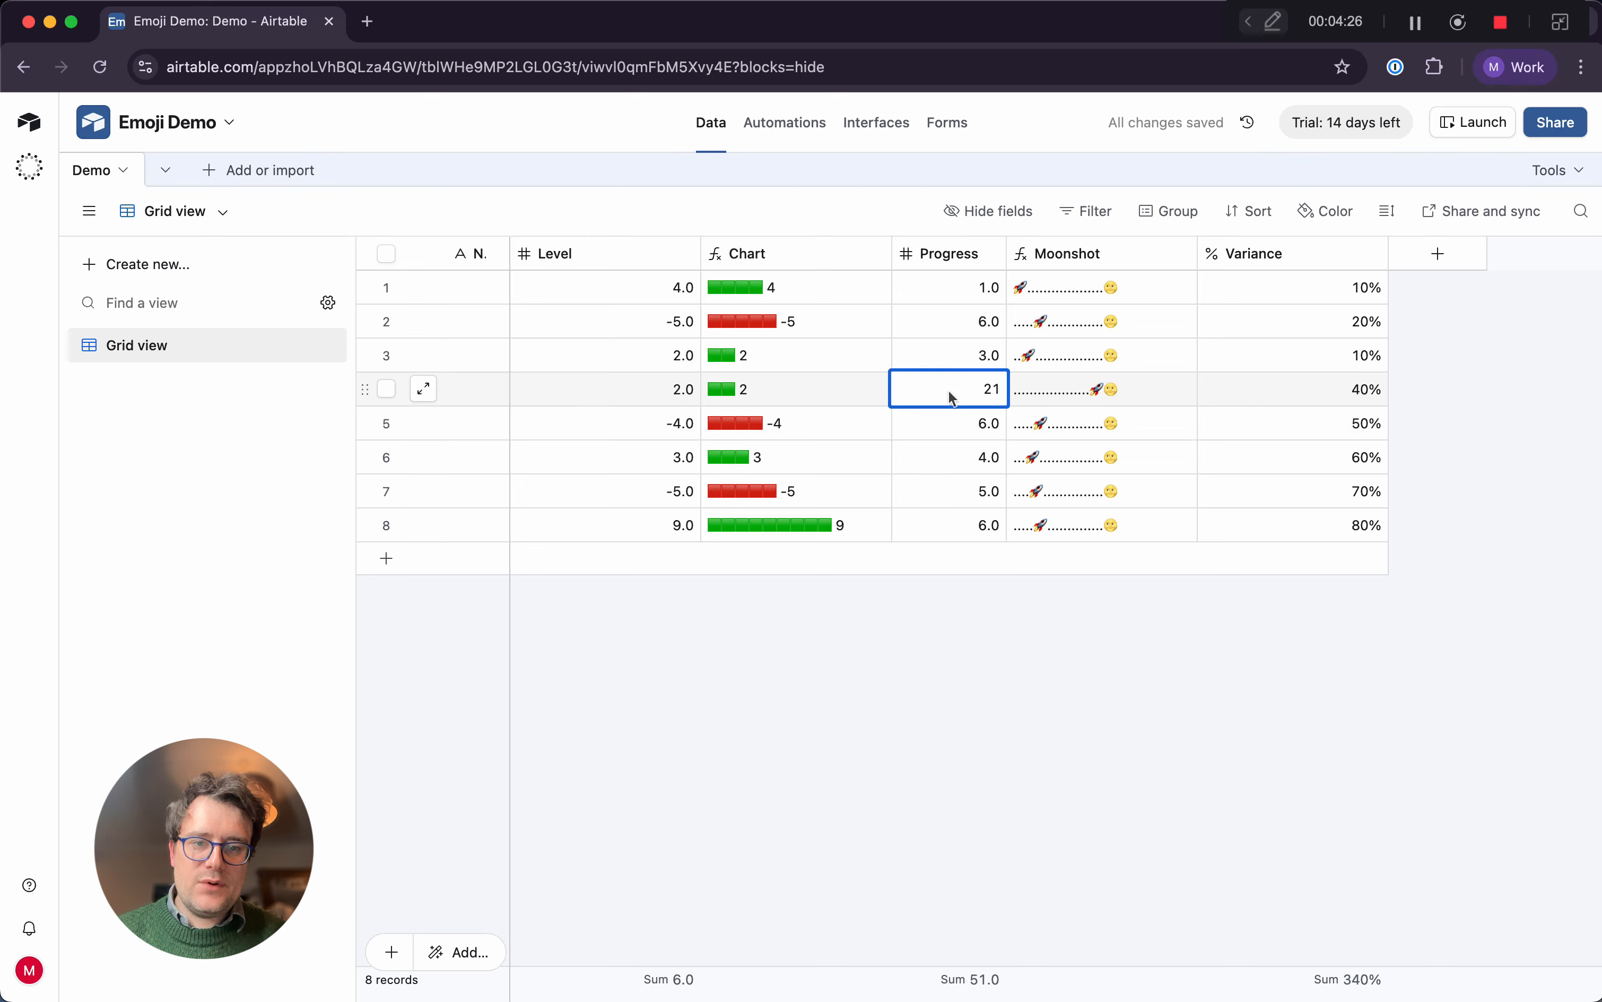
key("Return")
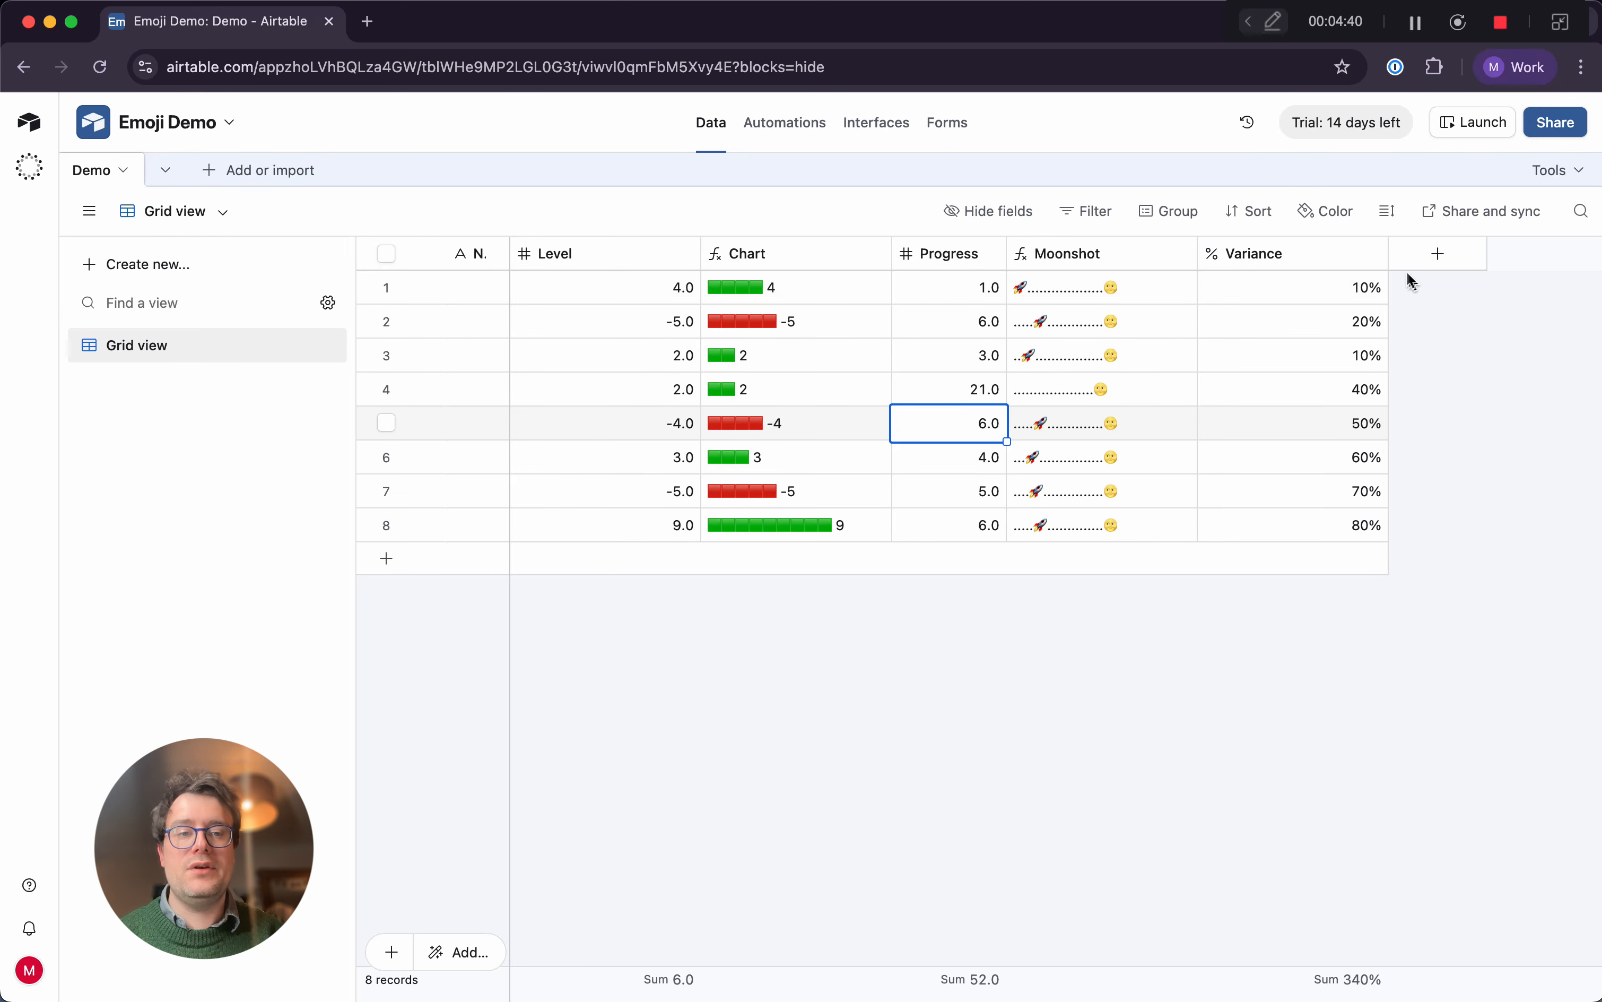
Narrow the Variance column slightly and start a new formula field after it named Voltmeter
left_click_drag(1384, 253, 1351, 254)
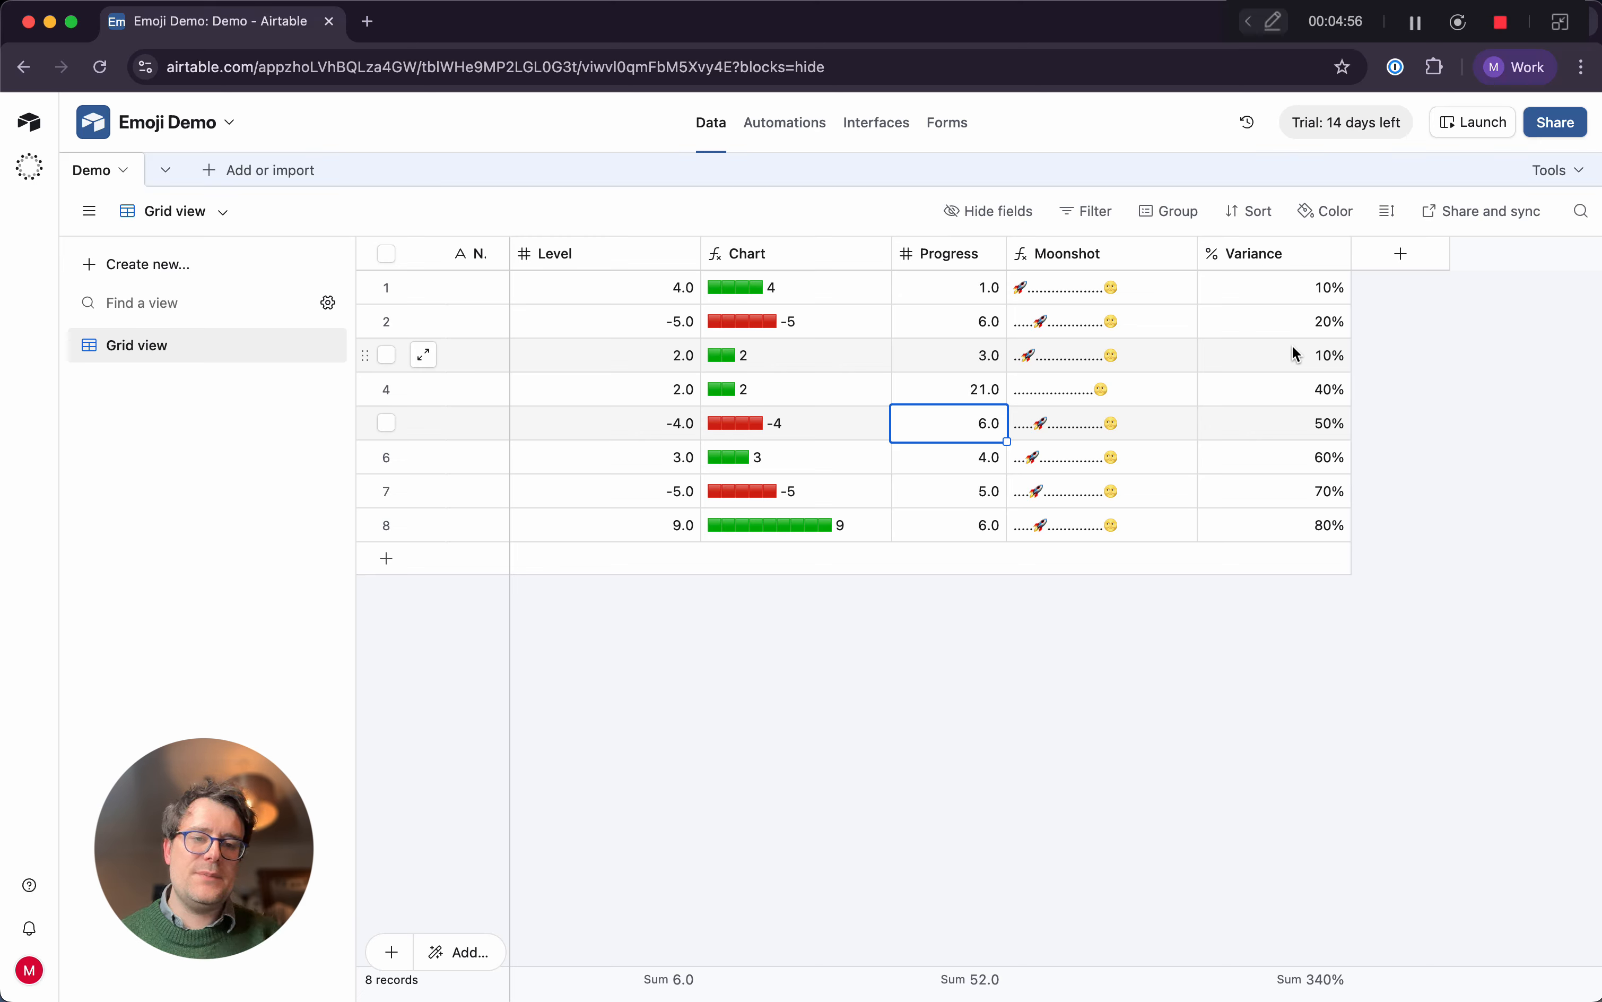
left_click(1394, 252)
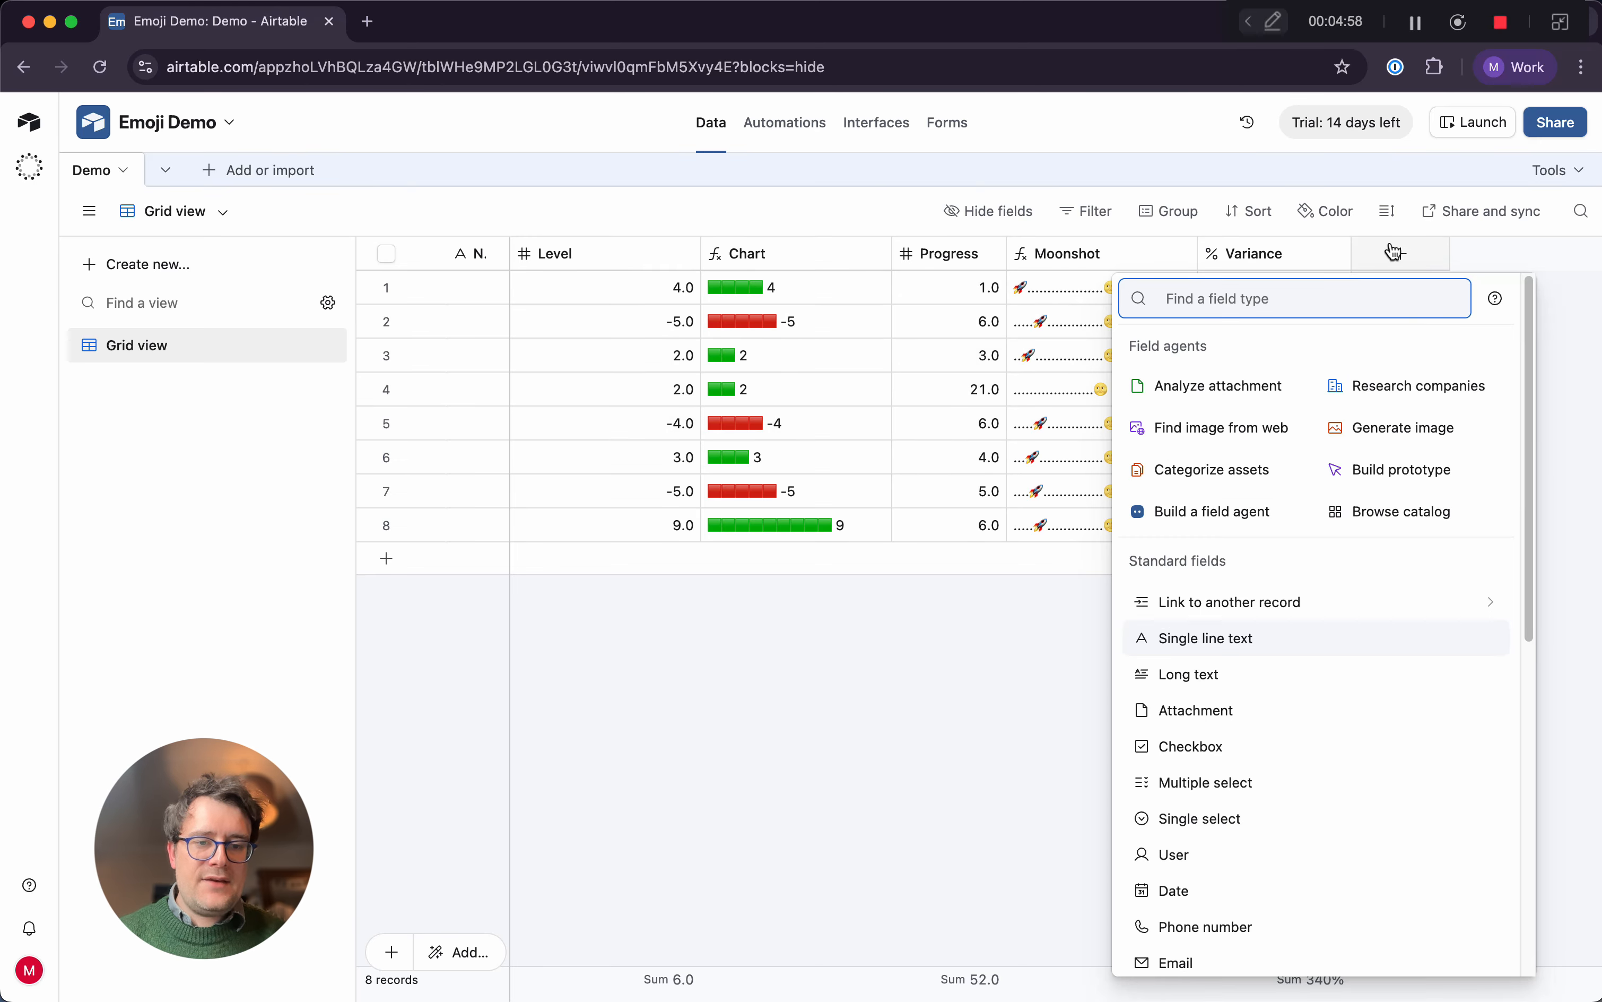
type("Form")
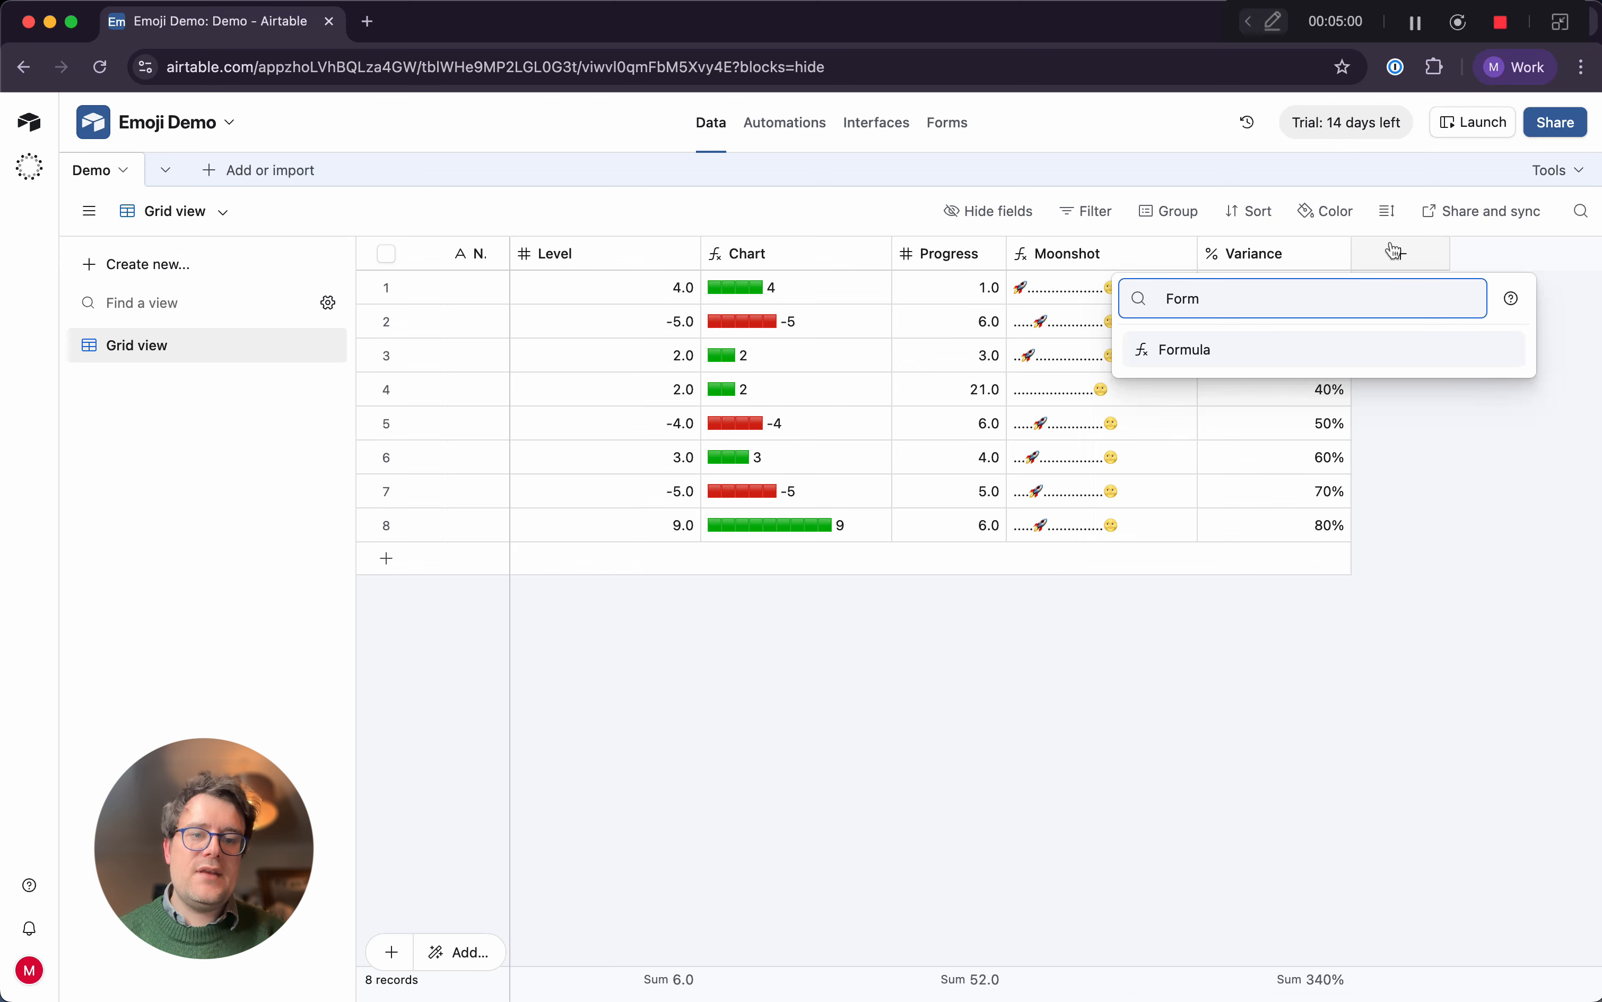
key("Return")
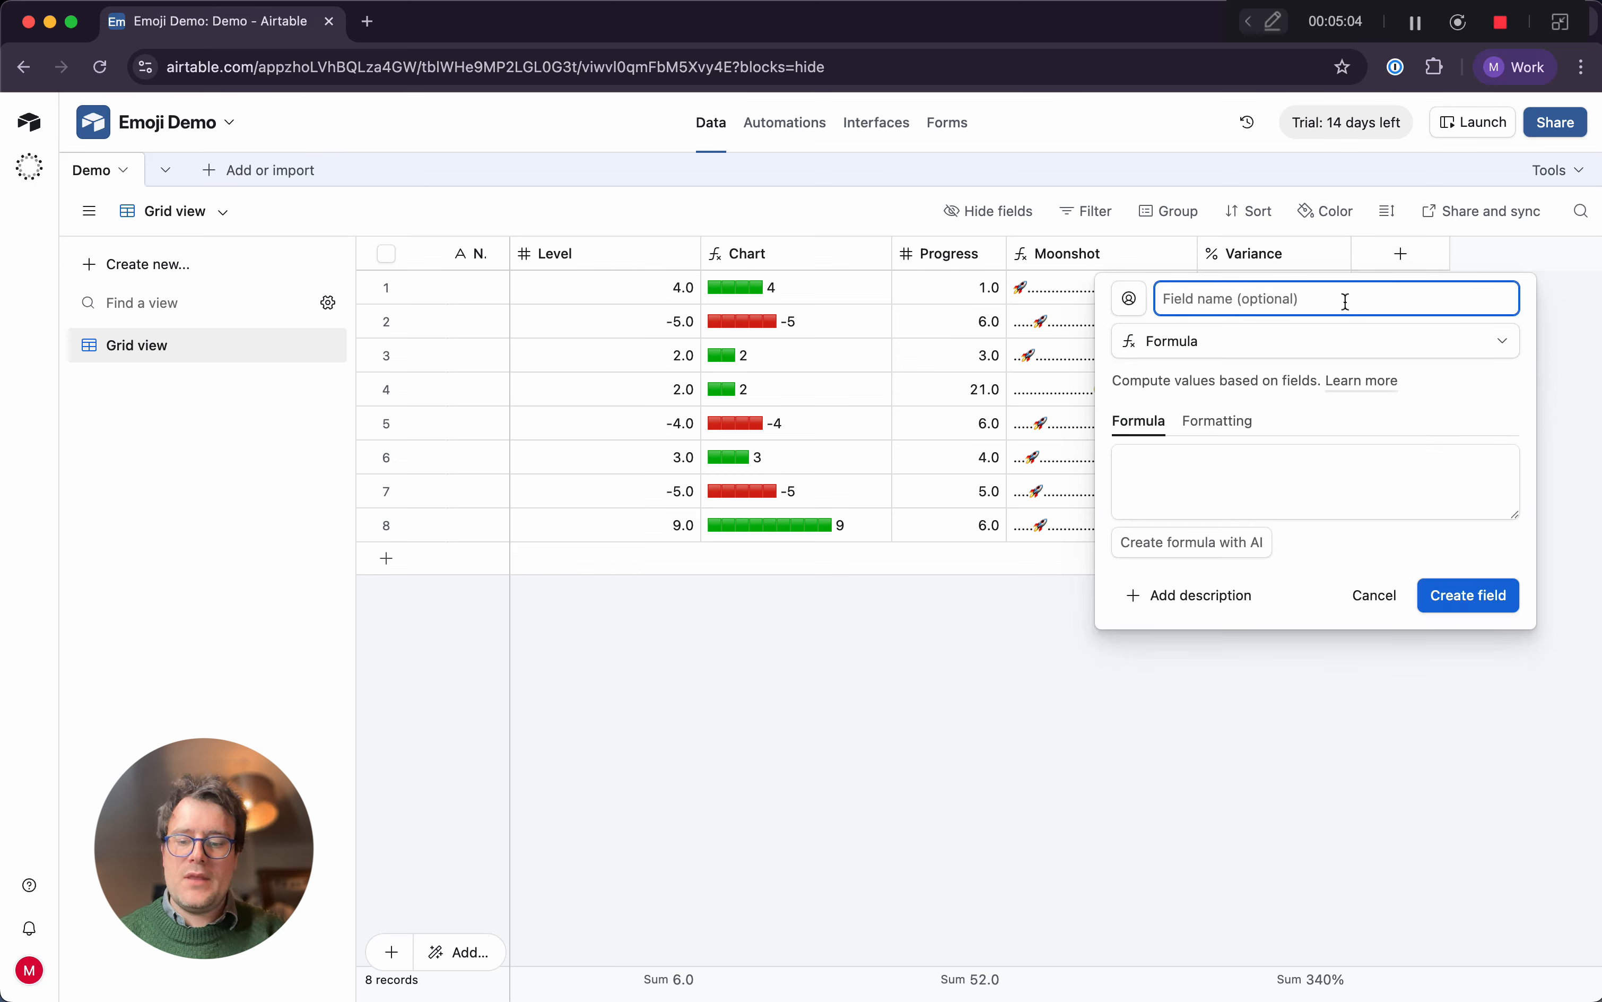
type("Volt")
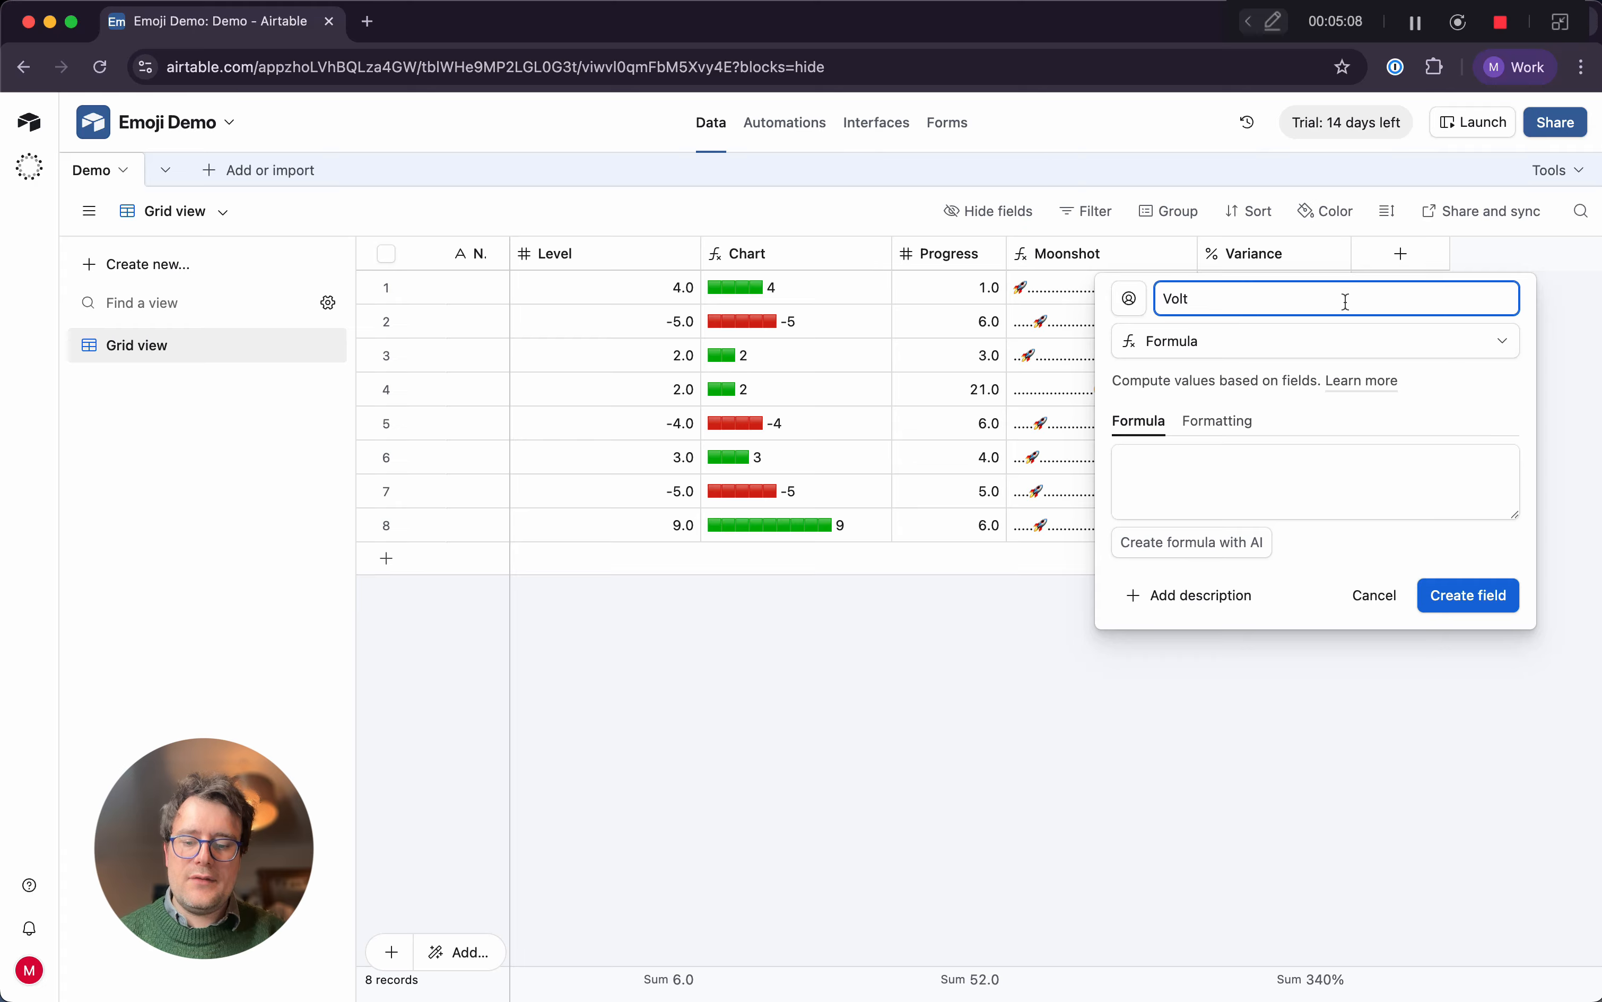
type("meter")
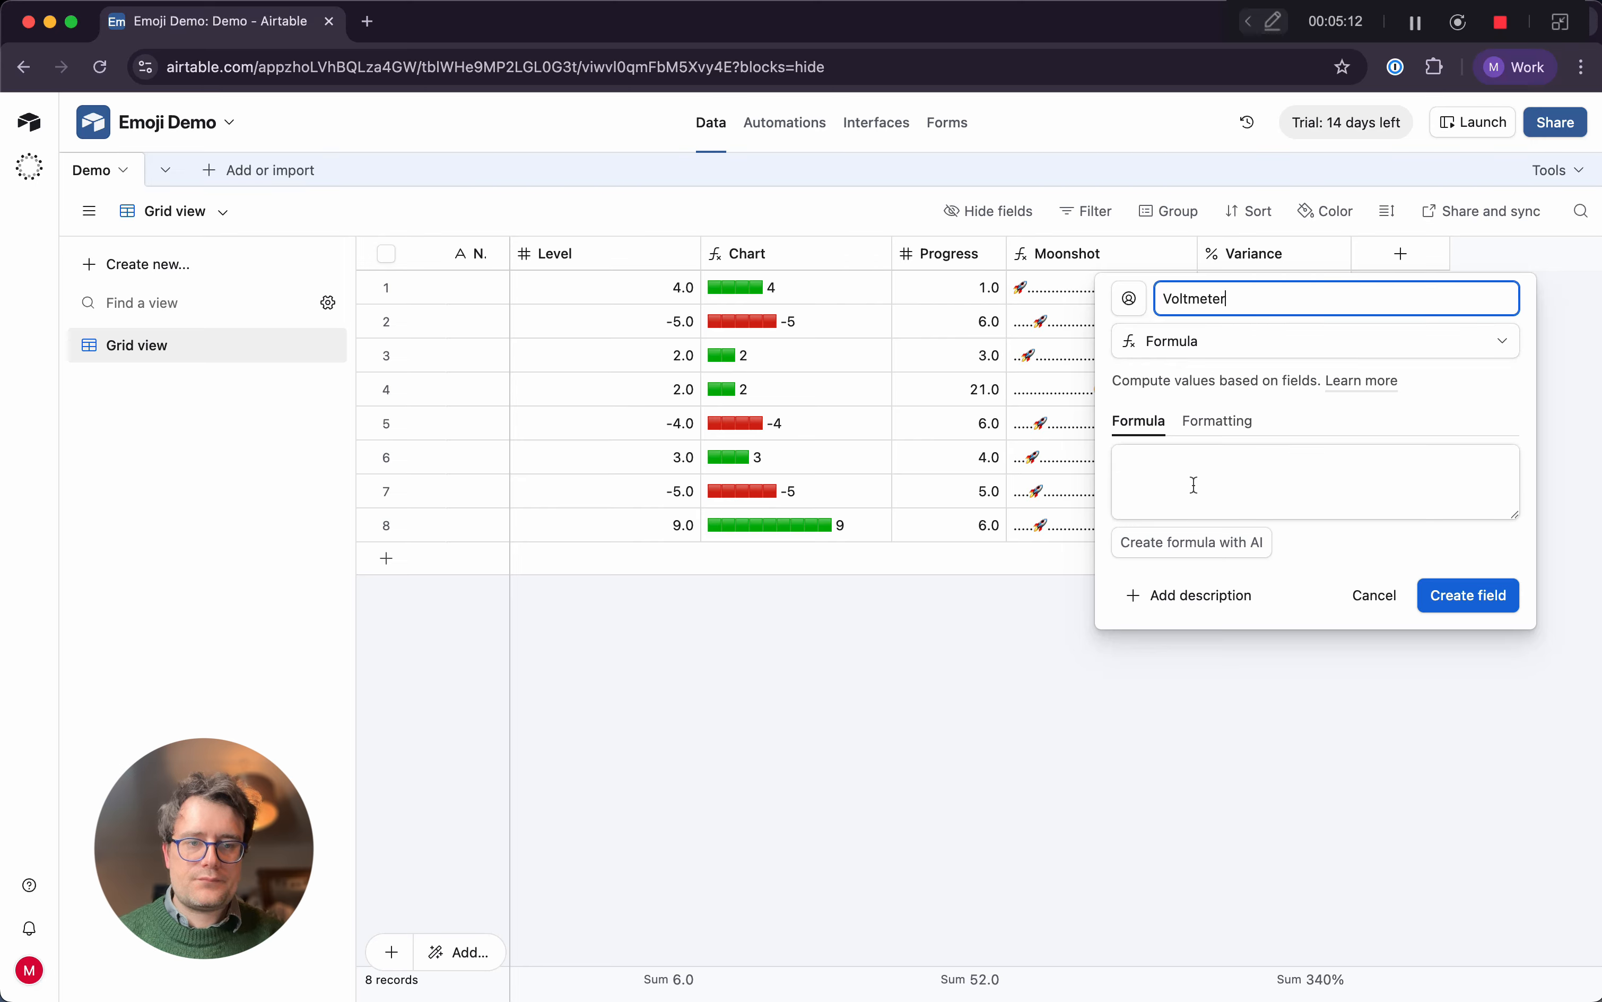
key("BackSpace")
key("BackSpace")
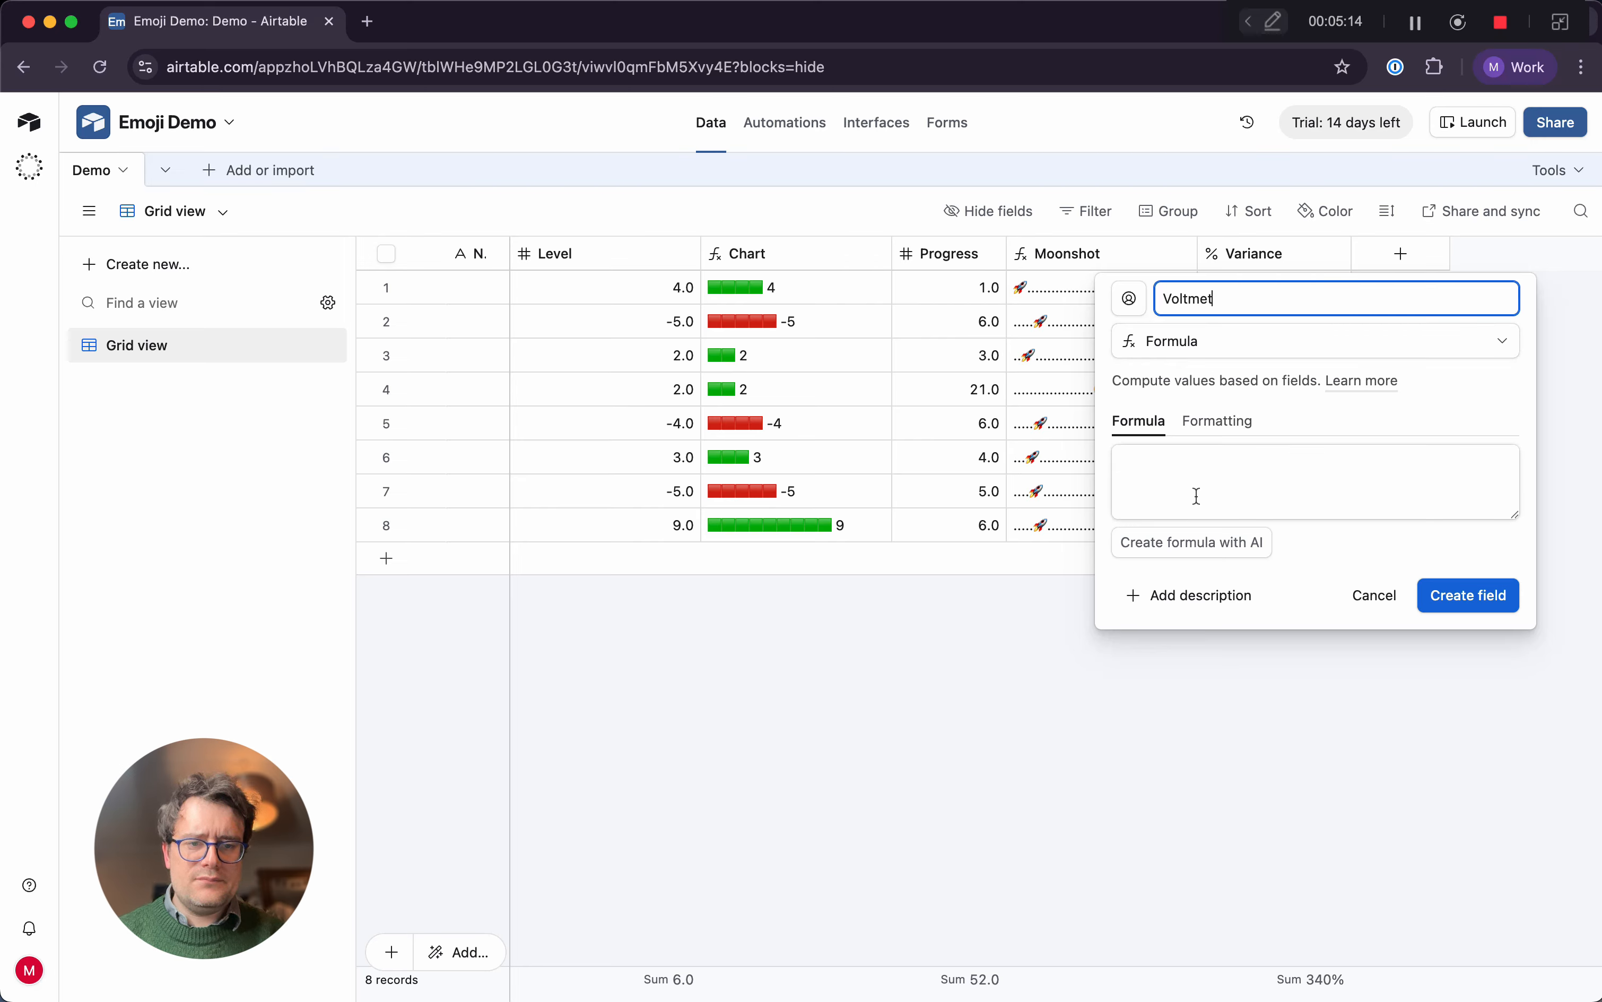
type("er")
Enter a quoted string of eight red square emojis 🟥 as the Voltmeter formula
left_click(1222, 473)
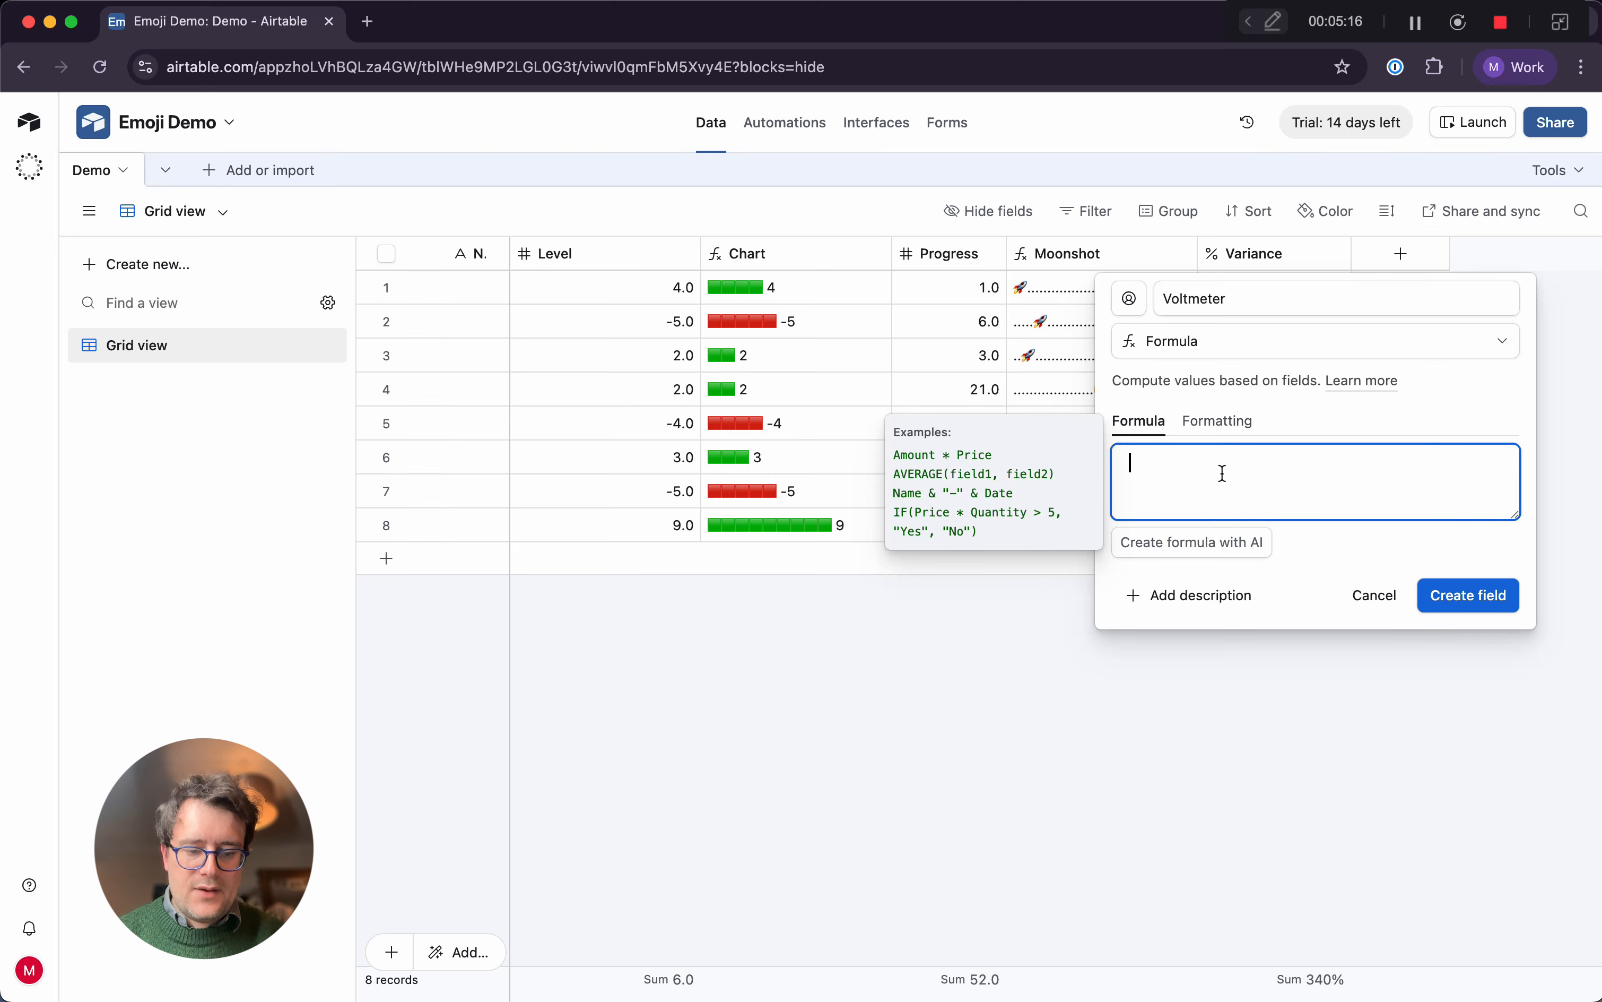
type("\"")
key("ctrl+super+space")
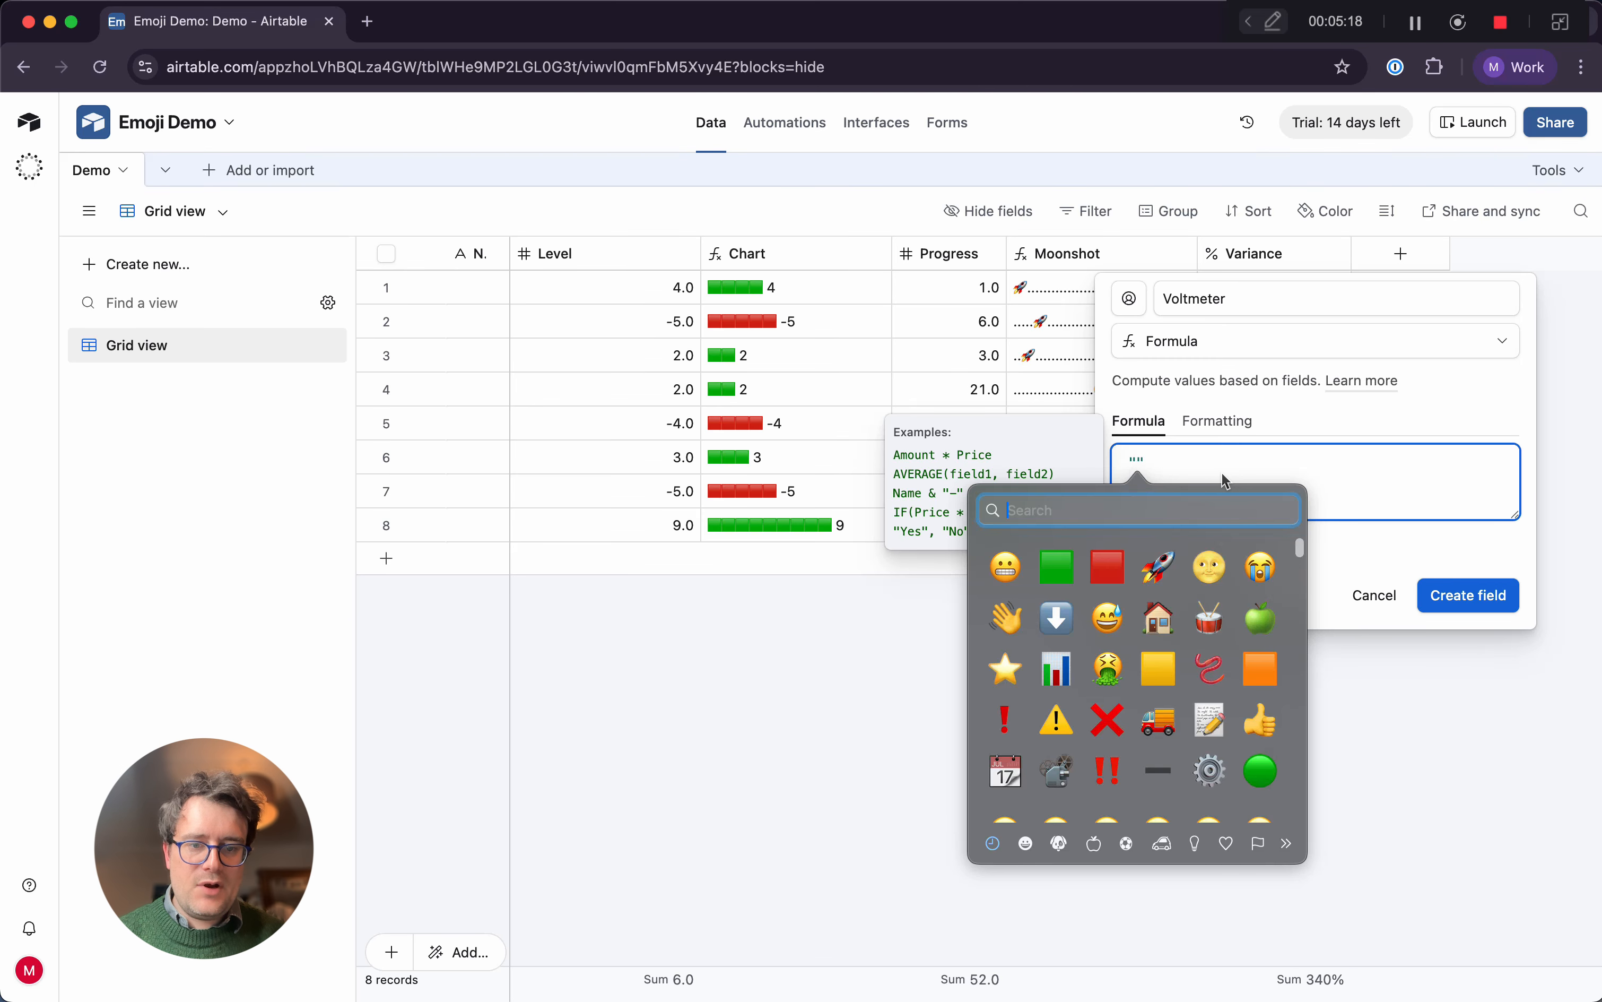
left_click(1107, 567)
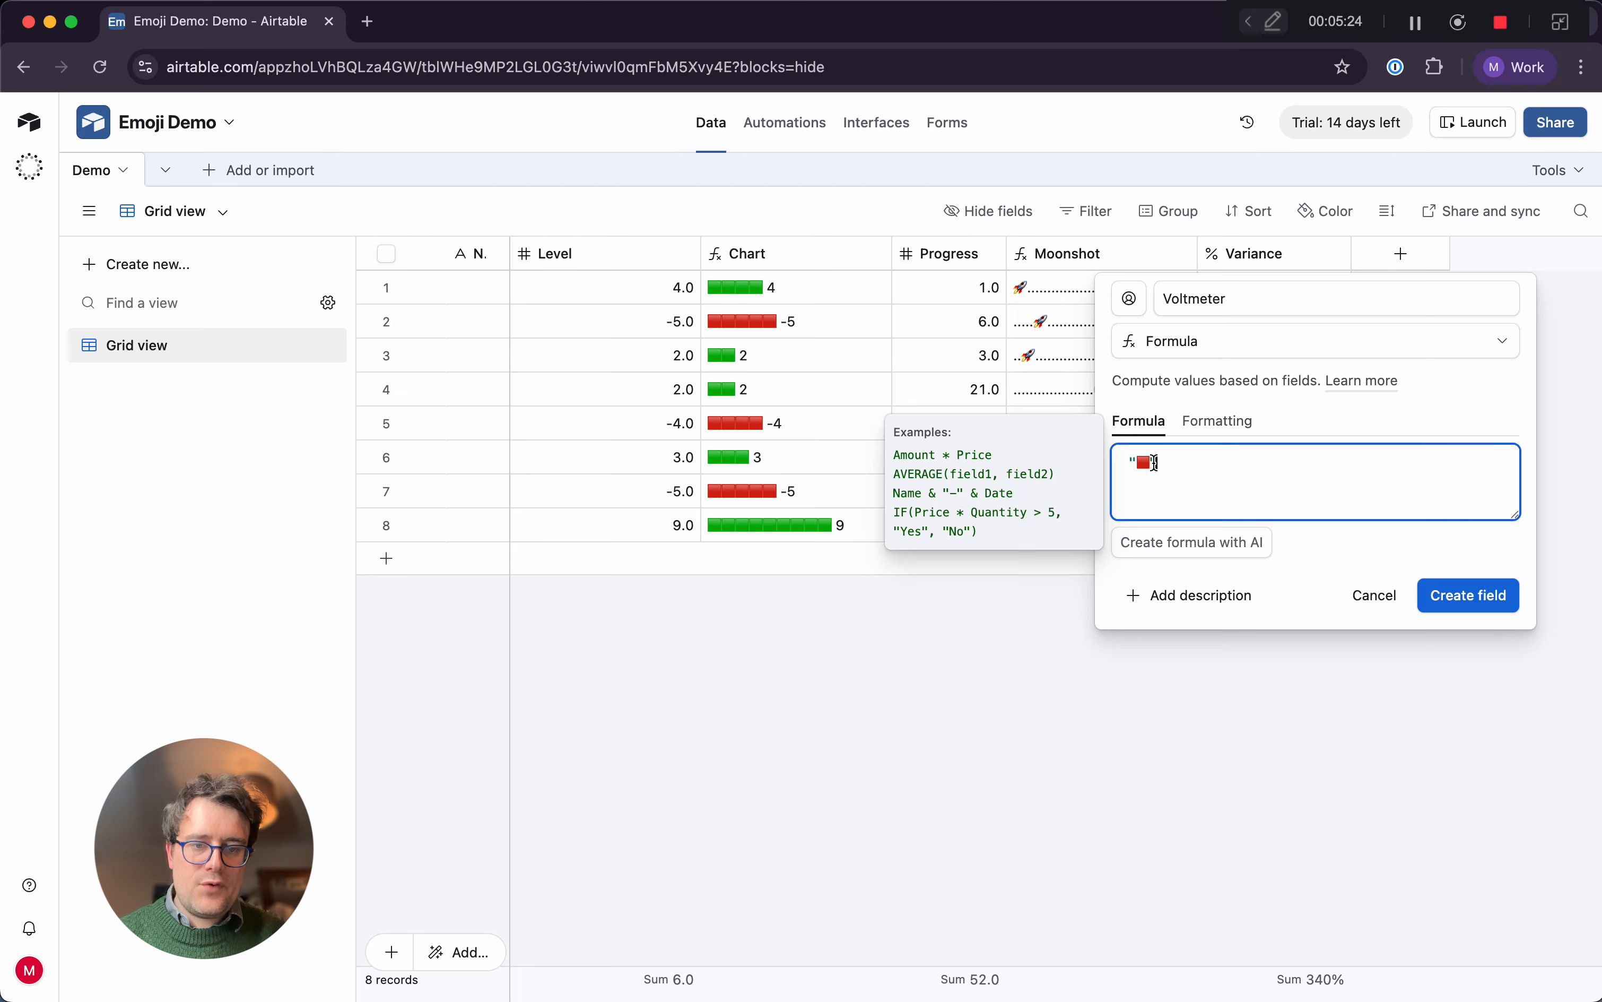
key("super+v")
key("super+v")
key("super+v")
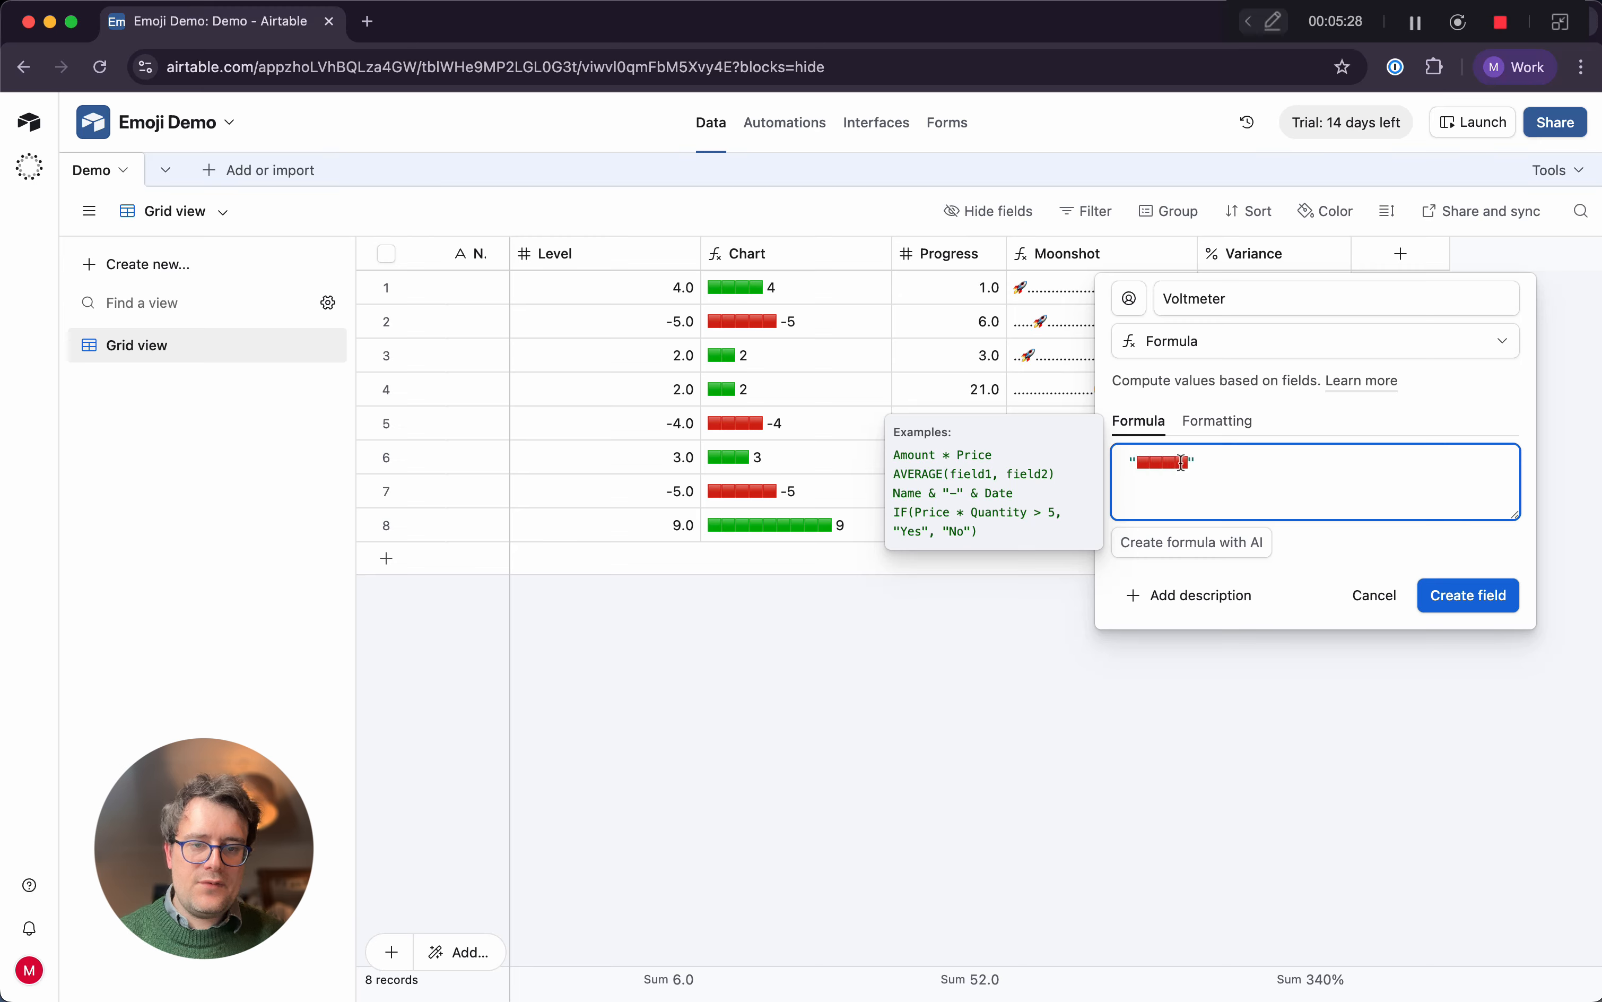
key("super+v")
key("super+v")
key("super+v")
key("super+v")
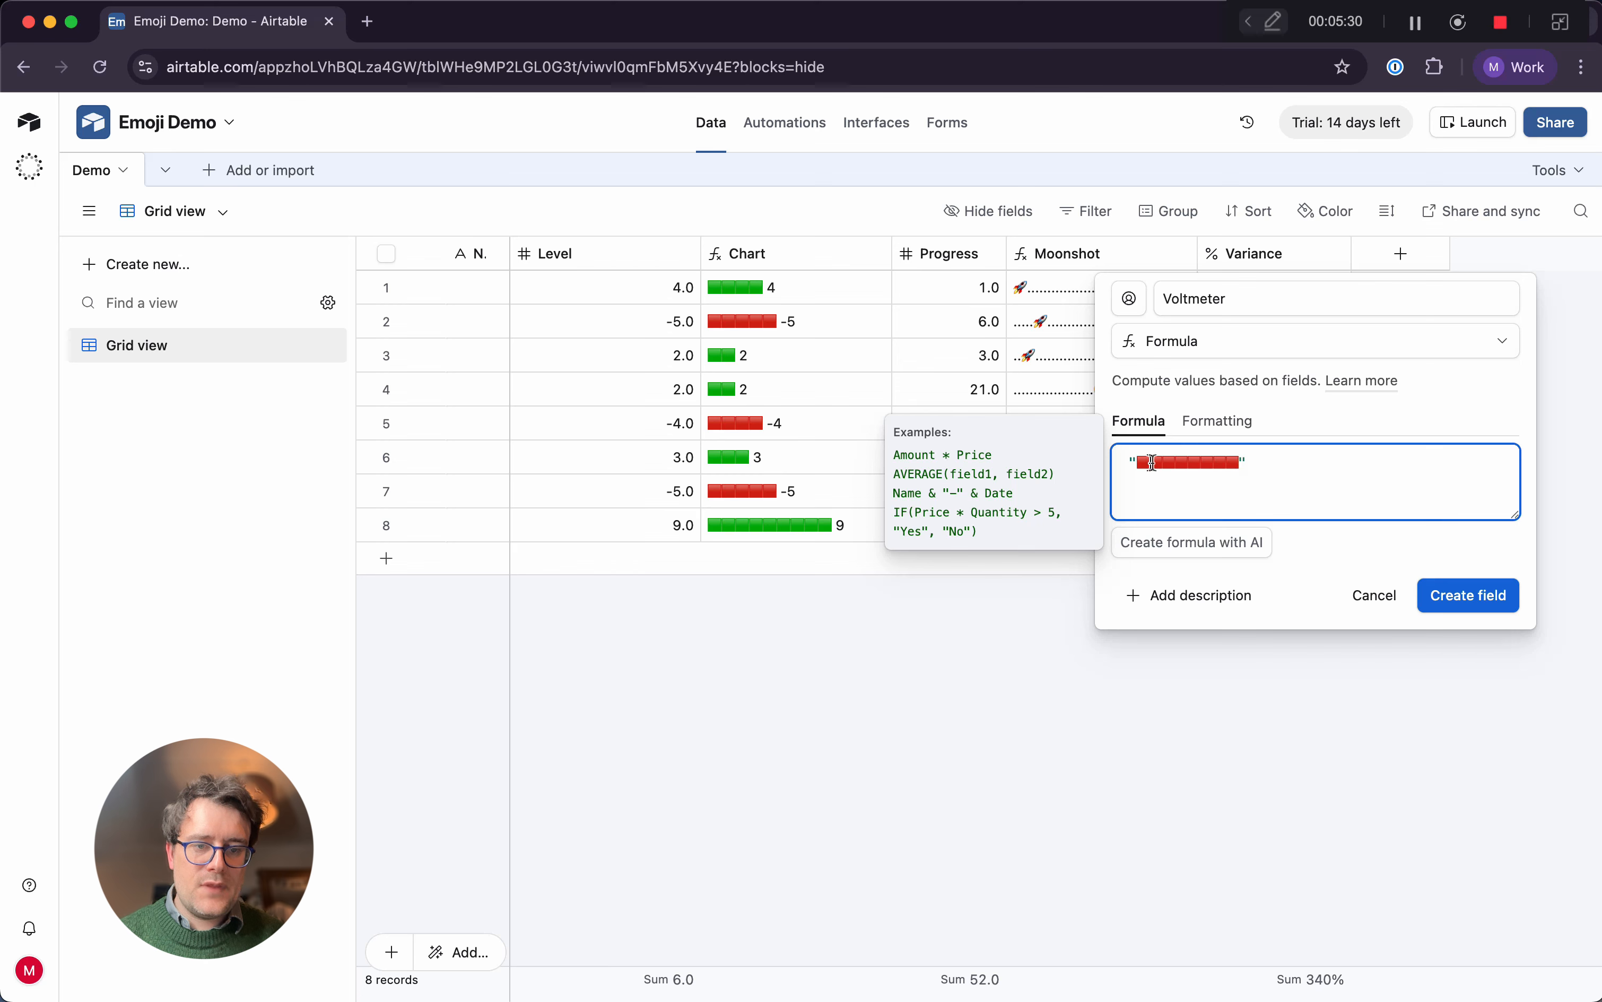
Insert eight orange square emojis 🟧 in the middle of the red squares, leaving four red ones on each side
left_click(1188, 461)
key("ctrl+super+space")
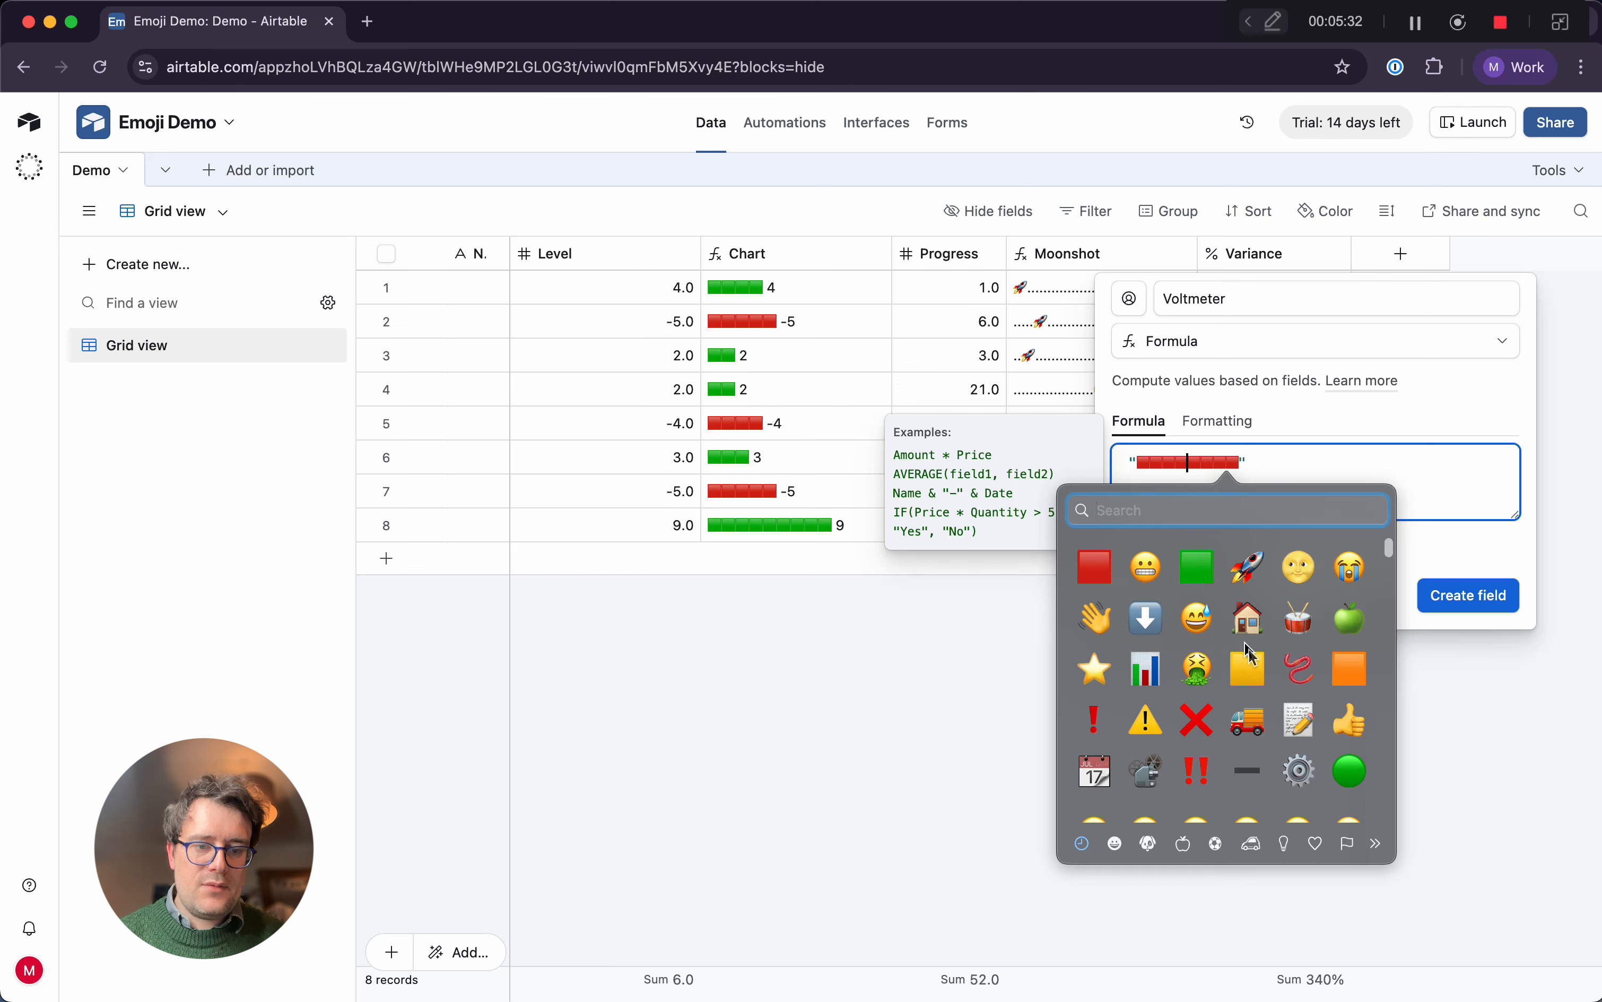
left_click(1351, 668)
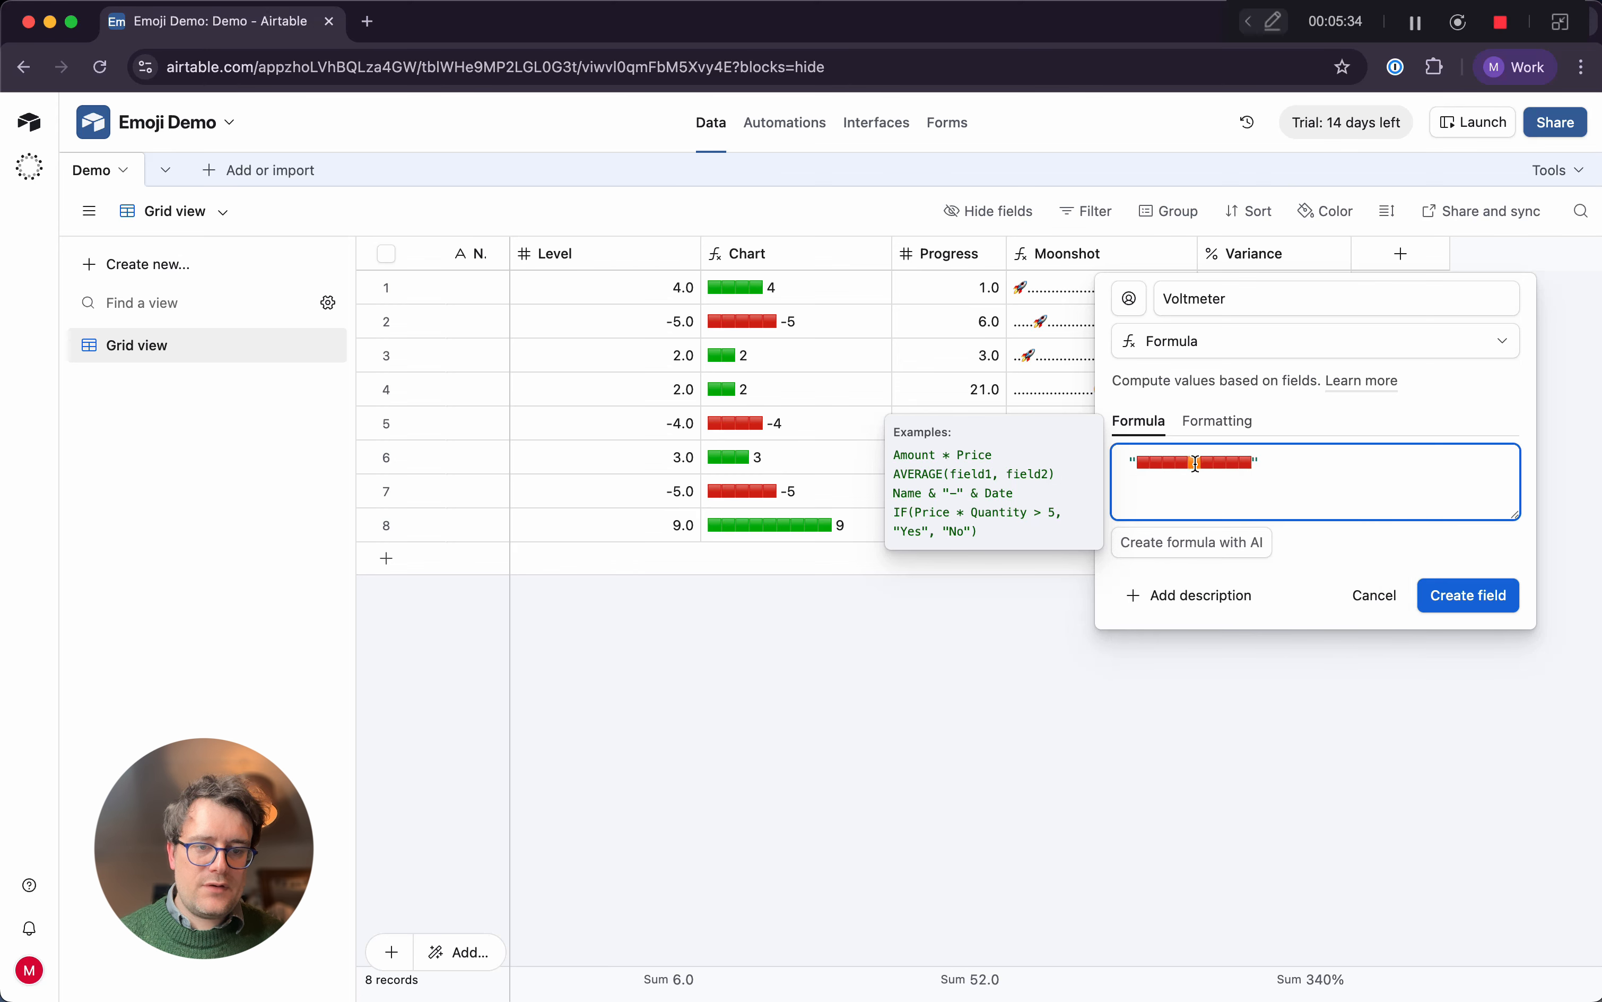
left_click_drag(1199, 463, 1189, 464)
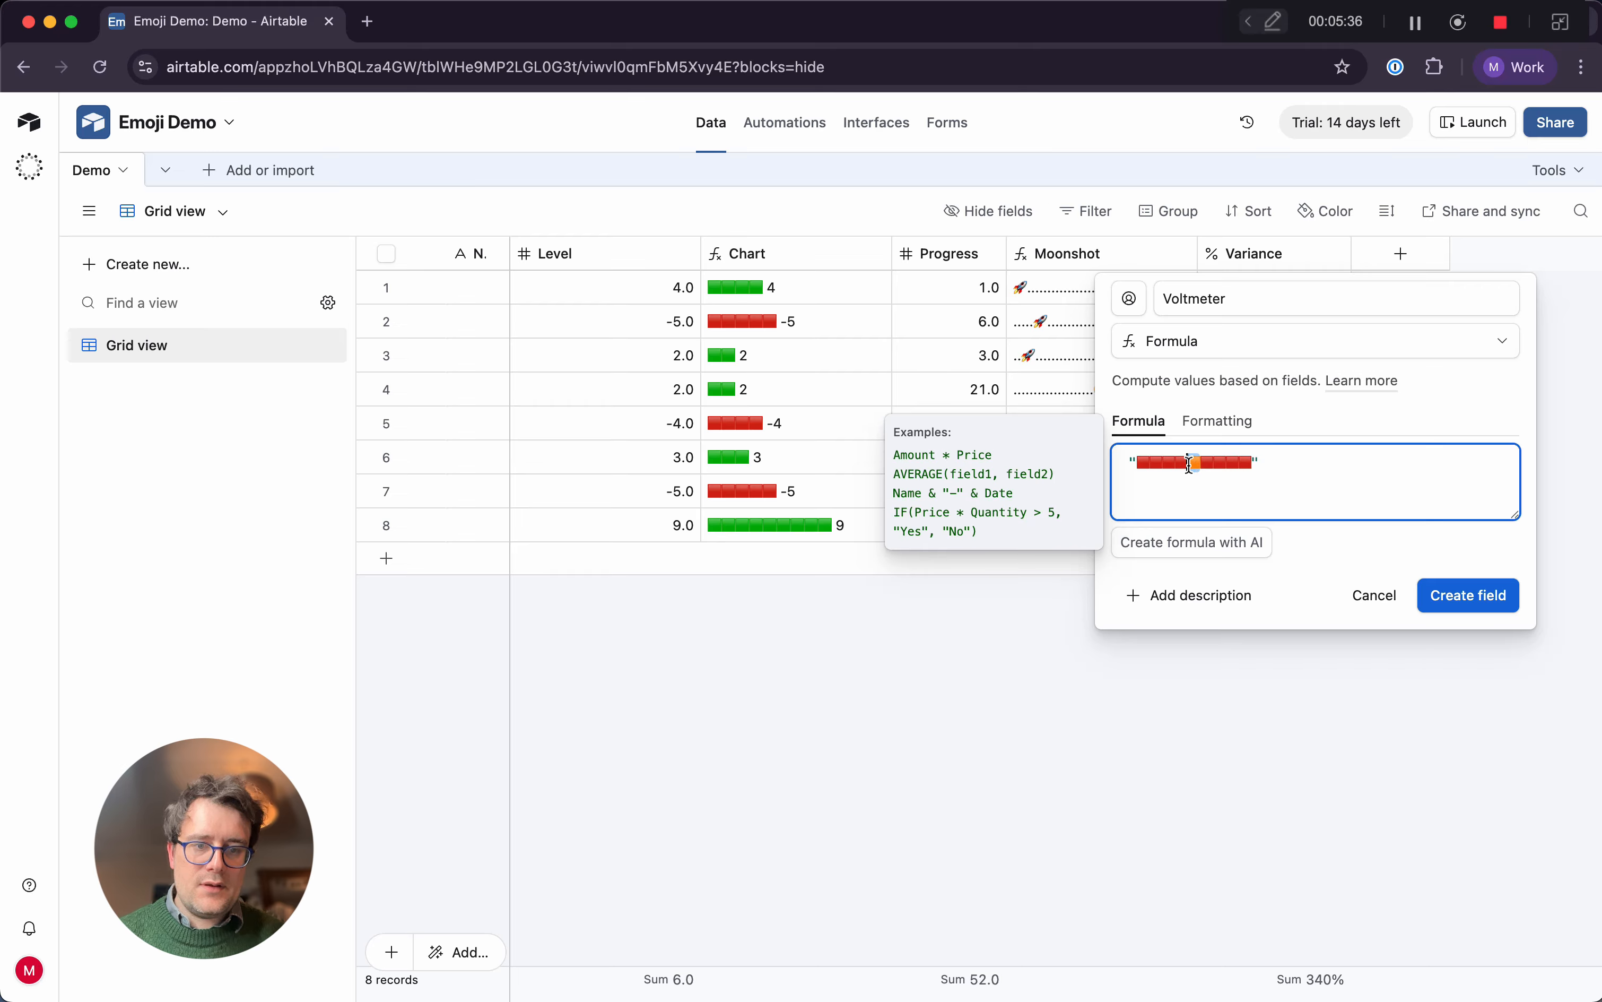
key("super+v")
key("super+v")
key("super+v")
key("super+v")
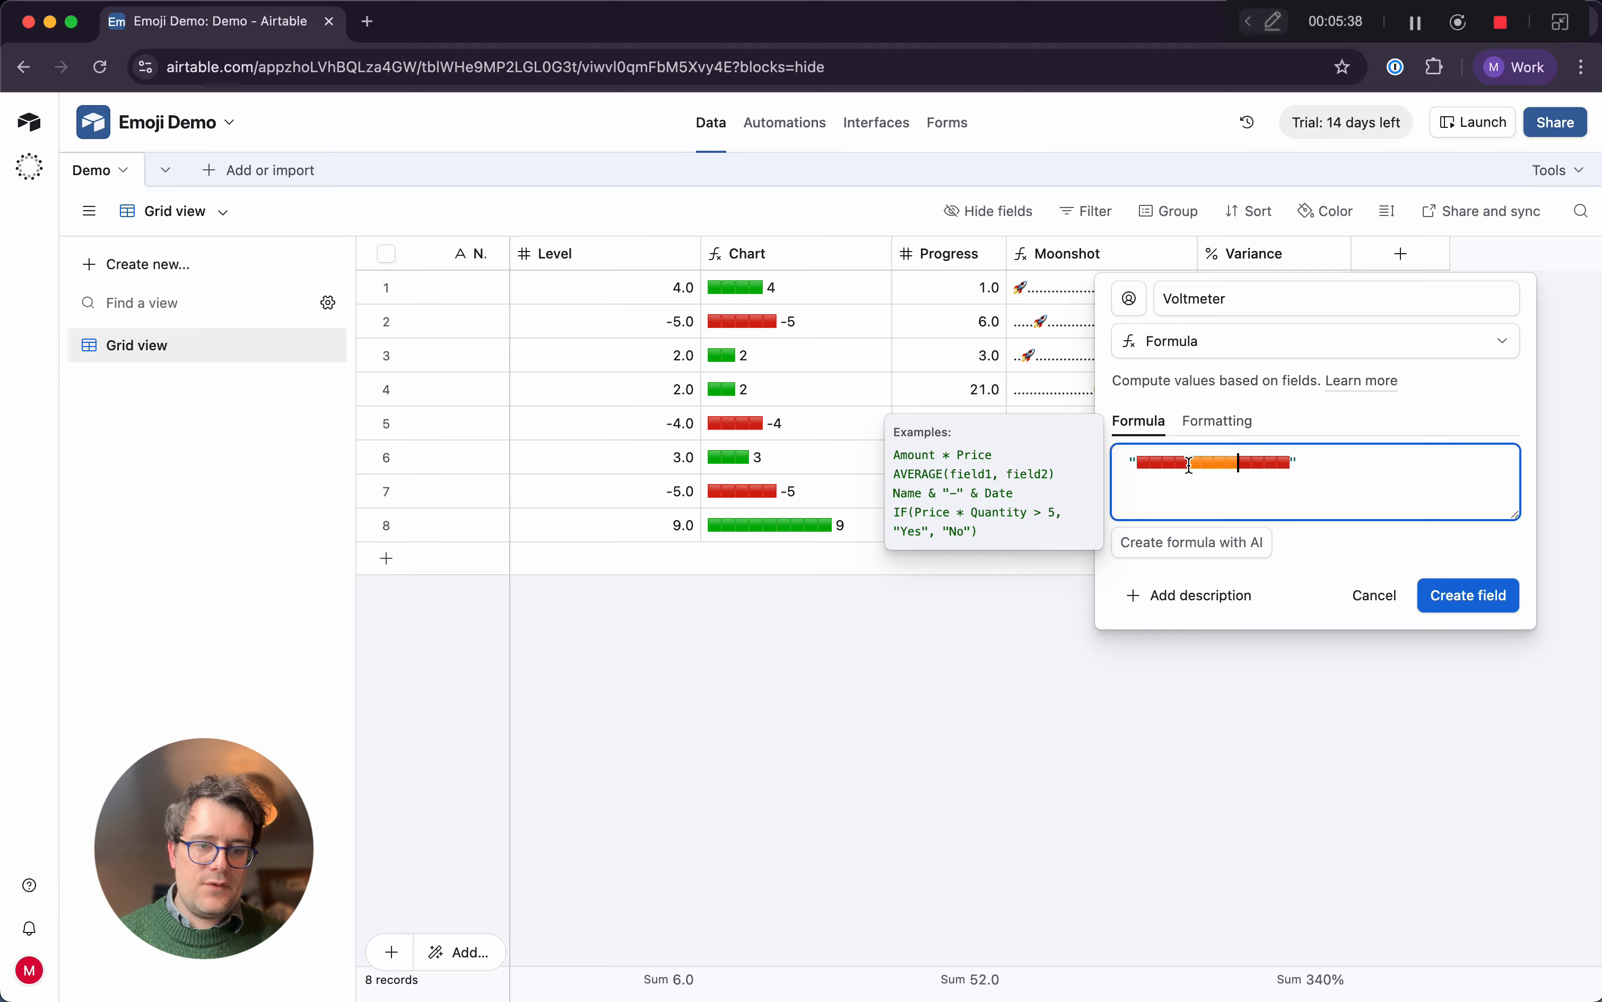
key("super+v")
key("super+v")
key("super+v")
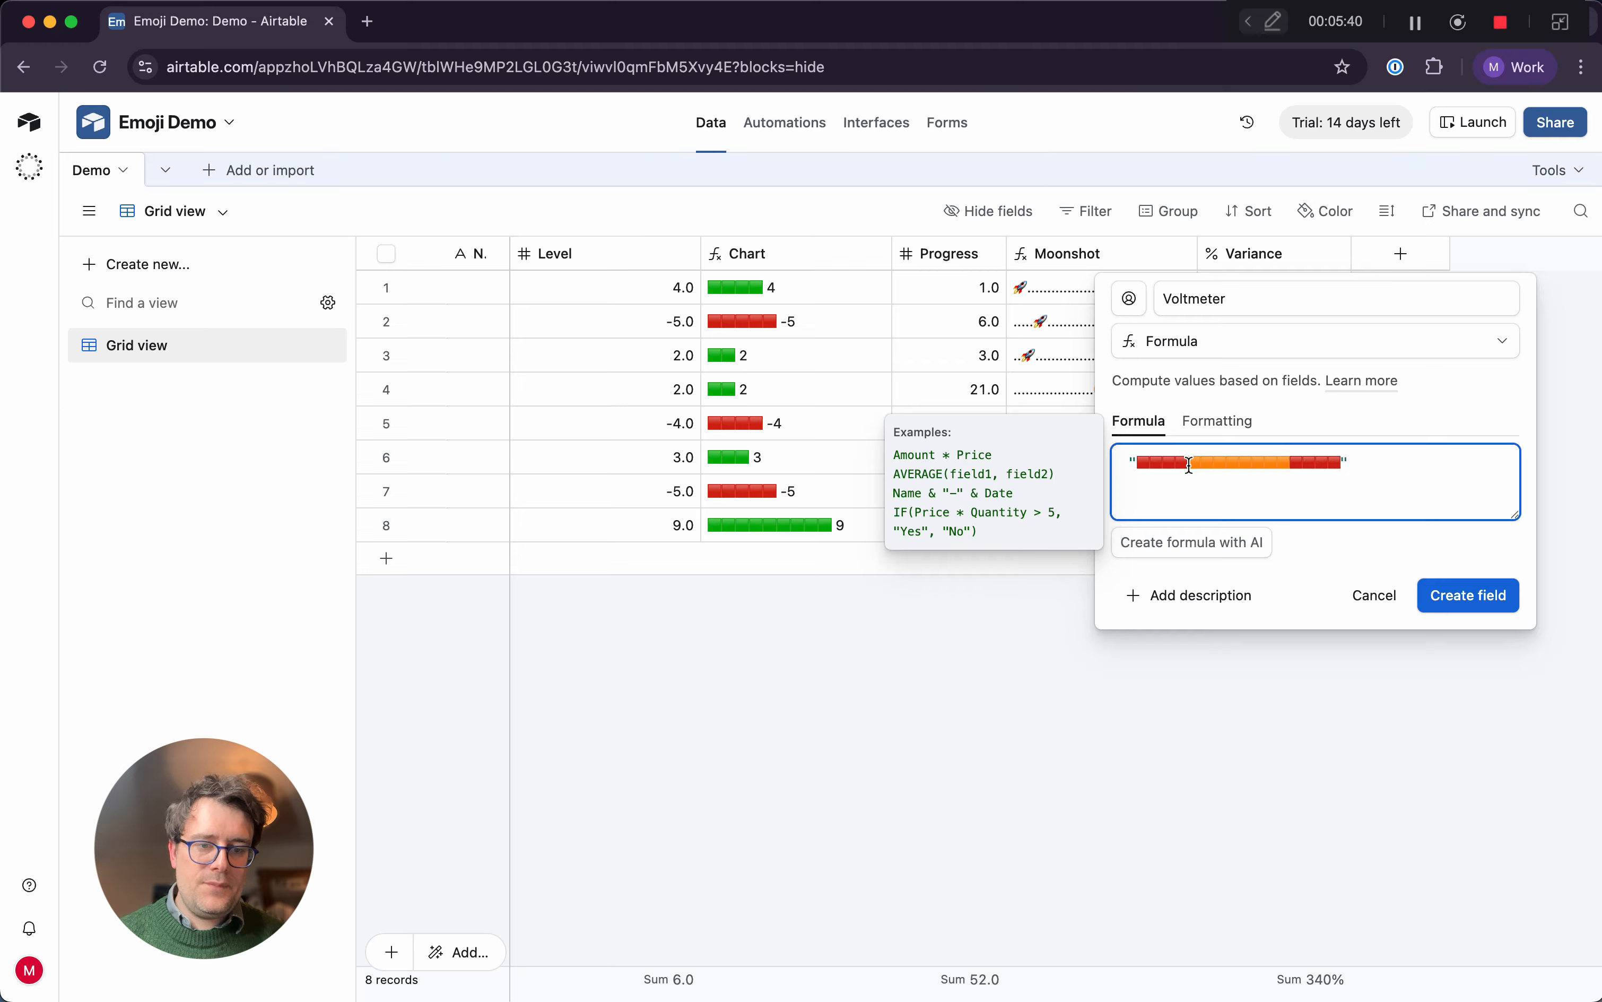
Insert five green square emojis 🟩 in the middle of the orange squares
key("ctrl+super+space")
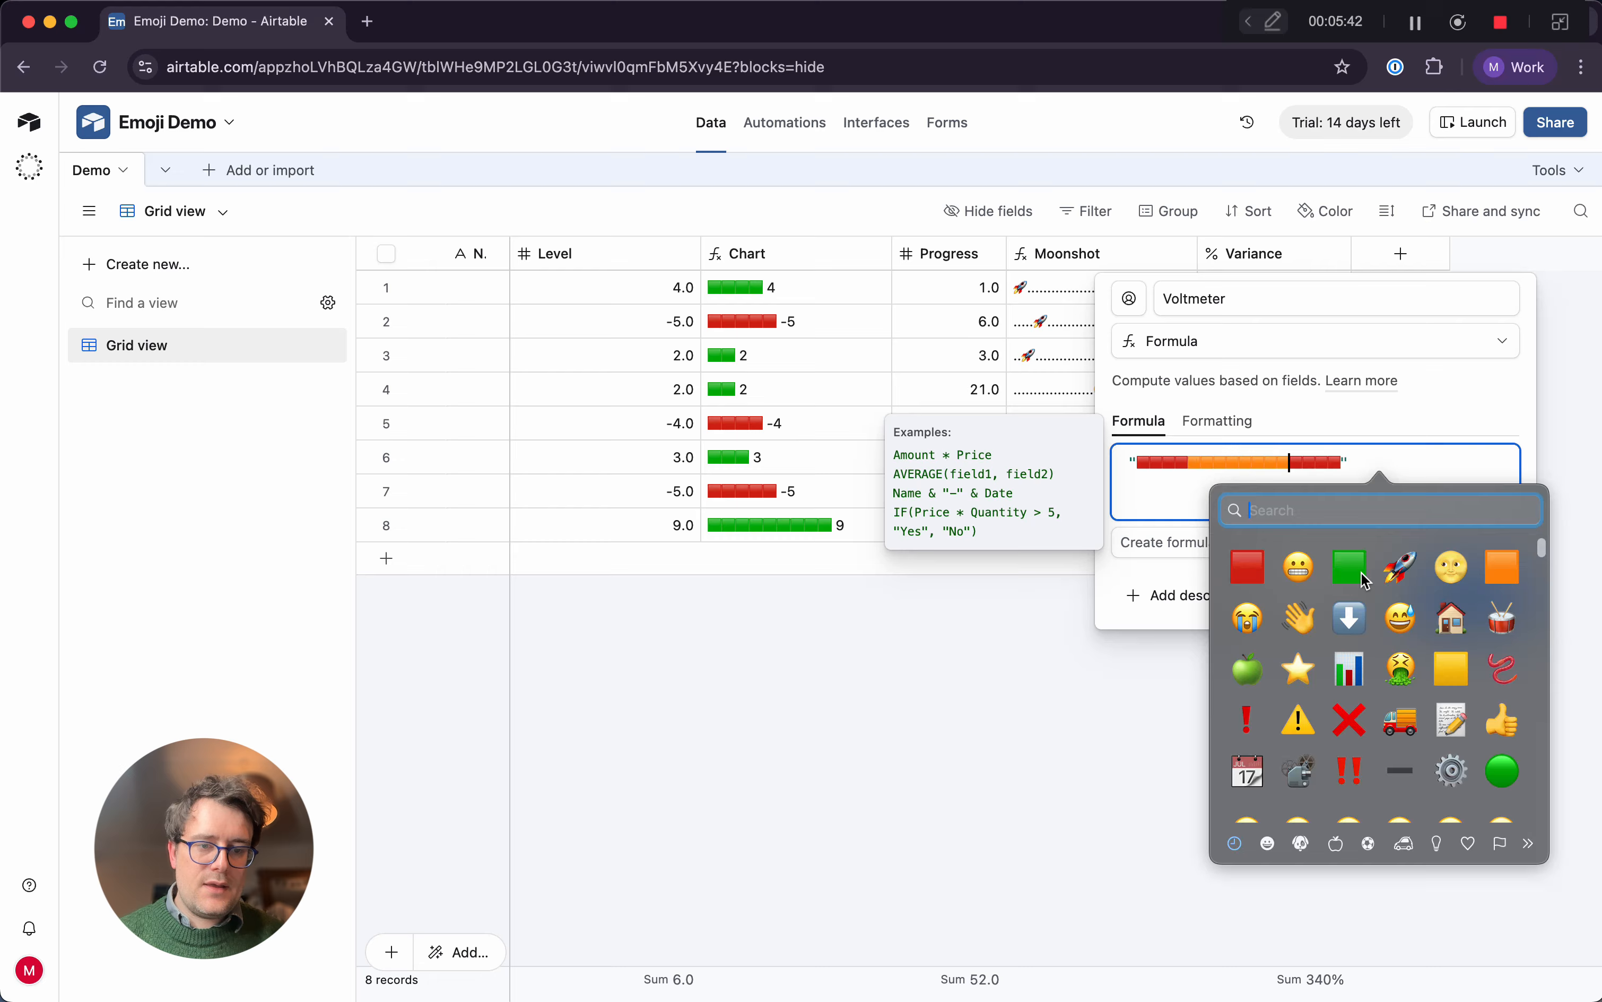
left_click(1267, 469)
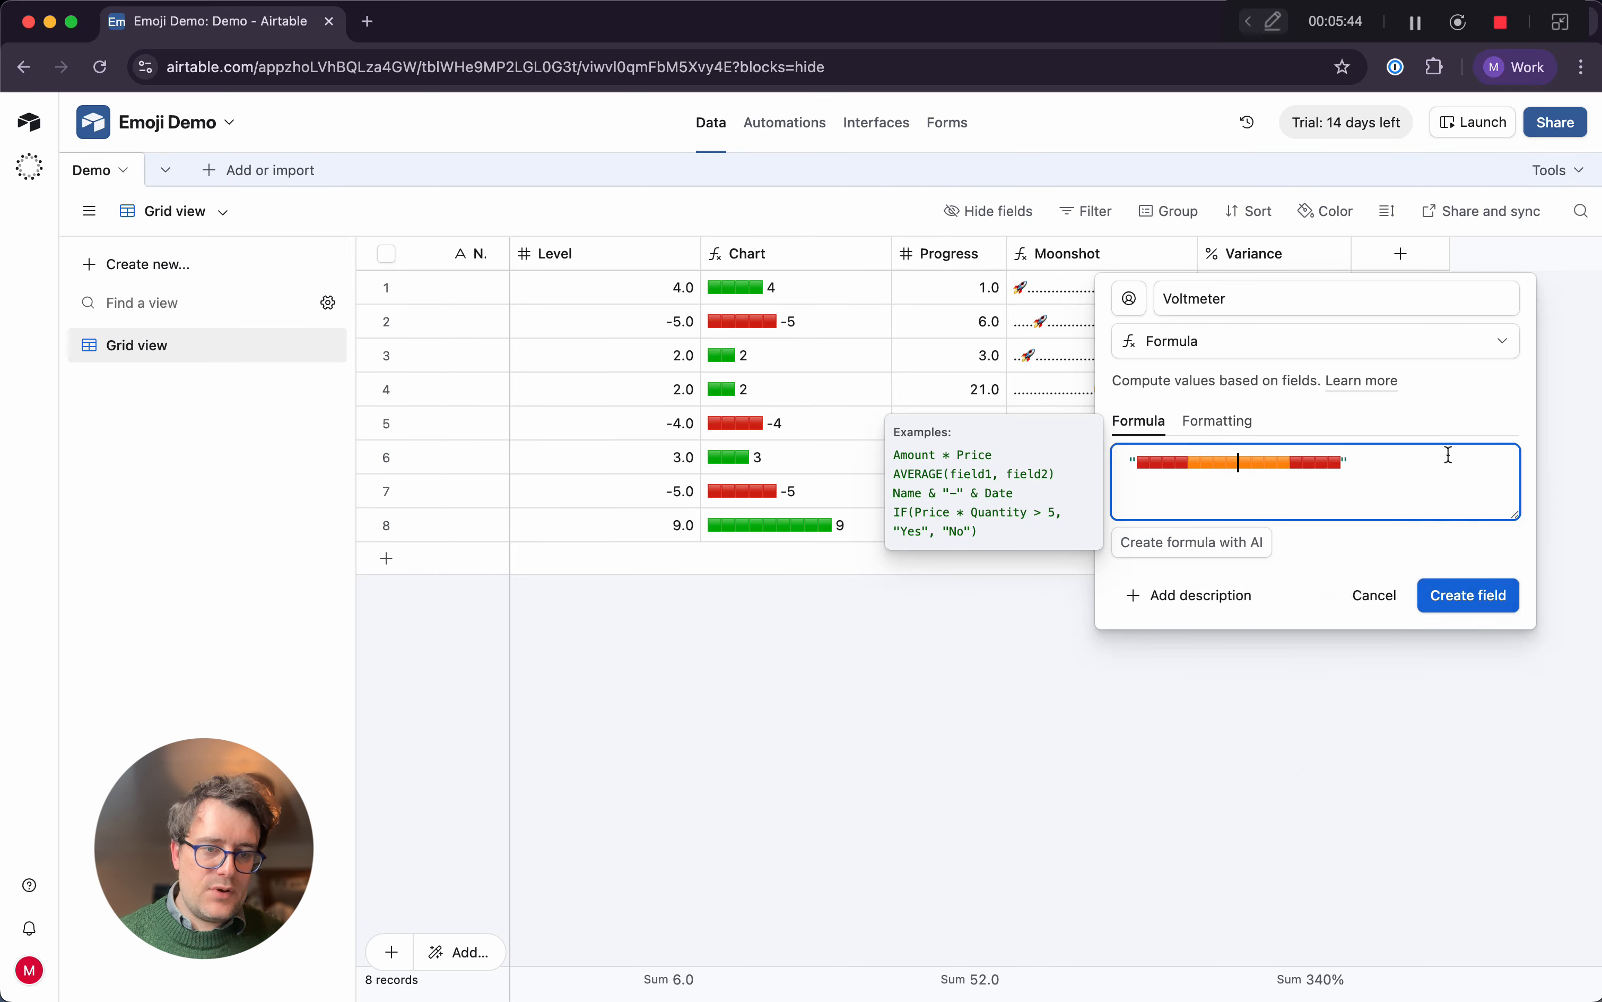
key("ctrl+super+space")
left_click(1240, 584)
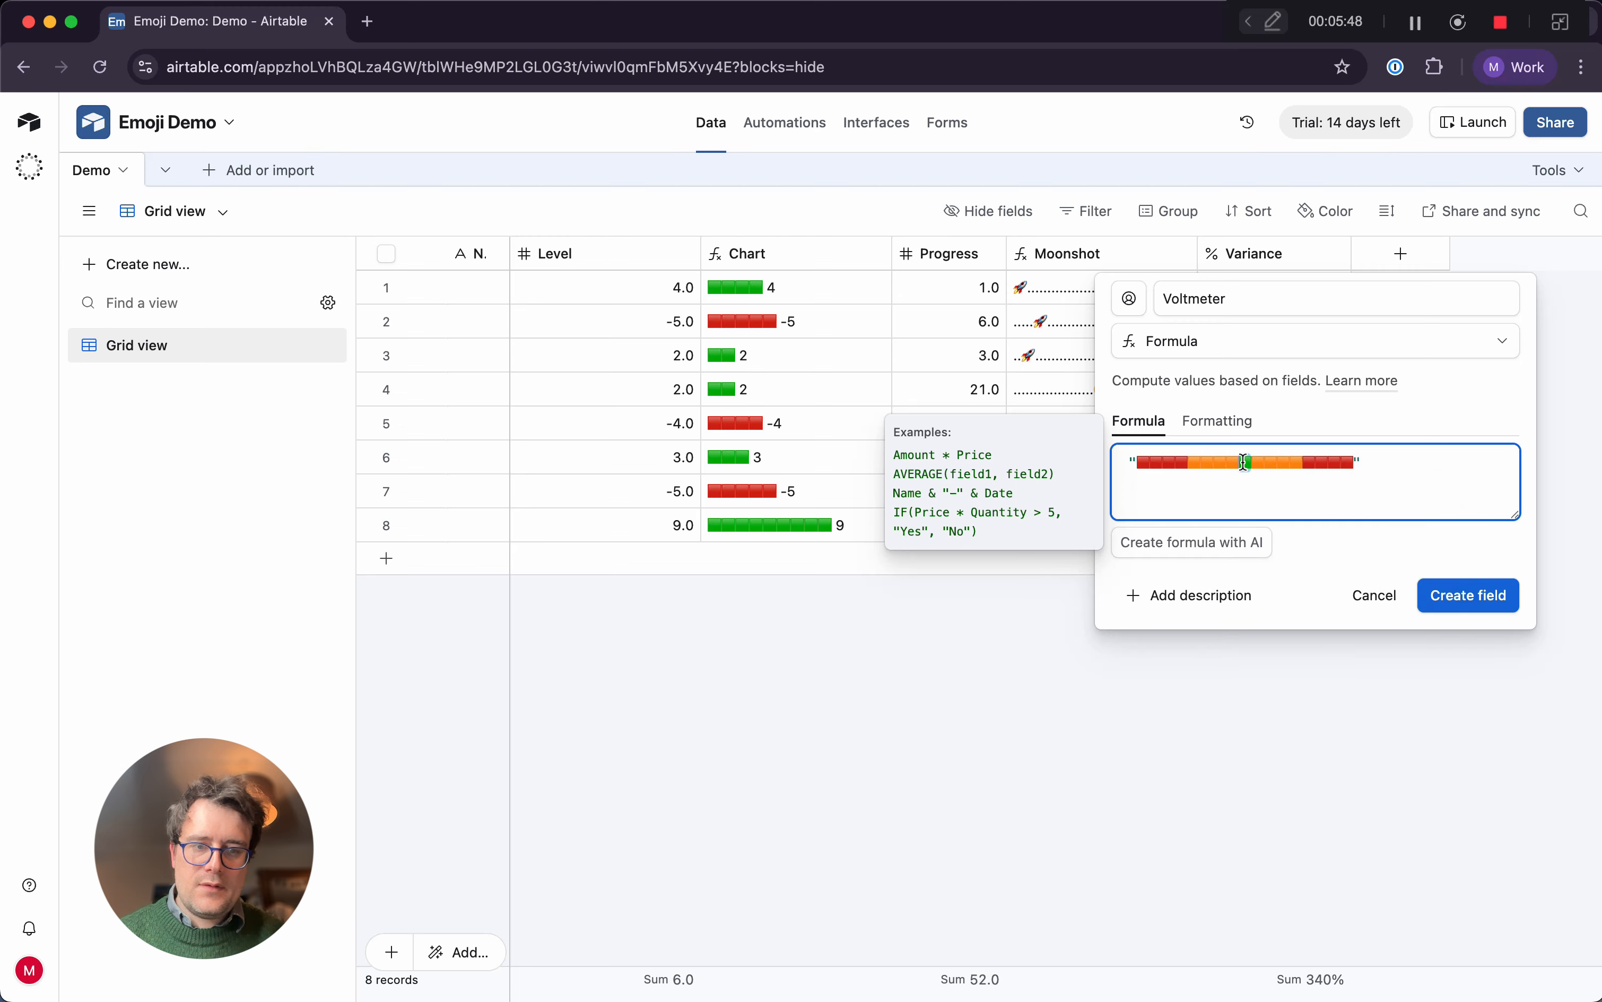
key("super+v")
key("super+v")
key("super+v")
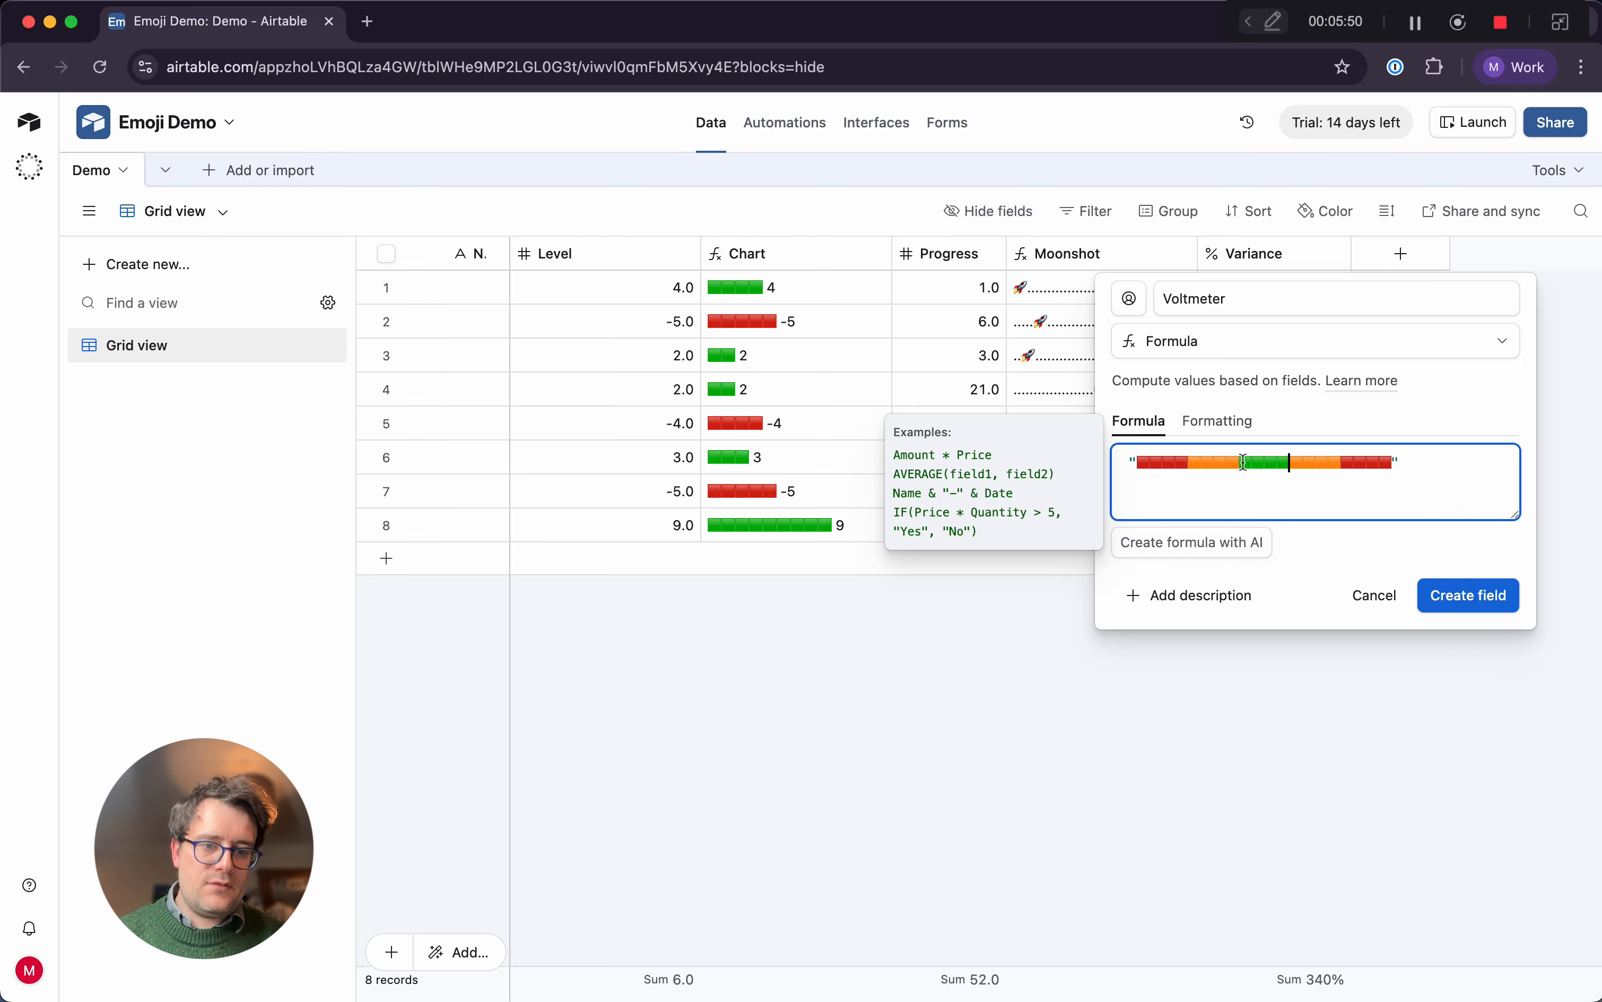
type("🟩")
Replace the four orange squares before the green ones with four yellow square emojis 🟨
left_click_drag(1239, 462, 1188, 462)
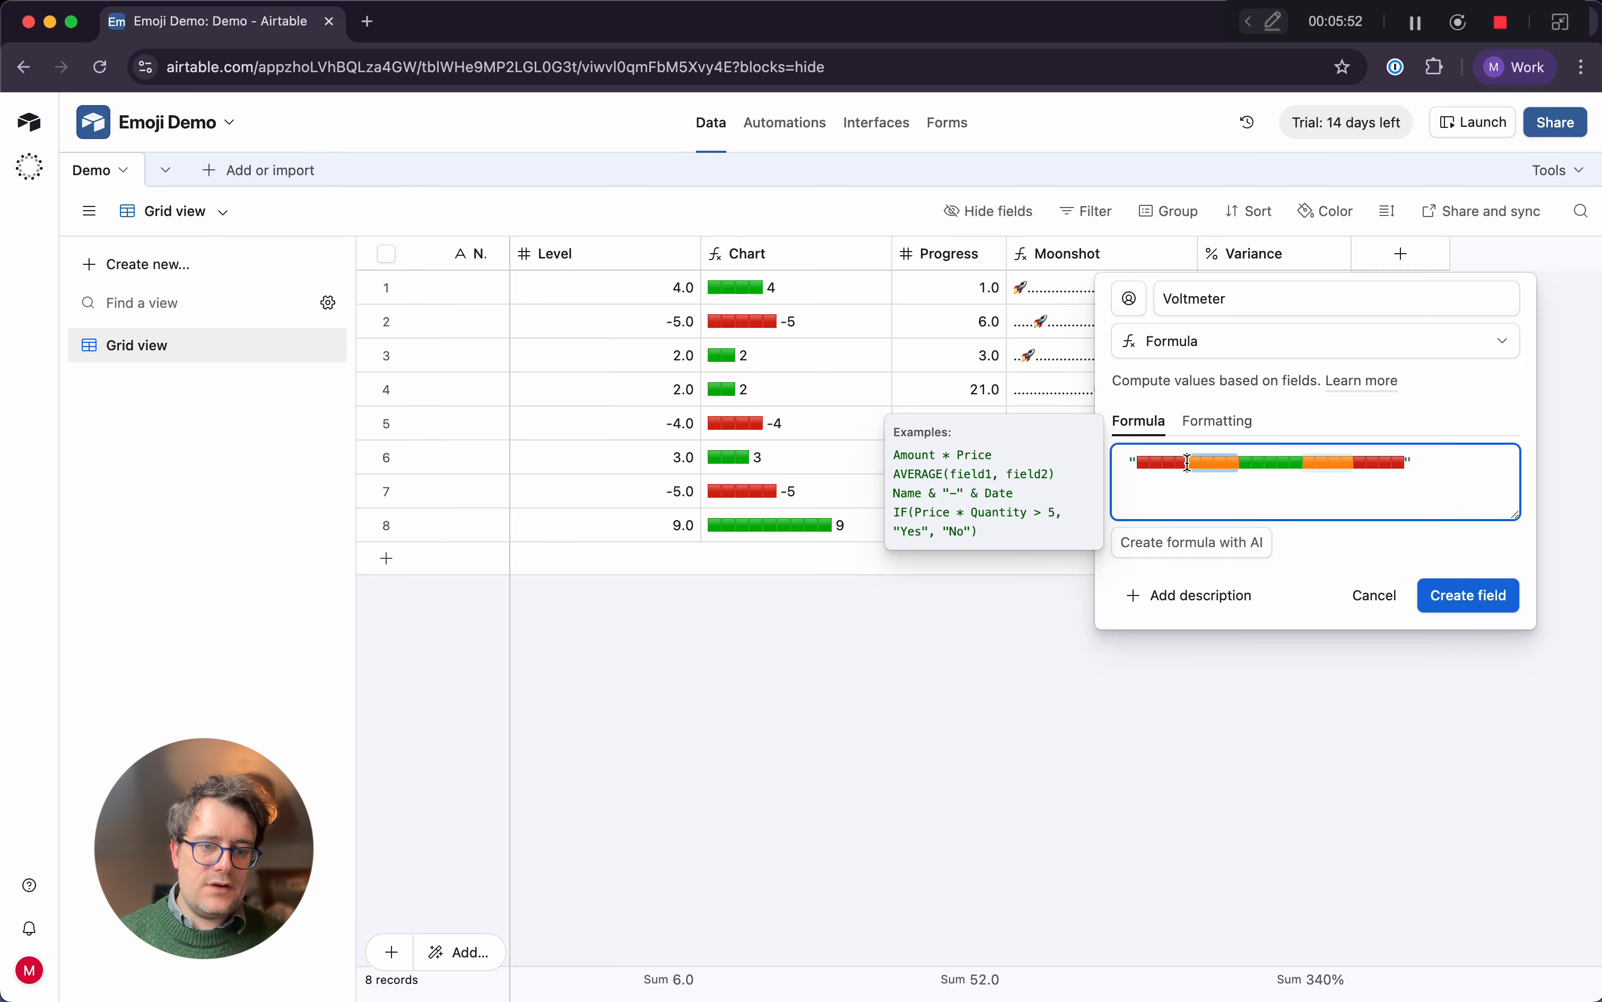
key("BackSpace")
key("ctrl+super+space")
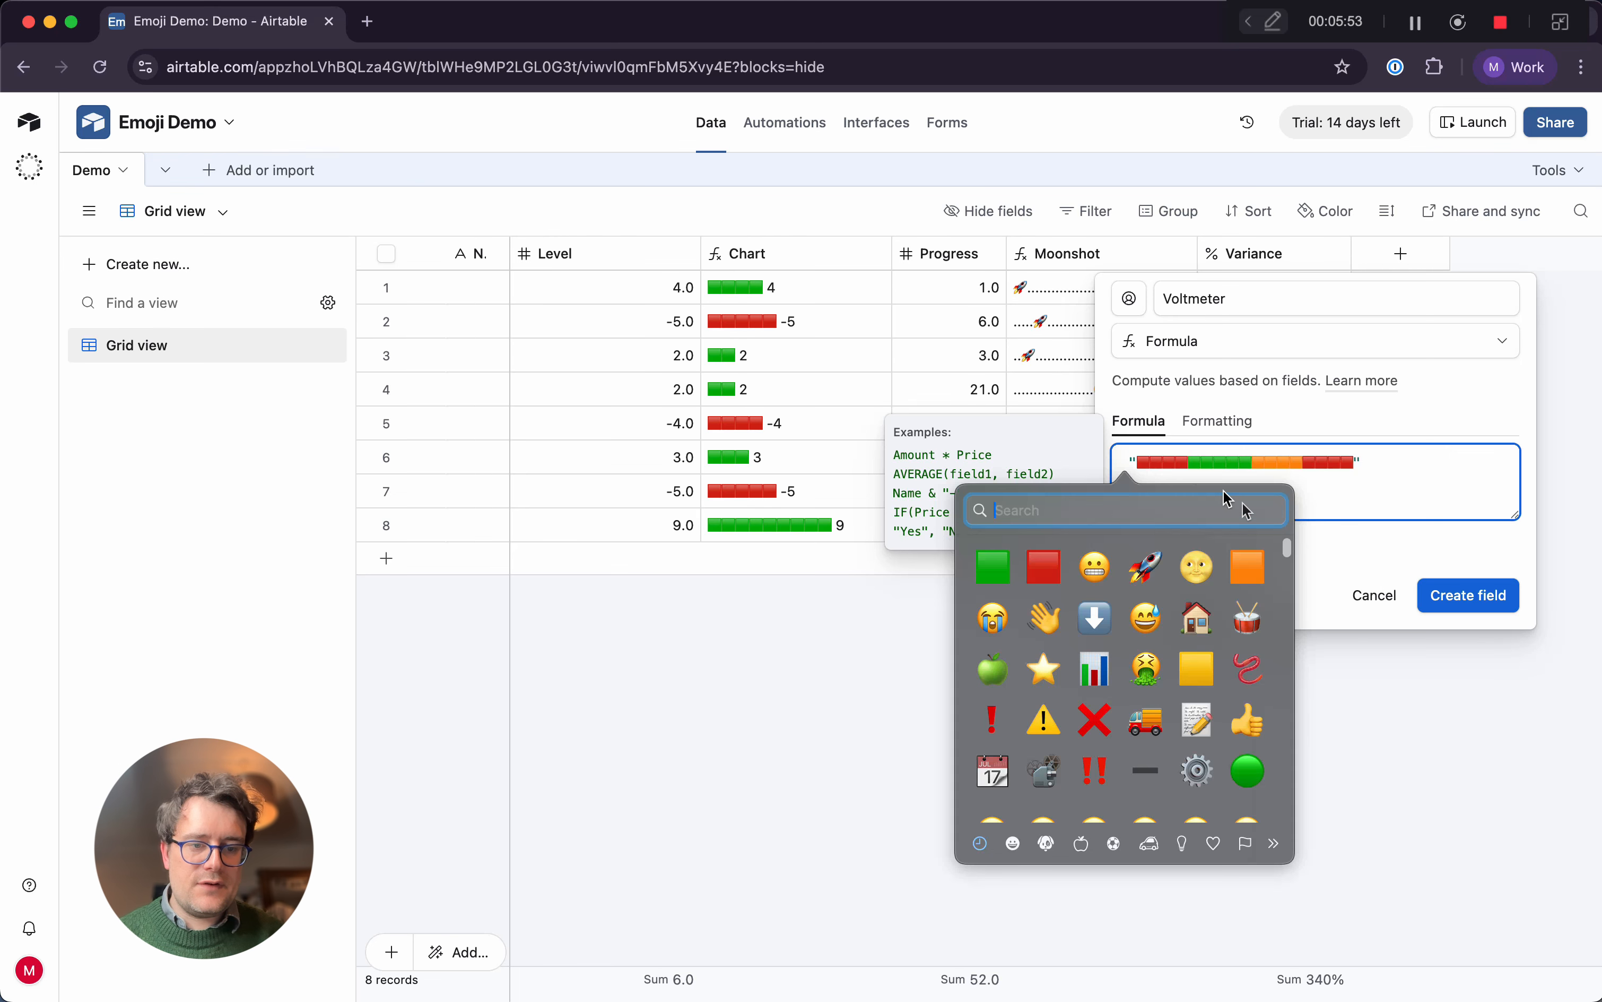
left_click(1197, 668)
left_click_drag(1199, 464, 1191, 464)
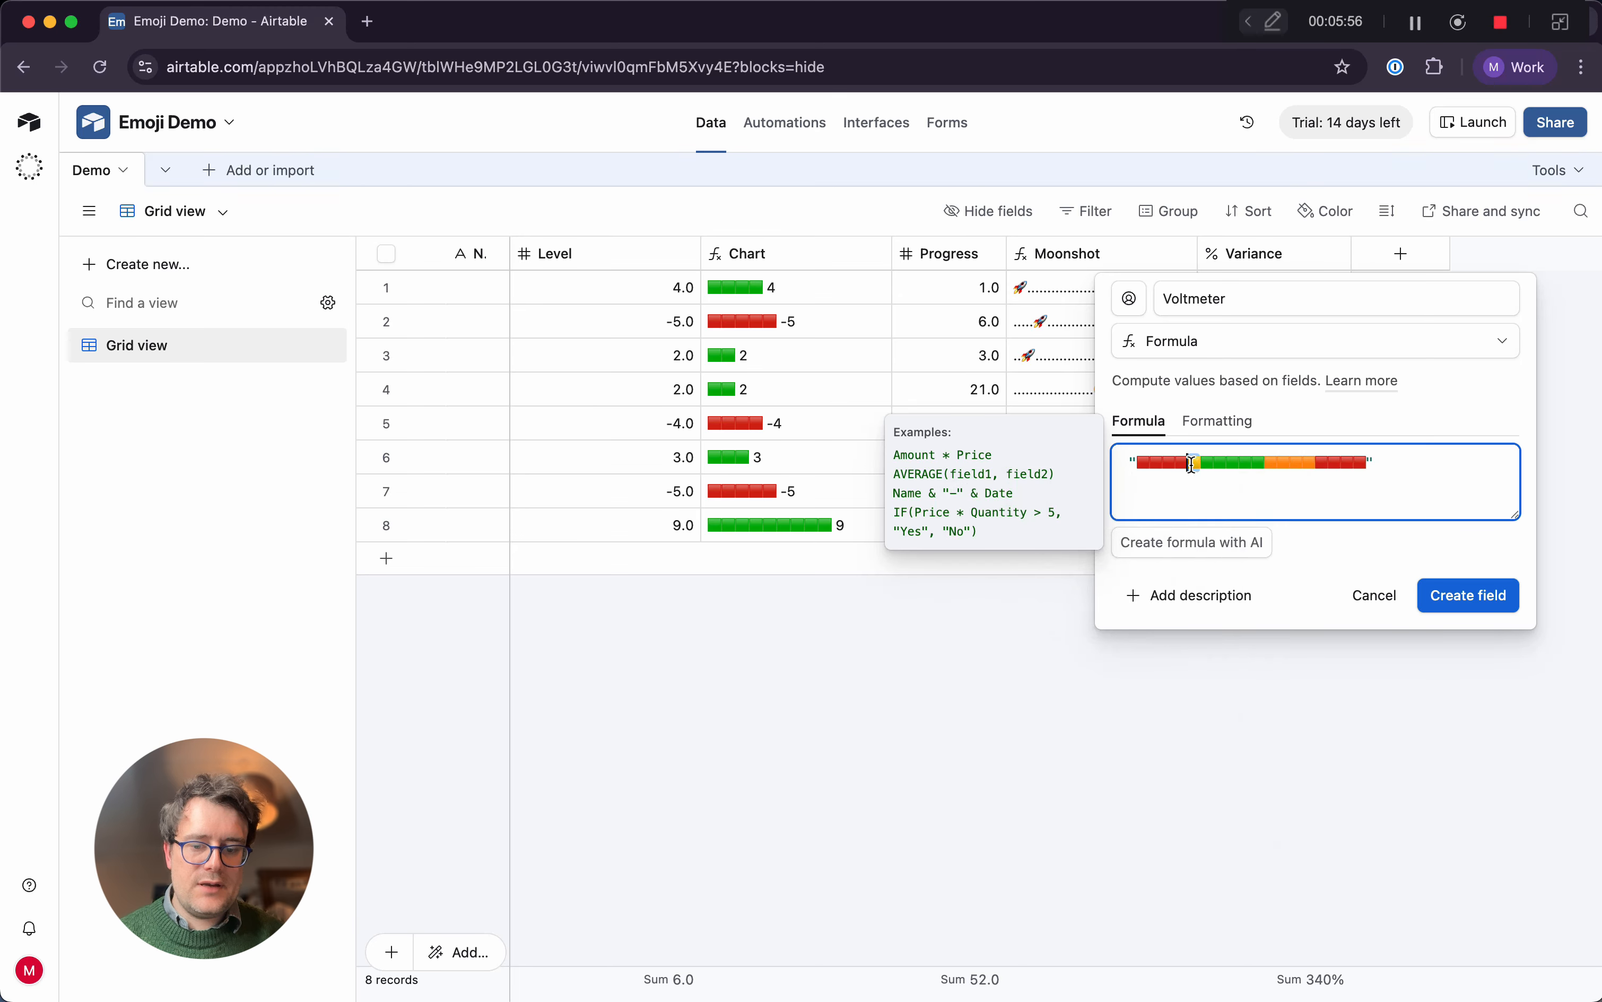
key("ctrl+c")
key("ctrl+v")
key("ctrl+v")
key("ctrl+v")
key("ctrl+v")
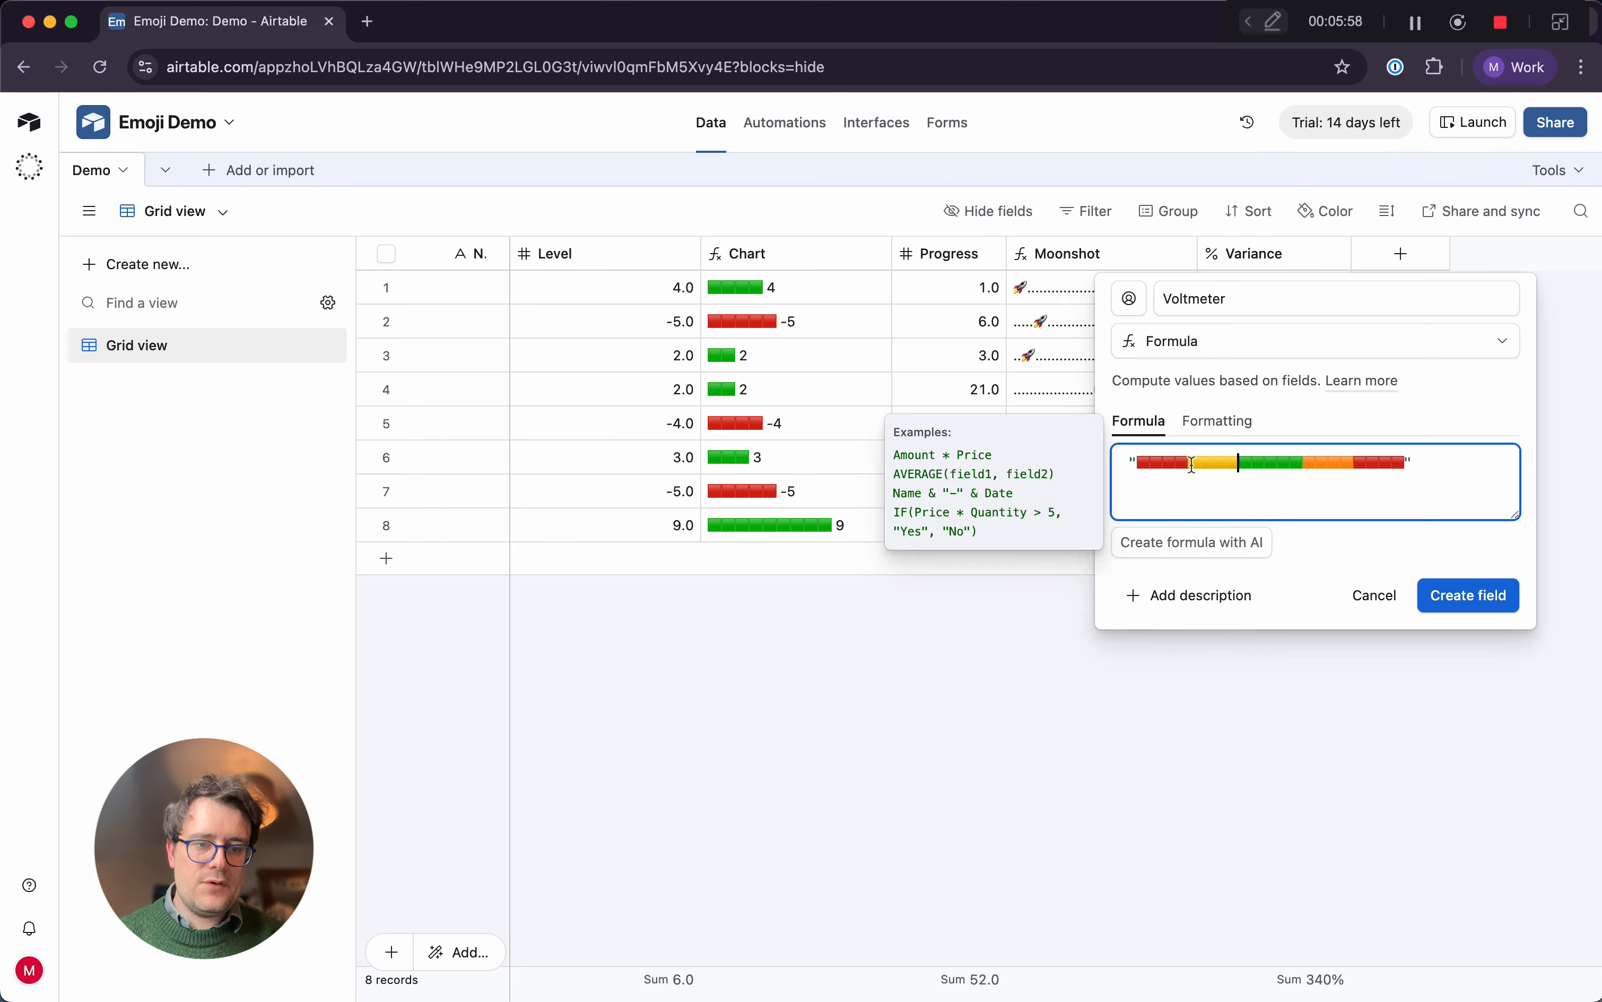
Replace the four orange squares after the green ones with four yellow square emojis 🟨
left_click_drag(1354, 463, 1302, 463)
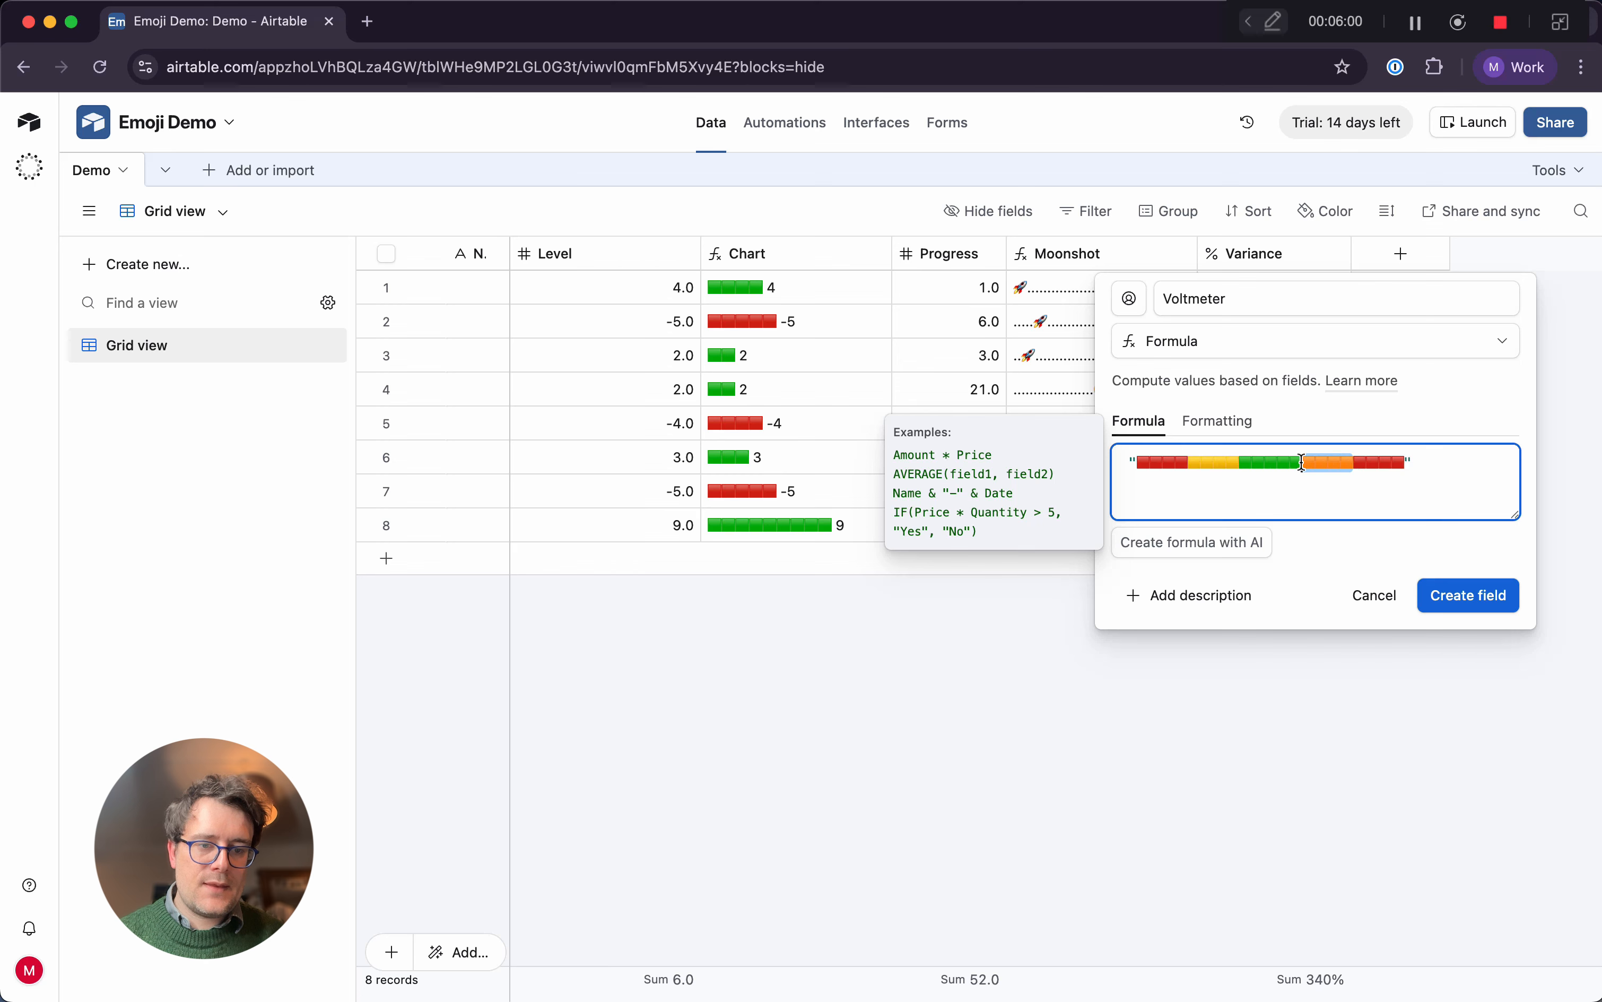
key("super+v")
key("super+v")
key("super+v")
key("super+v")
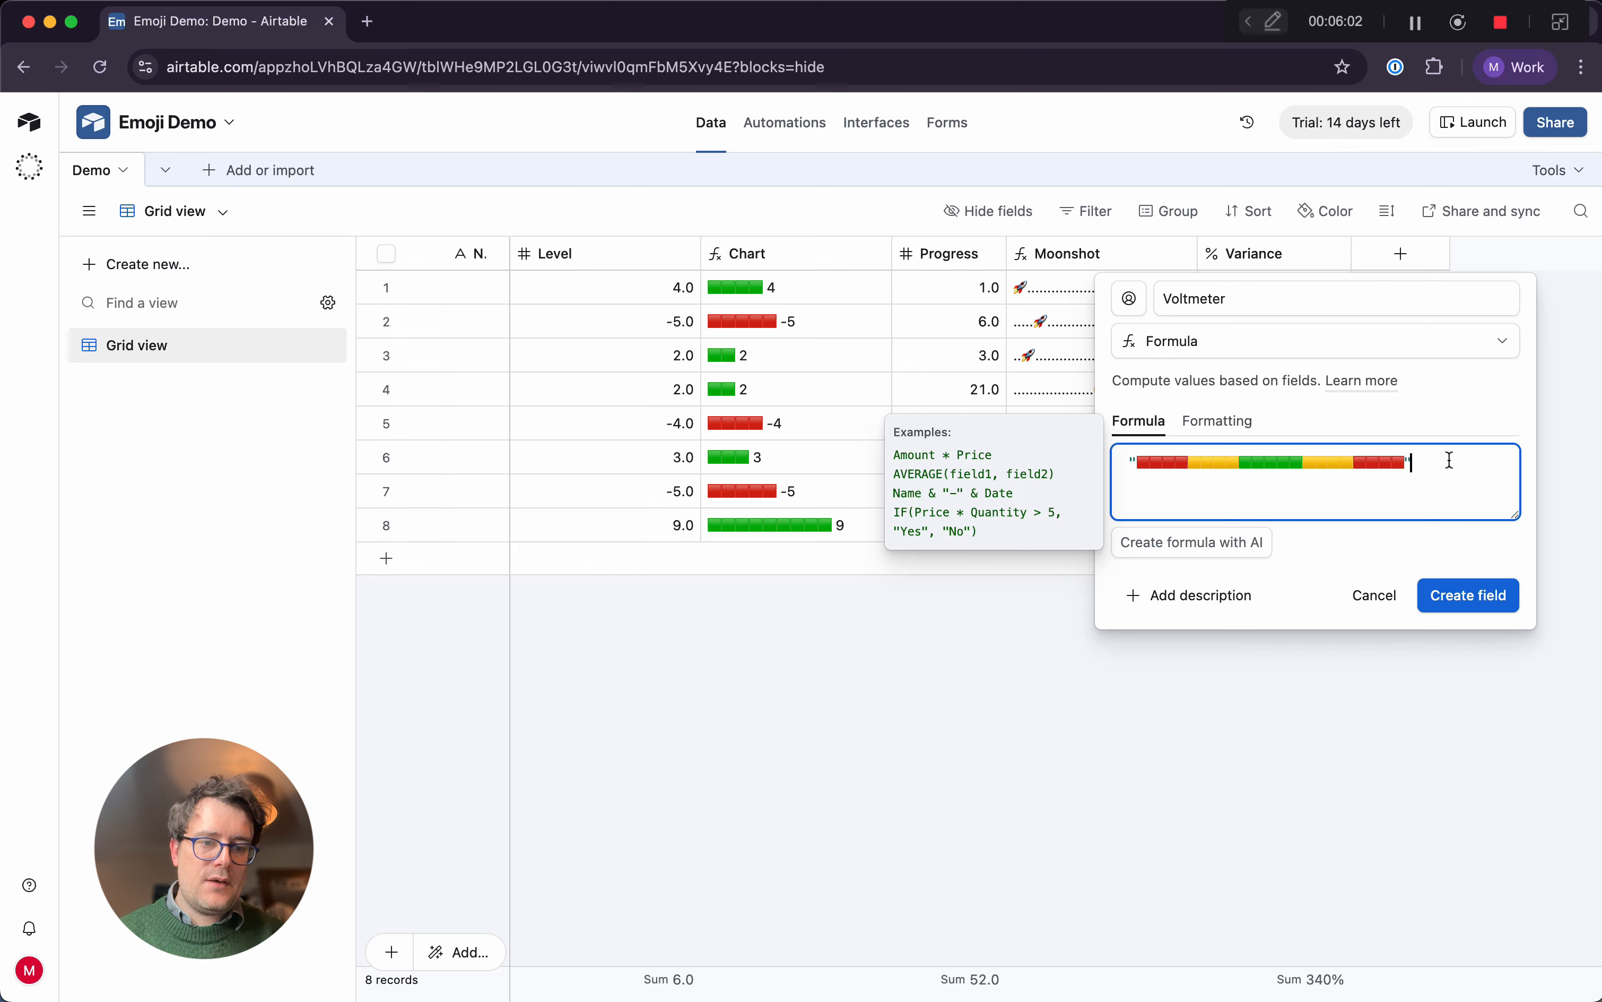
Try to wrap the Voltmeter emoji string in a SUBSTITUTE function
left_click(1132, 460)
type("SUB")
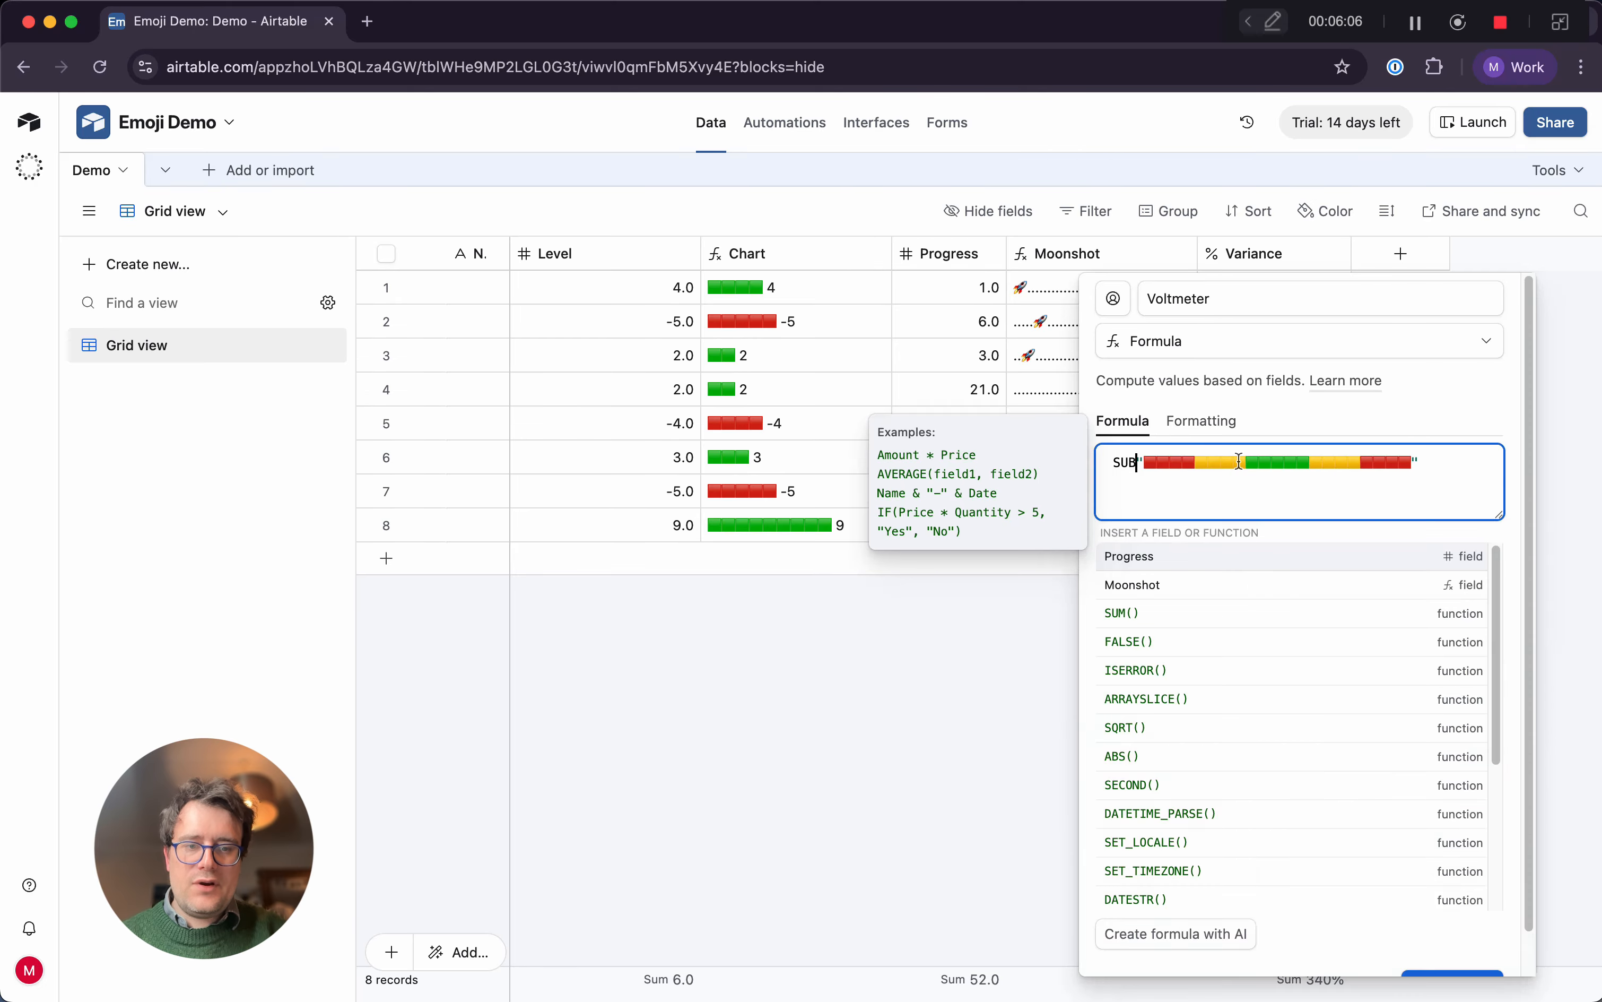
key("Tab")
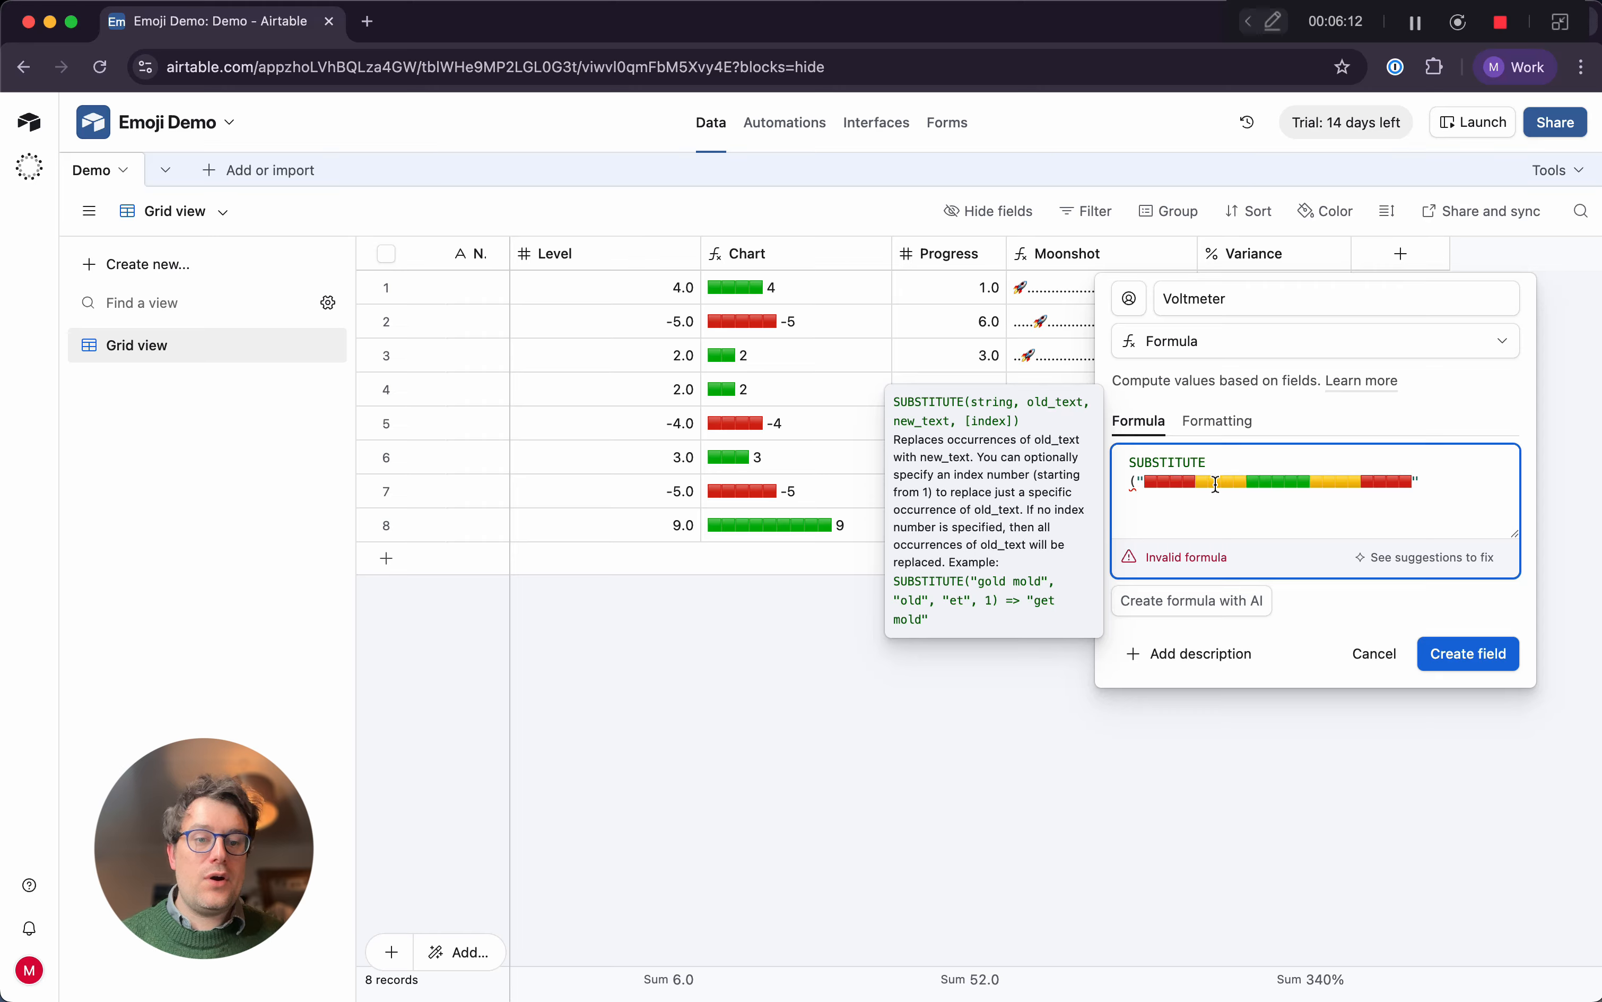
key("BackSpace")
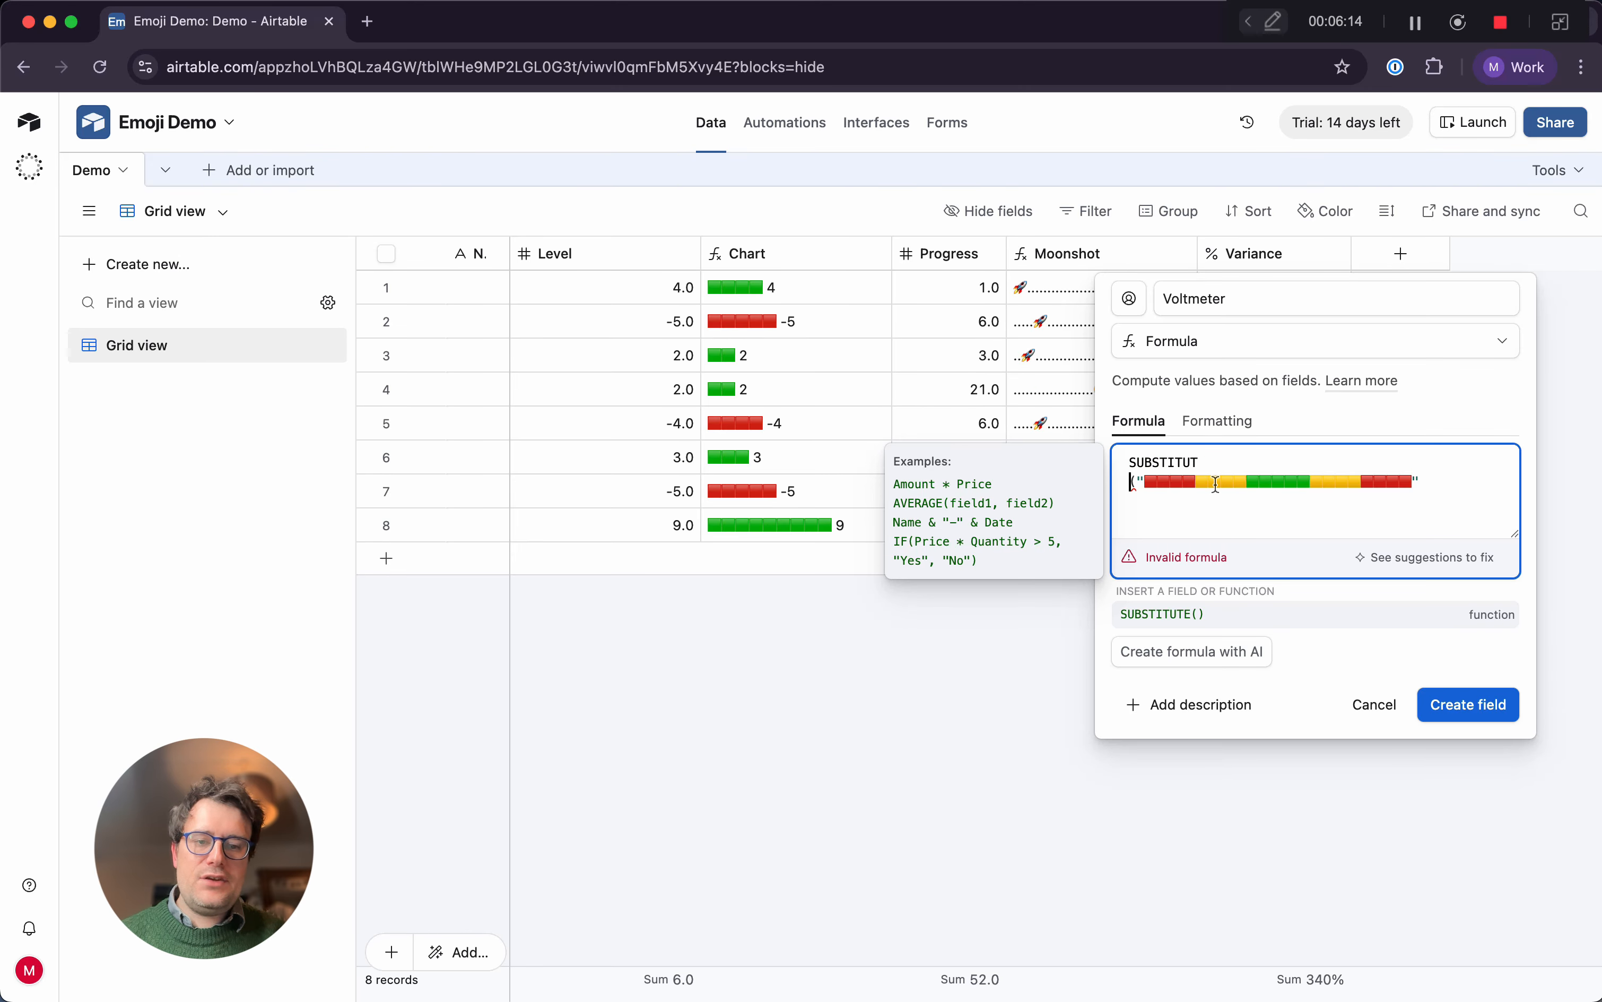
type("E")
left_click(1458, 478)
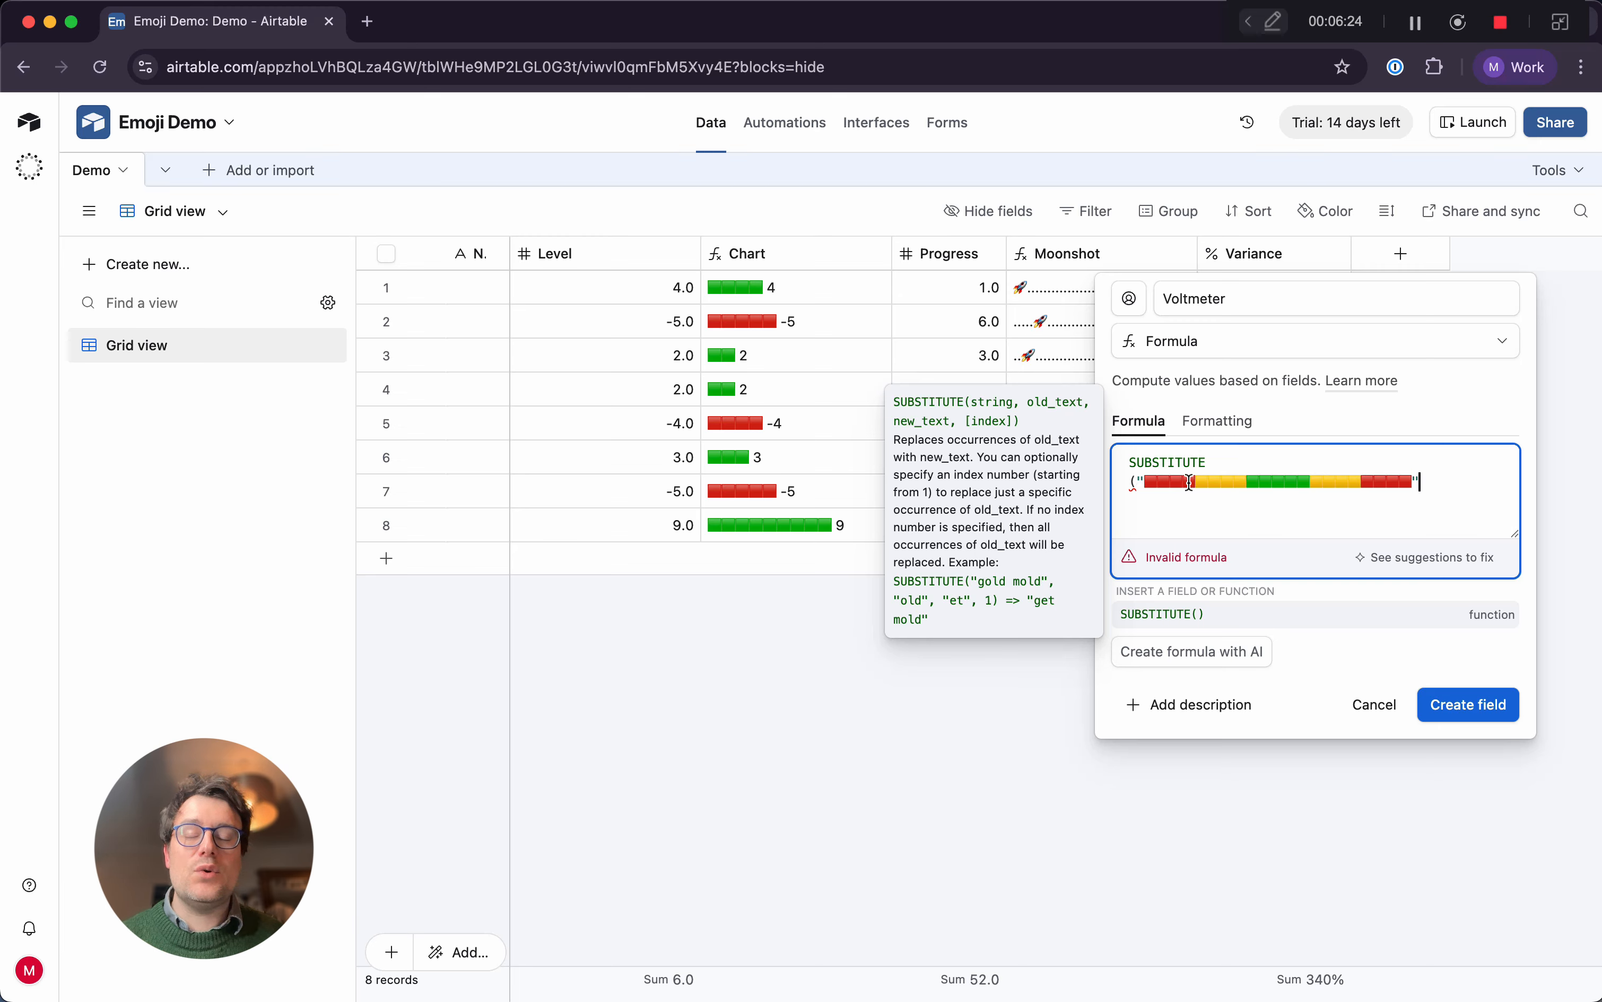
Remove the SUBSTITUTE name and its opening parenthesis from in front of the emoji string
left_click_drag(1234, 465, 1041, 464)
key("BackSpace")
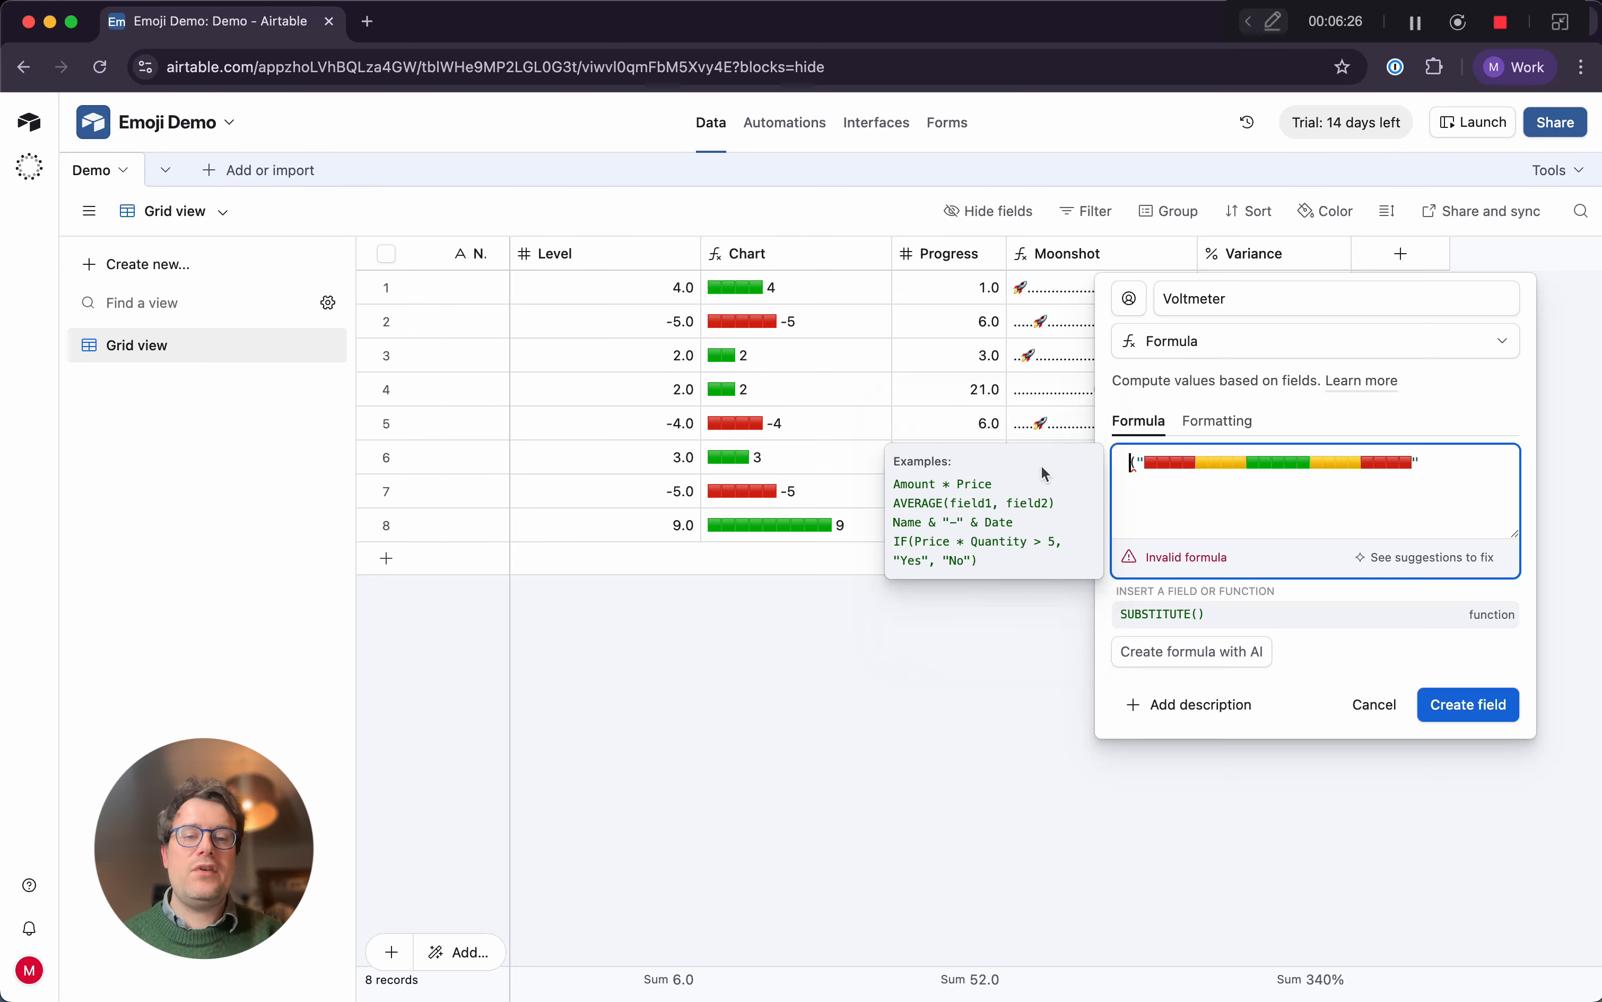
left_click(1138, 467)
key("BackSpace")
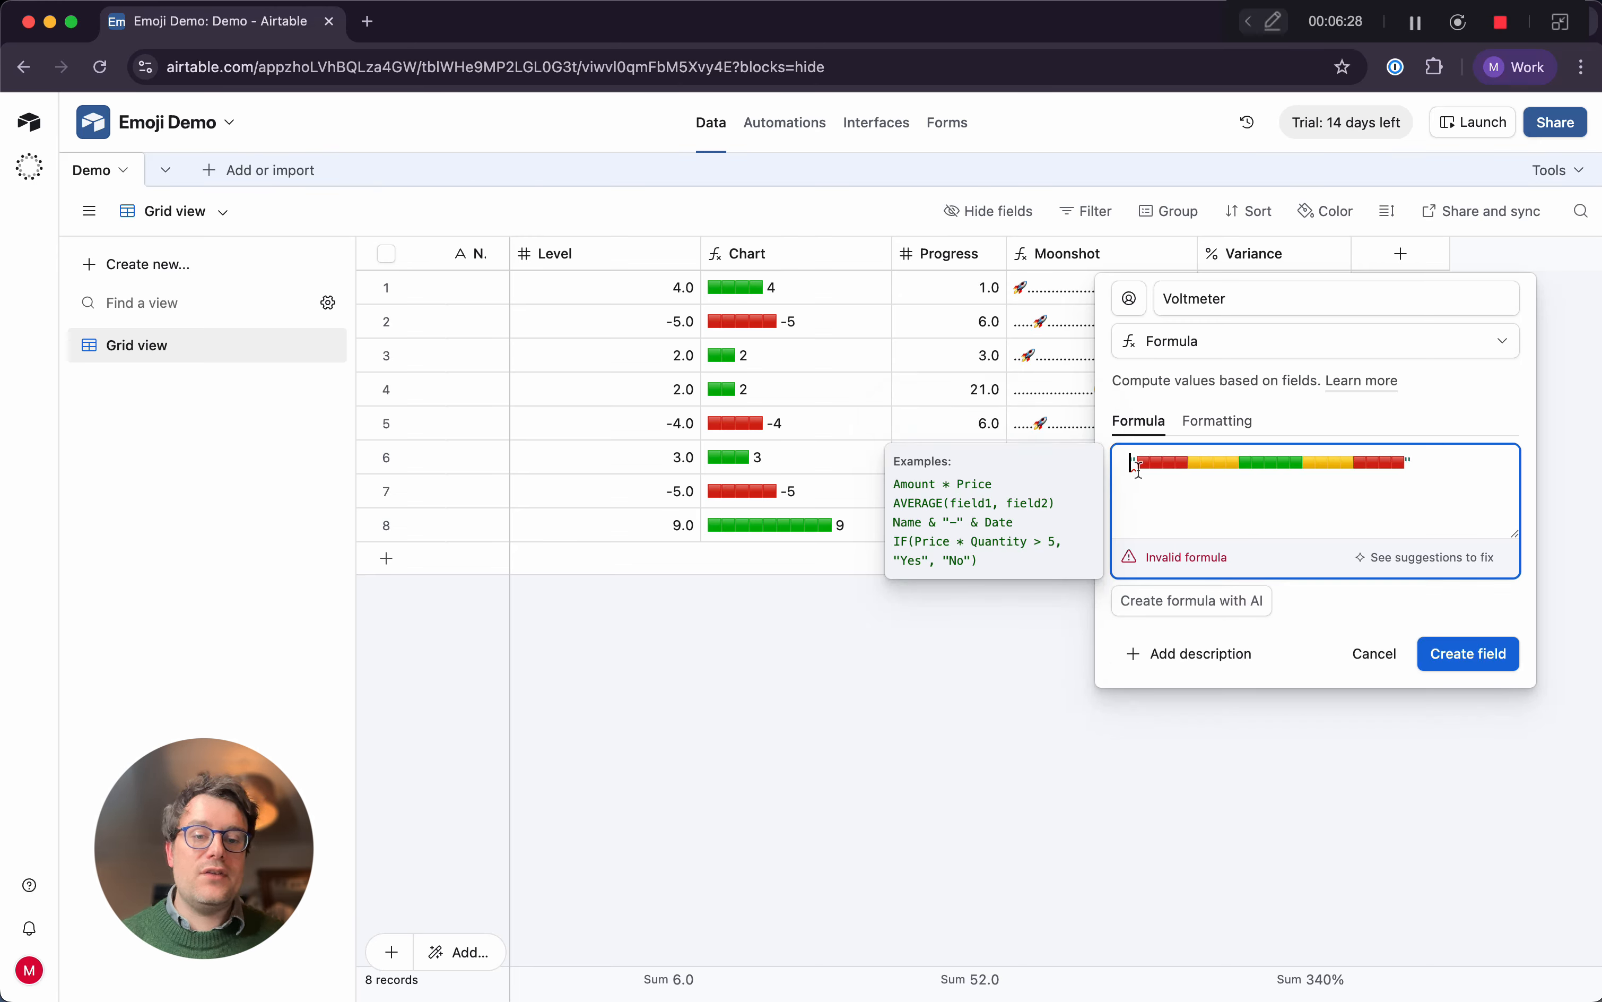
List the function names LEFT, RIGHT and MID on separate lines below the emoji string
left_click(1416, 471)
key("Return")
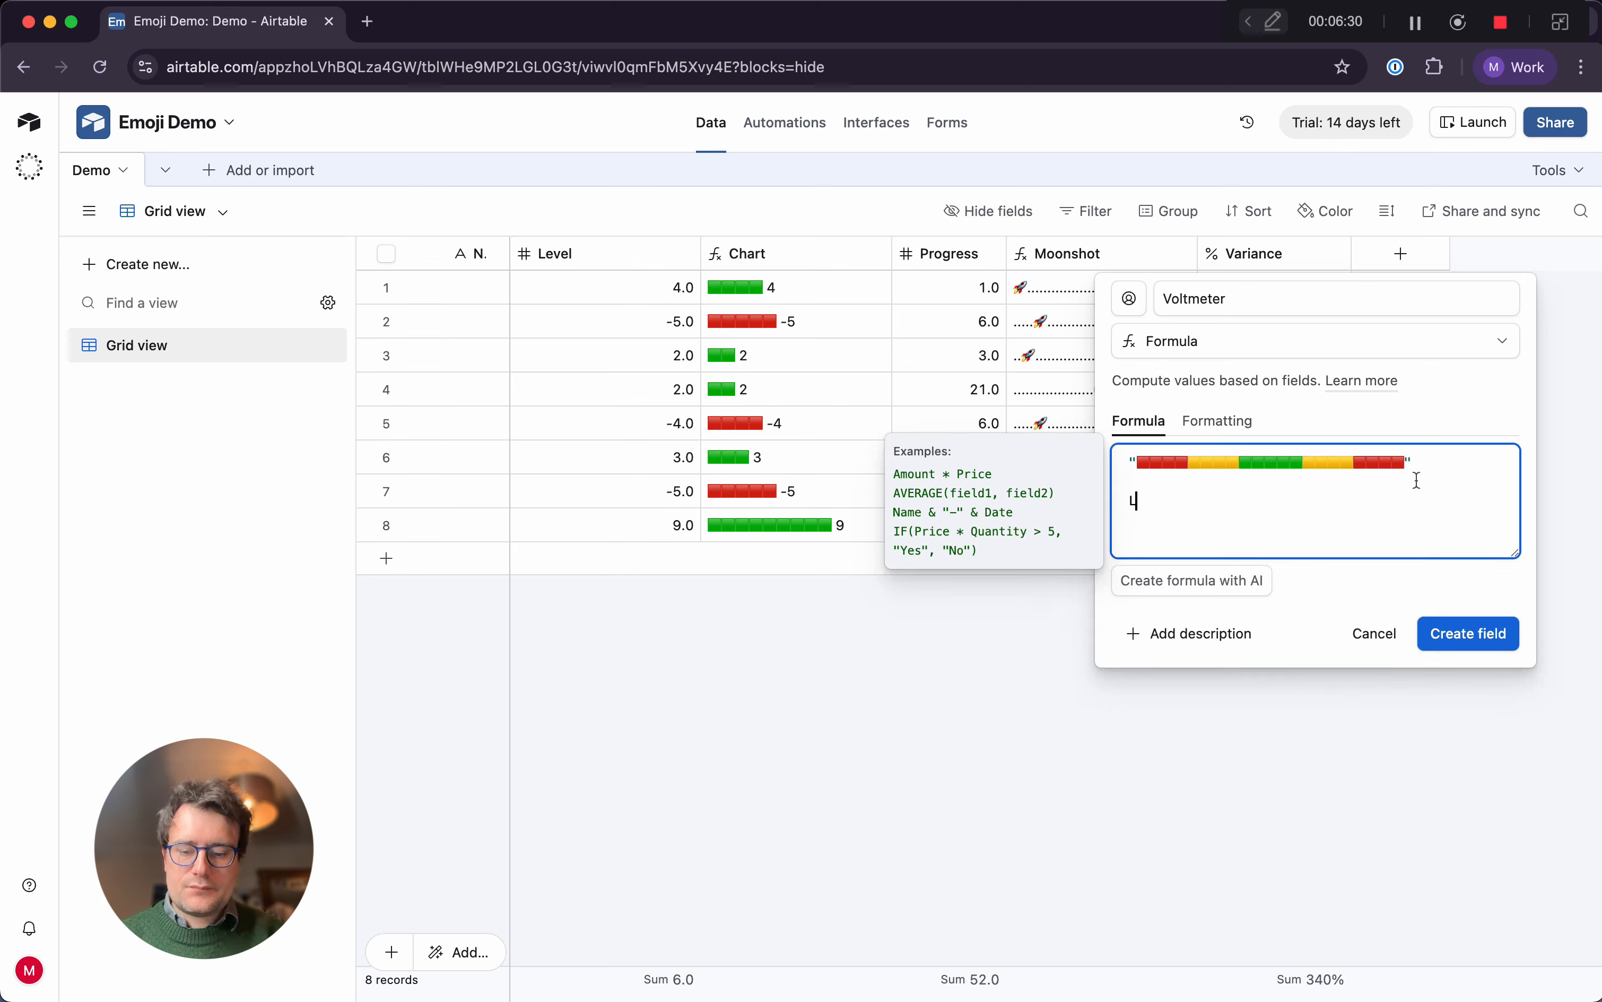
type("LEFT")
key("Return")
type("RI")
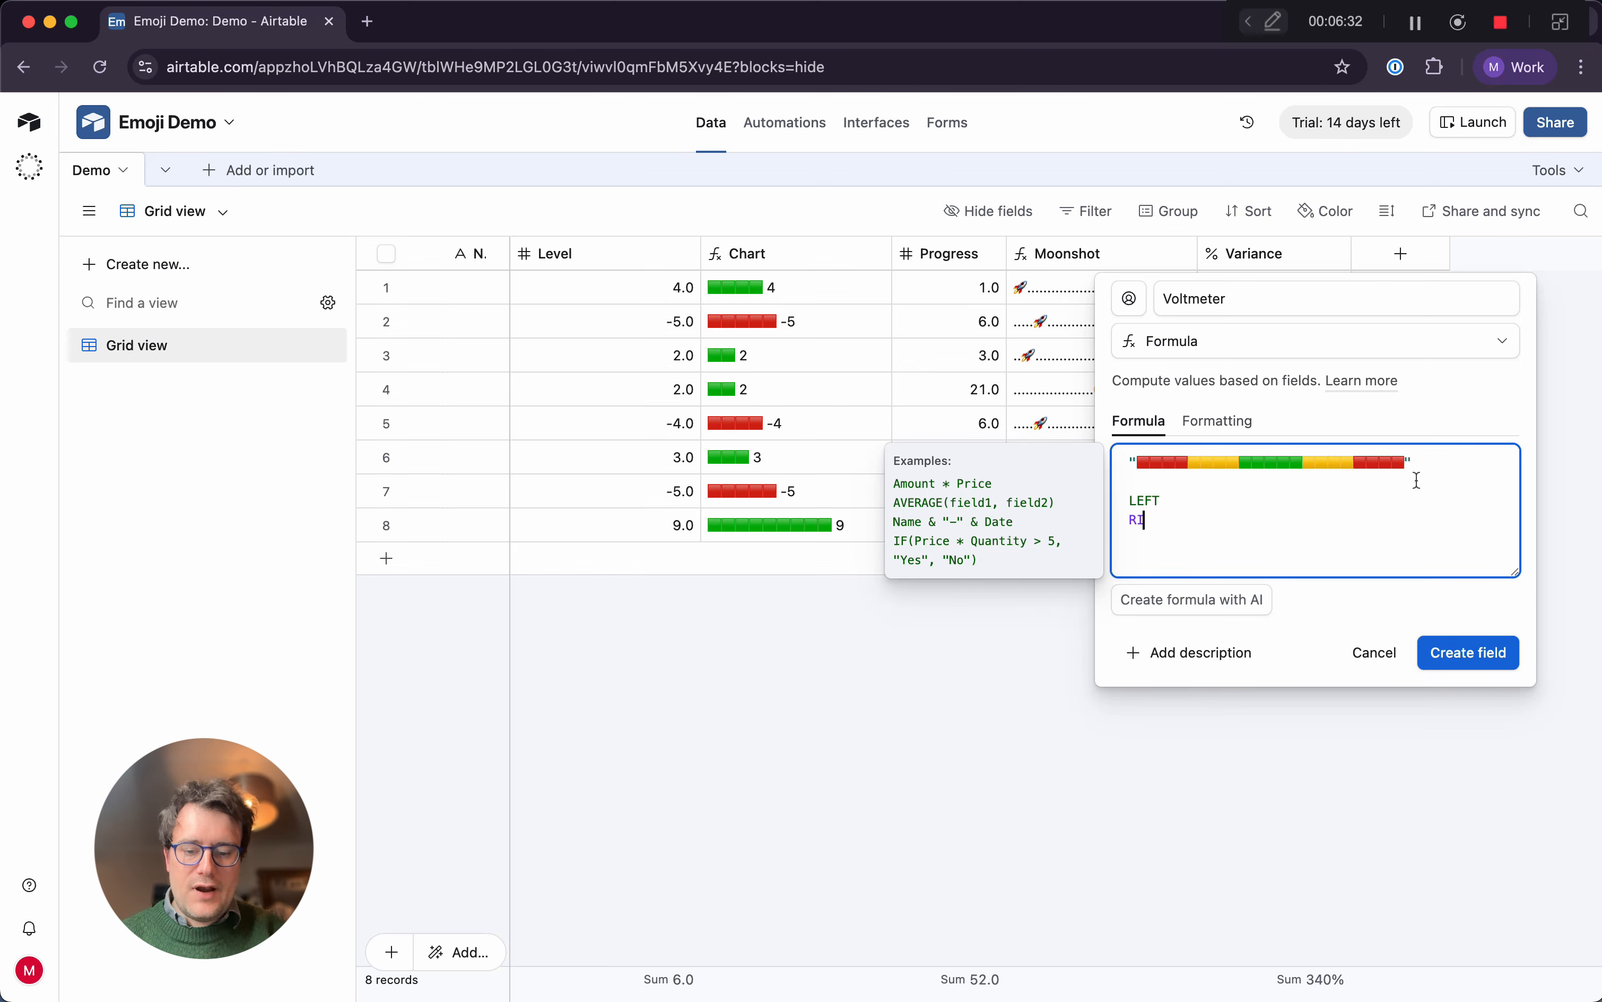
type("GHT")
key("Return")
type("MID")
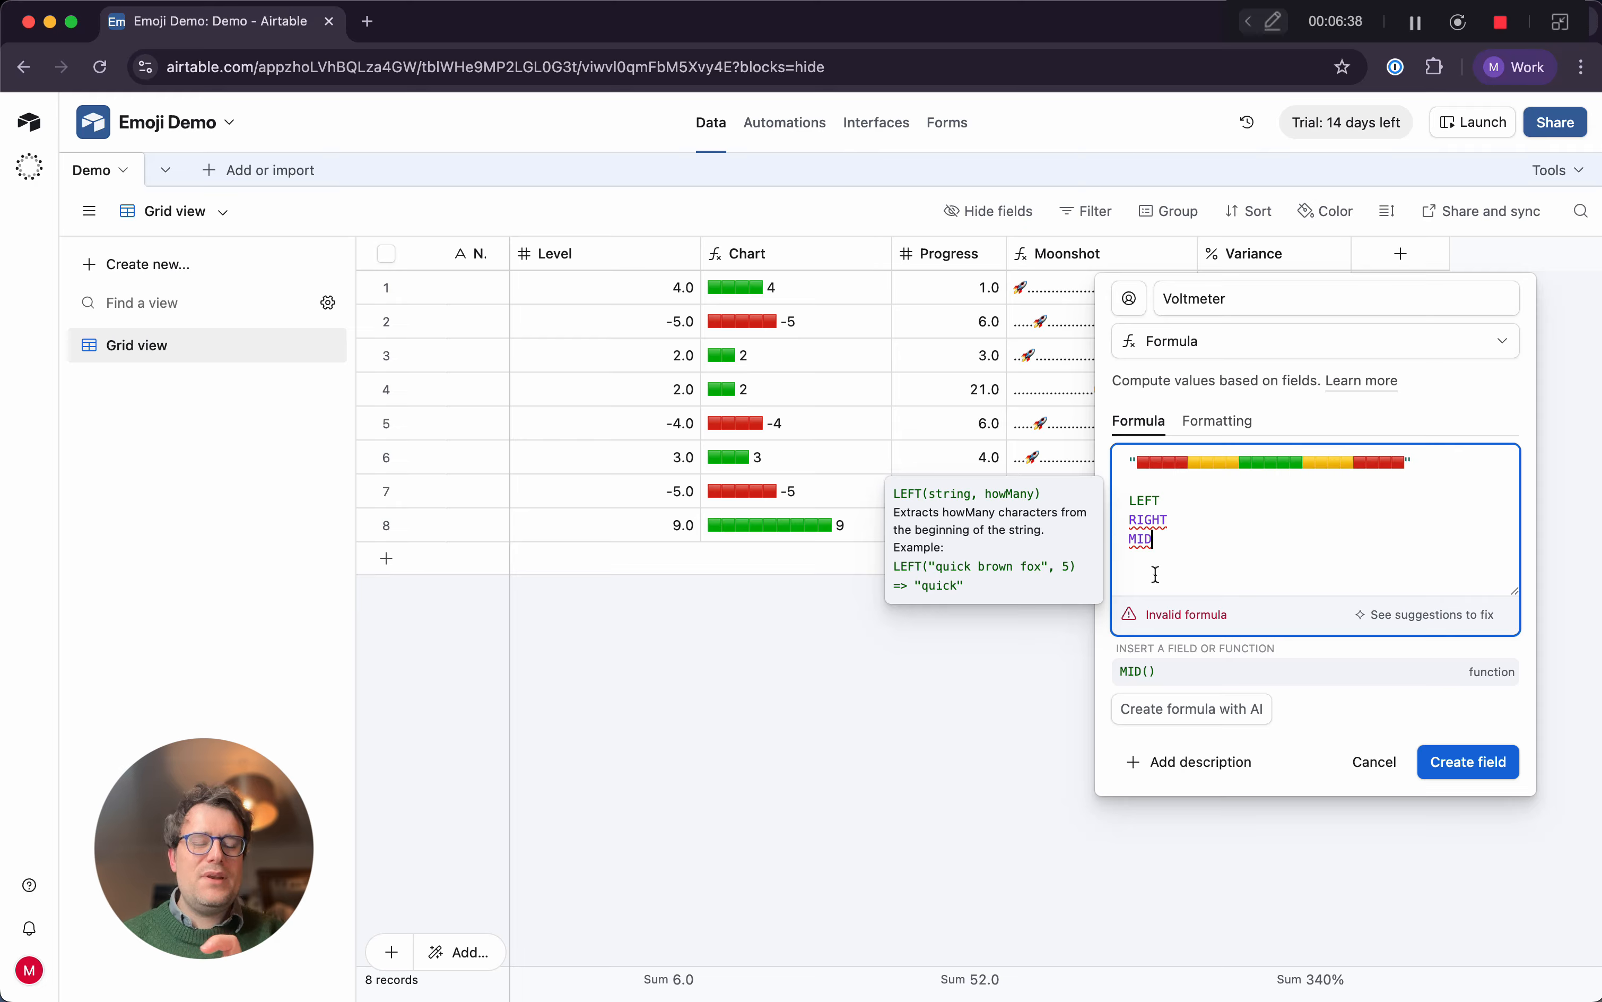
Delete the LEFT, RIGHT and MID lines below the emoji string
left_click_drag(1177, 562, 1124, 491)
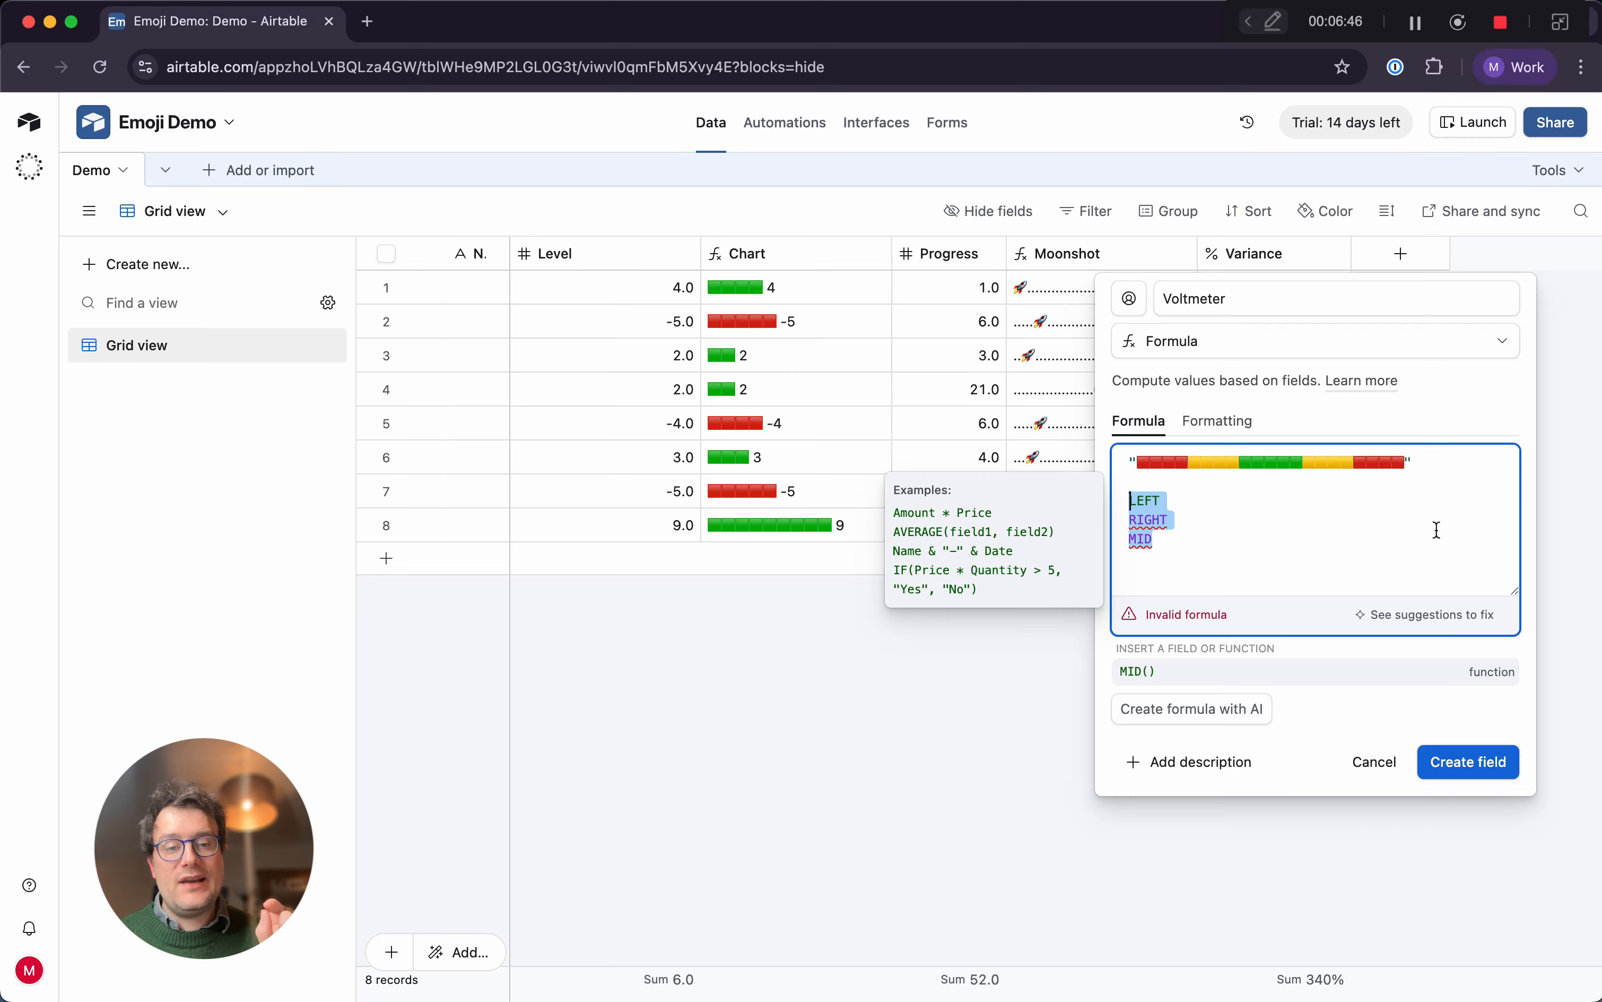
left_click(1173, 538)
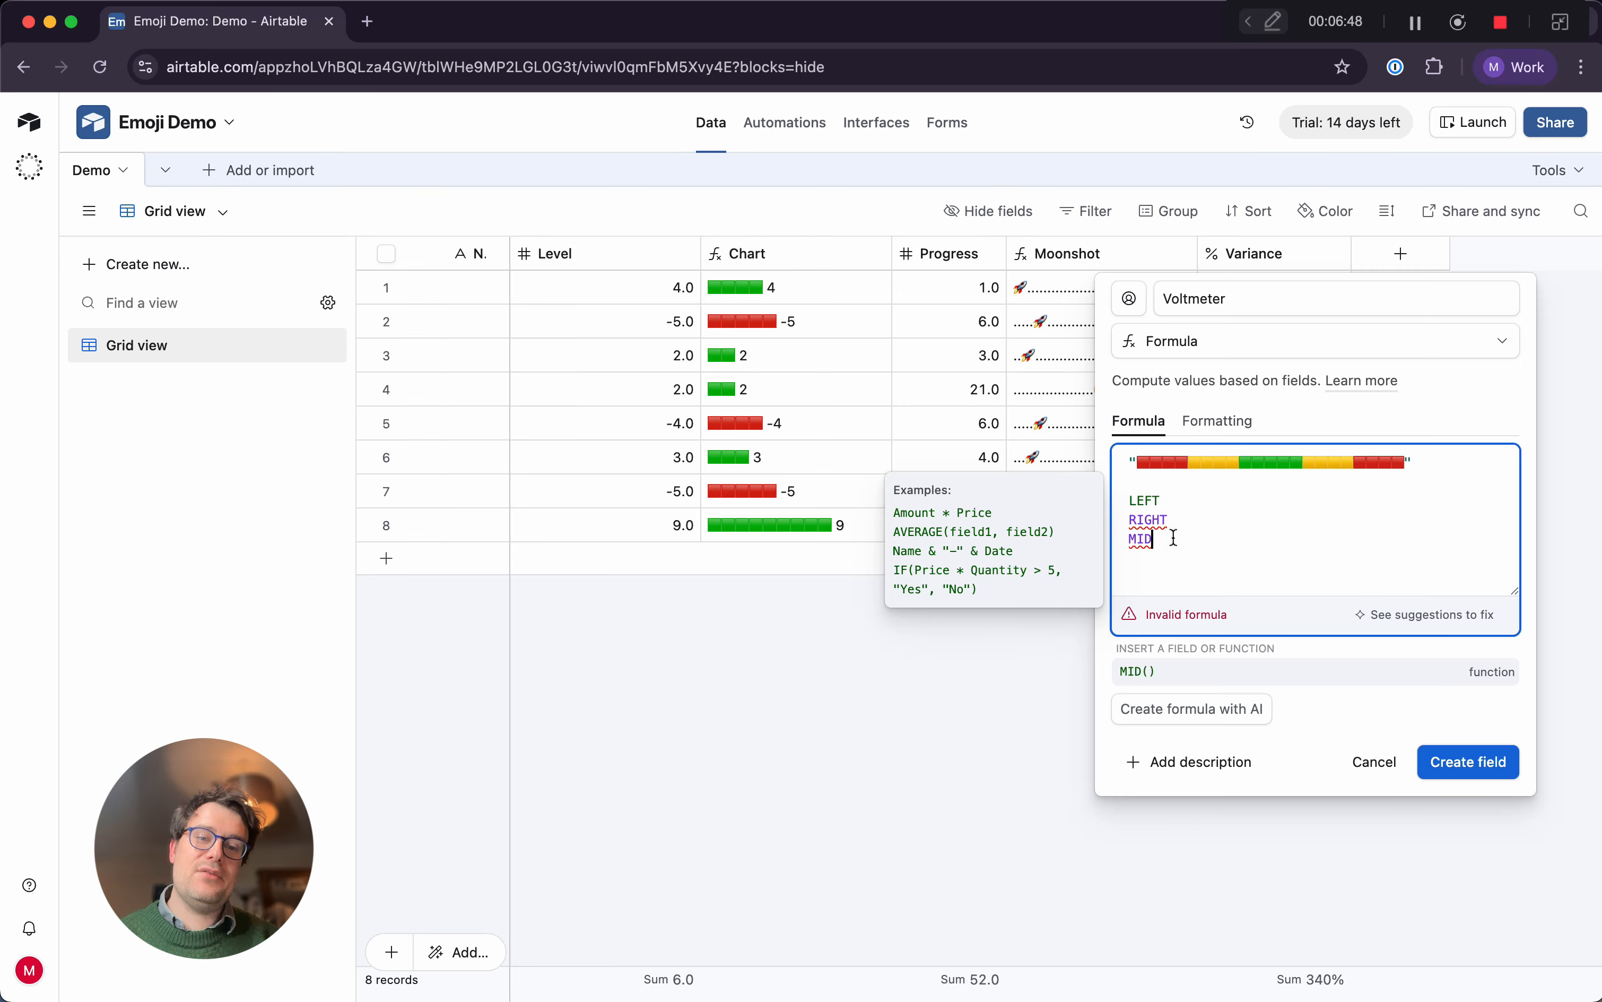
left_click_drag(1174, 538, 1130, 497)
key("BackSpace")
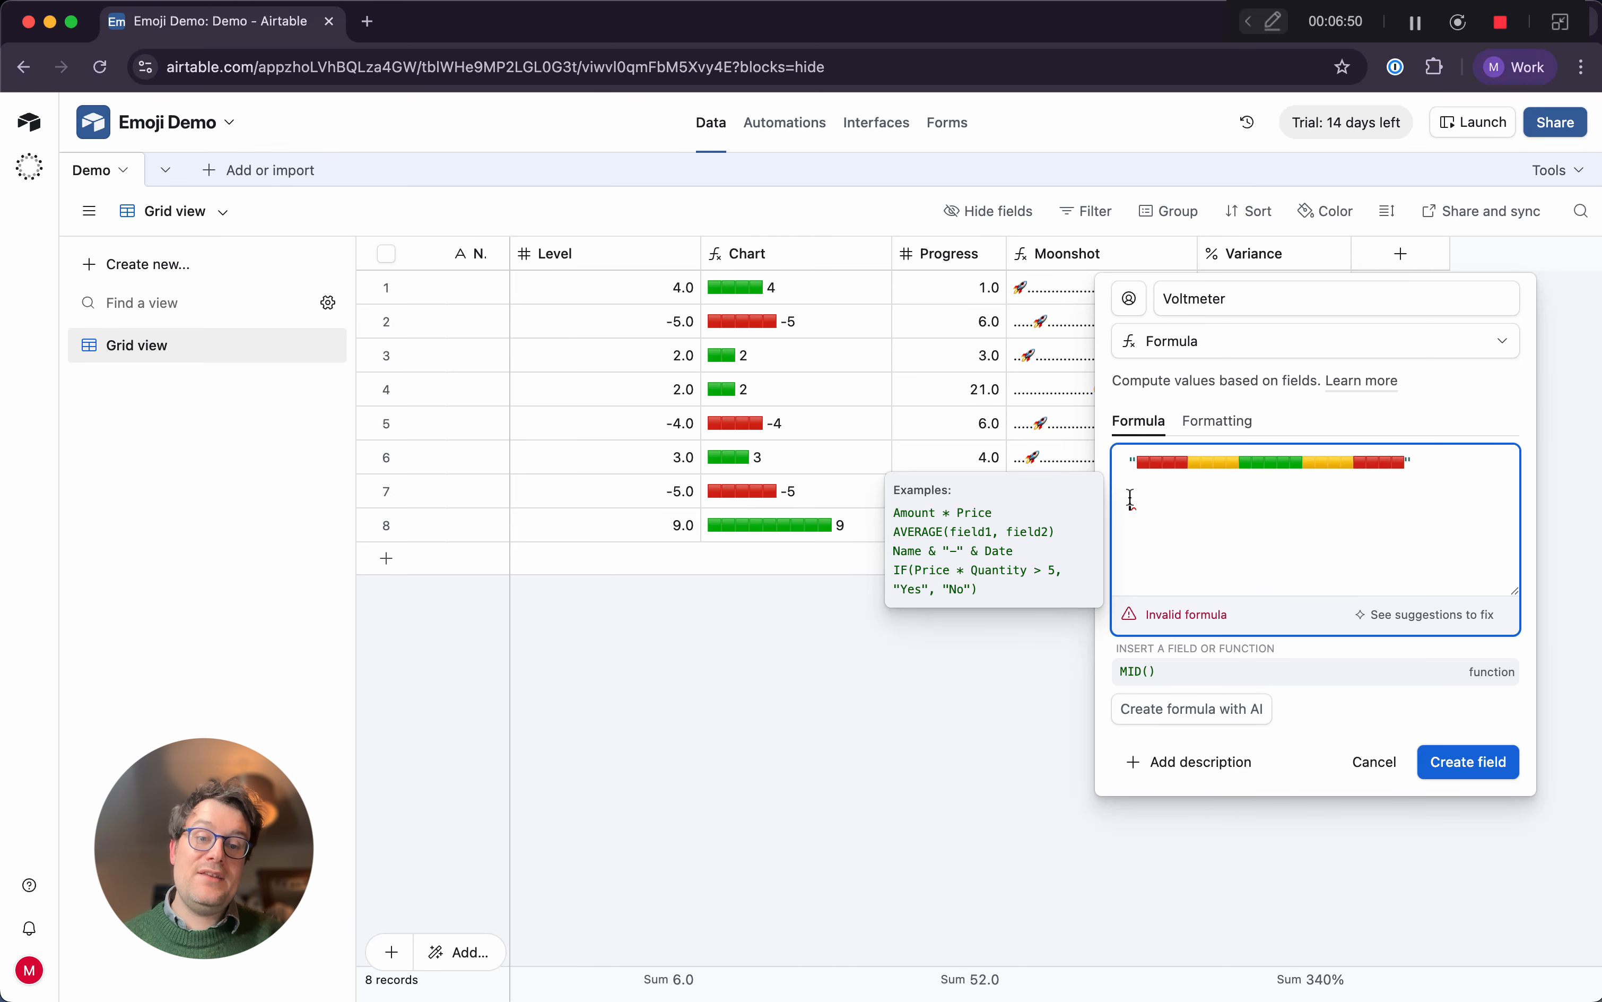
key("BackSpace")
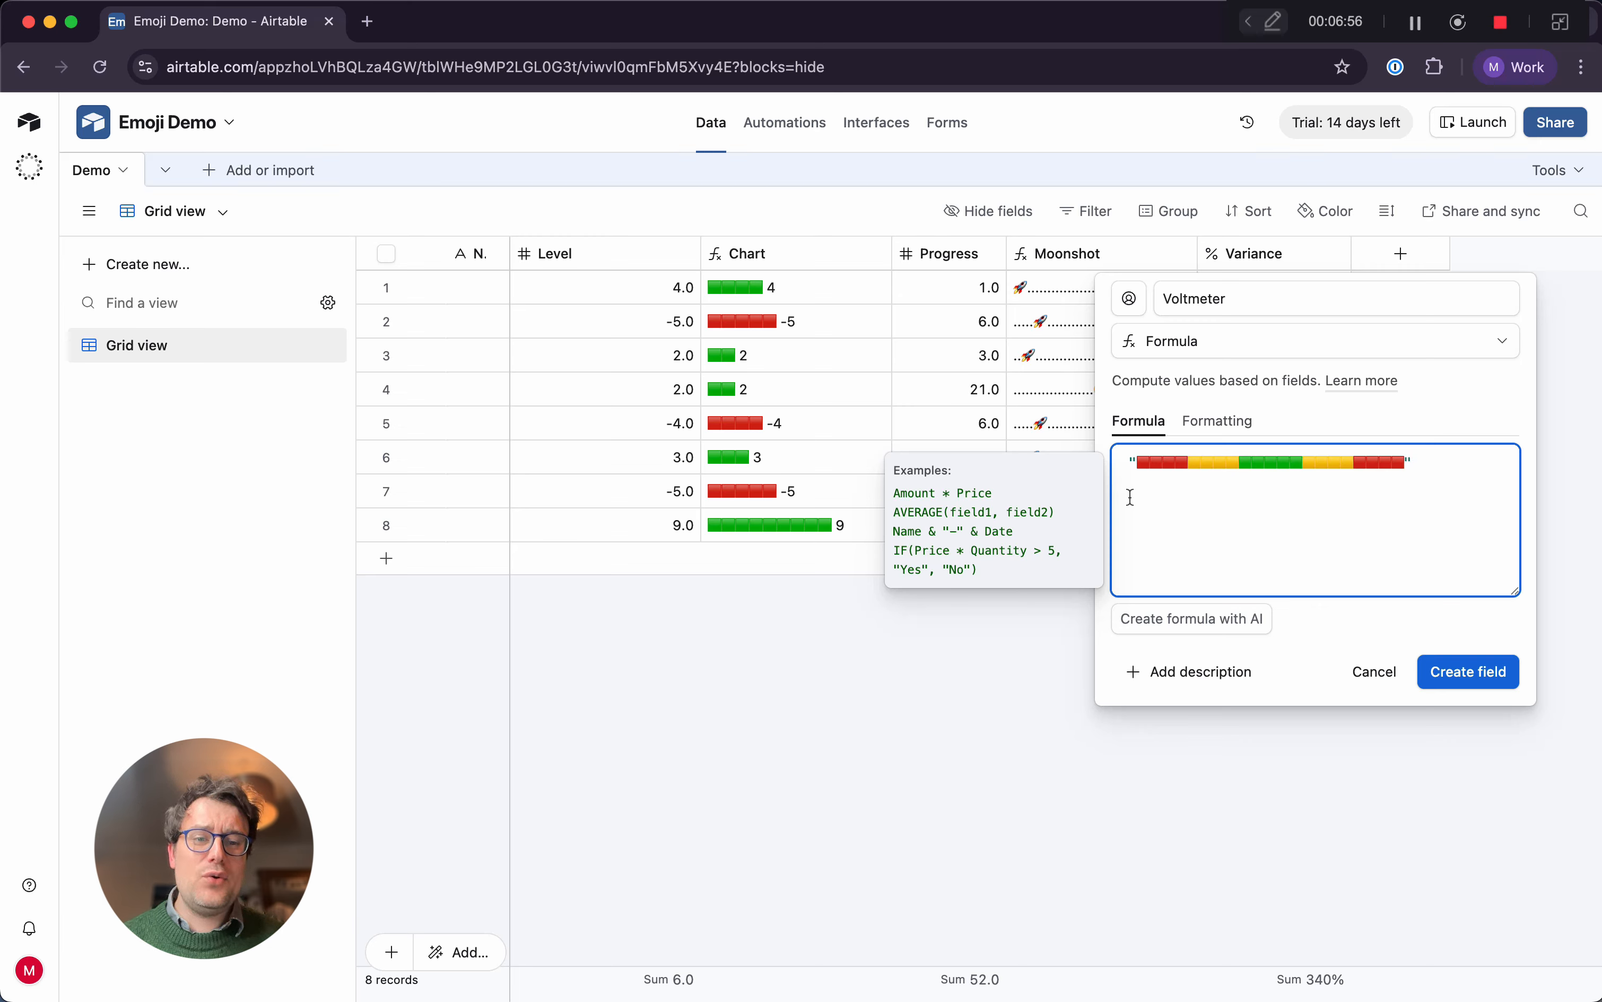
Wrap the emoji string in a LEFT function with a length of 2 and create the Voltmeter field
left_click(1140, 463)
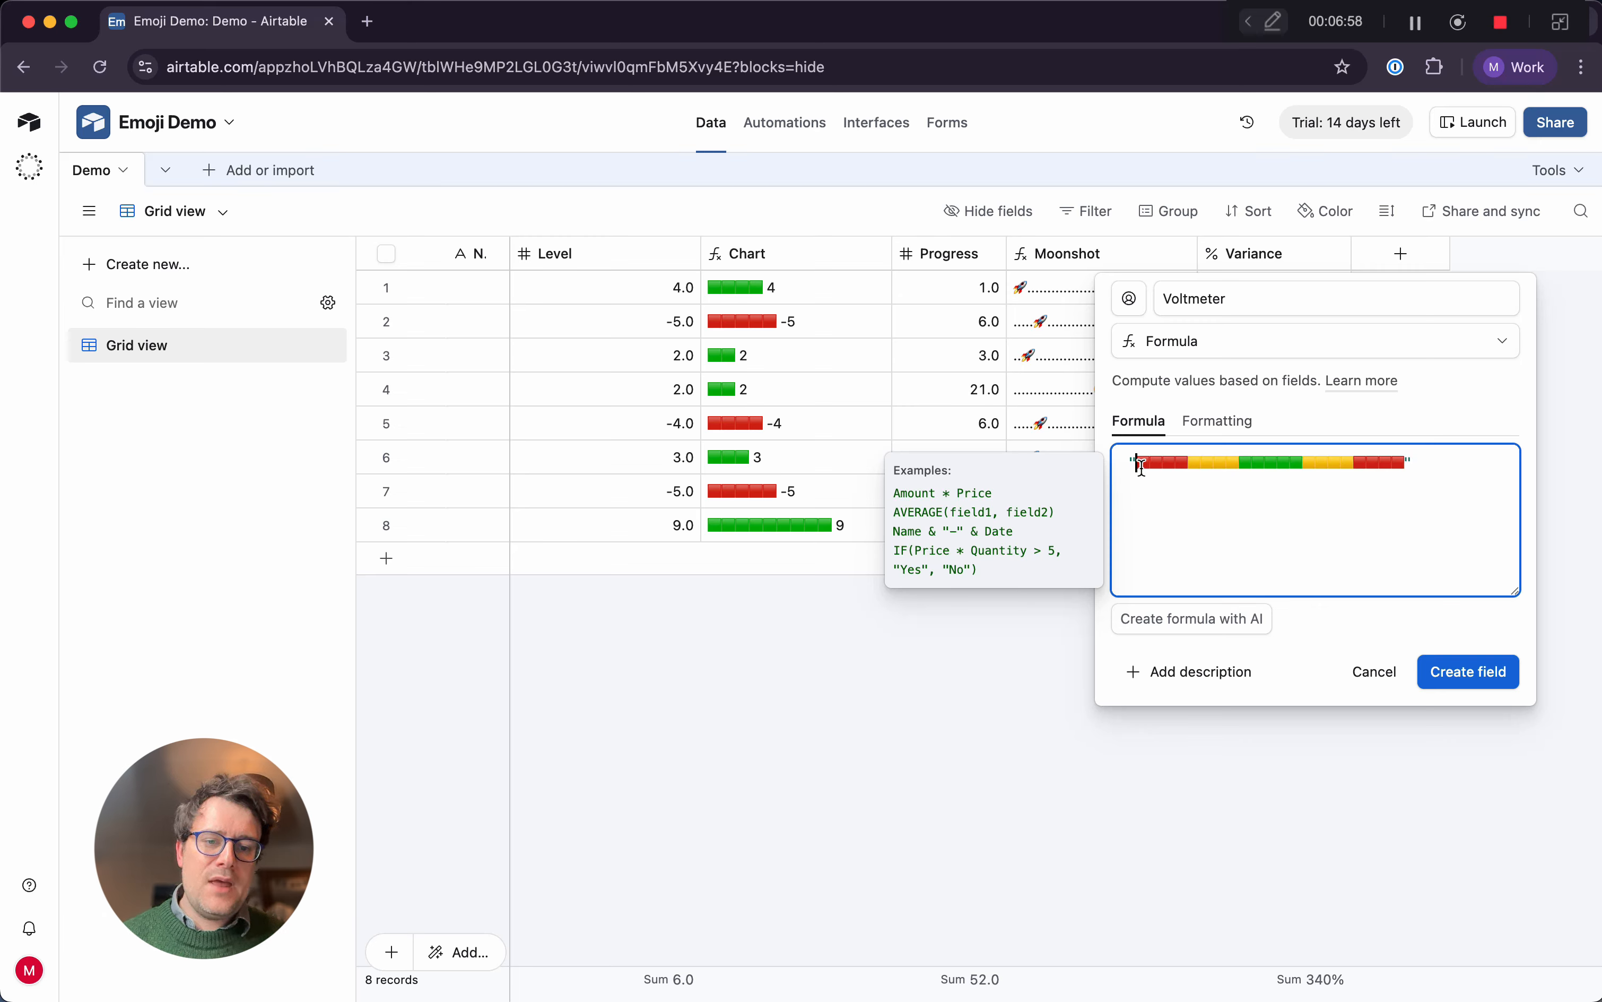
type("LEFT ")
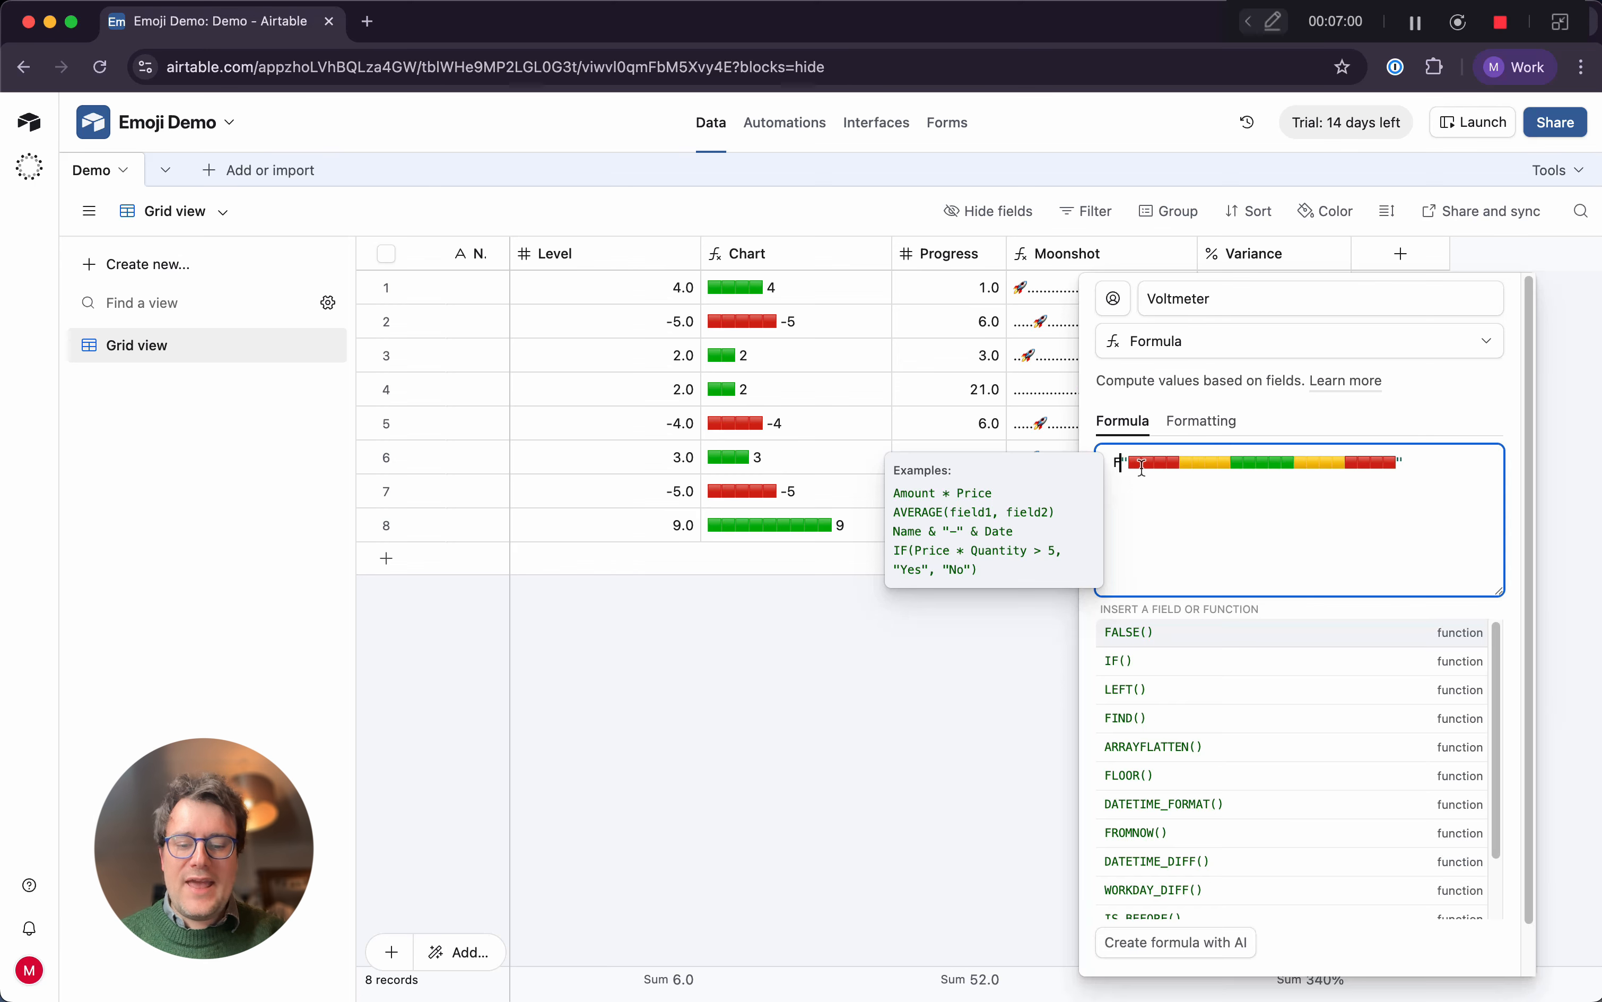
type("(")
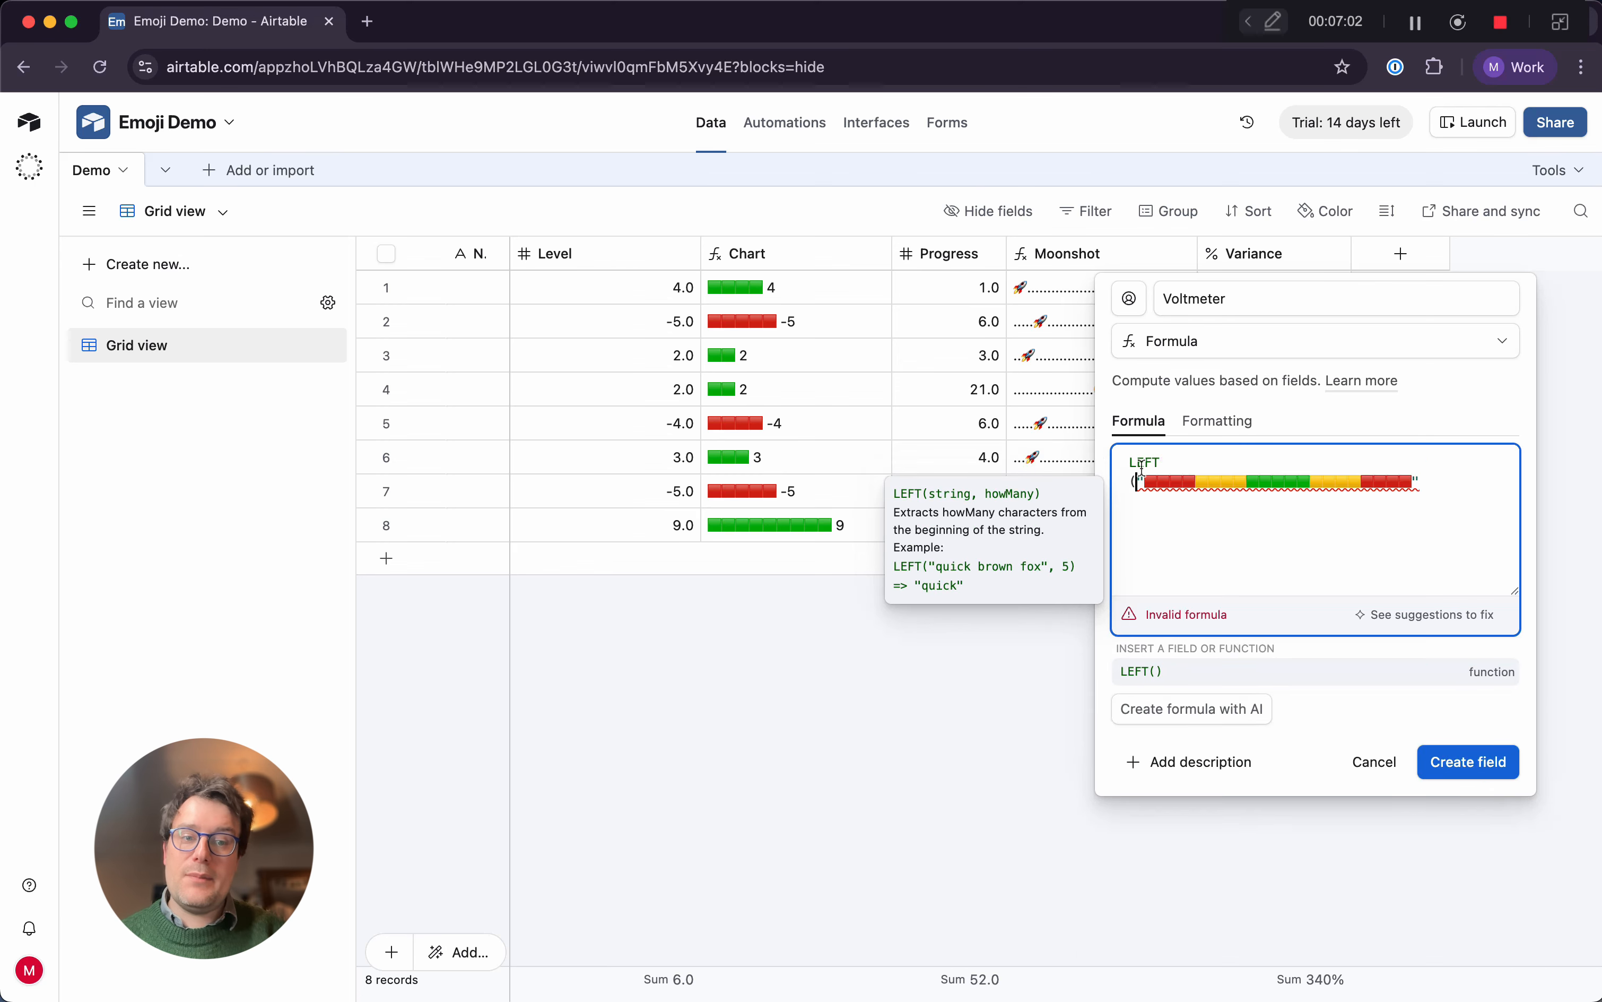
left_click(1452, 483)
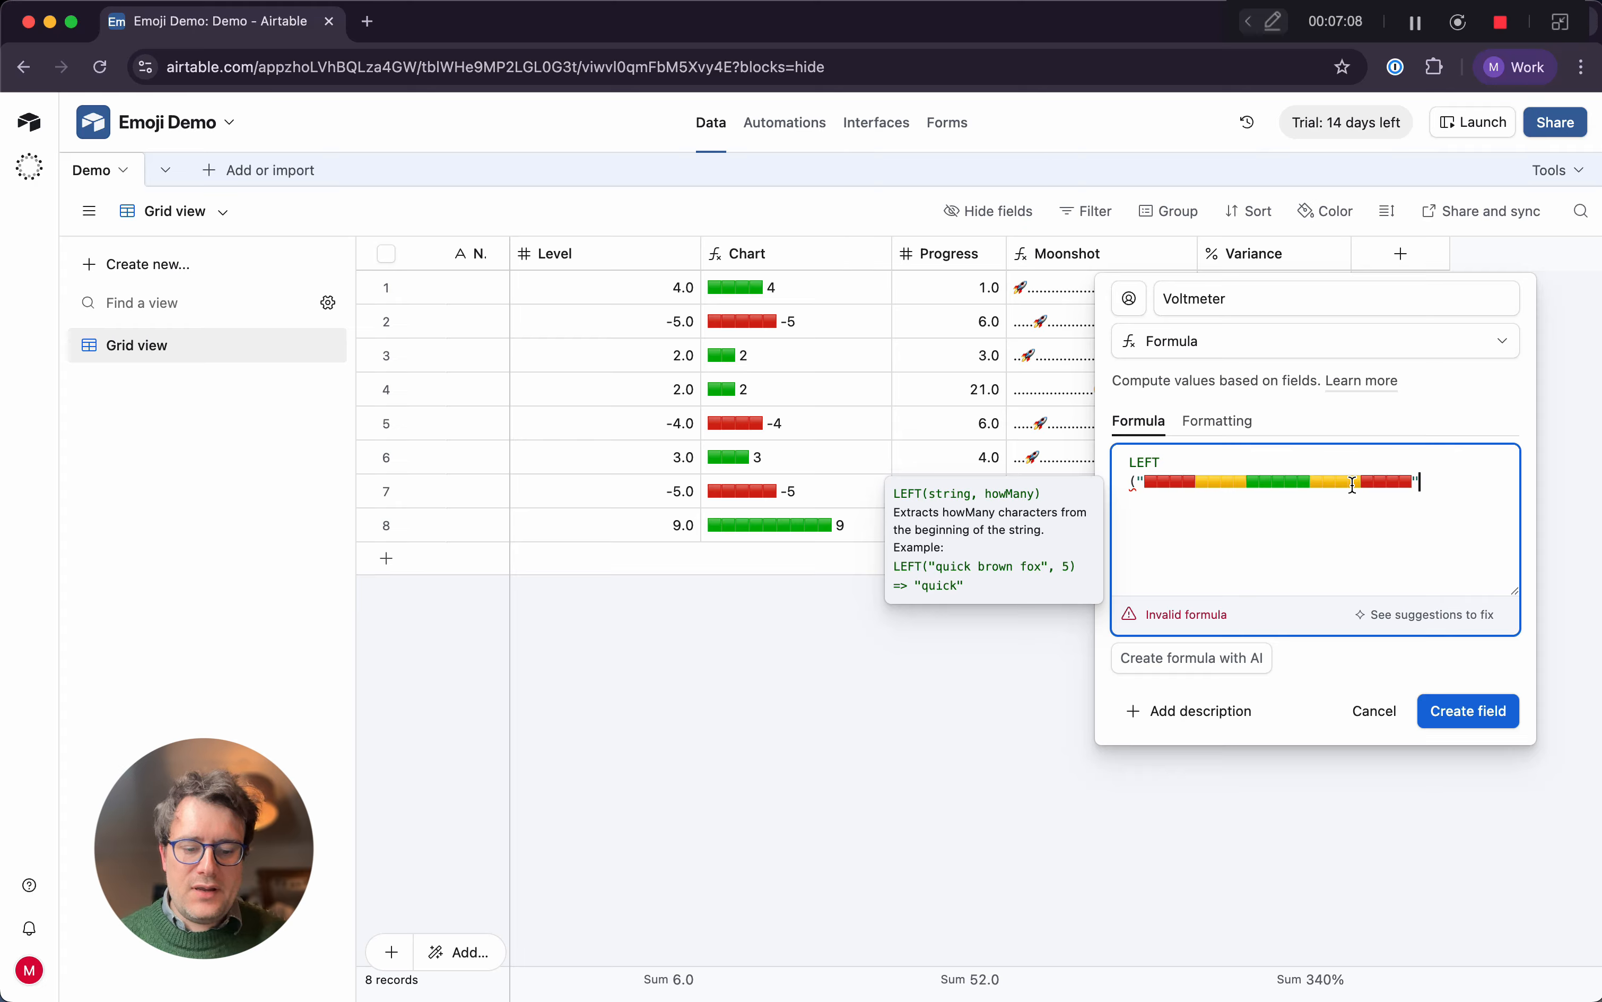
type(",4")
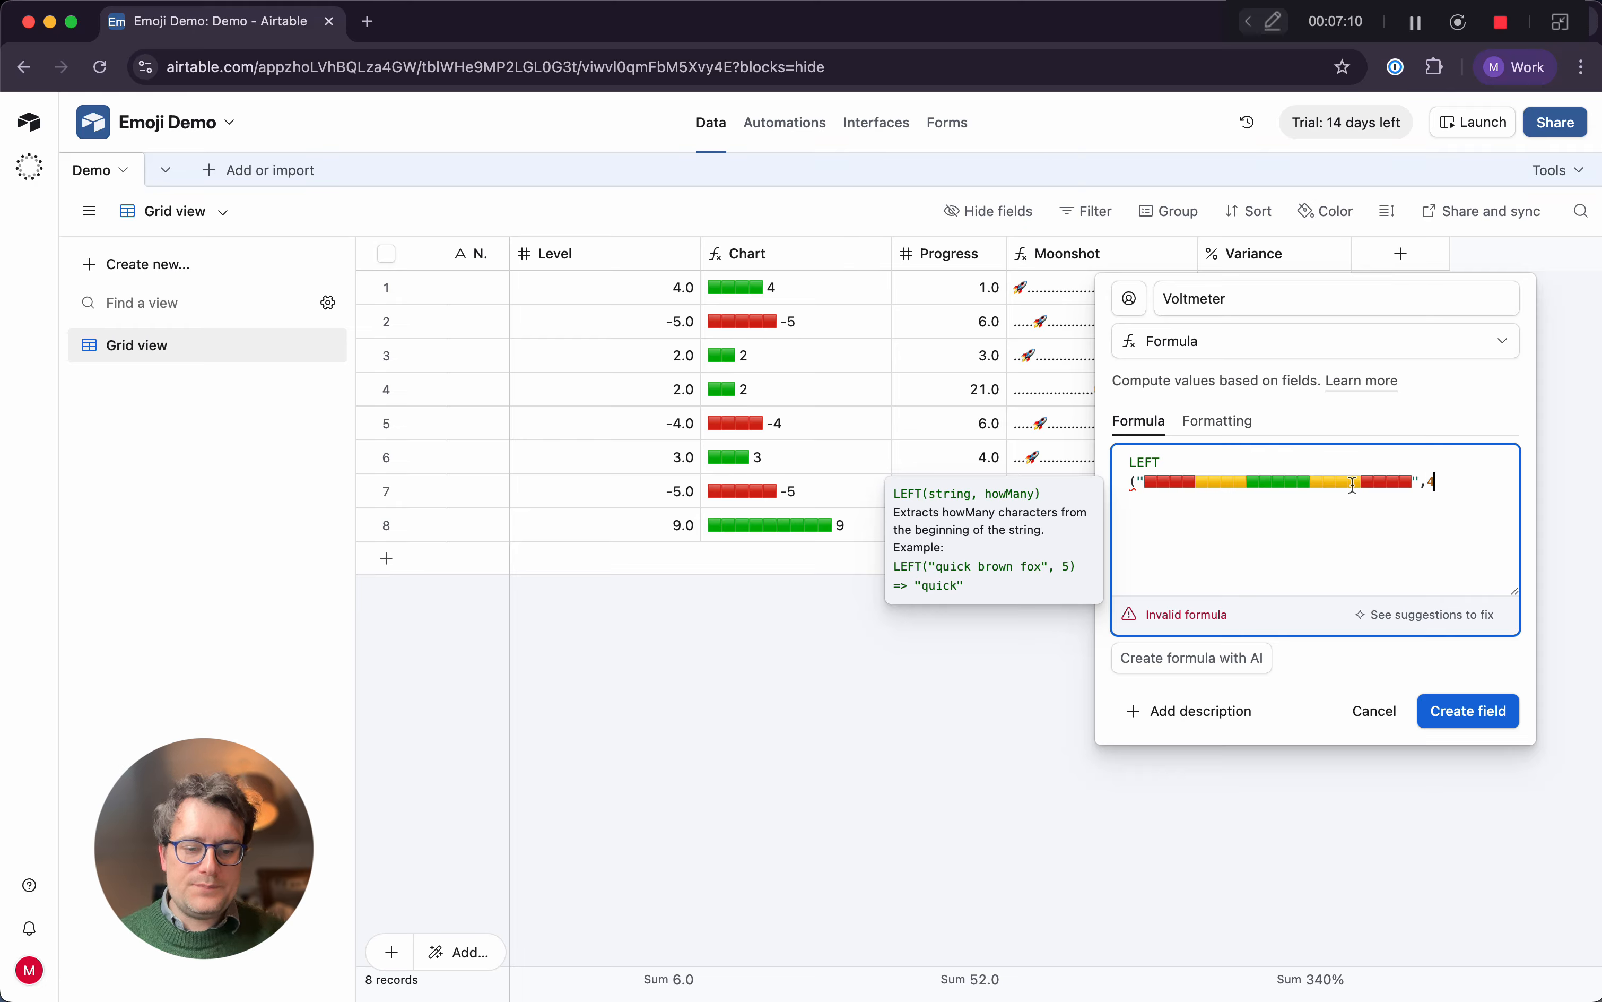
key("BackSpace")
type("2)")
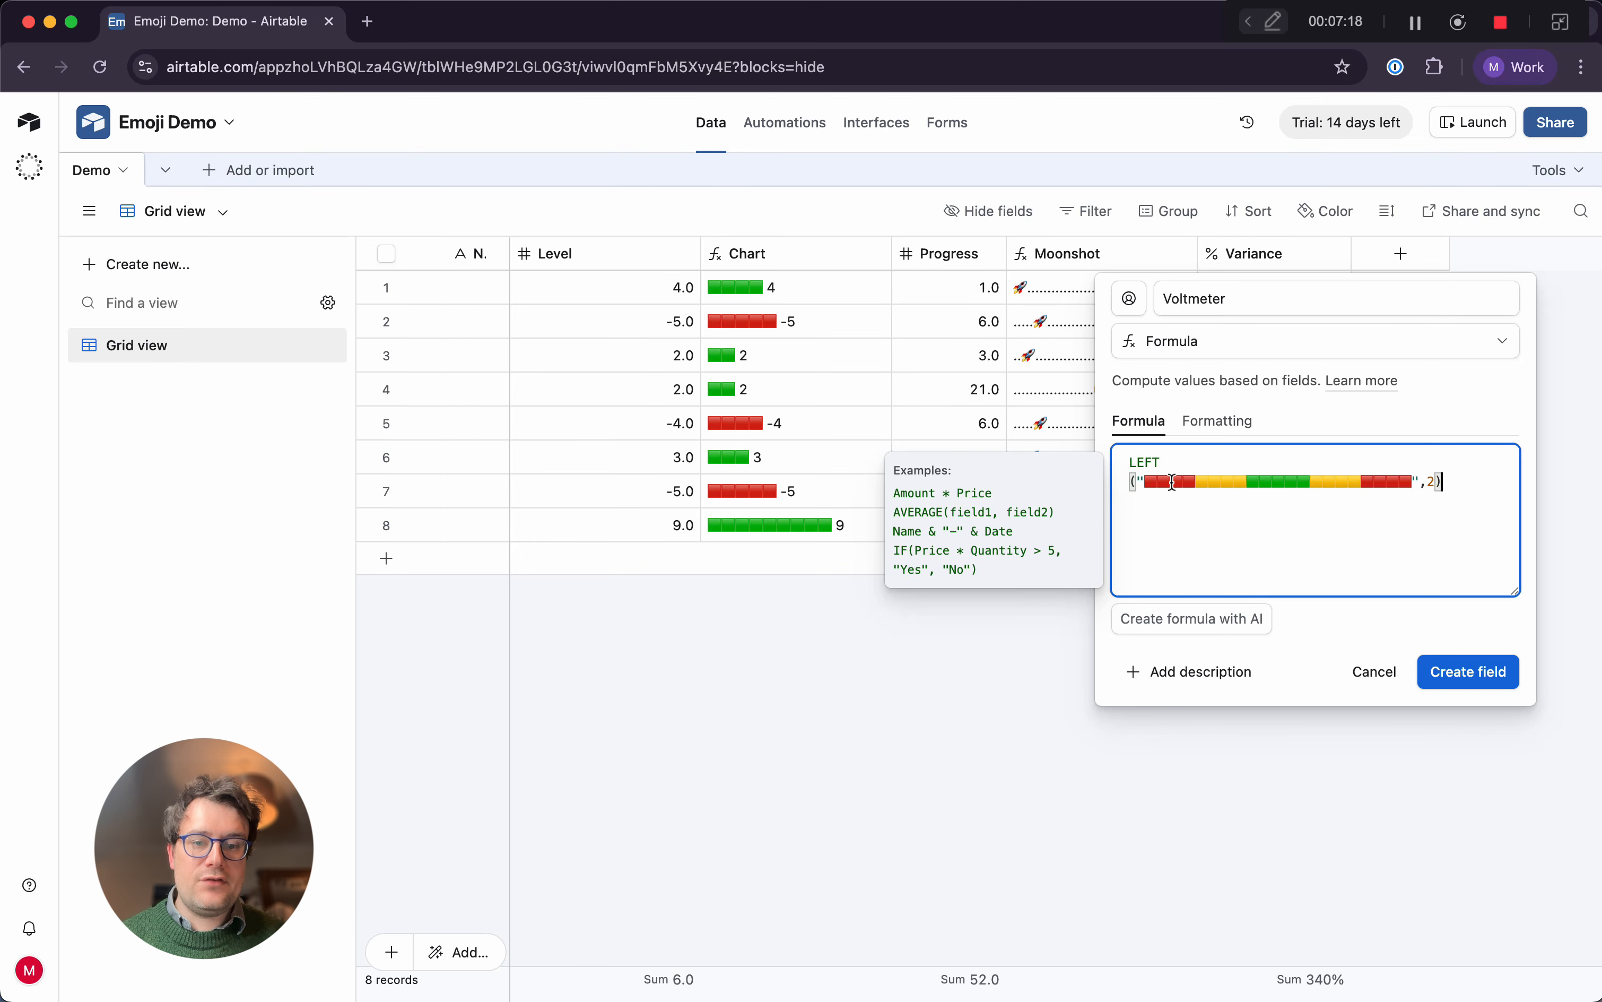
left_click(1498, 677)
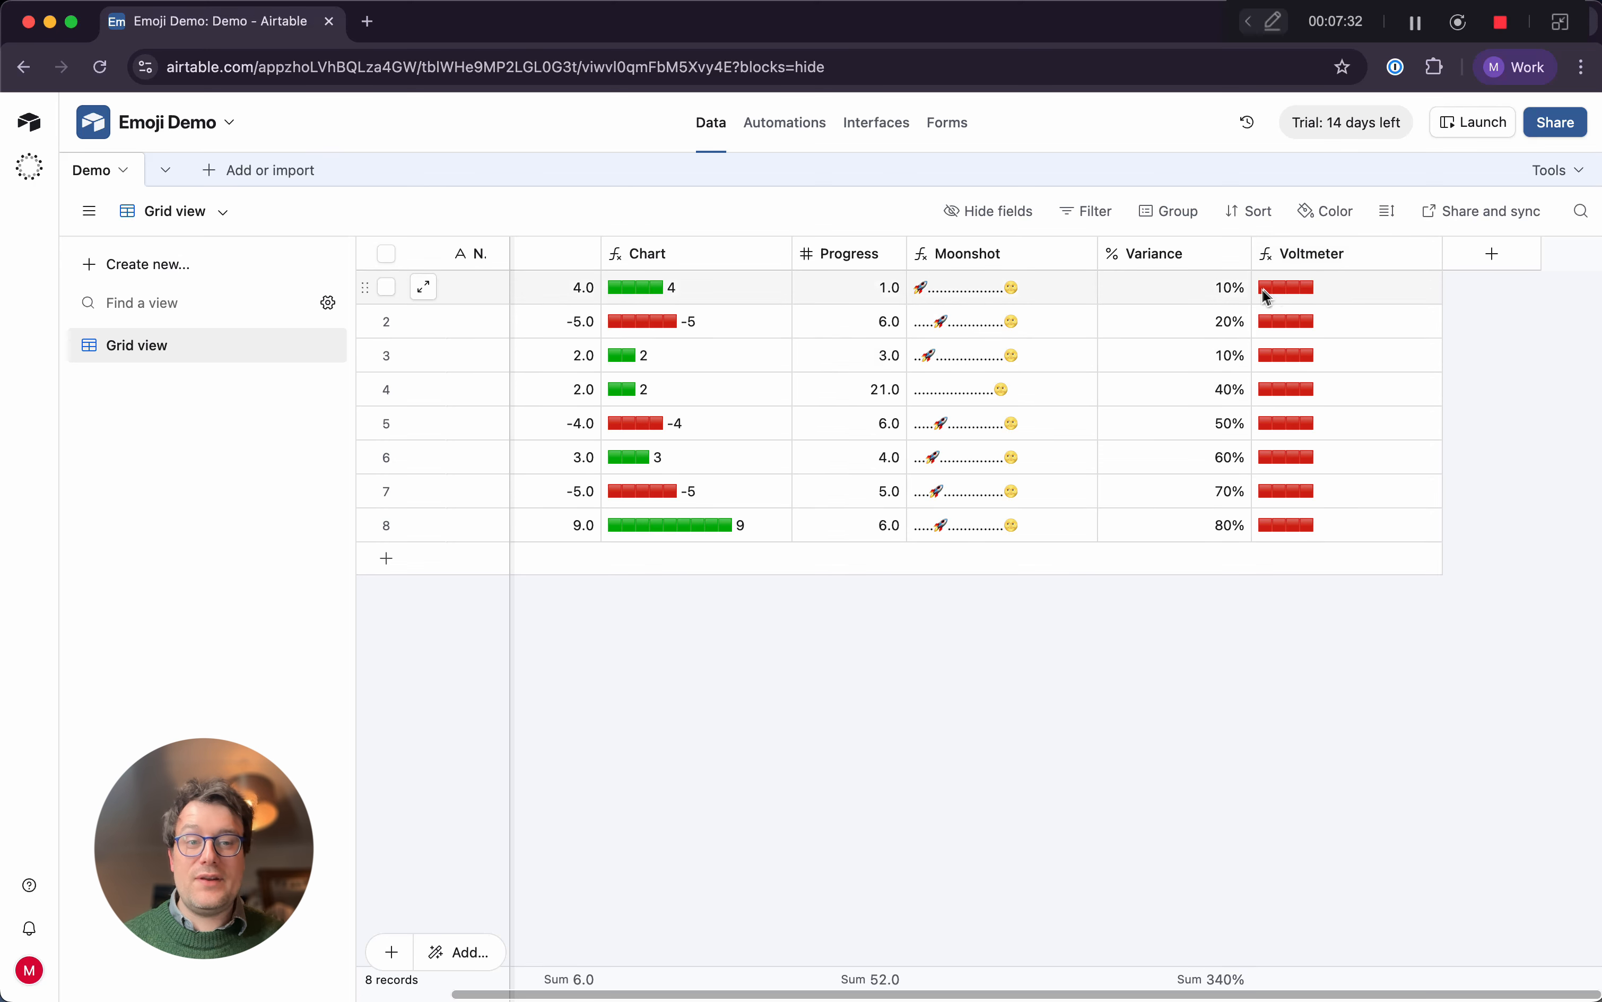
Reopen the Voltmeter formula and remove the LEFT function name and the length argument 2
left_click(1426, 253)
left_click(1406, 304)
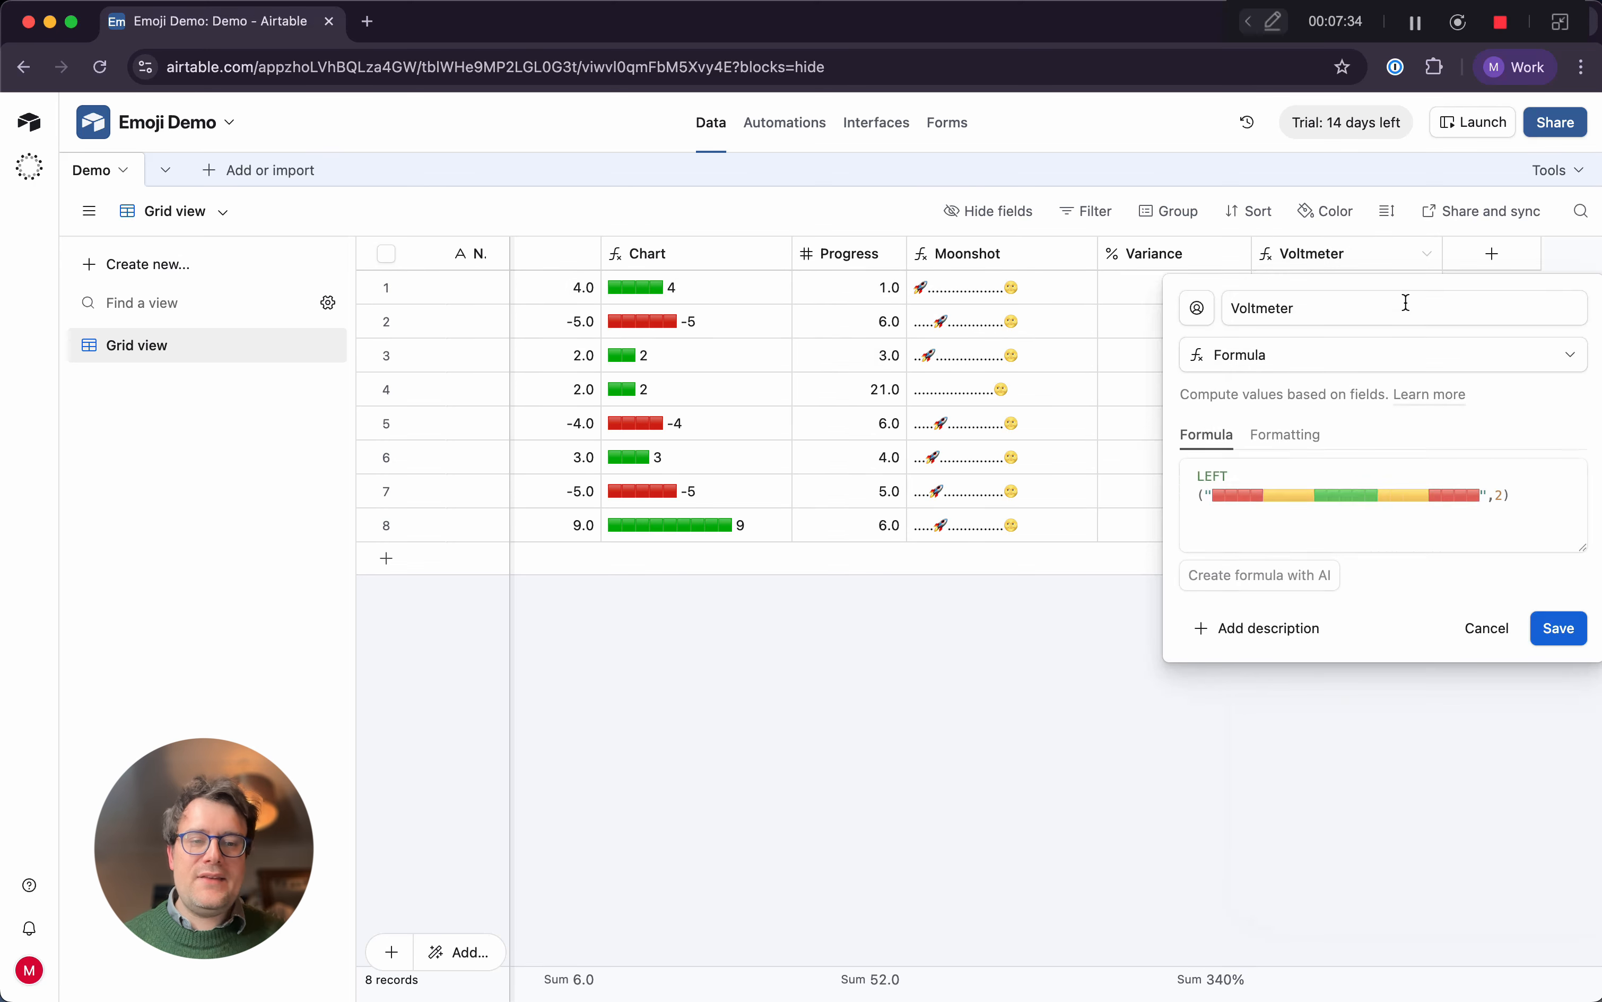
left_click(1291, 467)
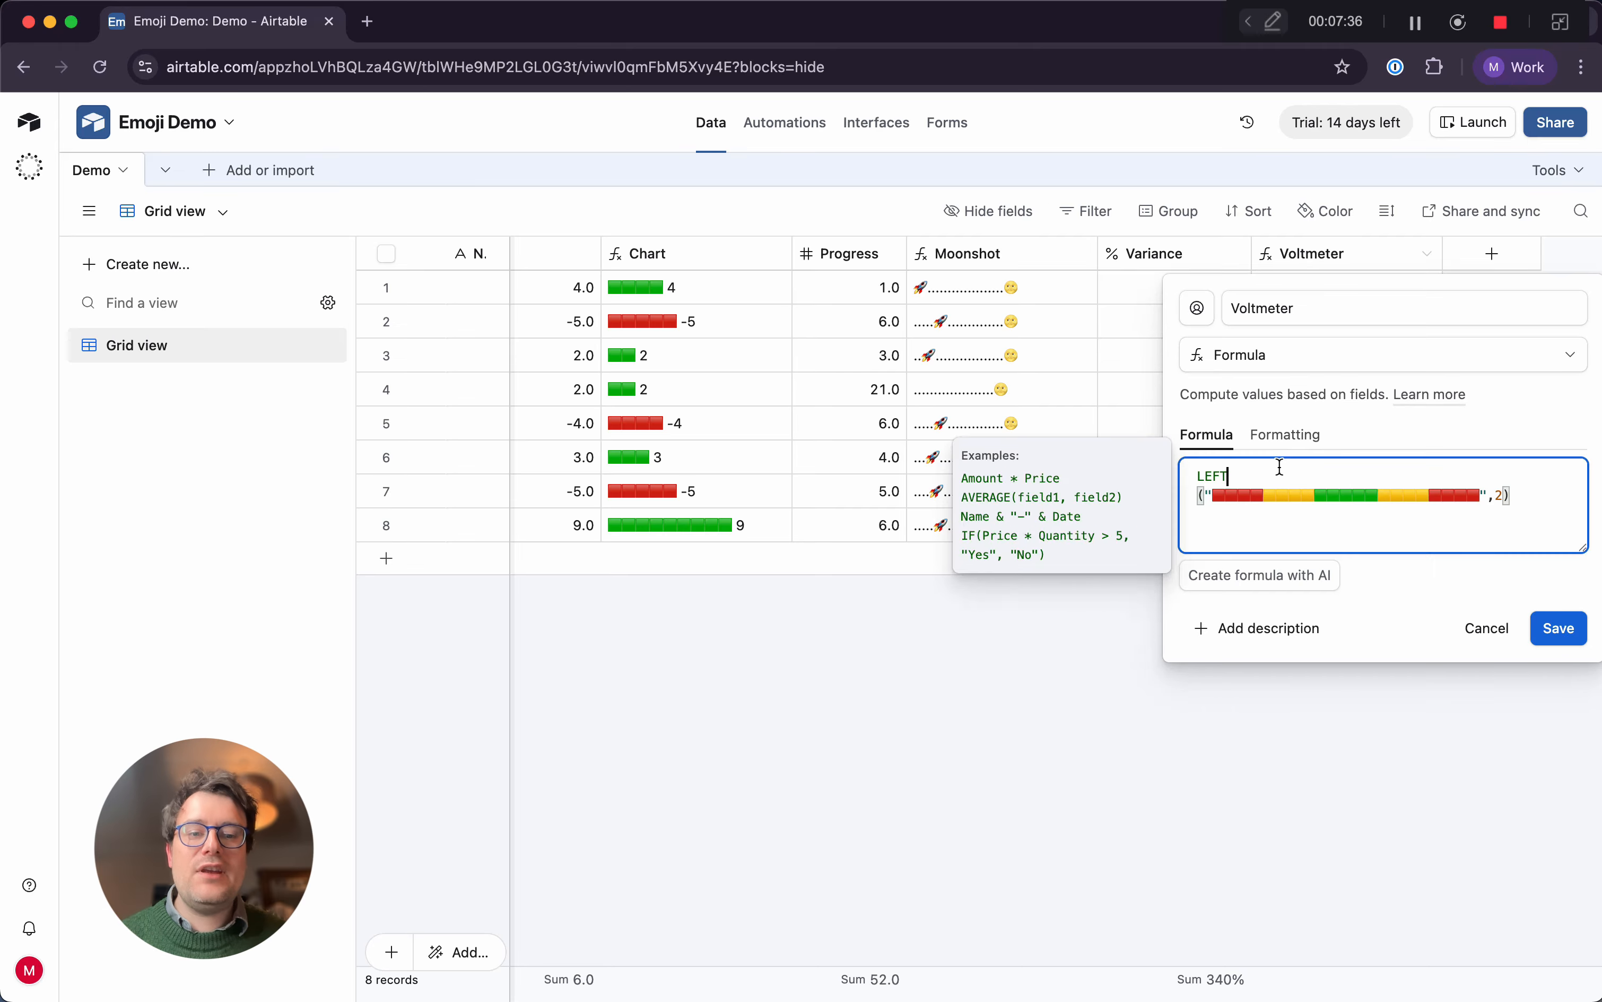
key("BackSpace")
key("BackSpace")
key("BackSpace")
key("BackSpace")
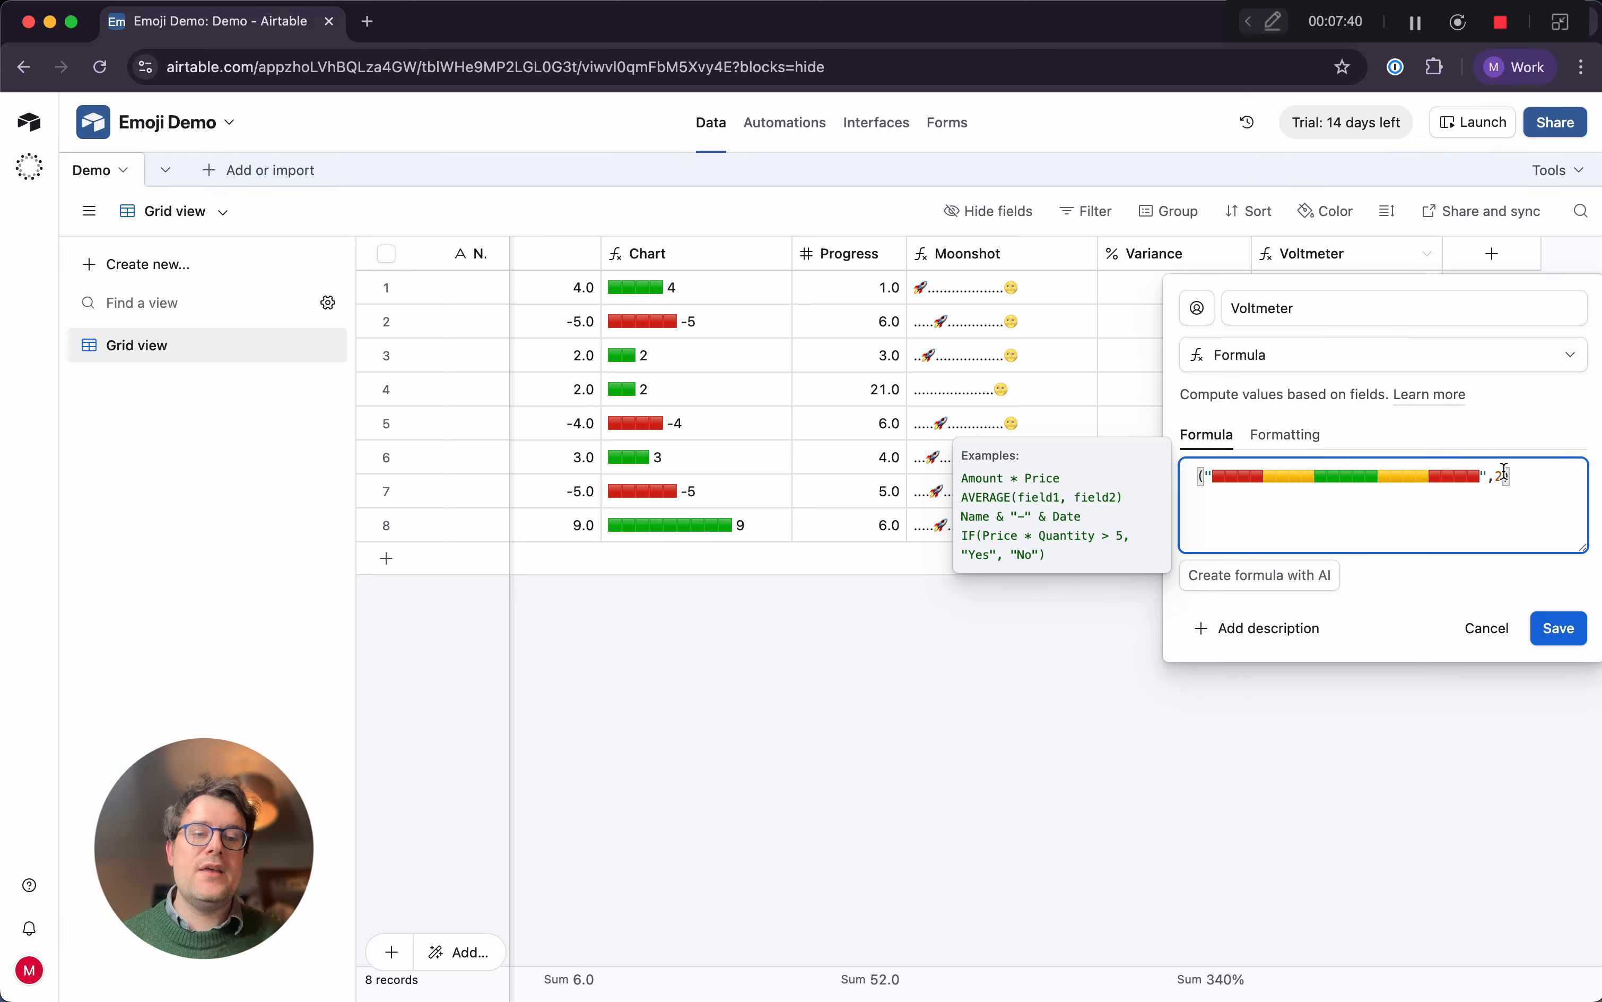
key("BackSpace")
key("BackSpace")
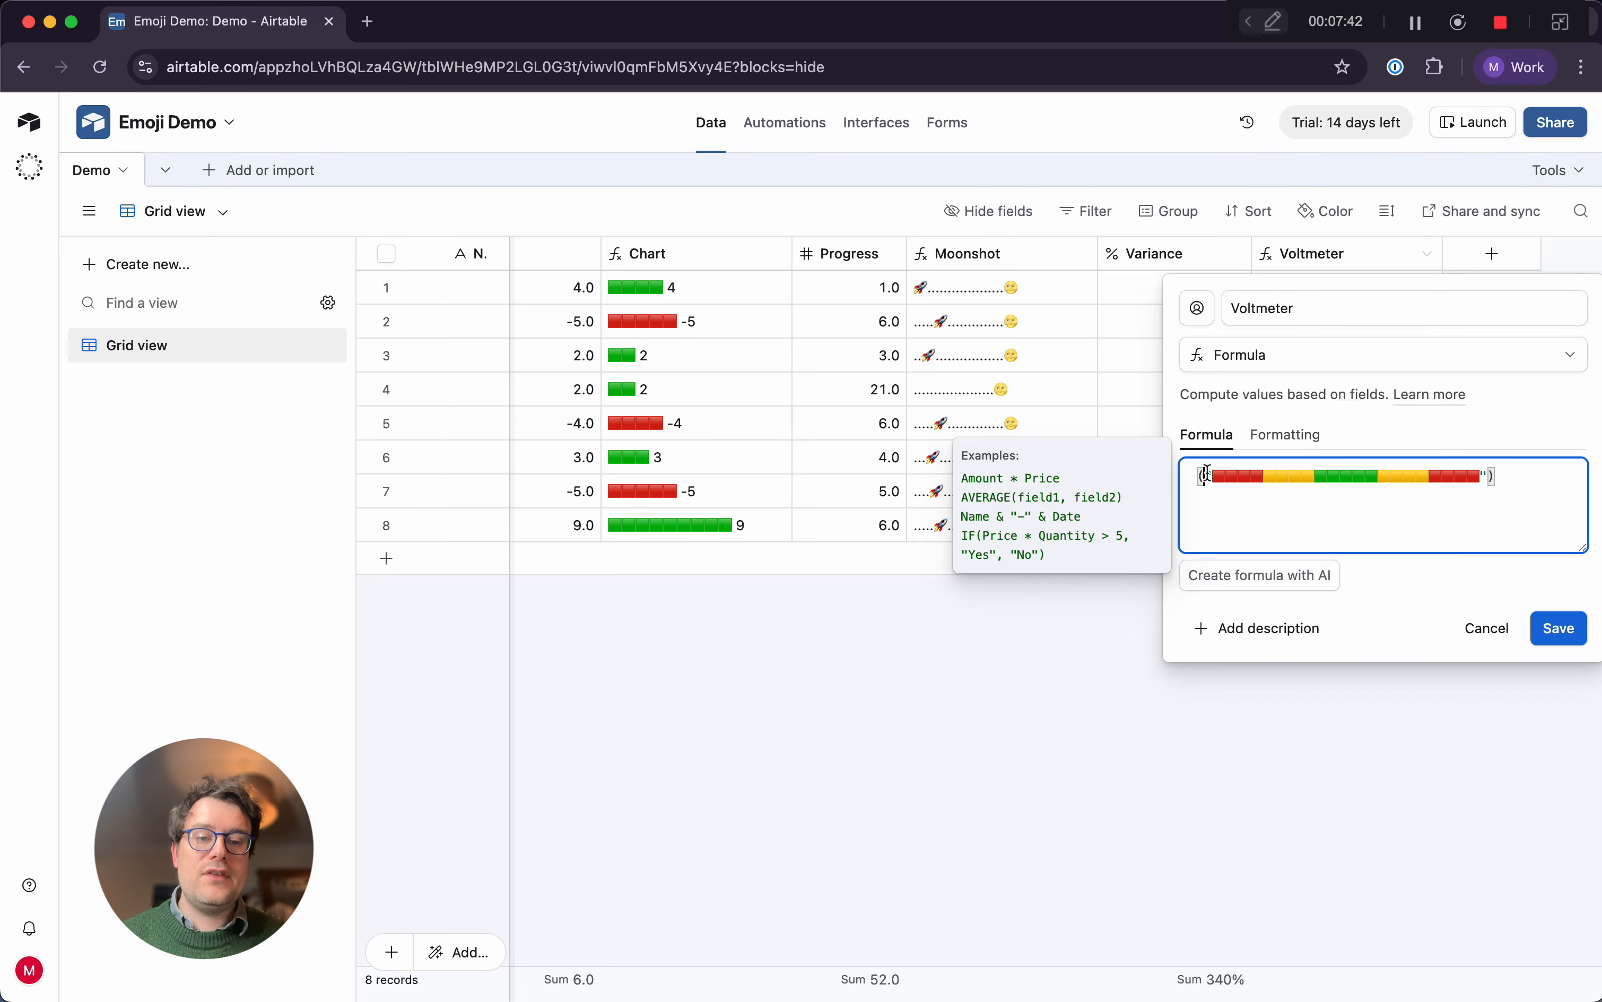
type("SUB")
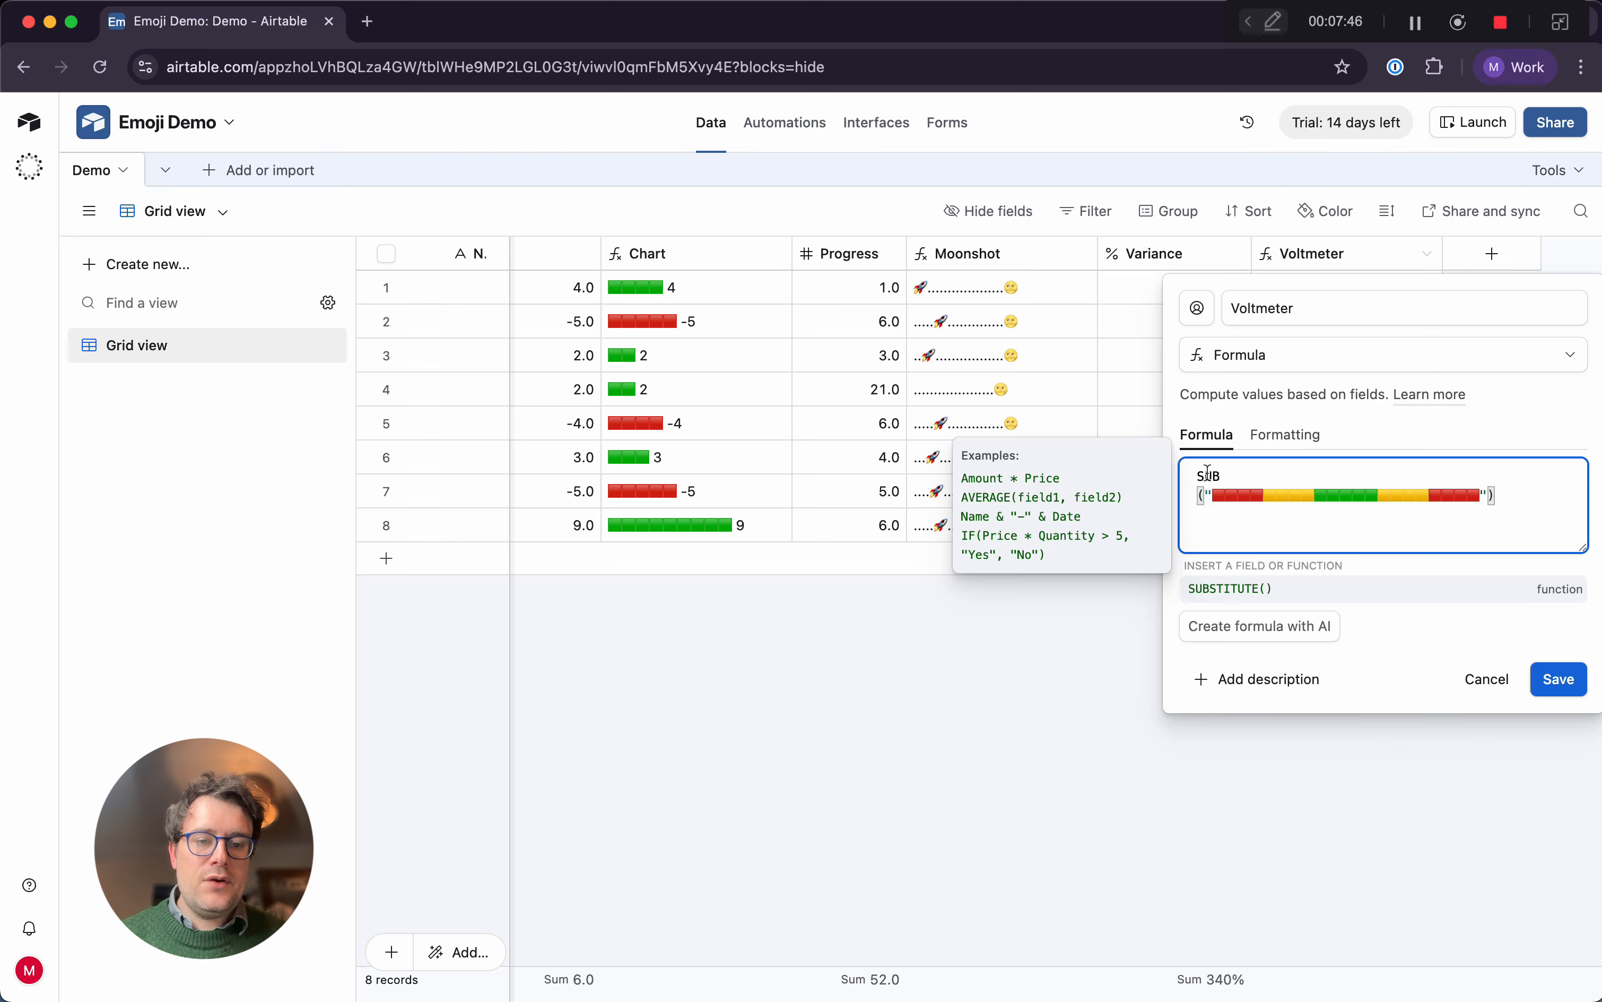
key("BackSpace")
key("BackSpace")
key("BackSpace")
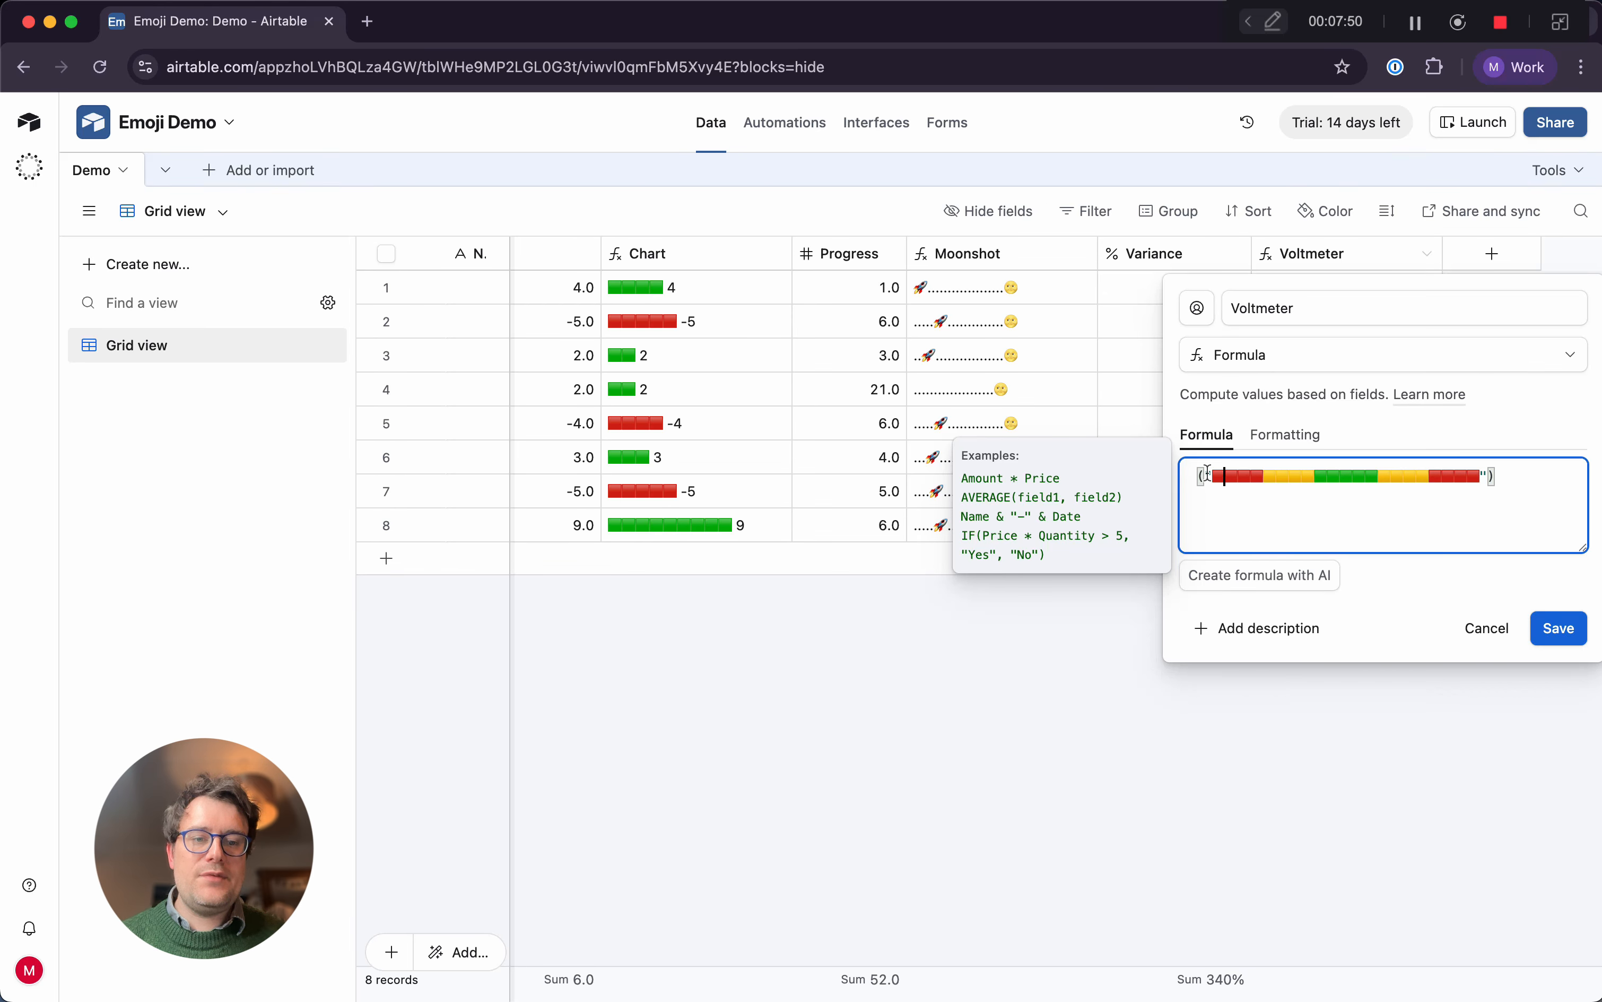
Insert SUBSTITUTE before the emoji string with a single opening parenthesis, replacing the closing one with a comma for the next argument
left_click(1199, 482)
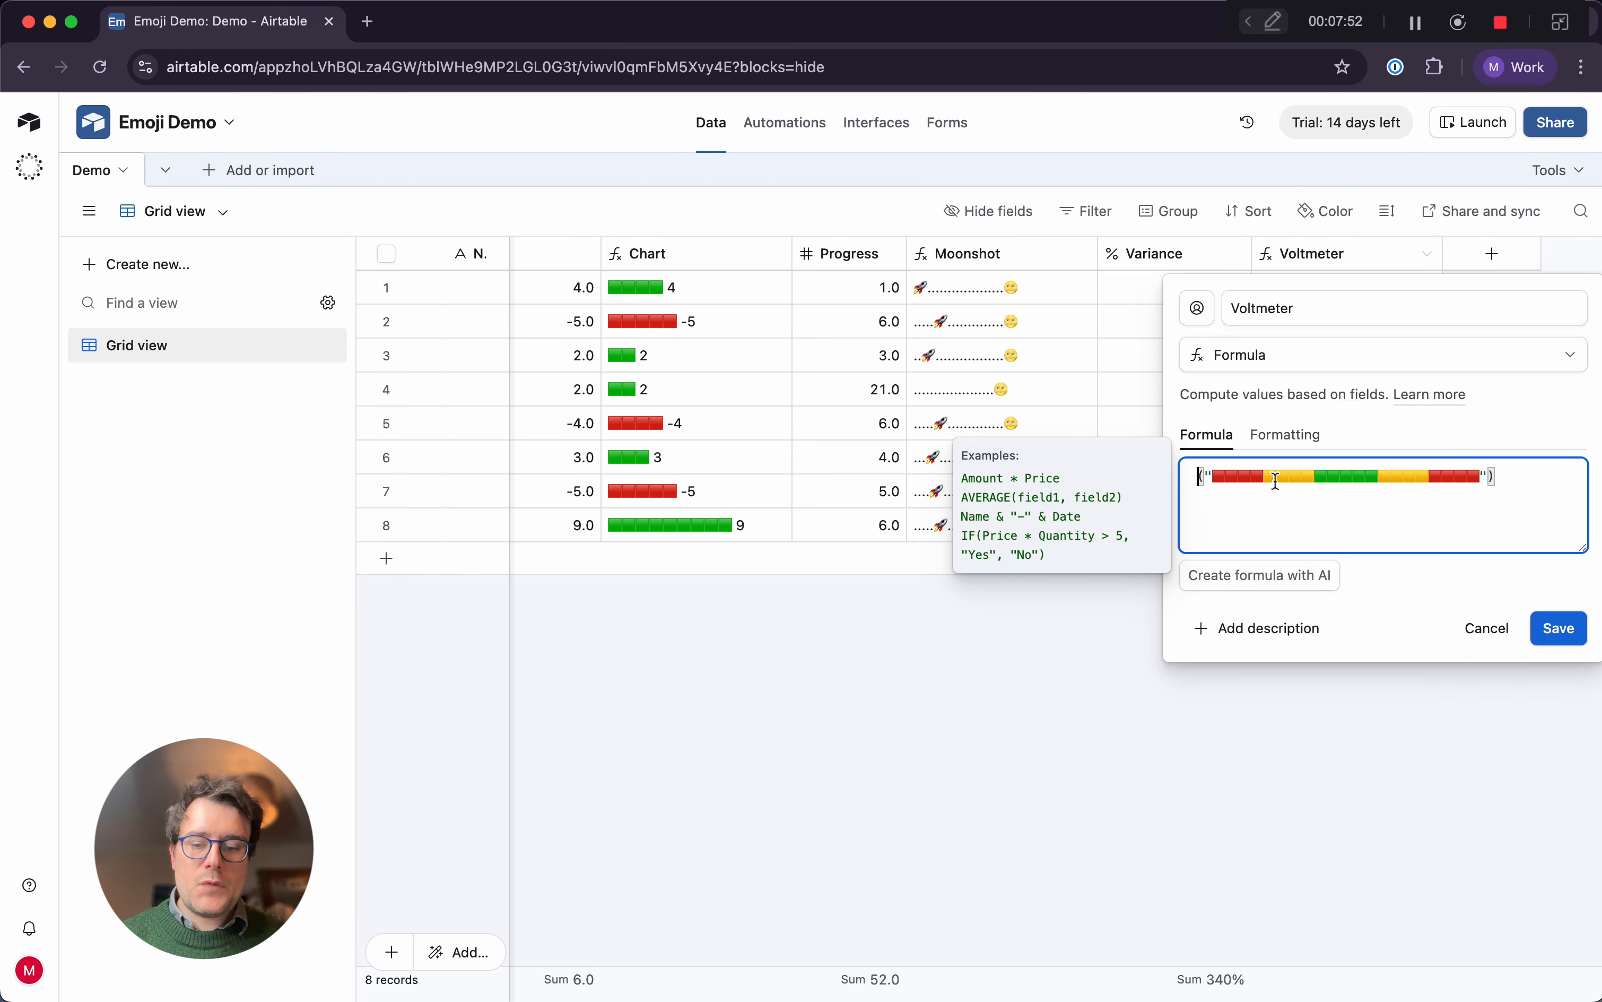
type("SUB")
key("Tab")
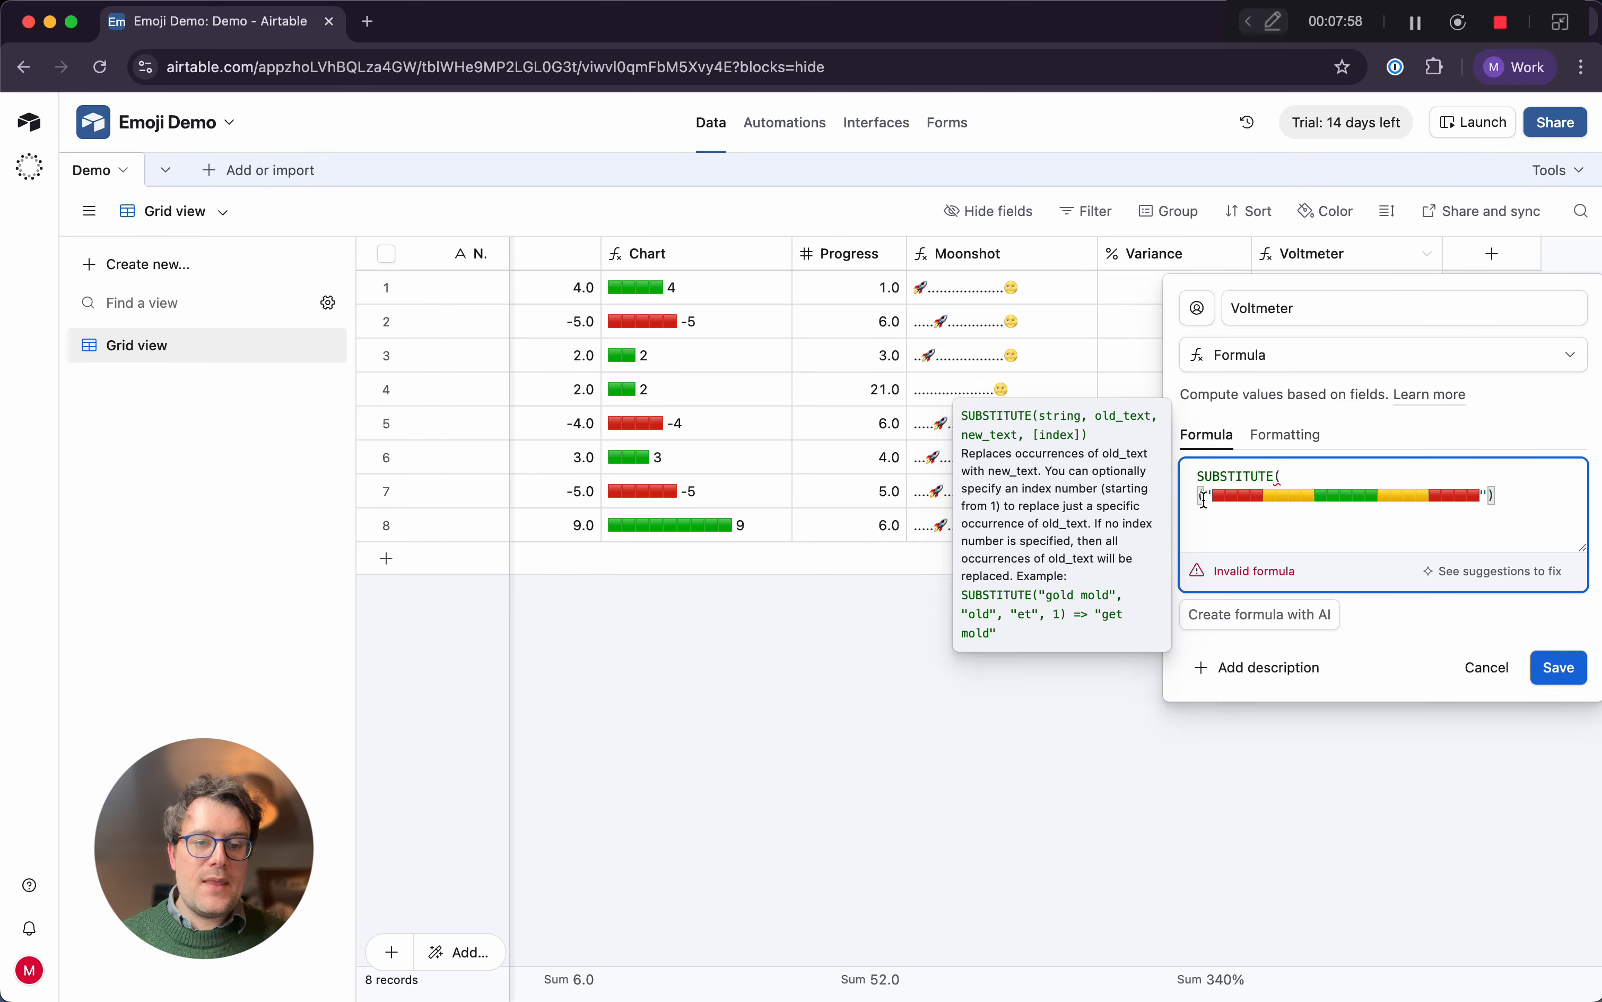
left_click(1205, 498)
key("BackSpace")
left_click(1514, 499)
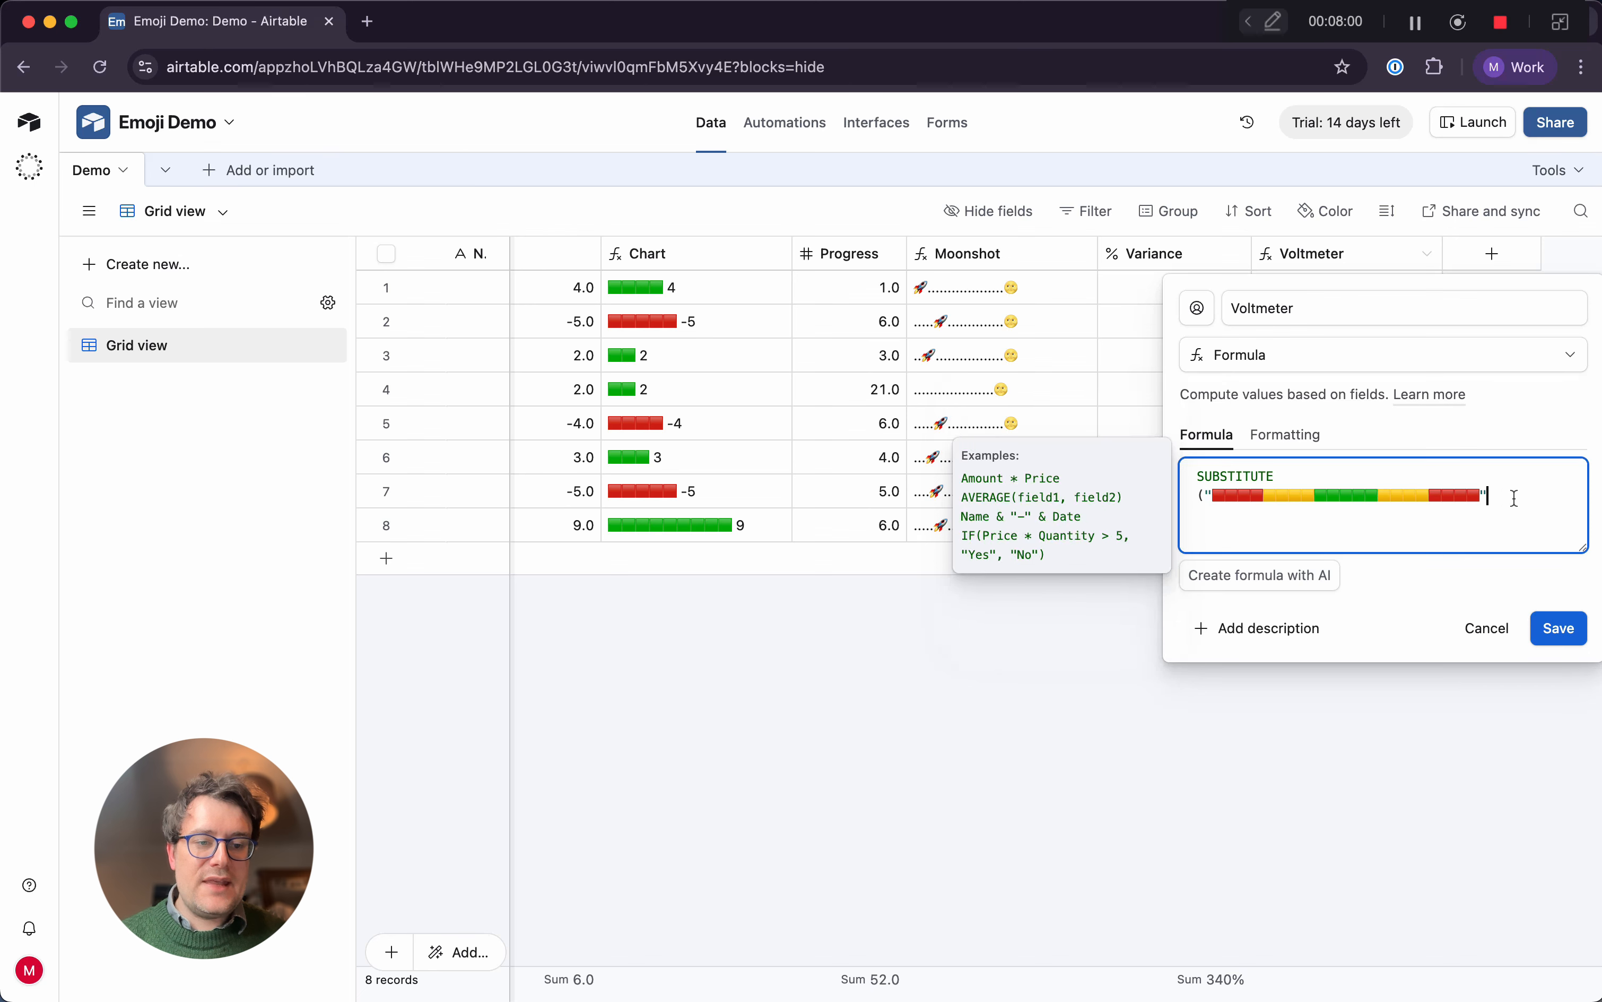
key("BackSpace")
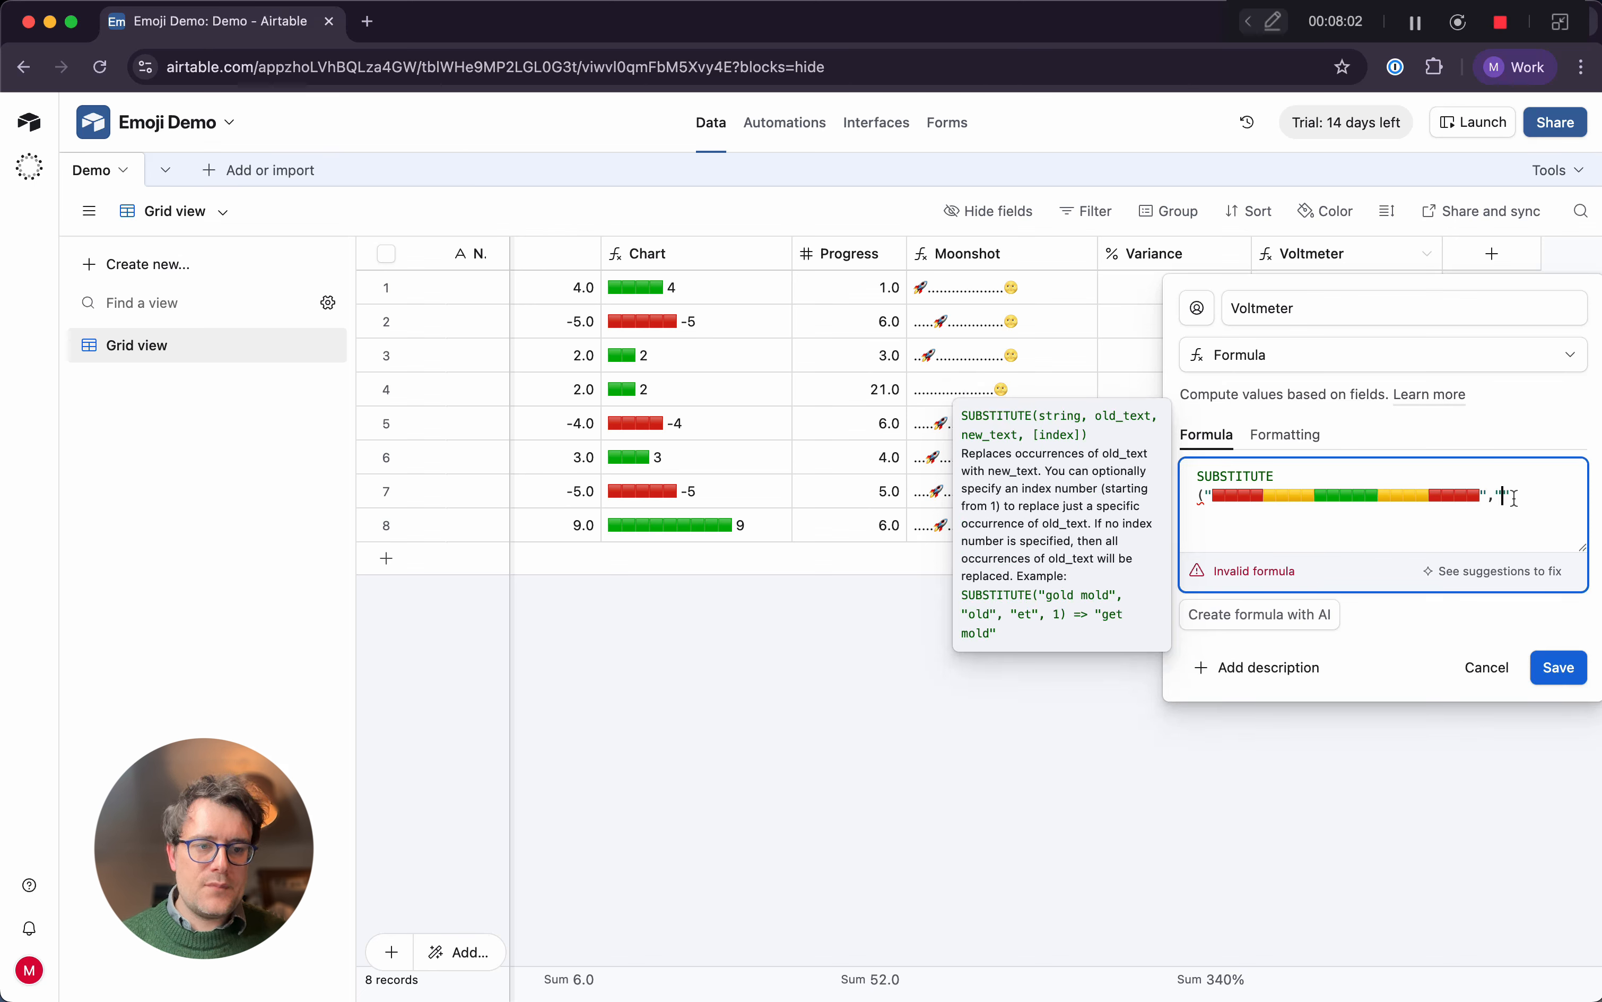
key("ctrl+super+space")
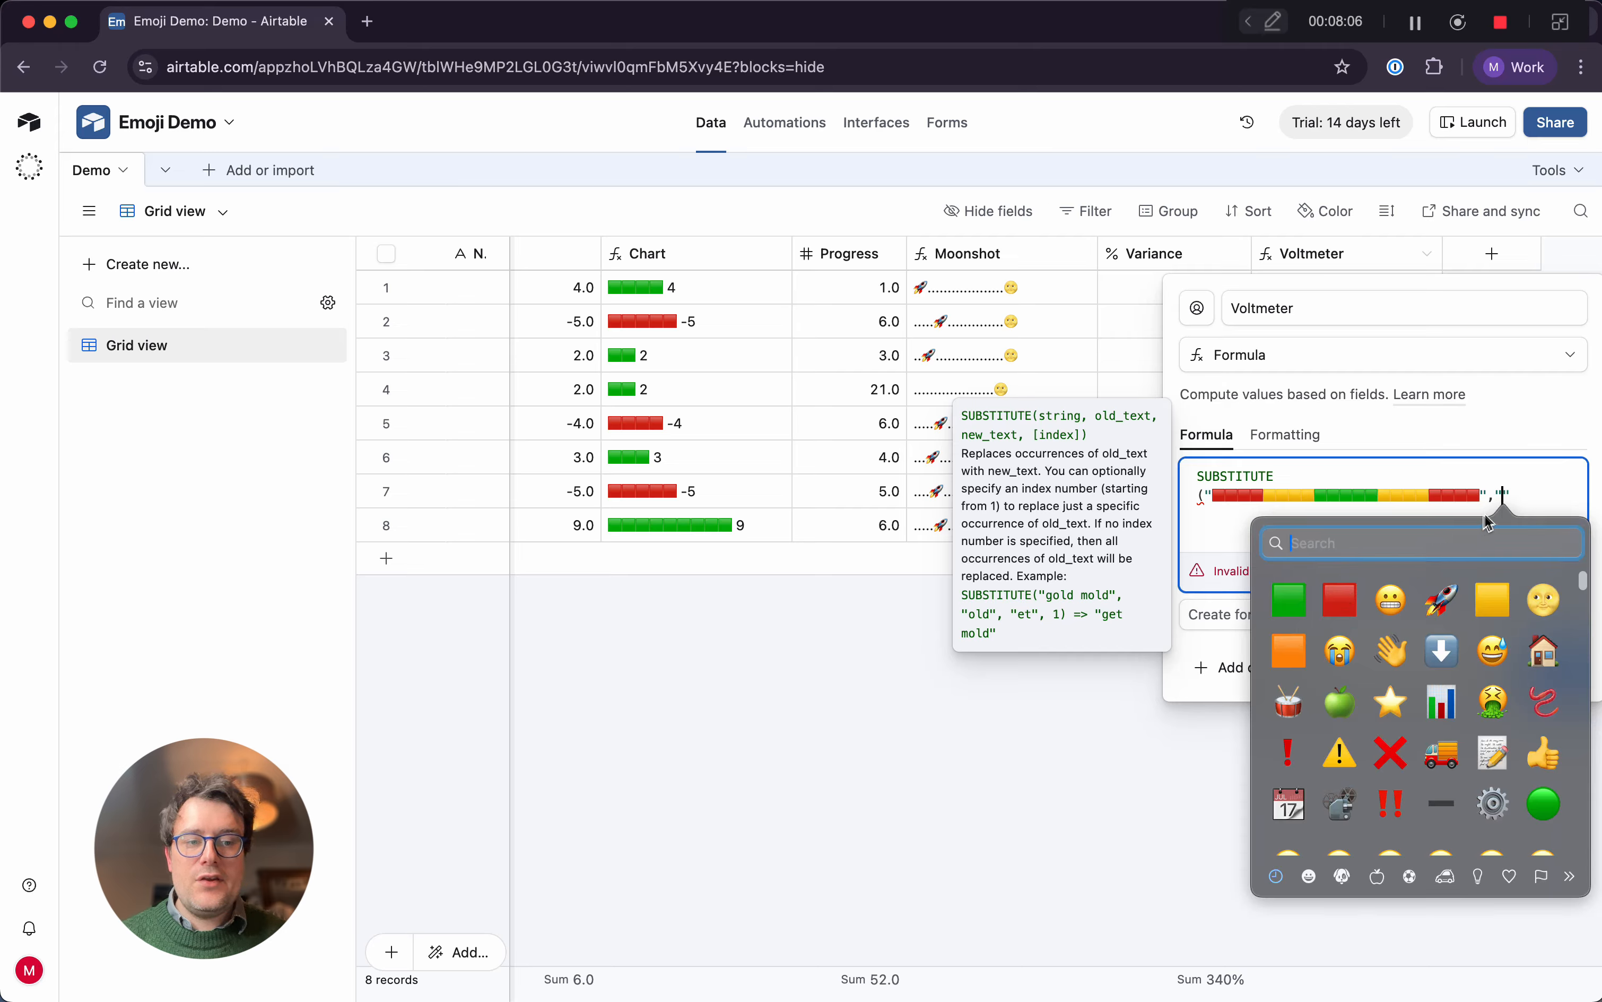
left_click(1537, 489)
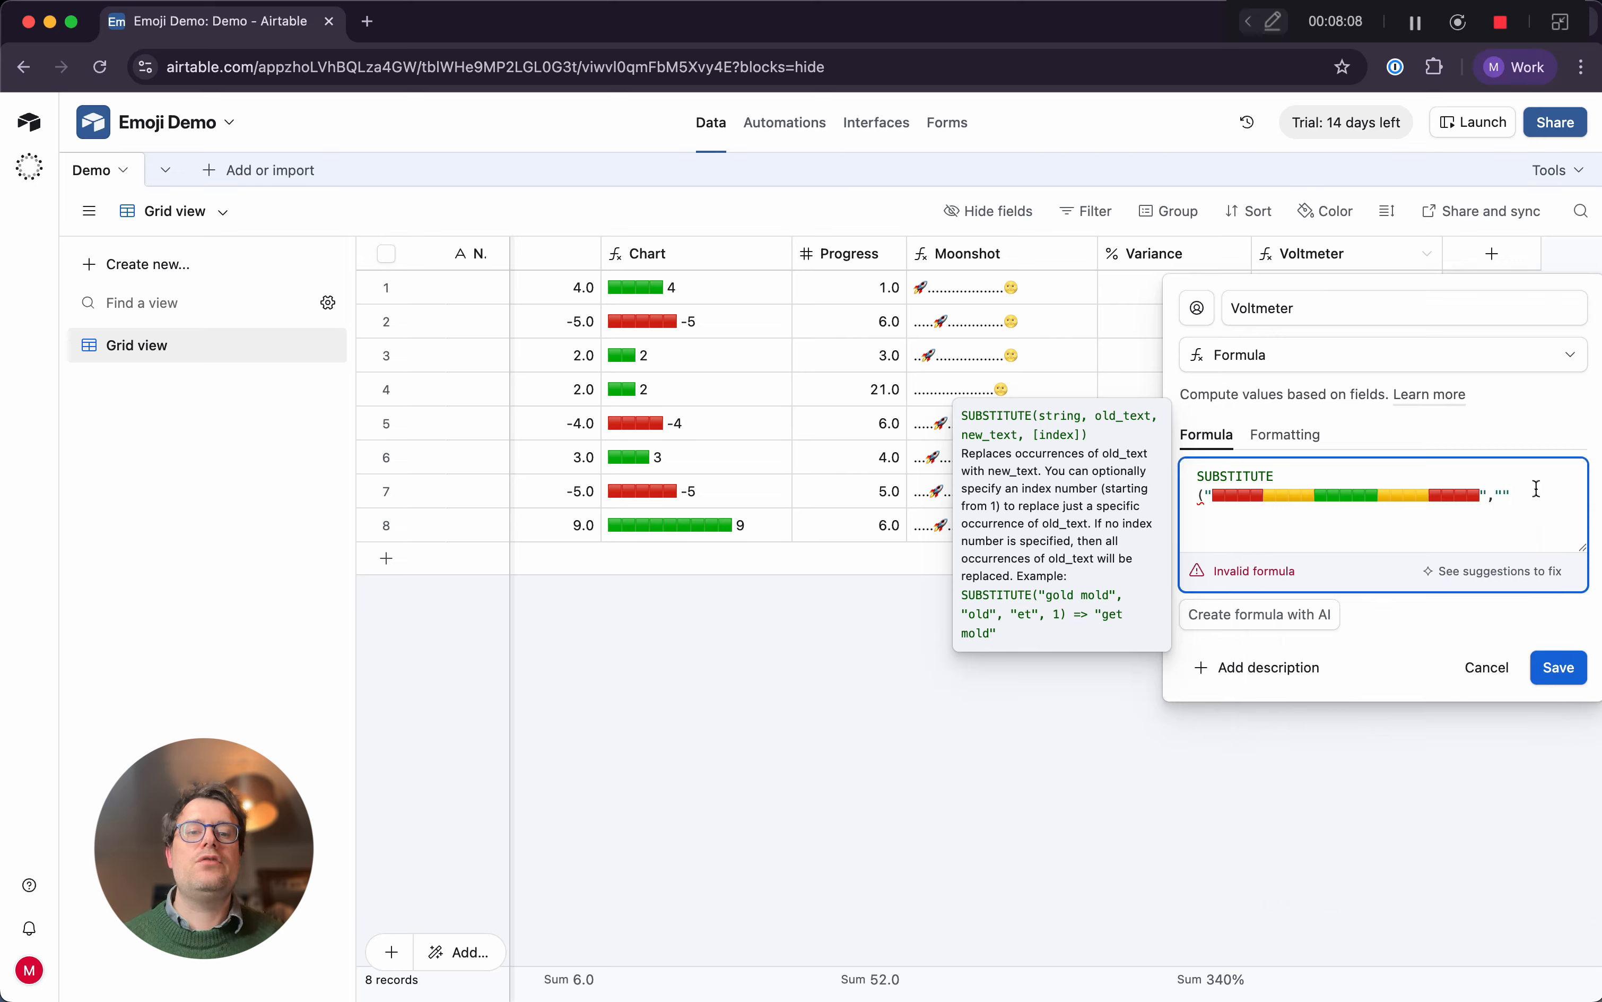
key("BackSpace")
key("BackSpace")
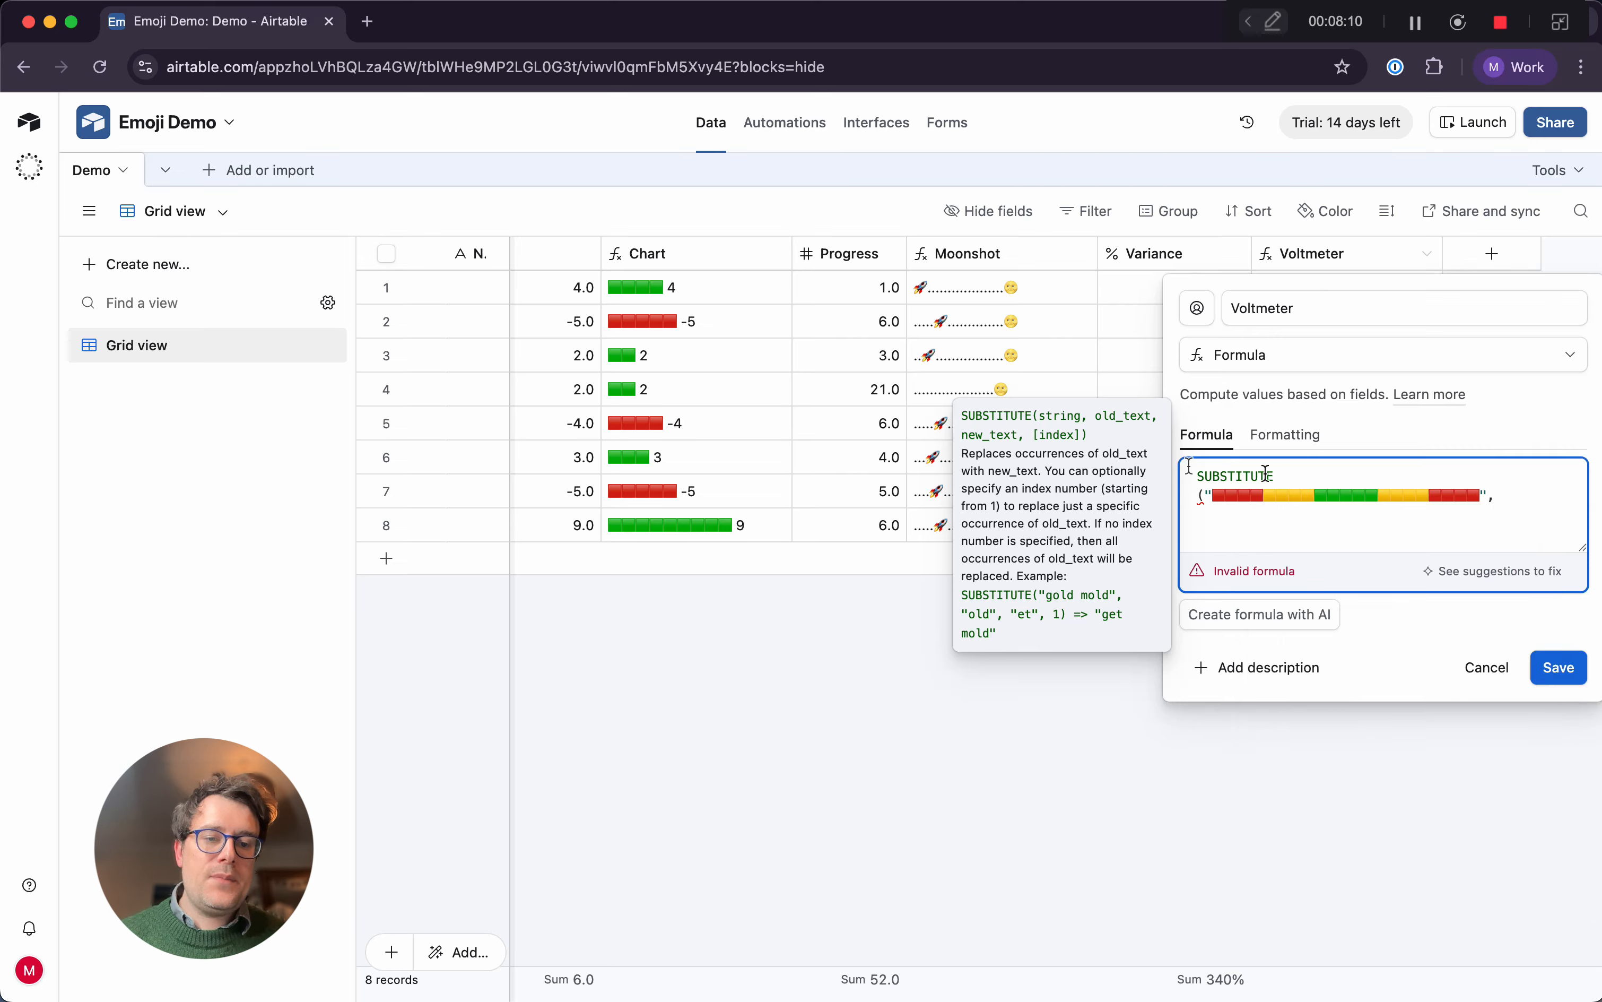
Insert a period between every pair of neighbouring coloured squares in the Voltmeter formula's emoji string
left_click(1225, 496)
type(".")
key("Right")
type(".")
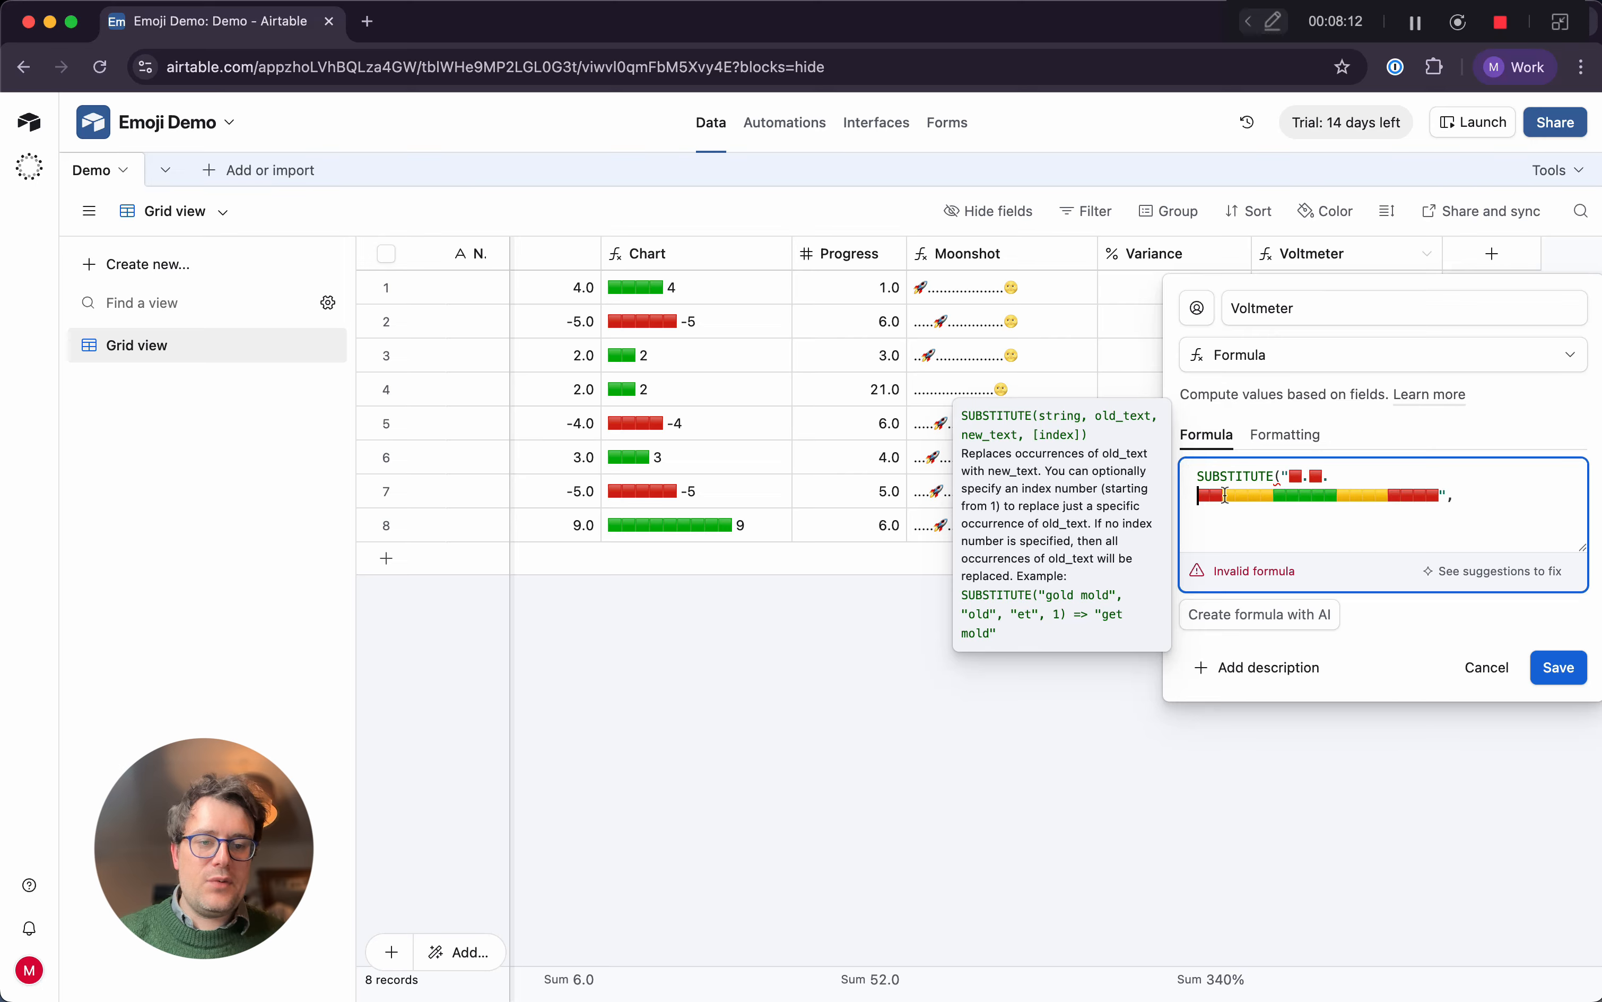
key("Right")
type(".")
key("Right")
key("period")
key("Right")
key("period")
key("Right")
key("period")
key("Right")
key("period")
key("Right")
key("period")
key("Right")
key("period")
key("Right")
key("period")
key("Right")
key("period")
key("Right")
key("period")
key("Right")
key("period")
key("Right")
key("period")
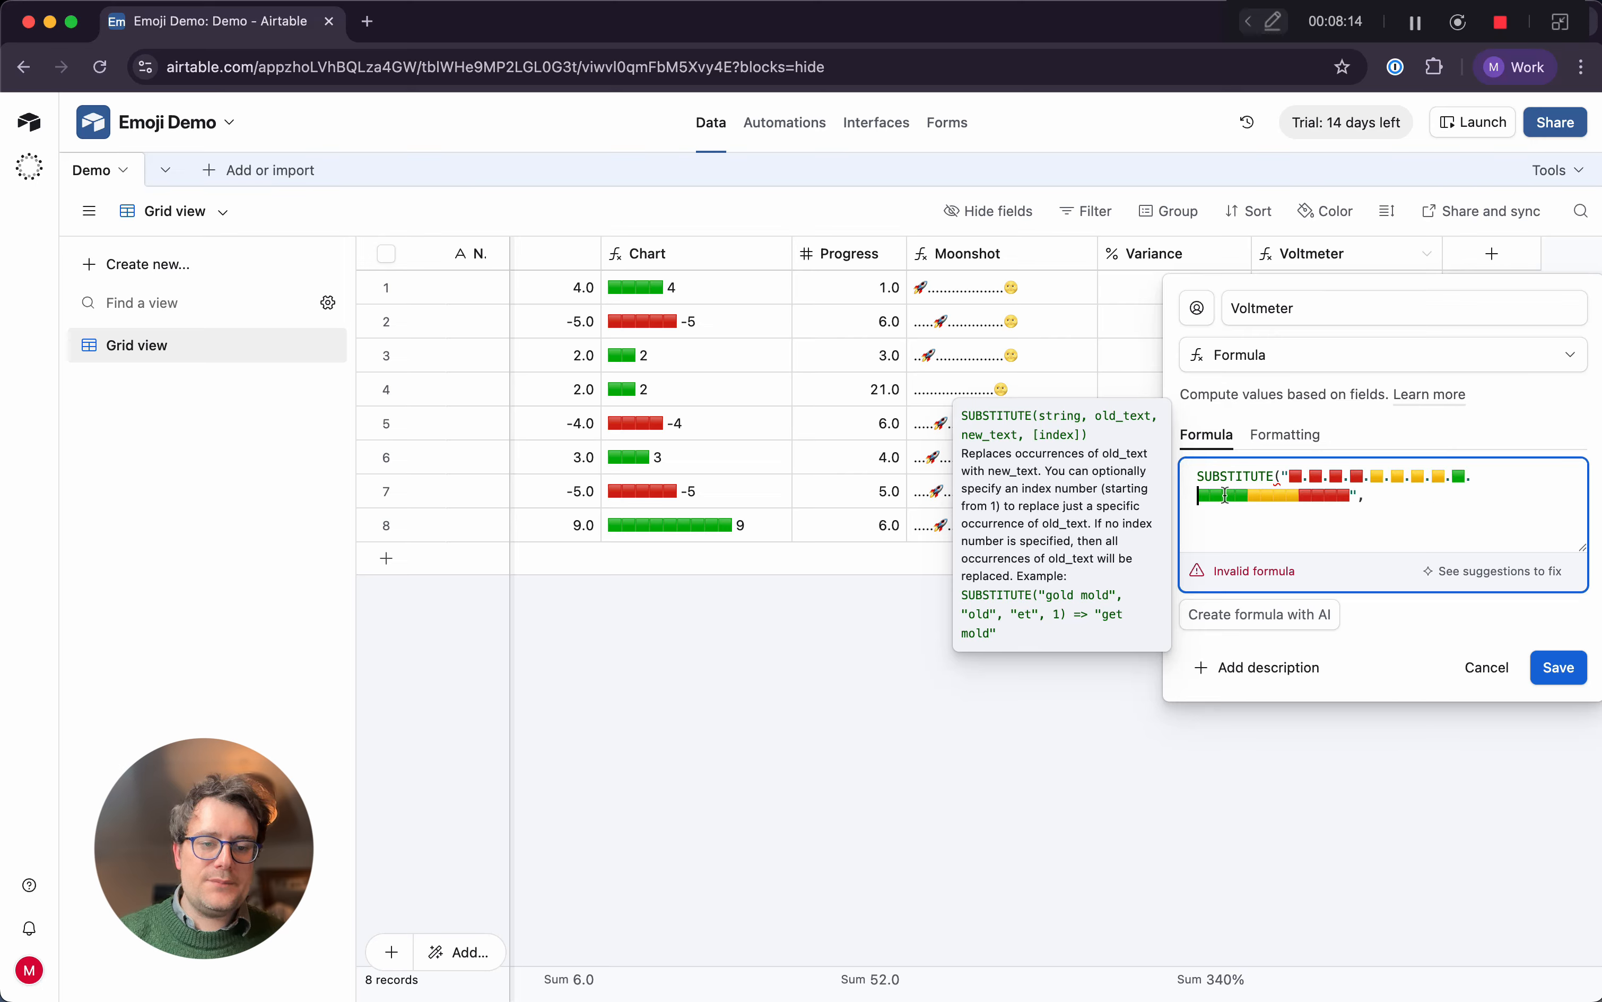
key("Right")
key("period")
key("Right")
key("period")
key("Right")
key("period")
key("Right")
key("period")
key("Right")
key("period")
key("Right")
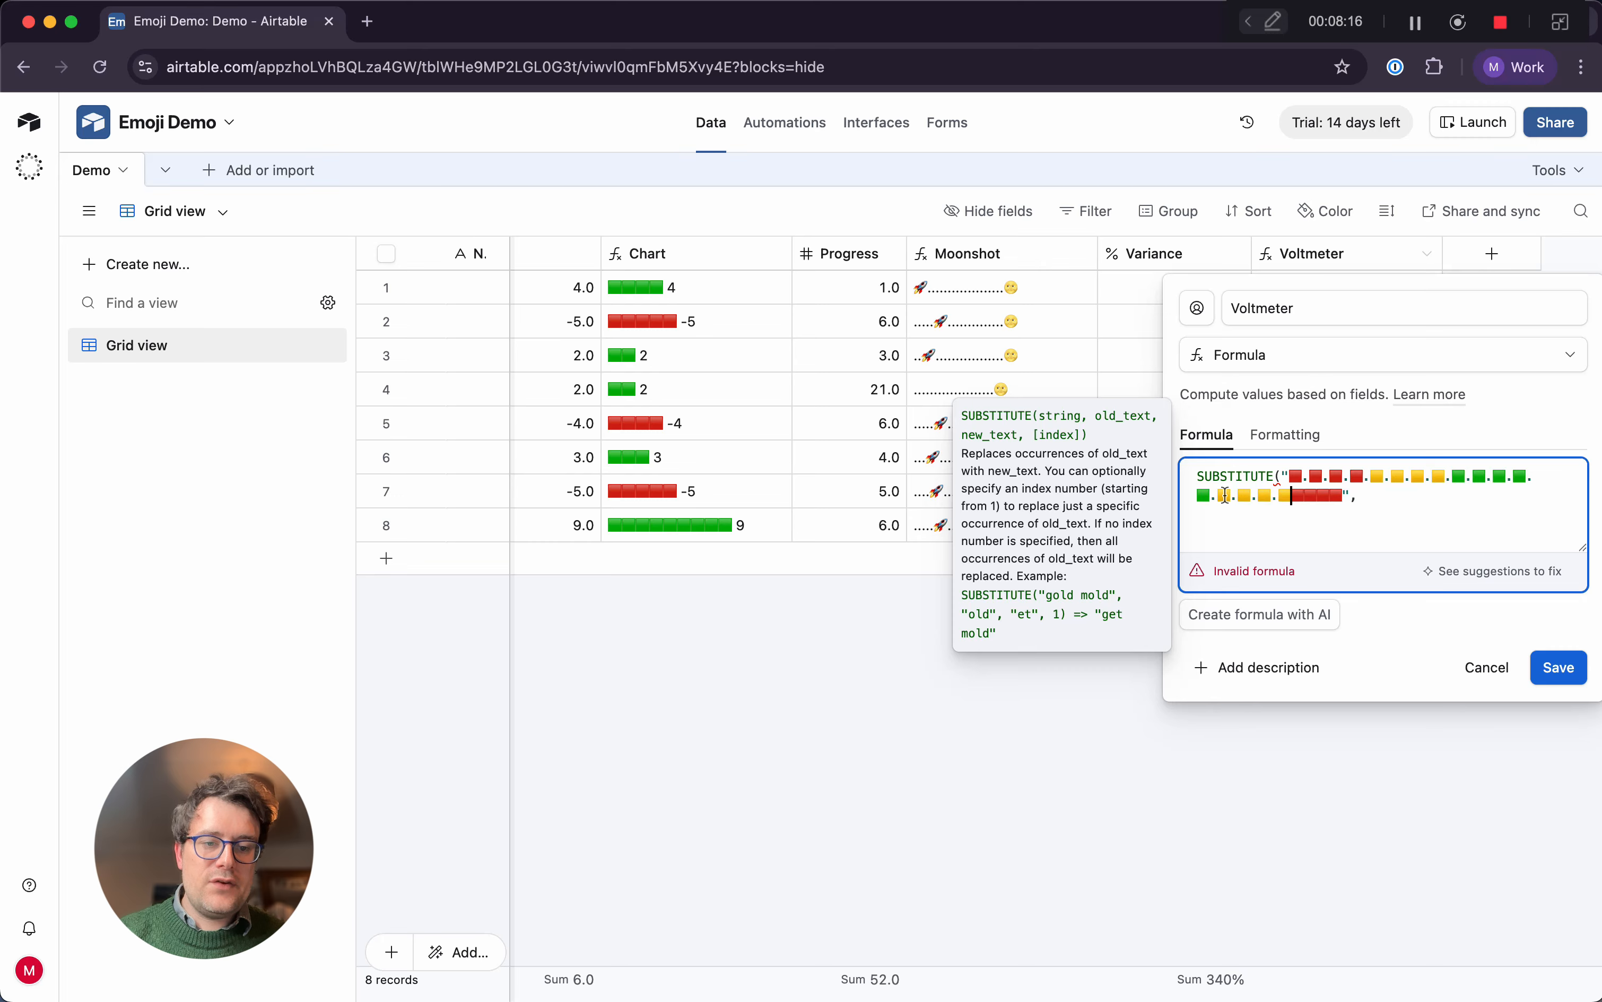
key("period")
key("Right")
key("period")
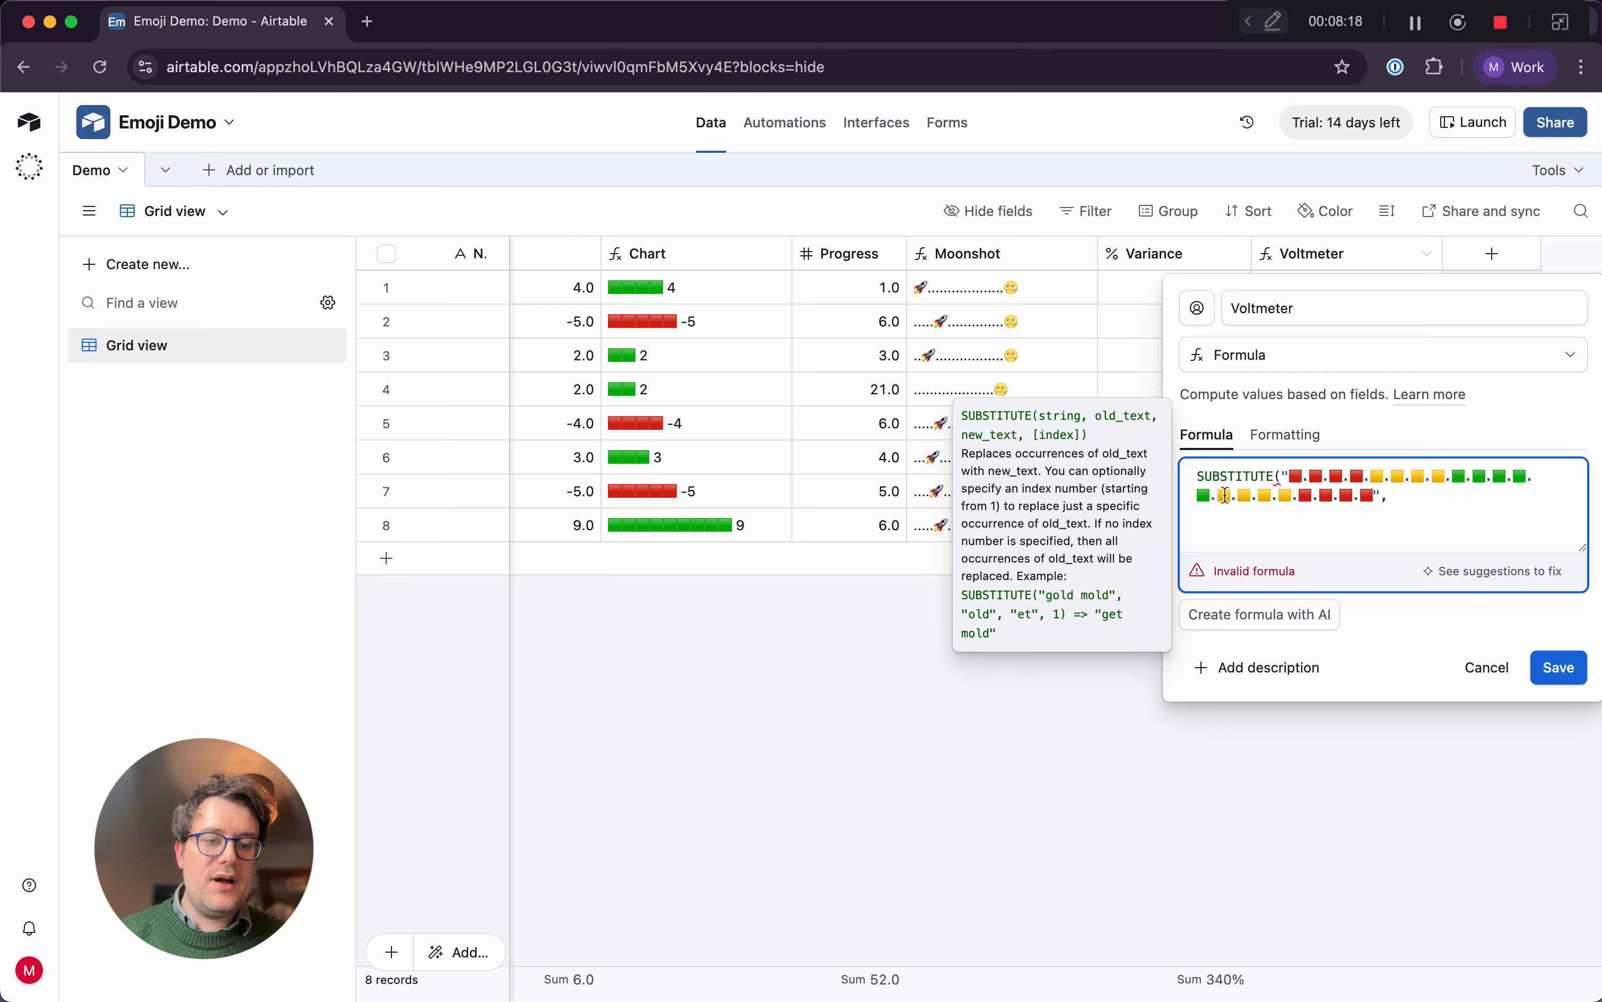
Add "." as the text to replace and the ⬇️ emoji as its replacement in the SUBSTITUTE function, followed by a comma
left_click(1392, 498)
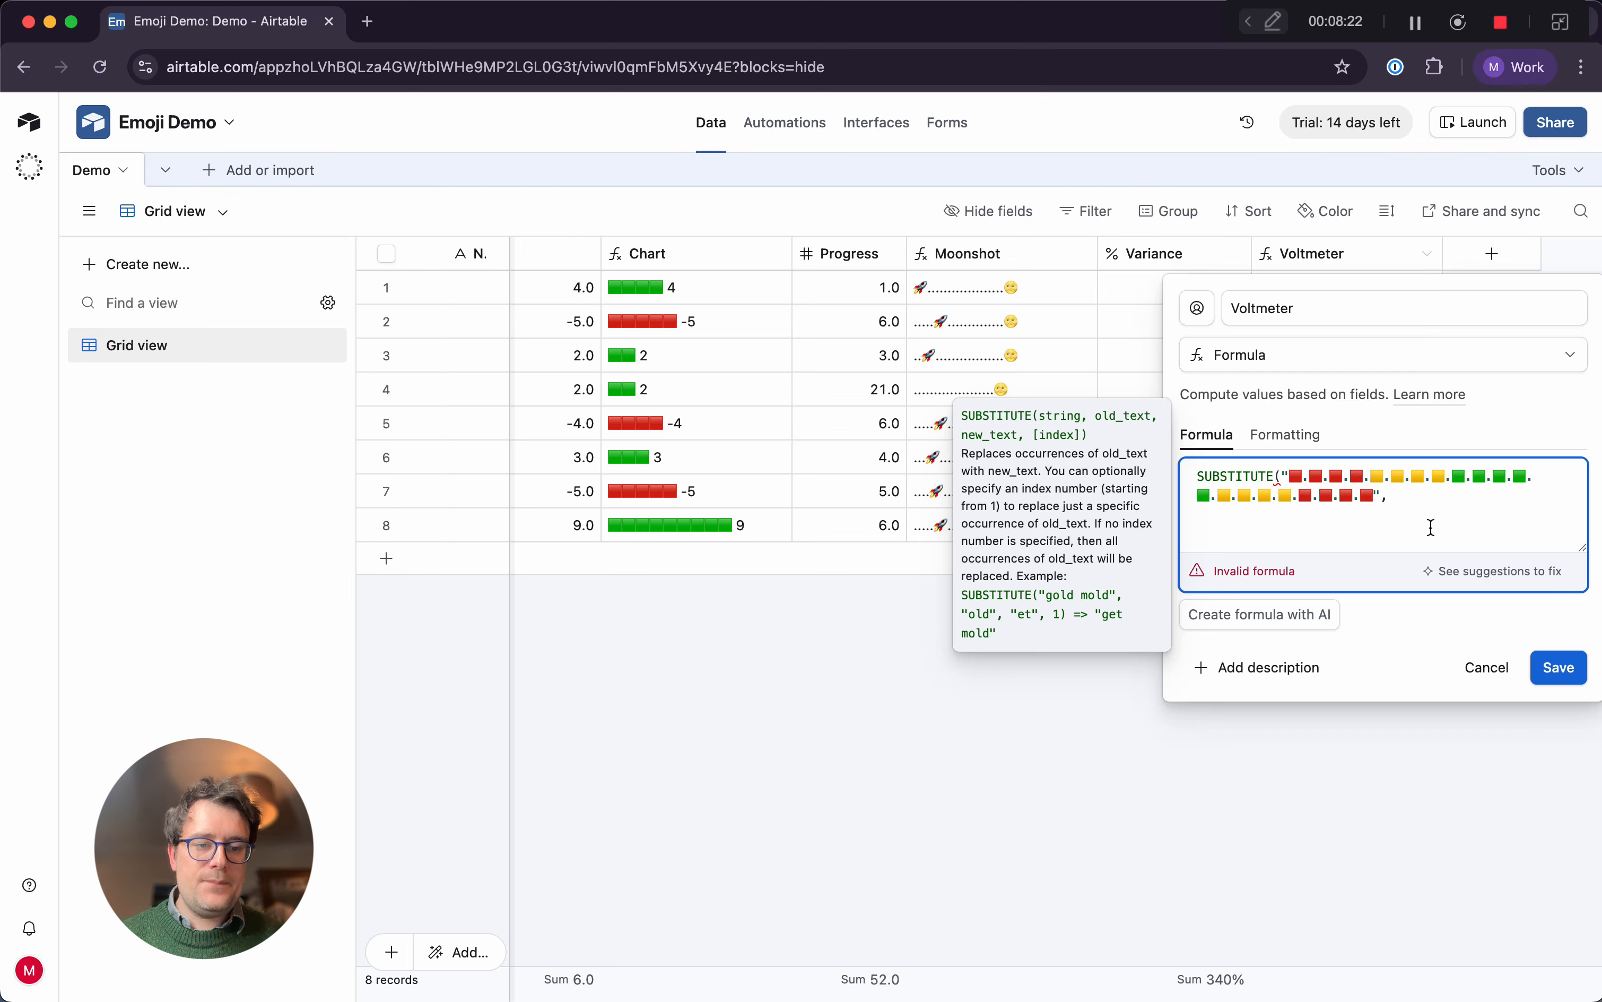
type("\"")
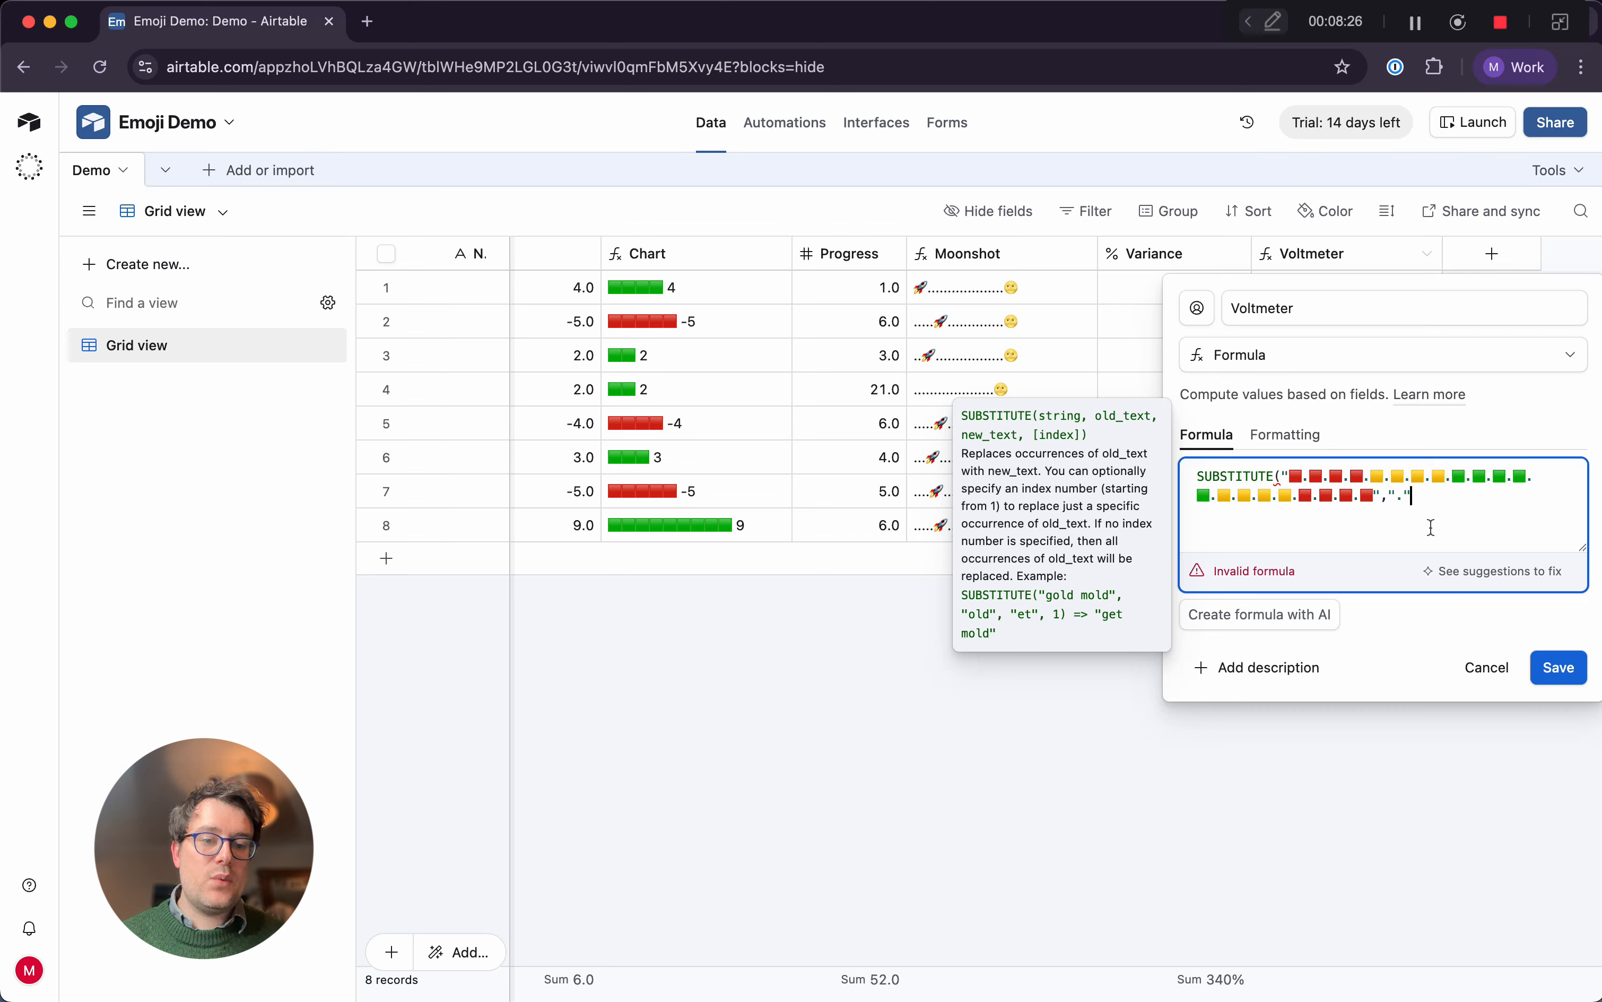
type(".\",")
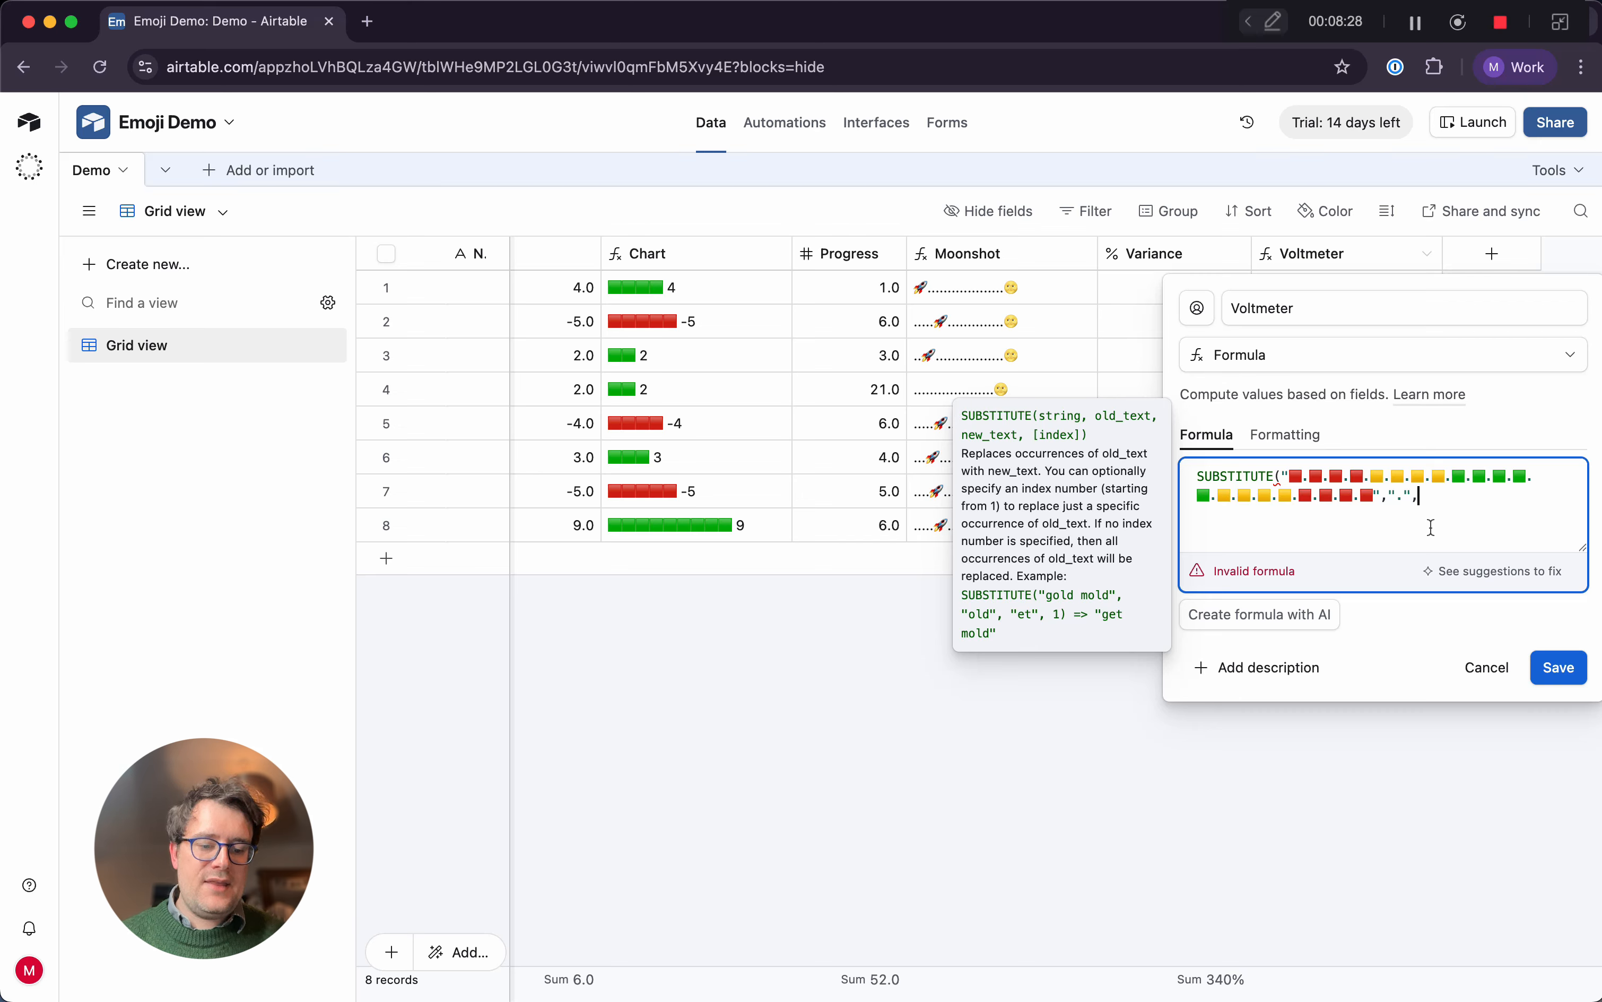
type("\"")
key("ctrl+super+space")
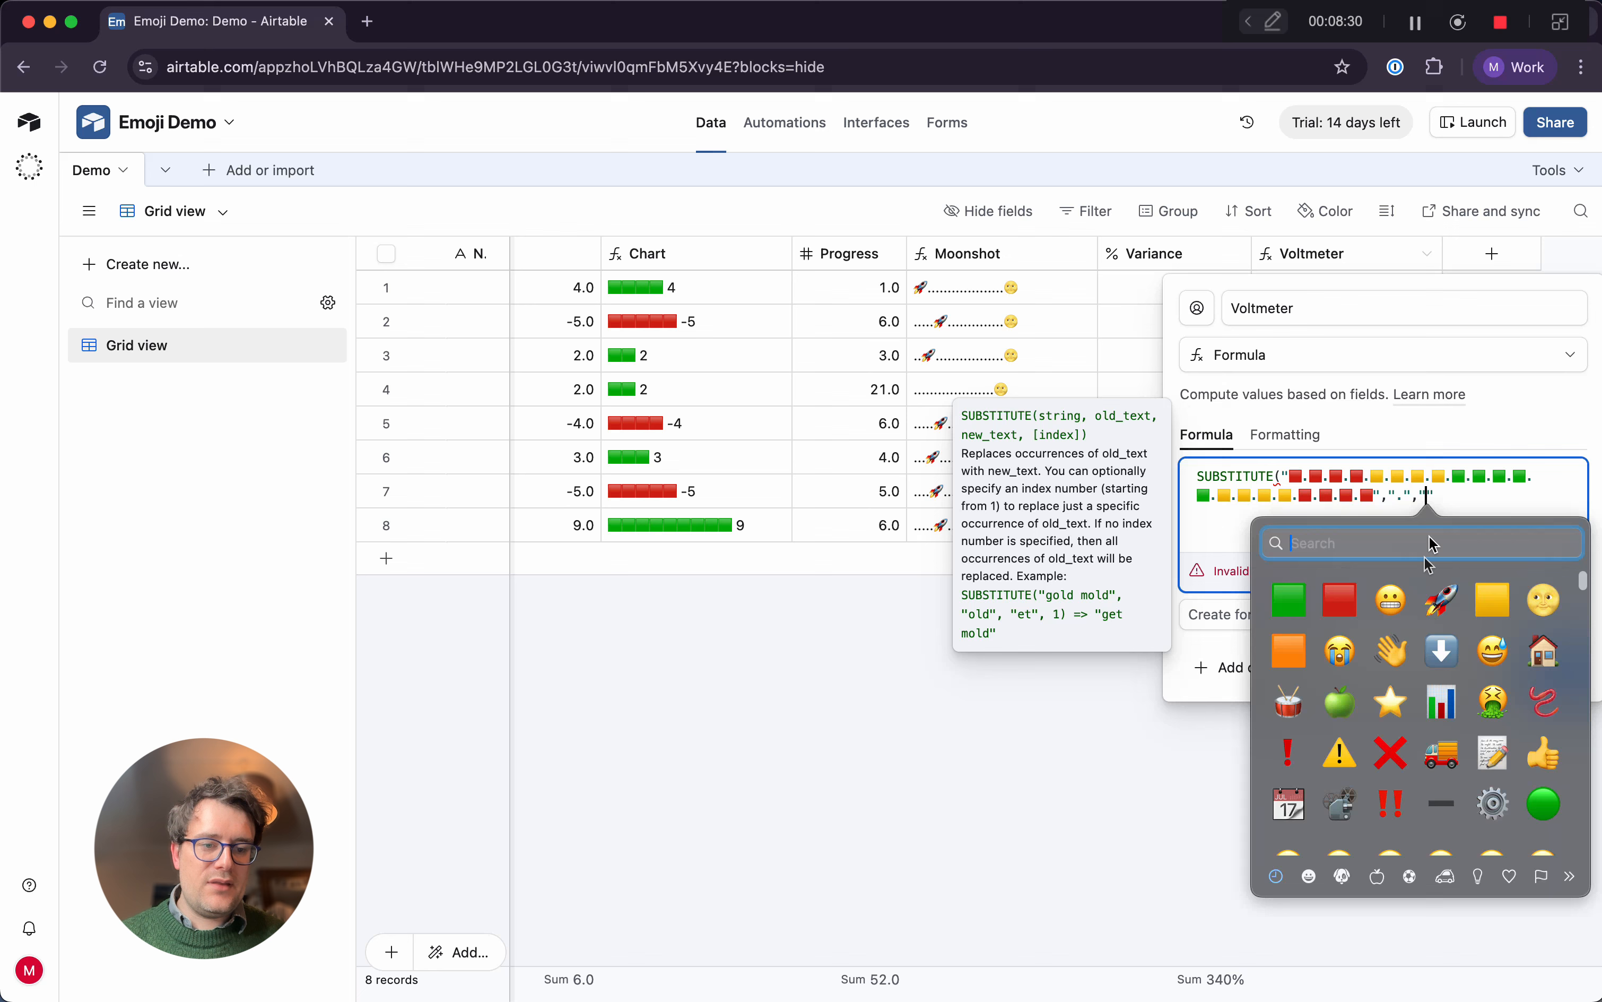
left_click(1447, 645)
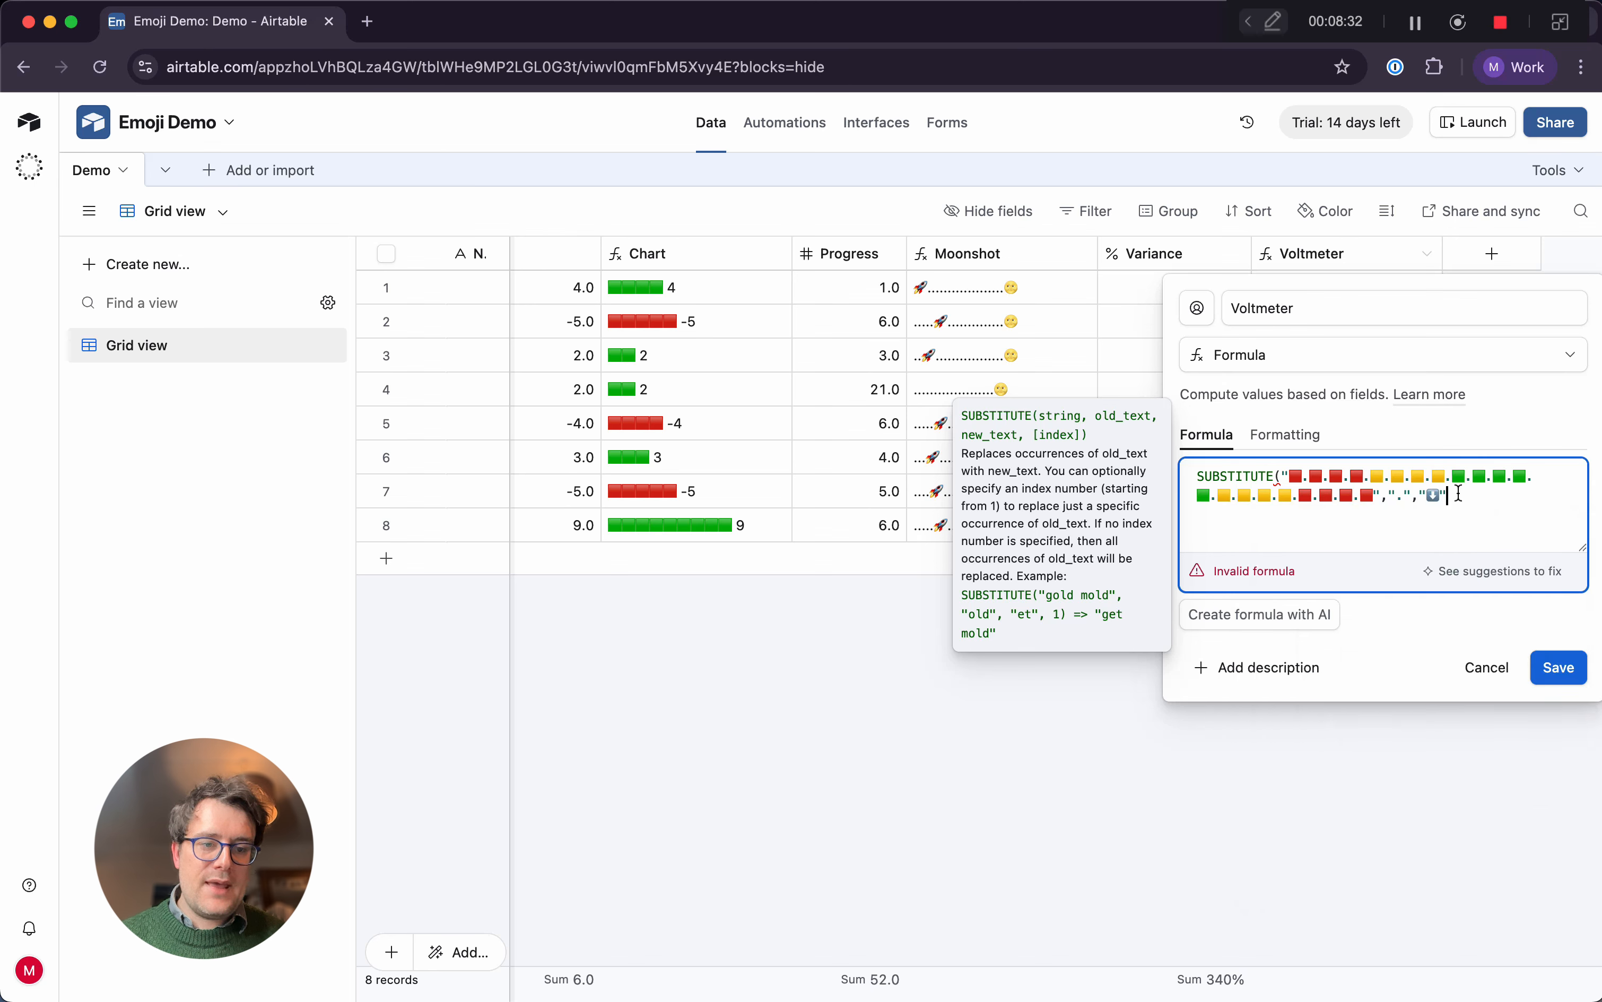
type(",")
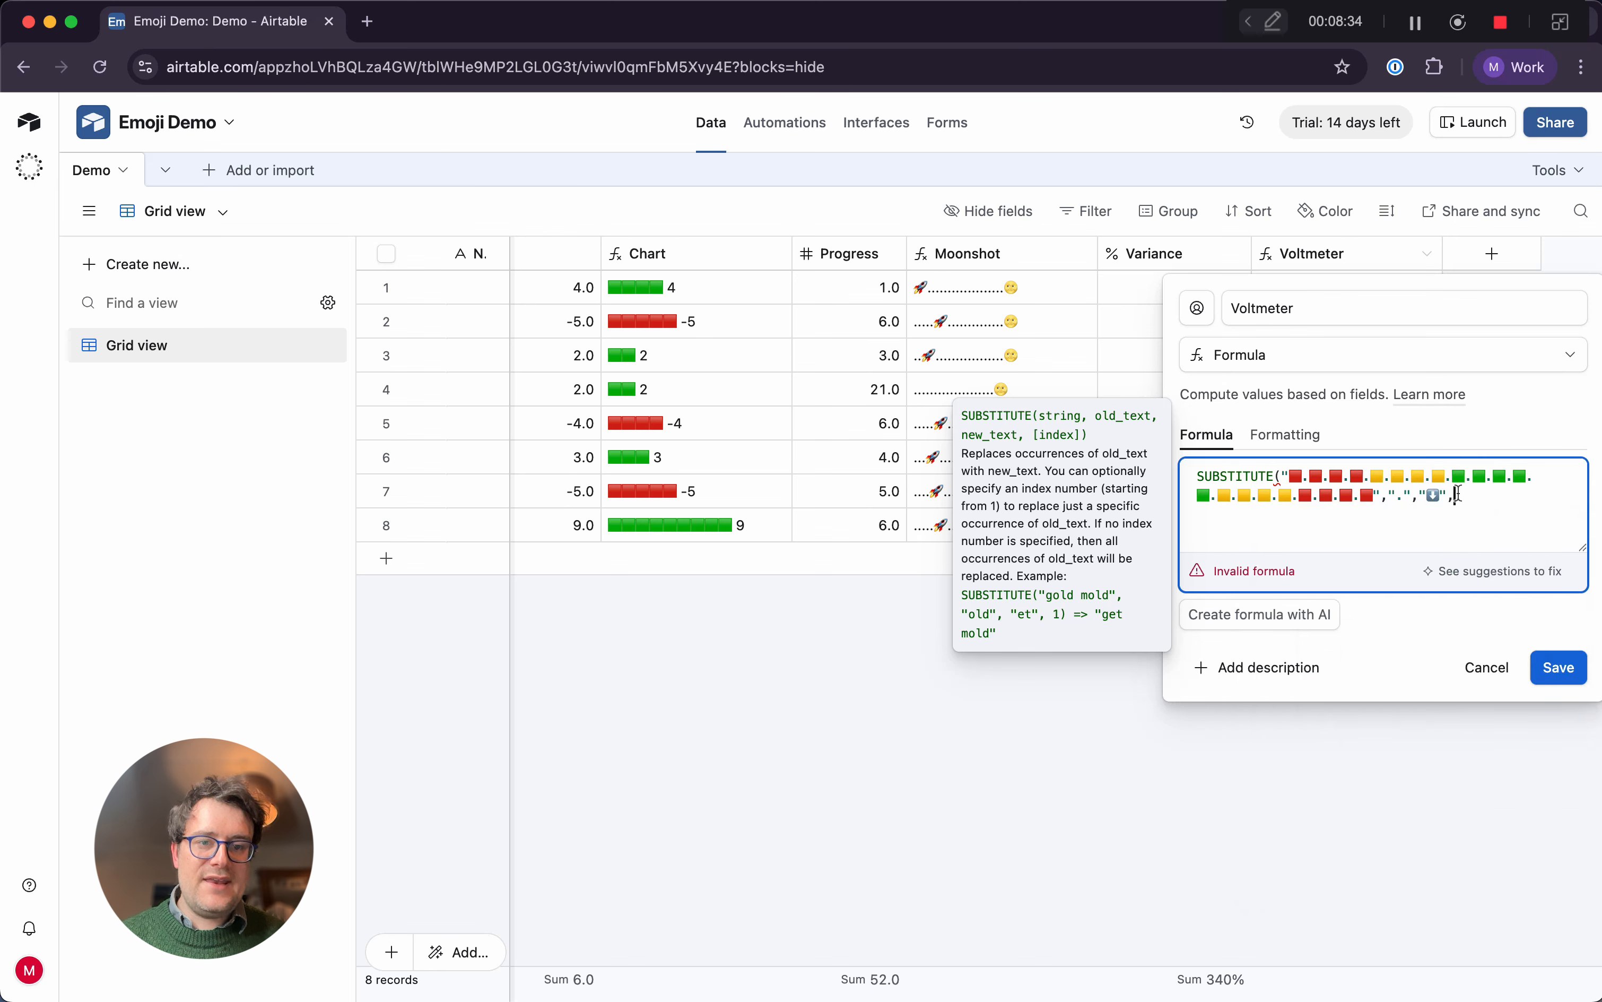
type("Variance")
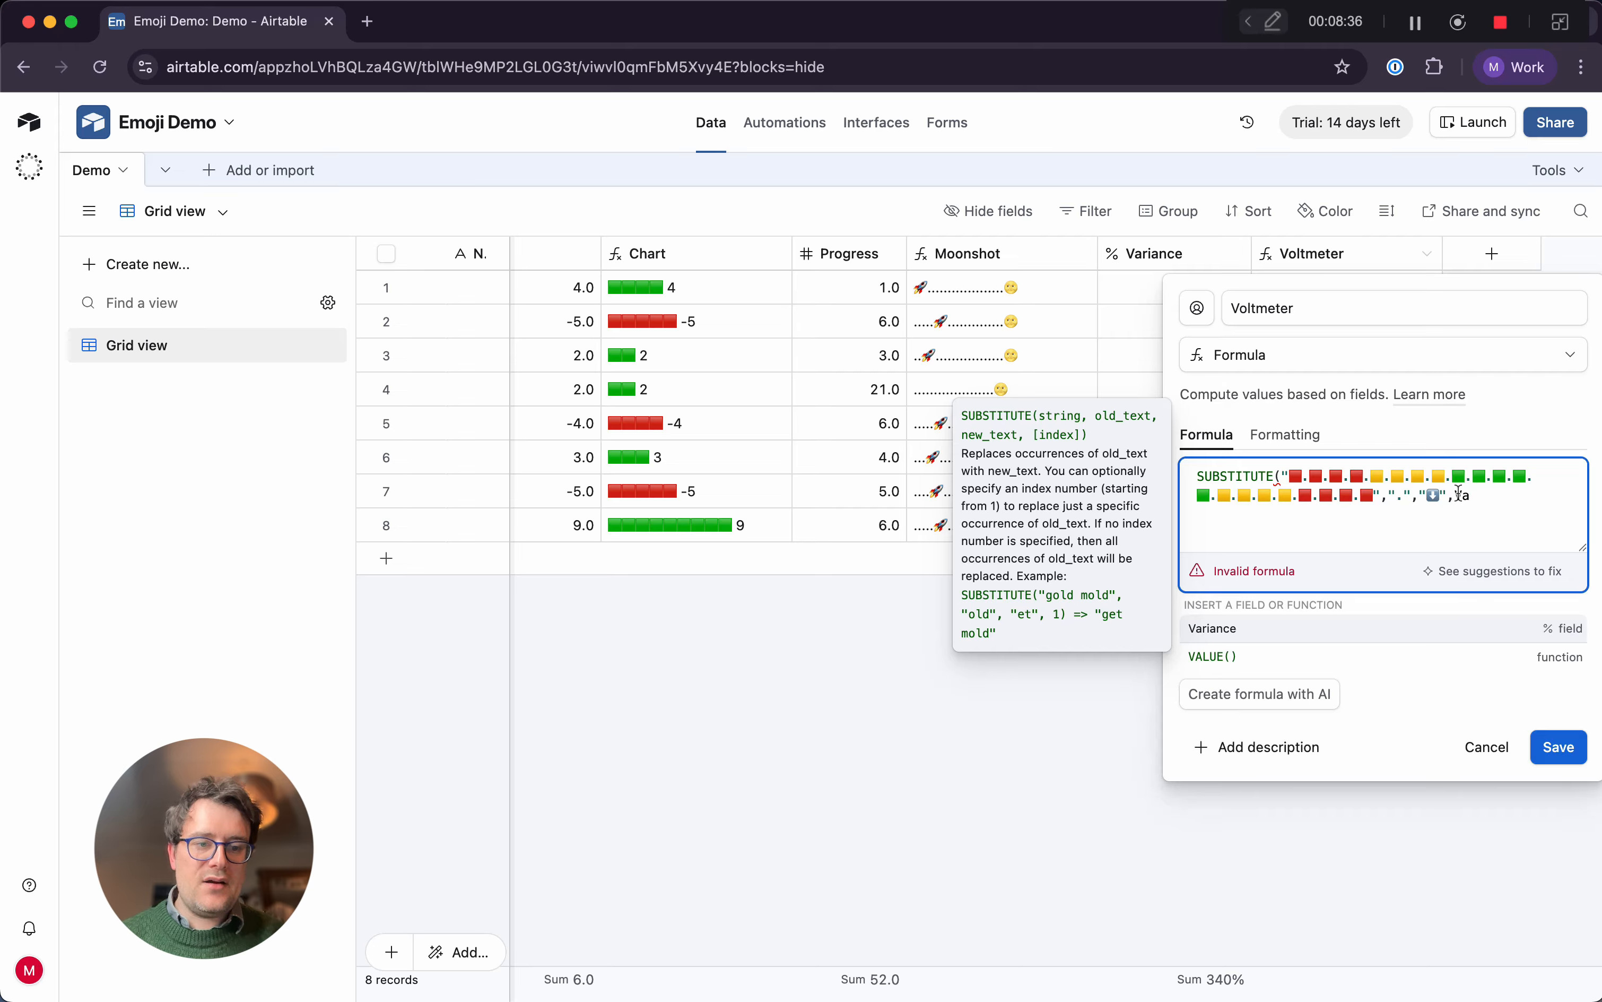
Add (Variance*10) as the SUBSTITUTE index argument, close the function and save the Voltmeter field
key("Left")
key("Left")
key("Left")
key("Left")
key("Left")
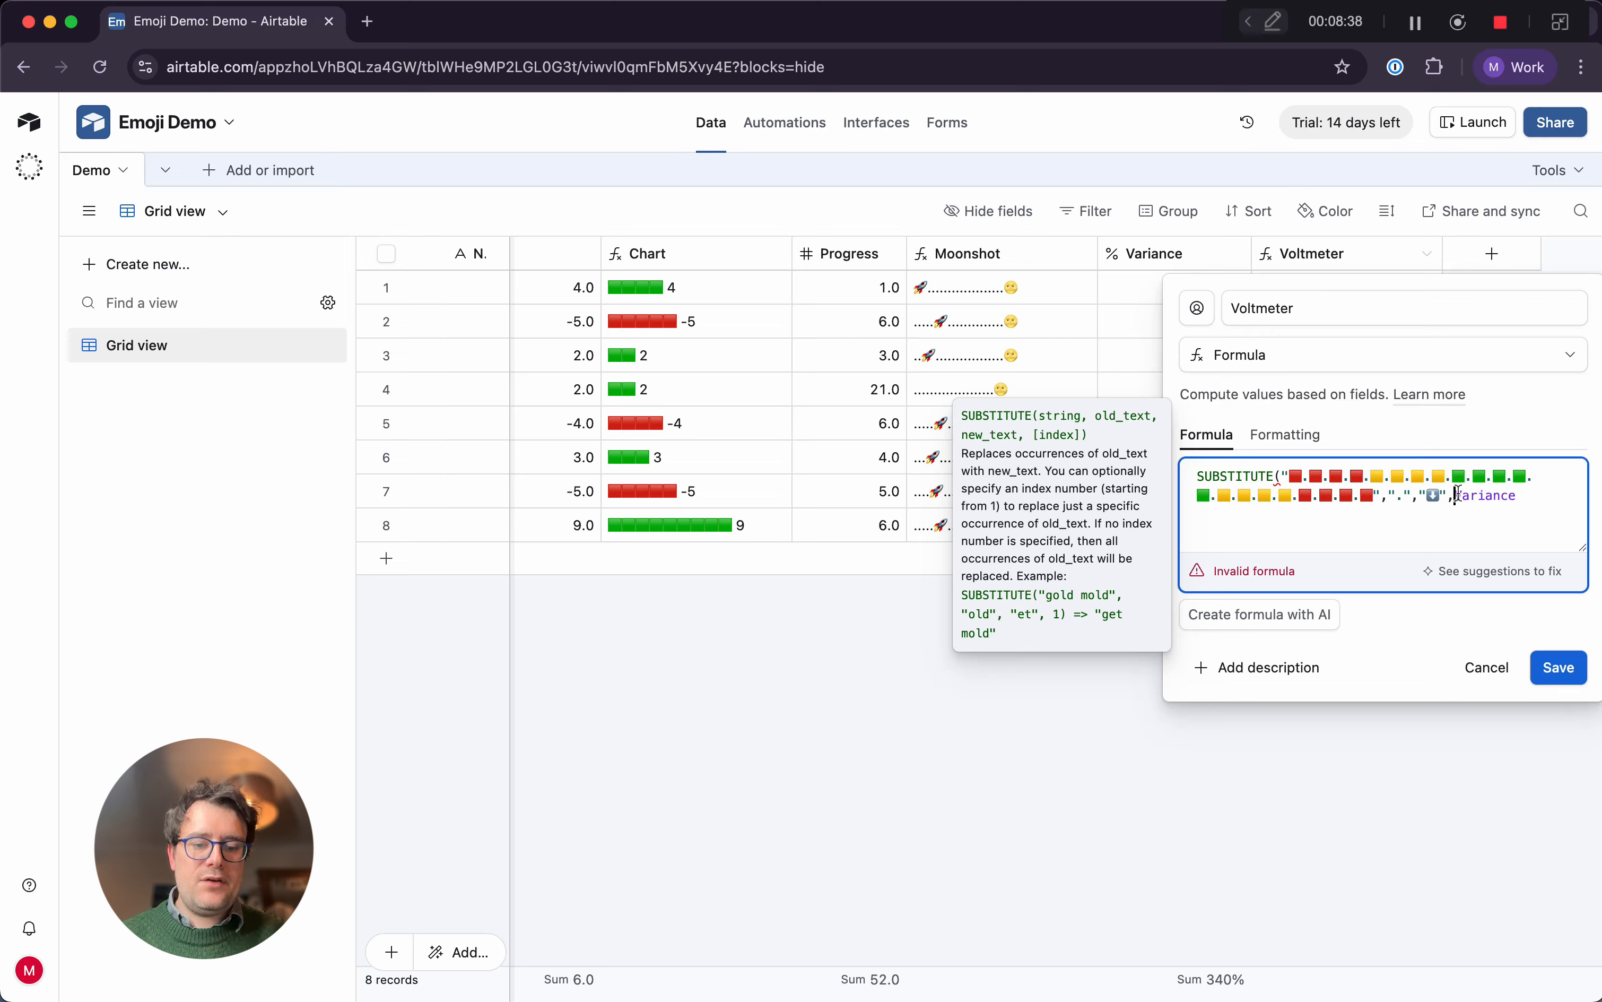
type("(")
key("End")
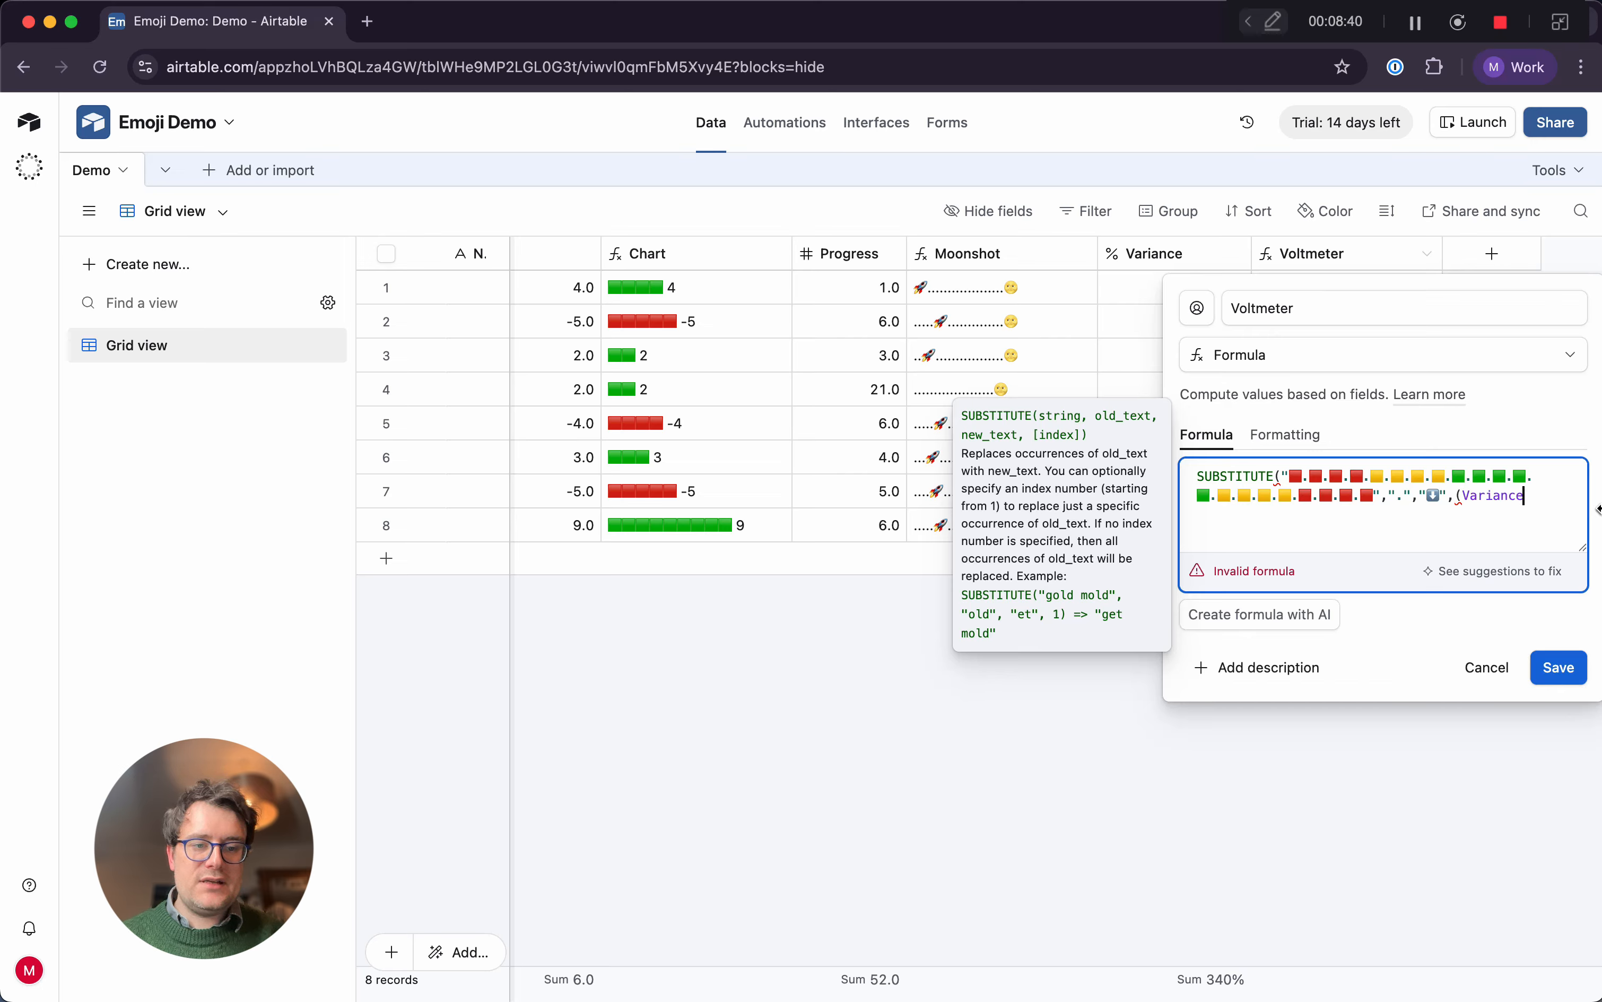
type("*")
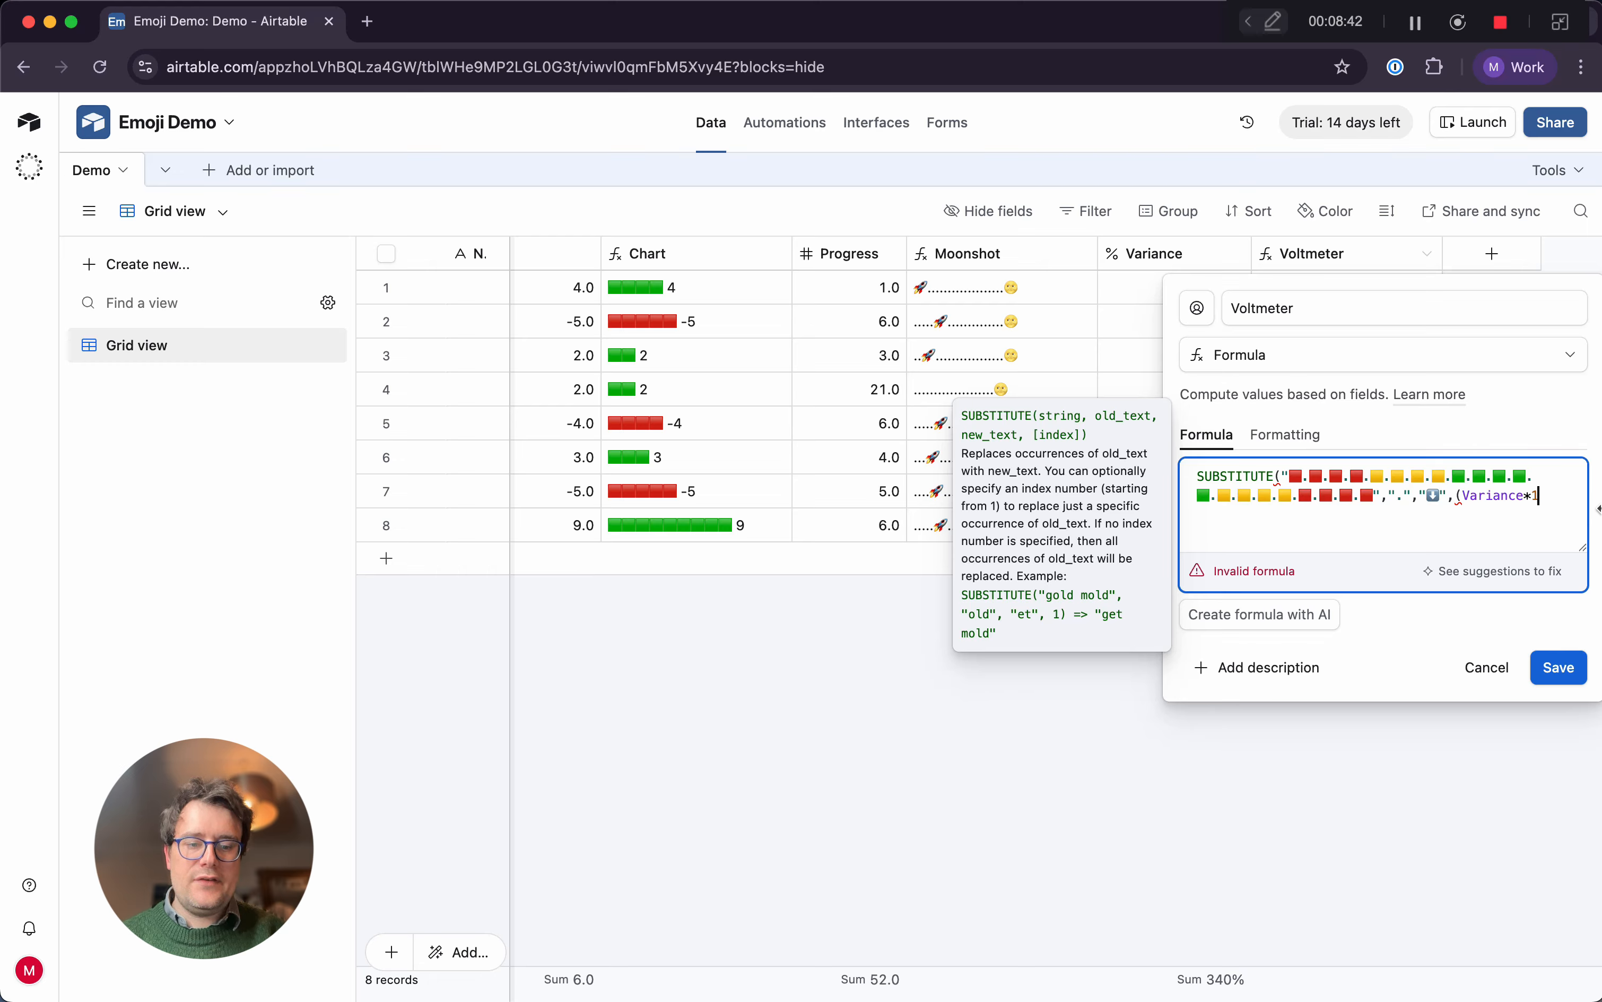
type("10")
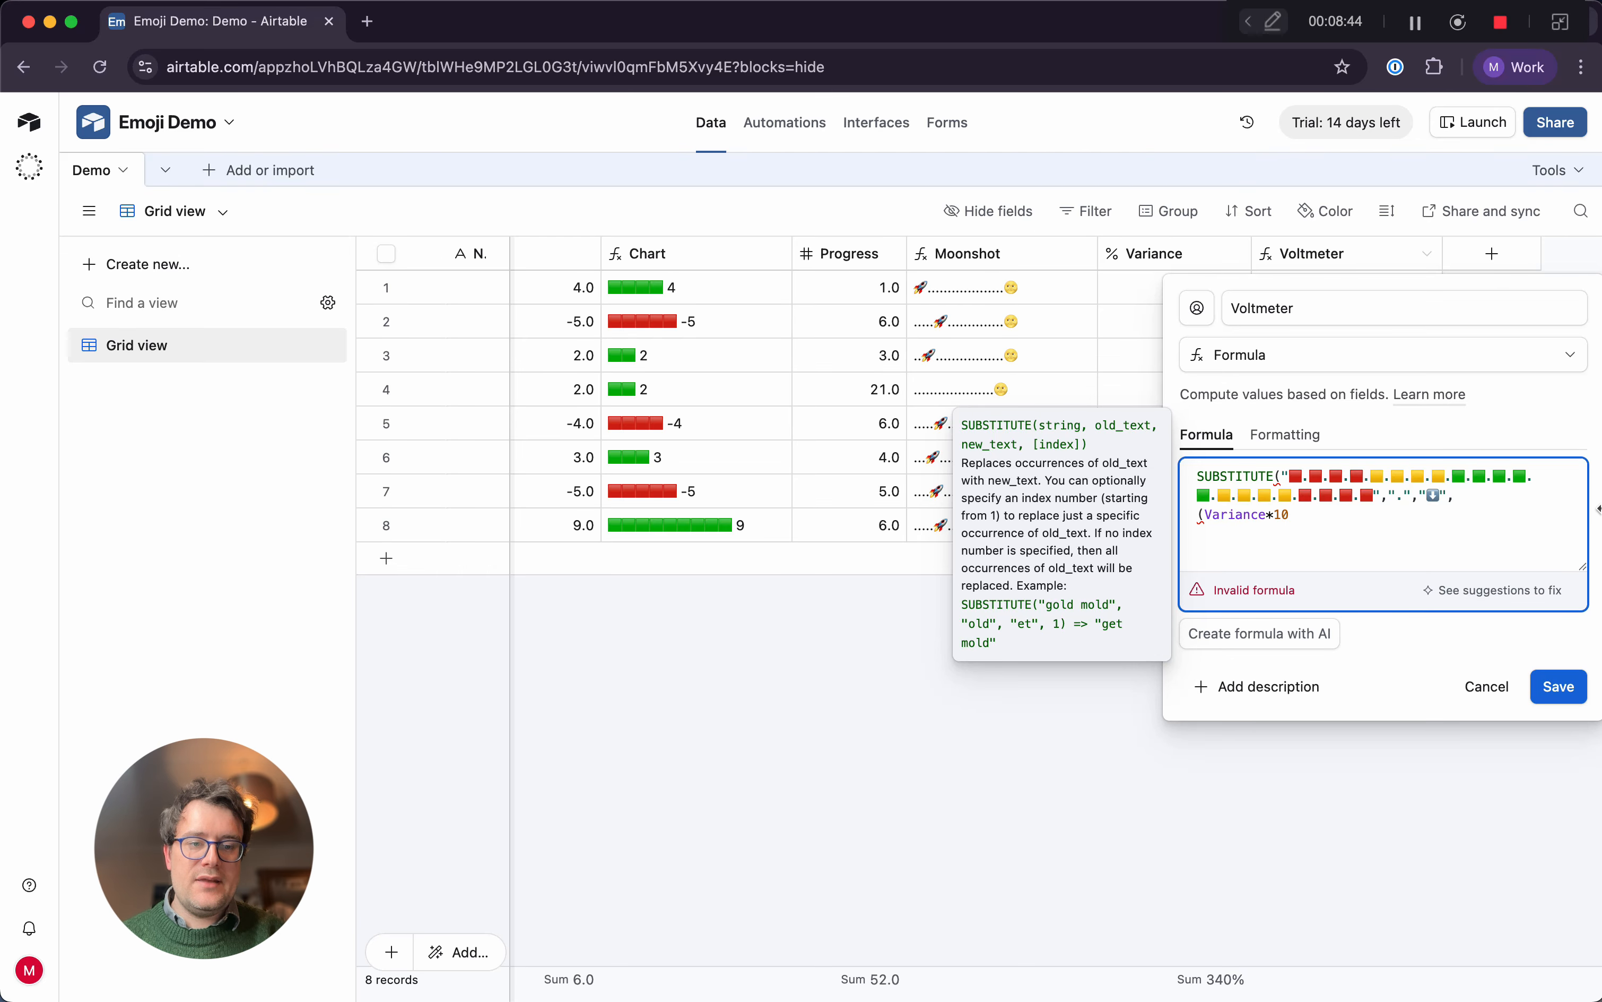
type(")")
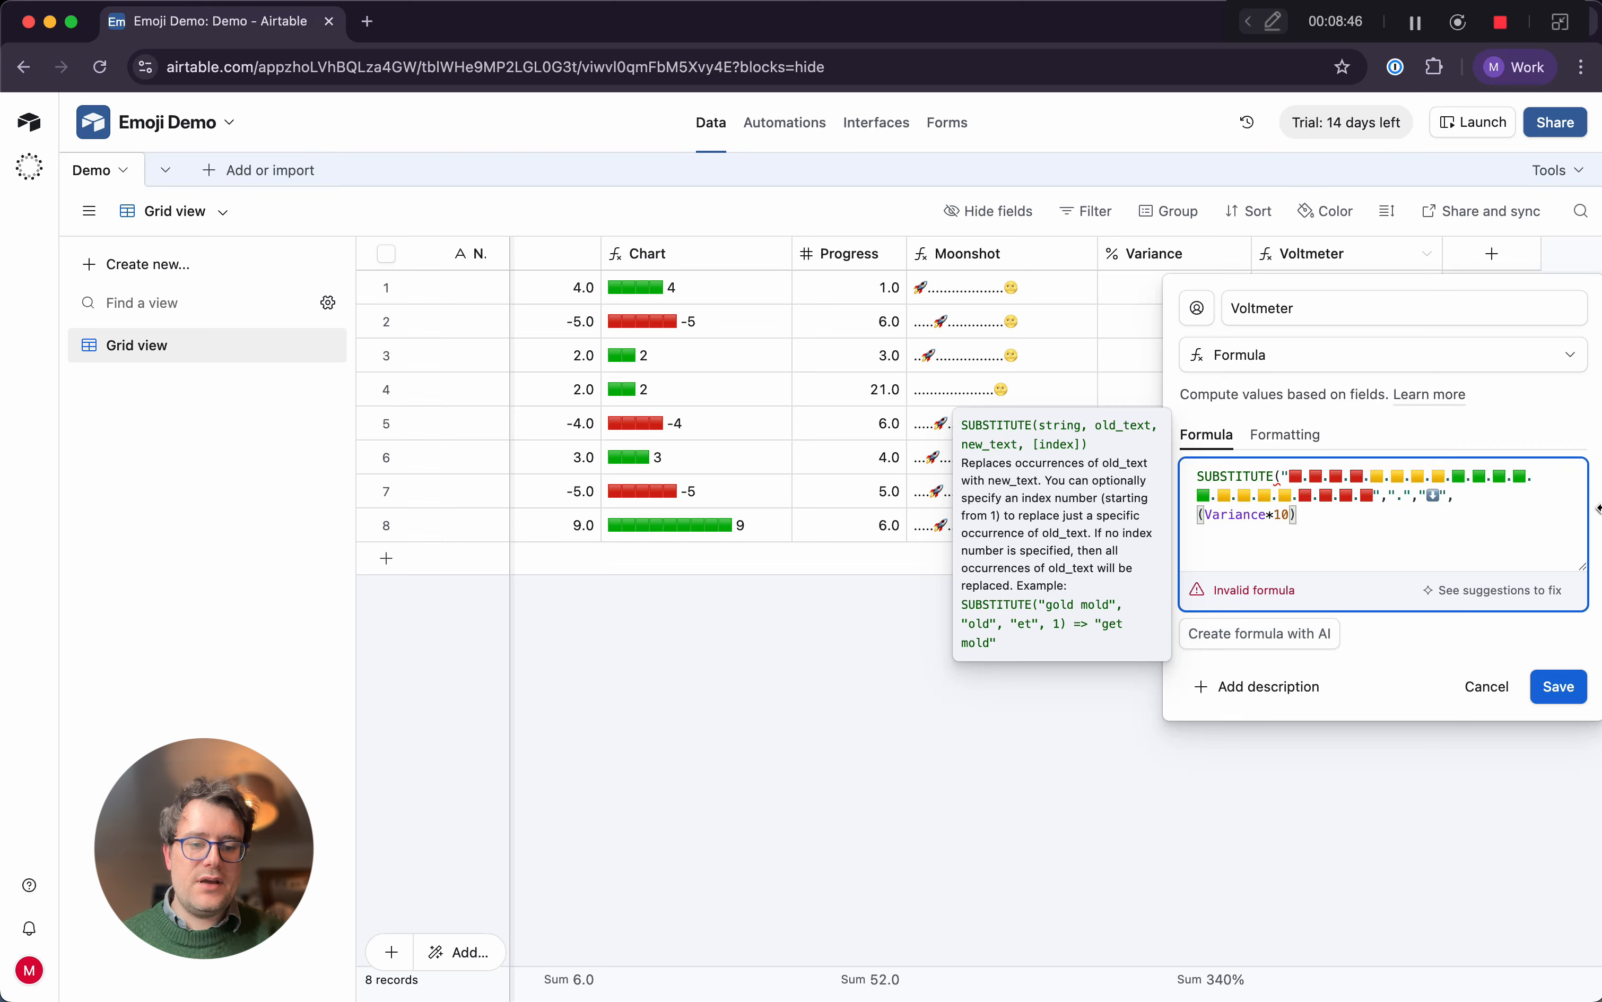
type(")")
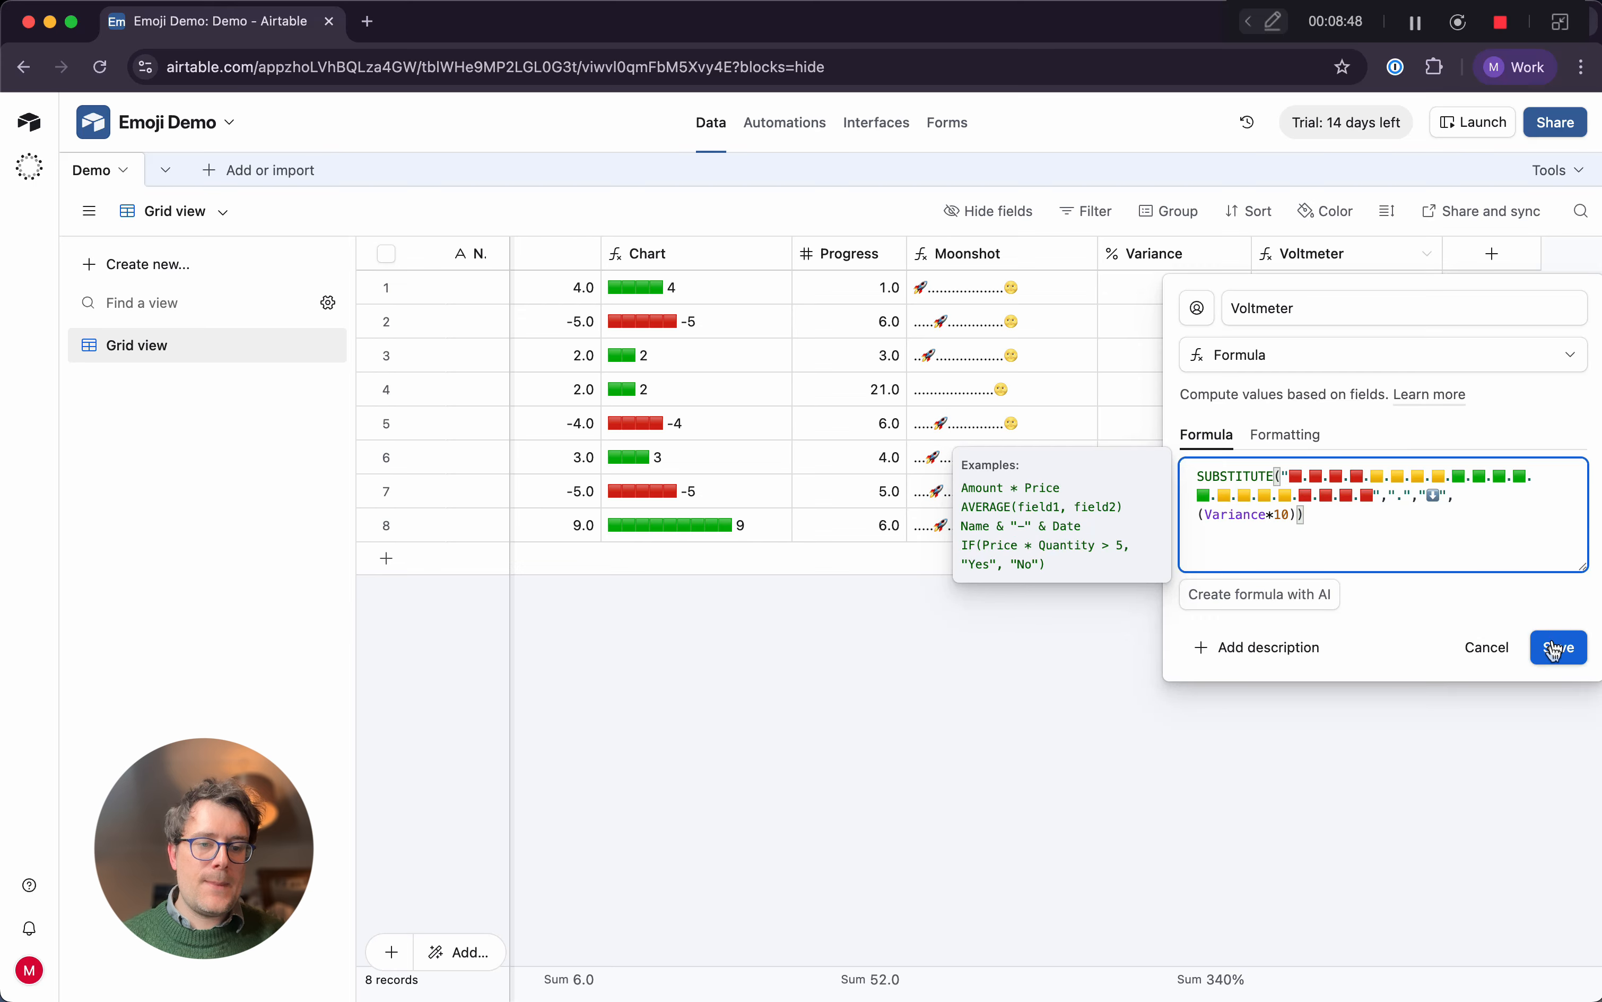
left_click(1557, 647)
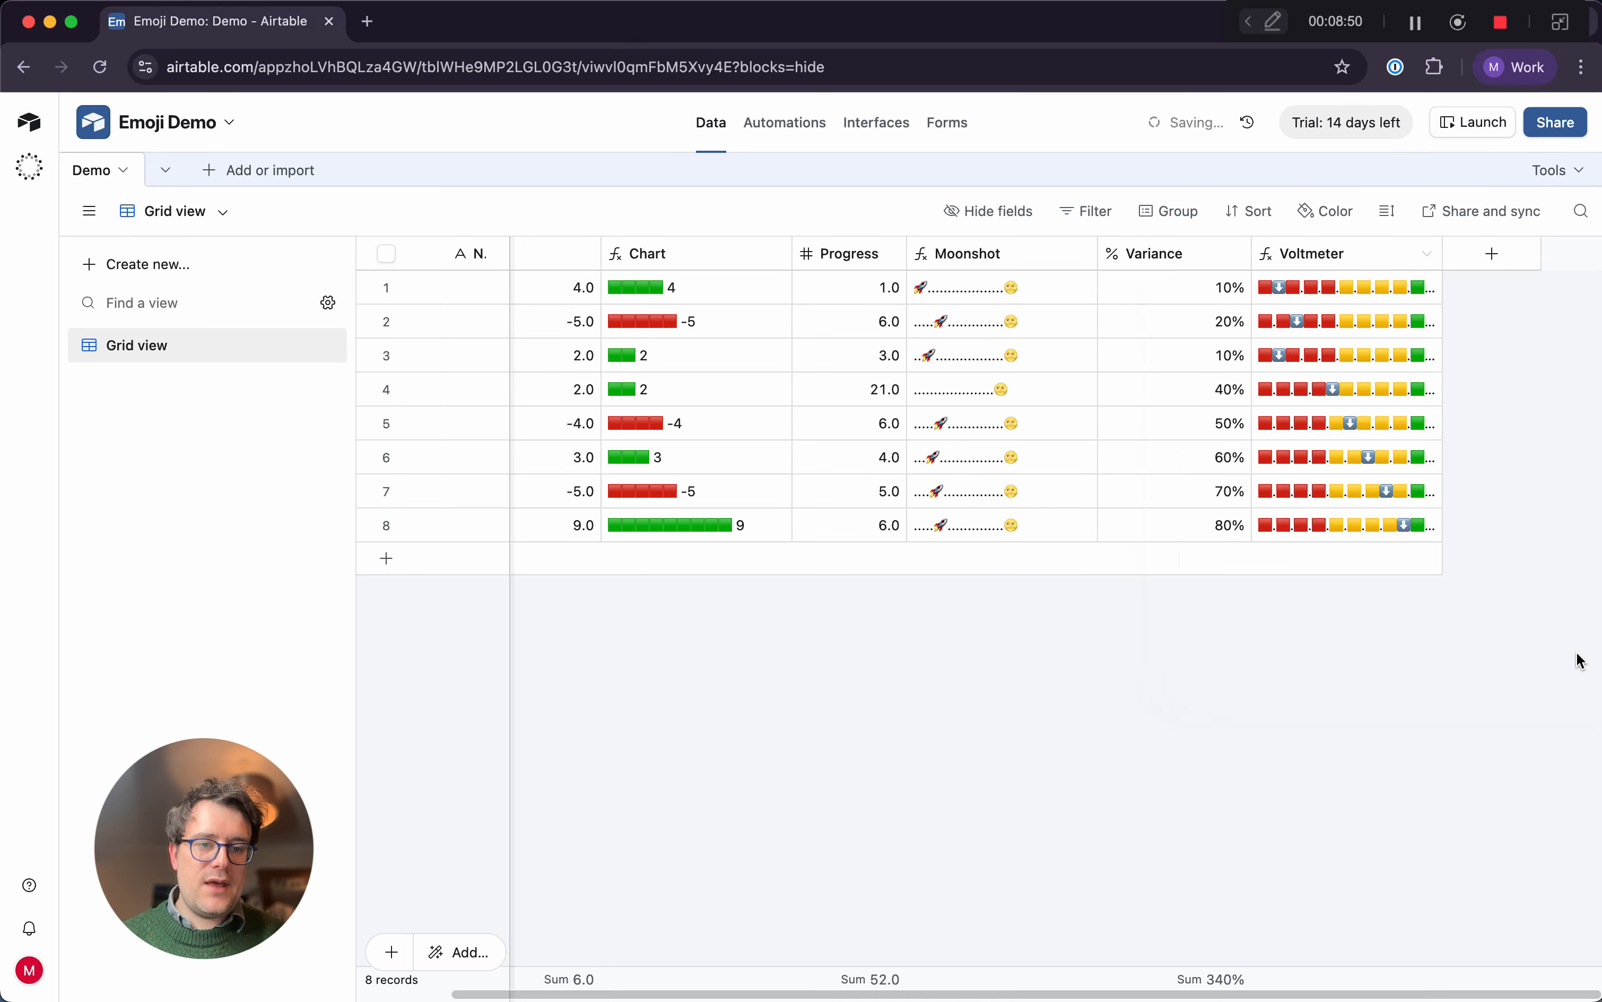
Widen the Voltmeter column to fit the full emoji scale
left_click_drag(1442, 252, 1498, 247)
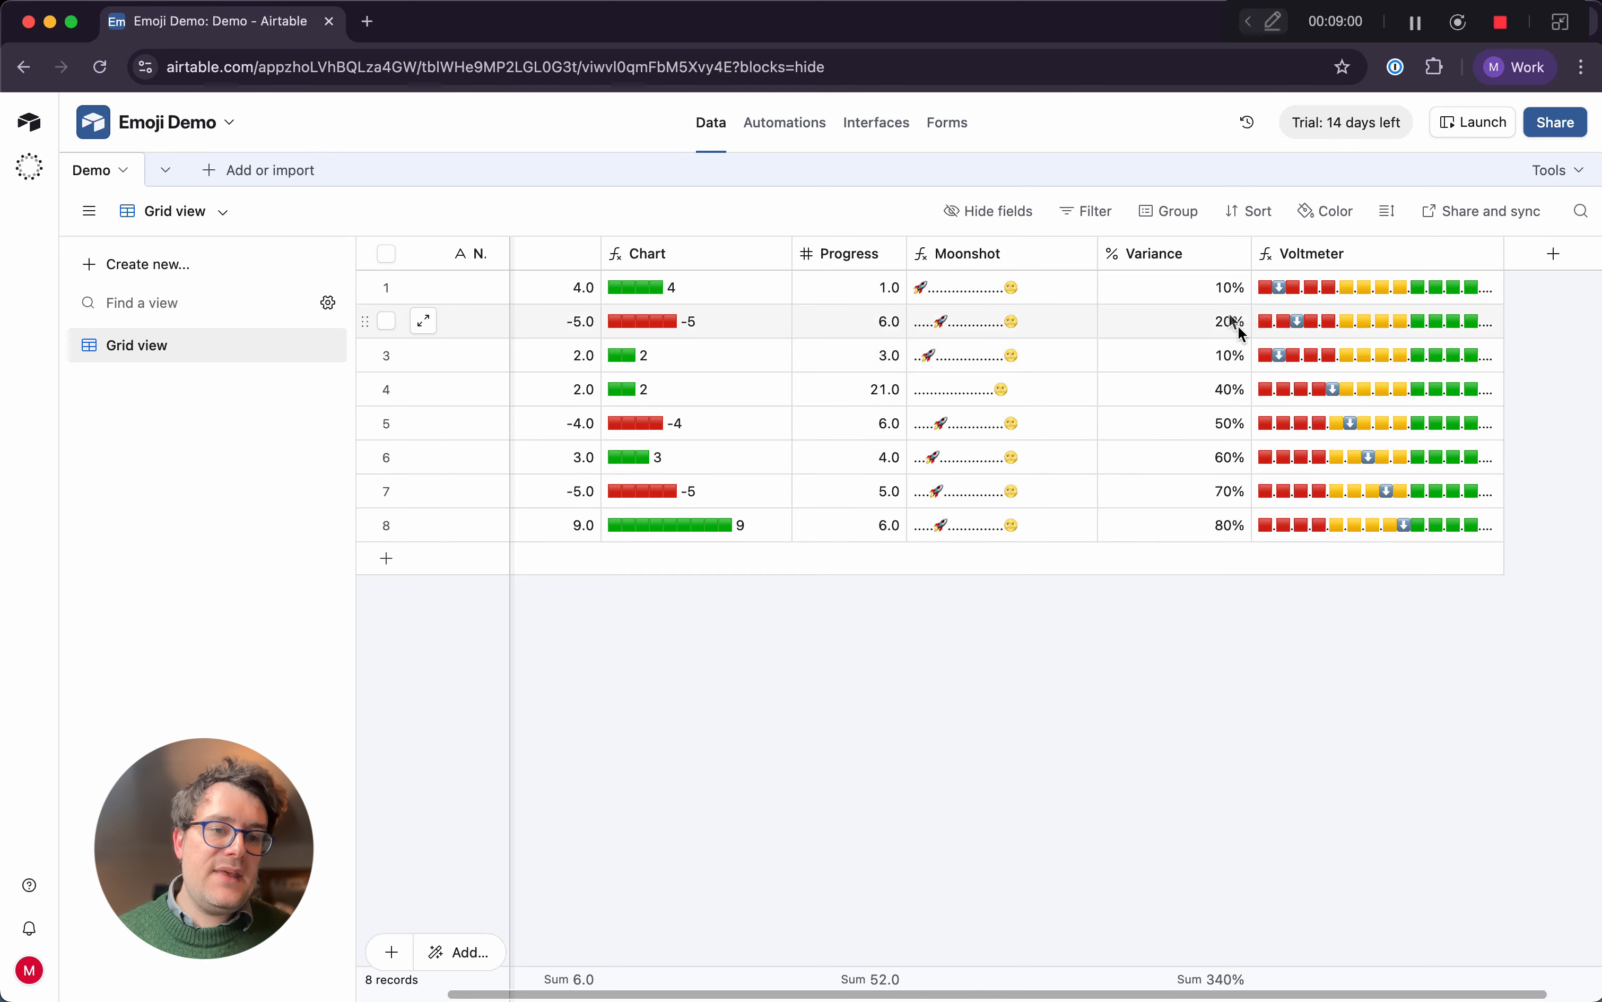
scroll(1304, 293, "right", 3)
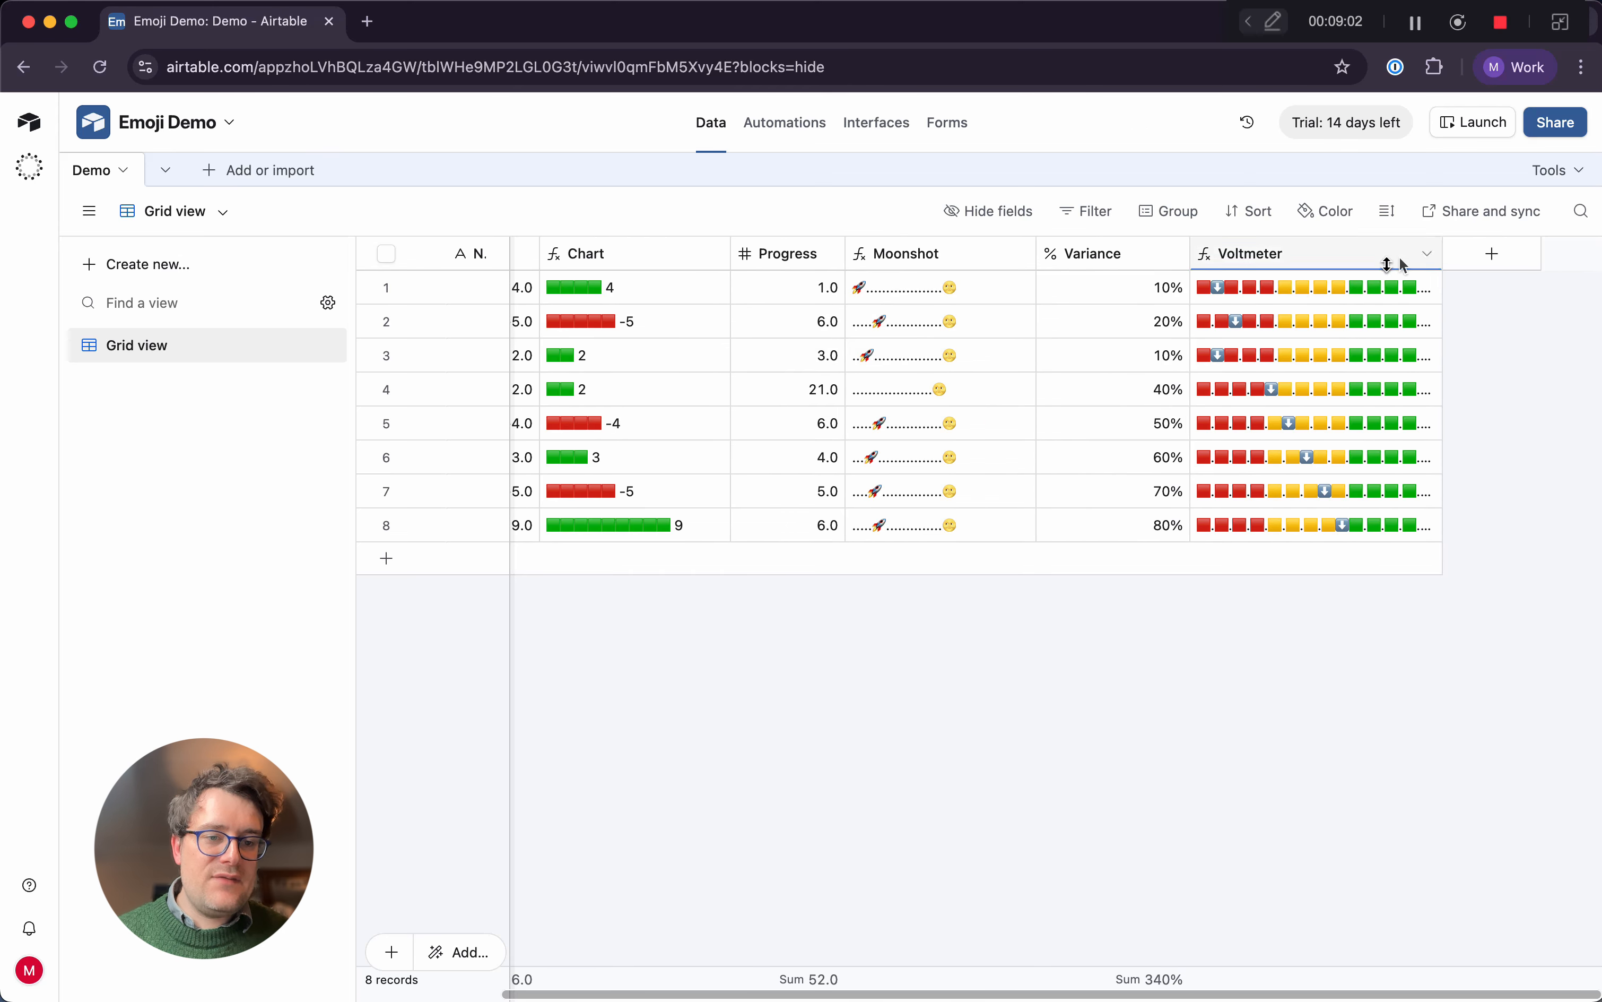
double_click(1432, 252)
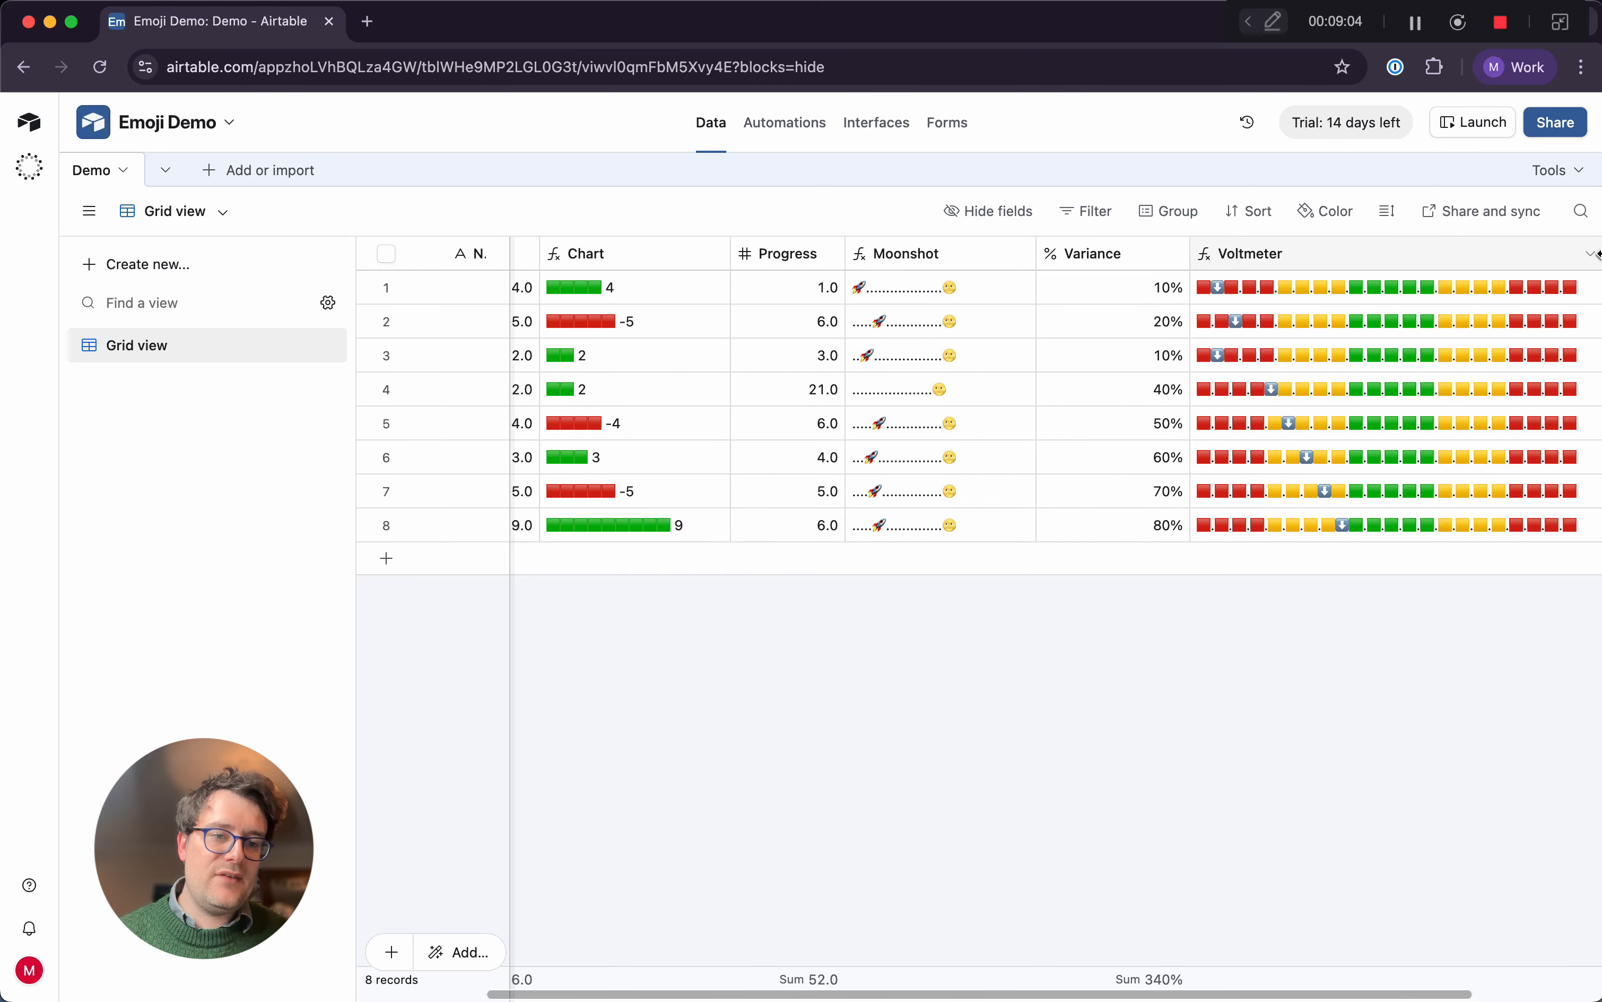
scroll(1431, 330, "right", 5)
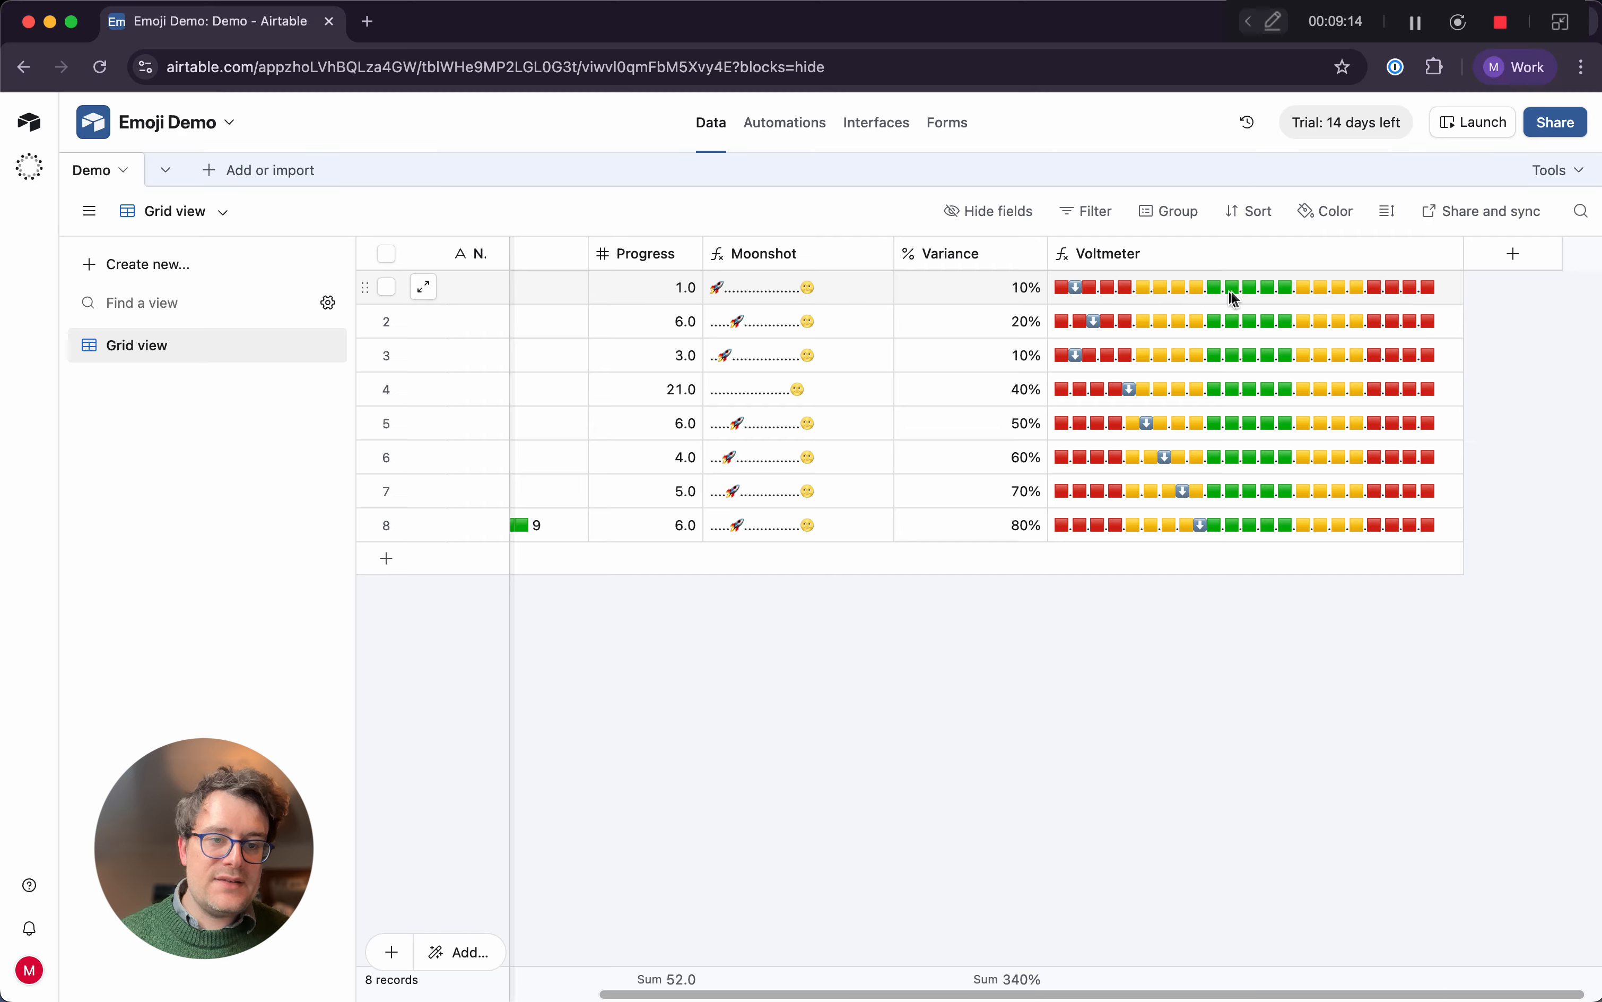
Reopen the Voltmeter formula and delete one green square with its adjacent period from the middle band
left_click(1448, 251)
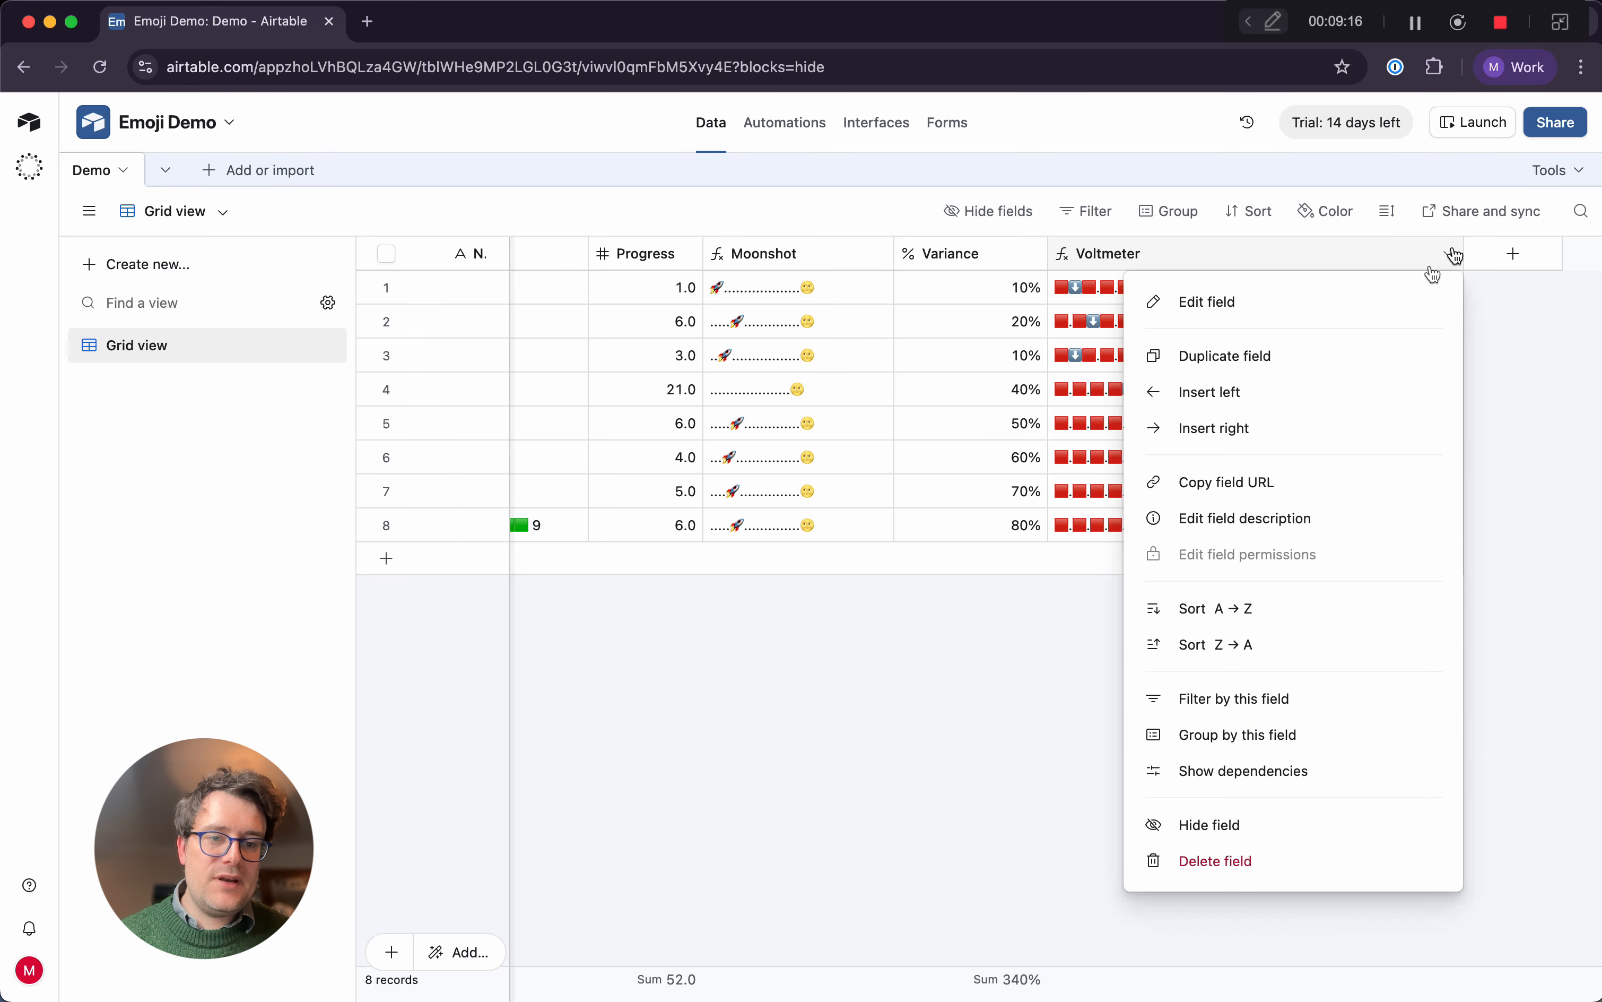
left_click(1389, 301)
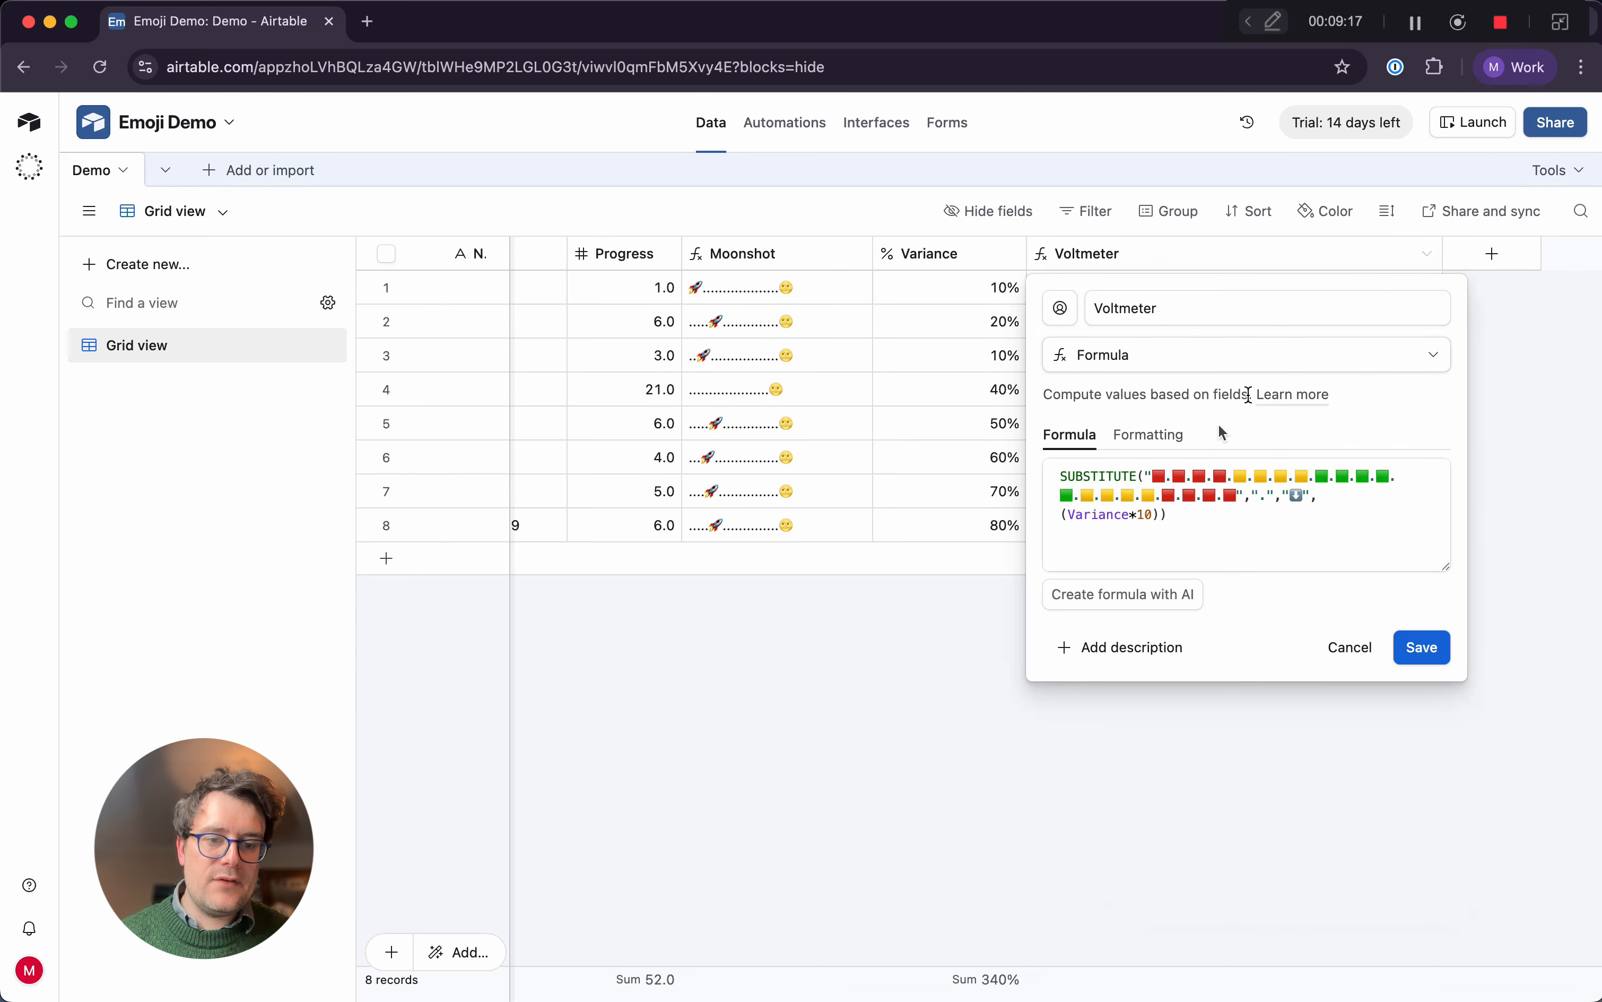
left_click(1355, 477)
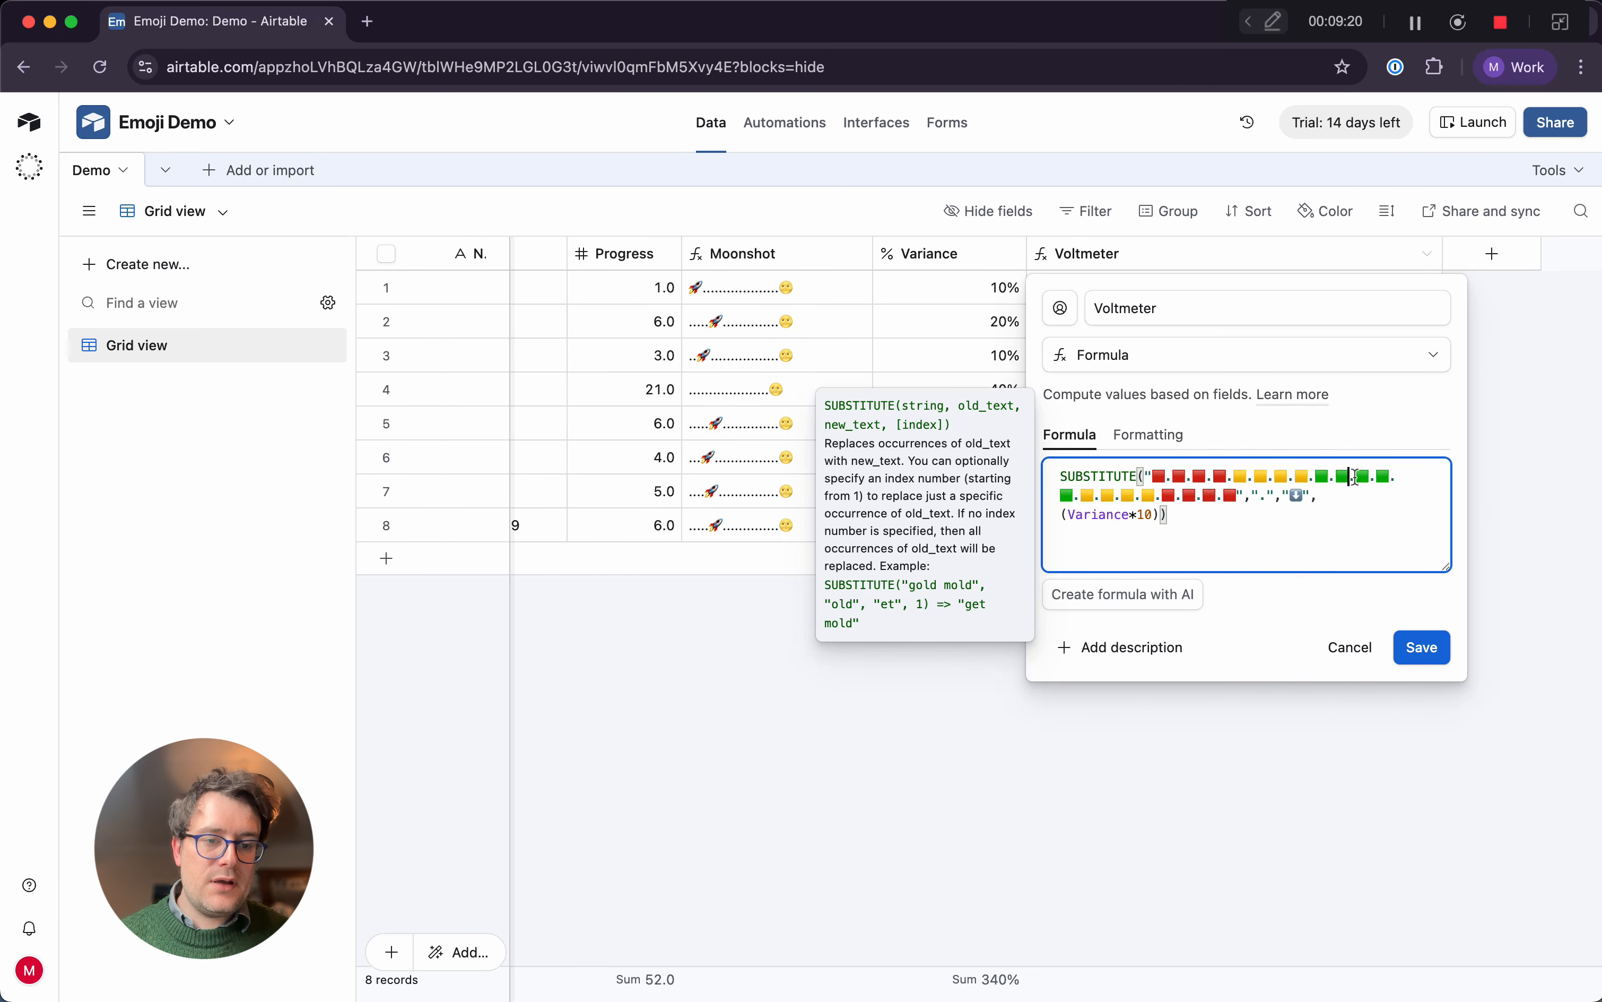
key("BackSpace")
key("BackSpace")
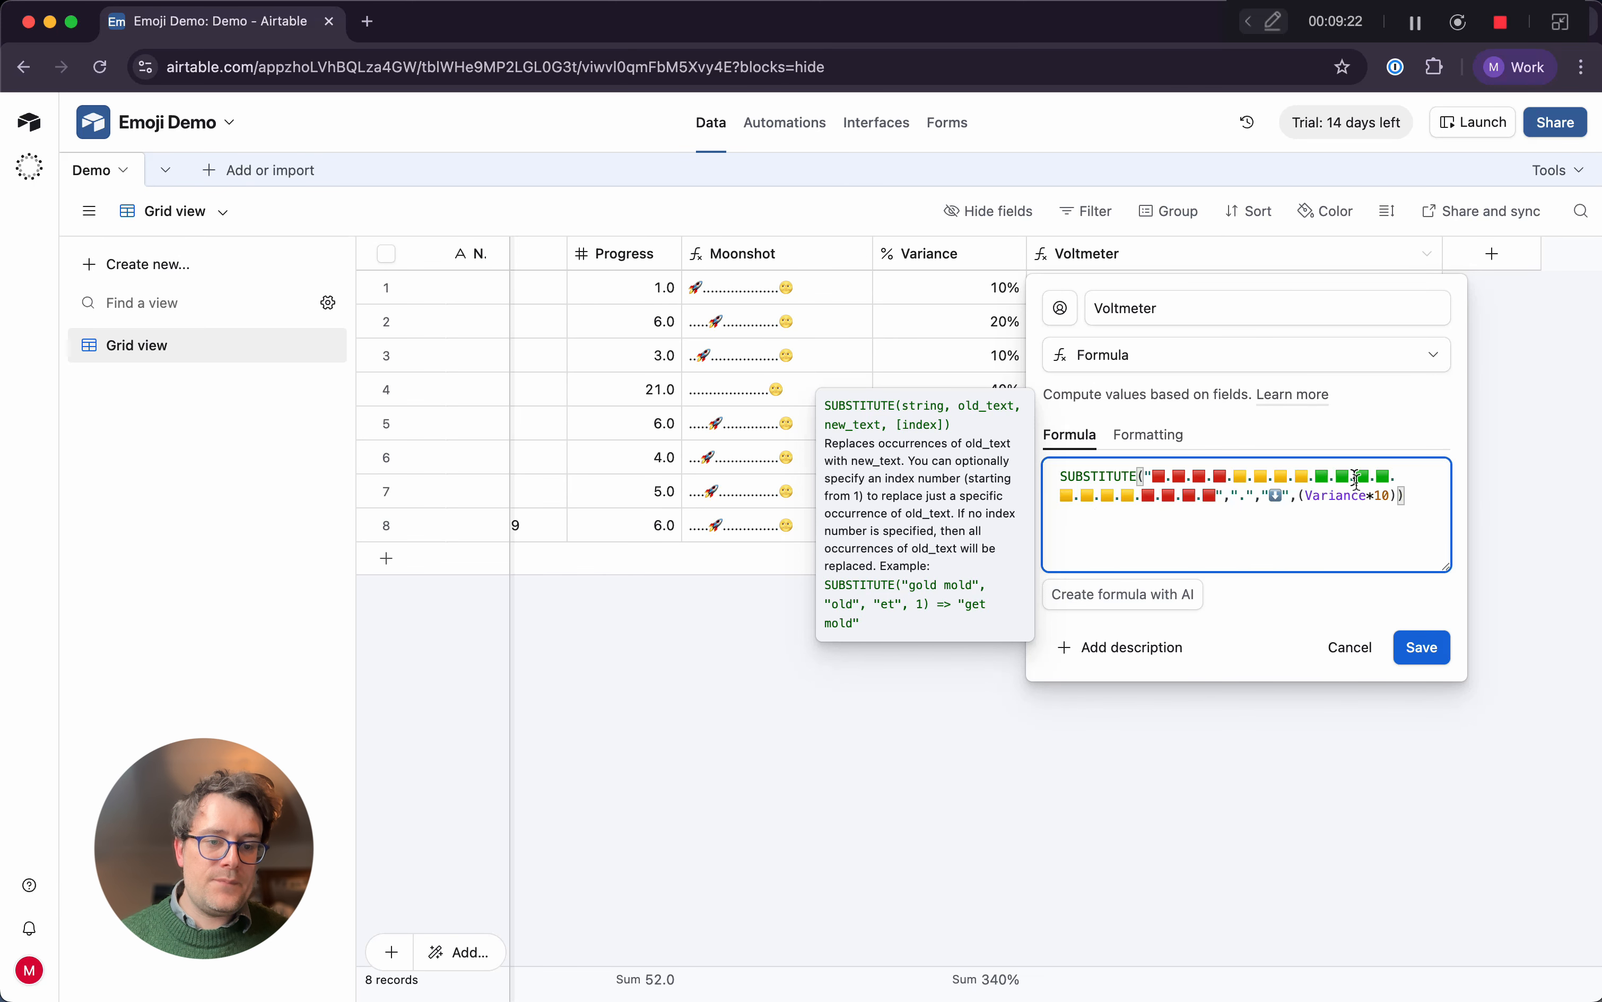
Add +10 after (Variance*10) in the SUBSTITUTE index and save the Voltmeter formula
left_click(1410, 496)
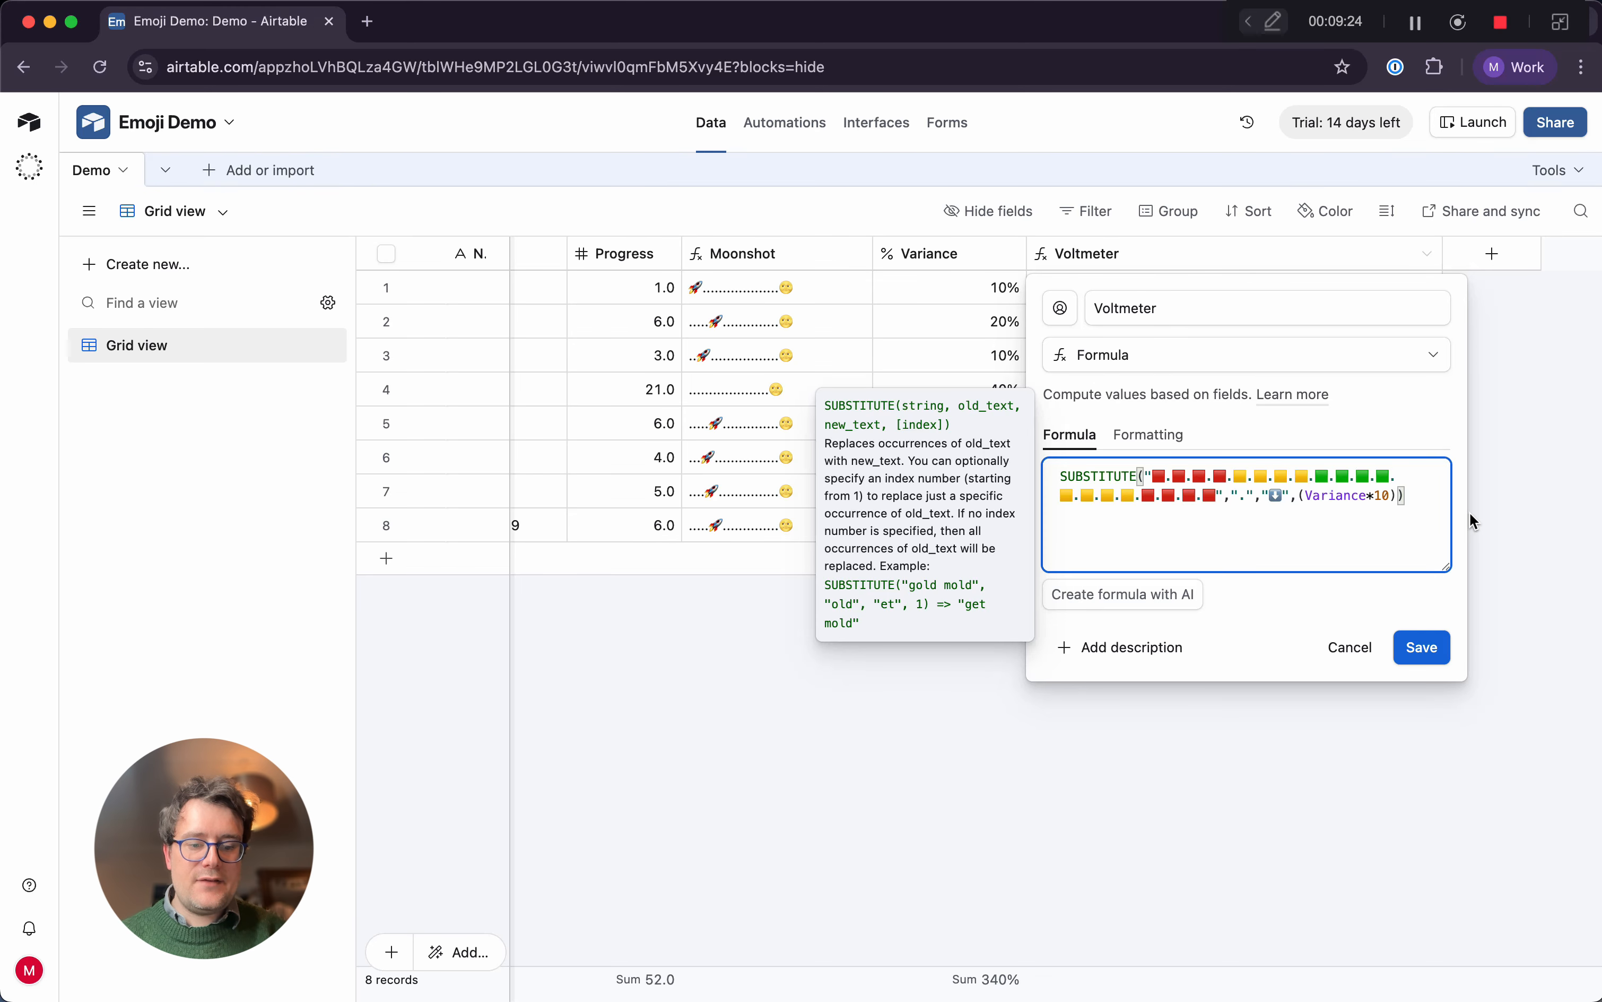
type("+10")
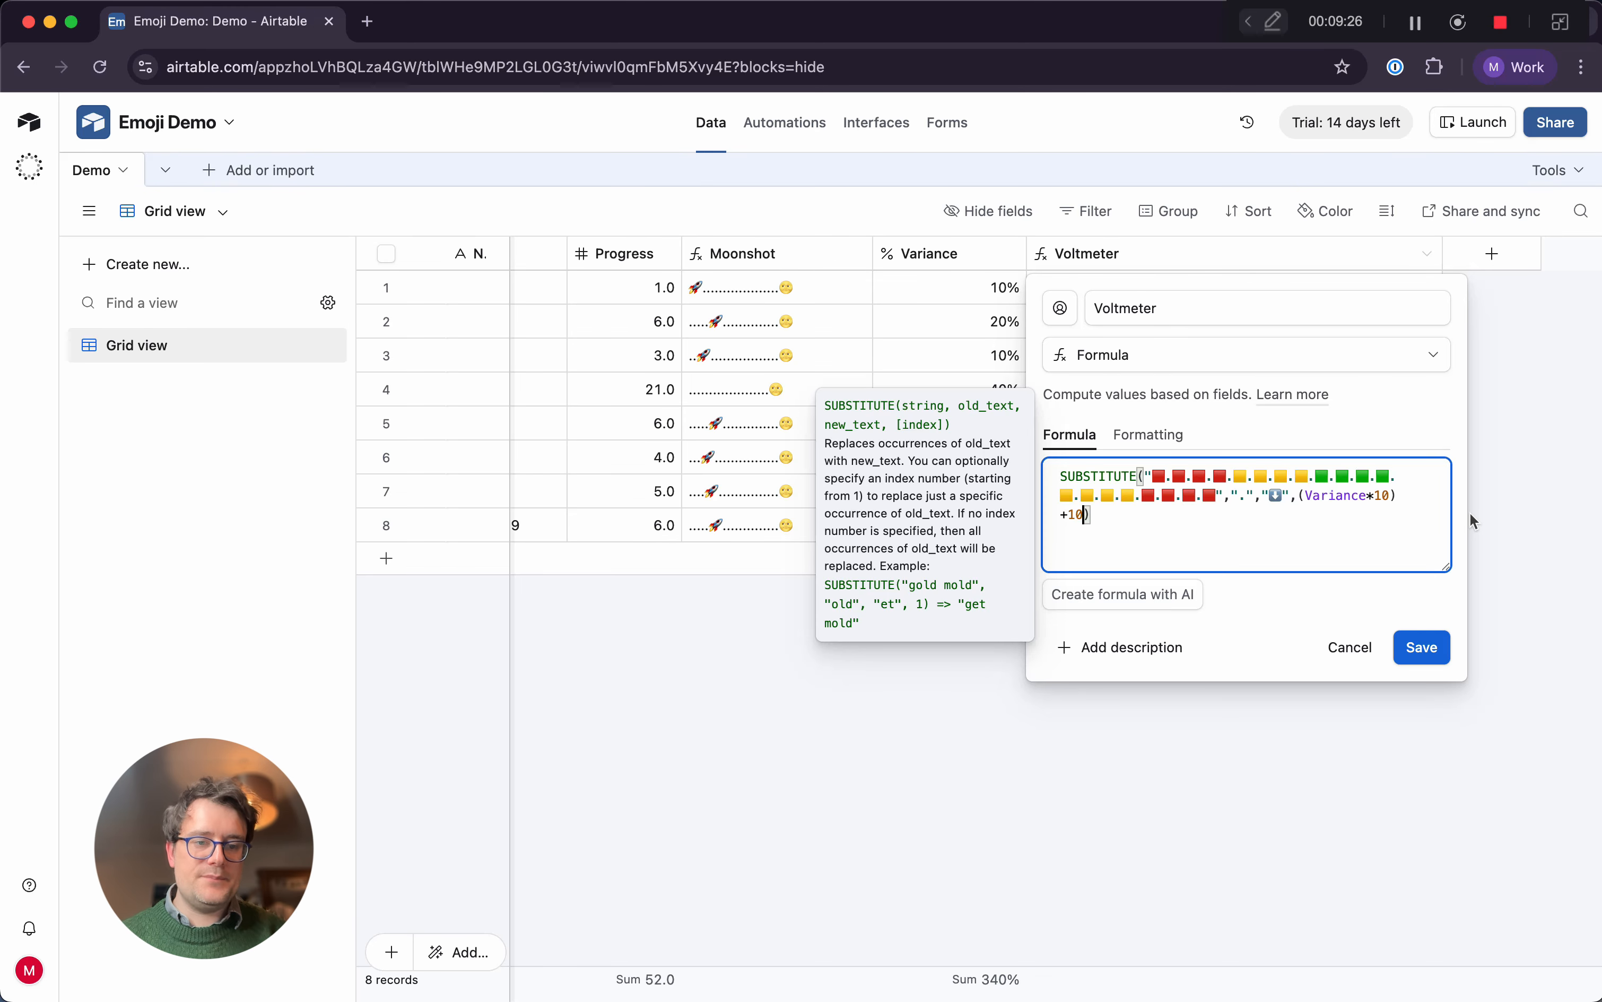
left_click(1415, 640)
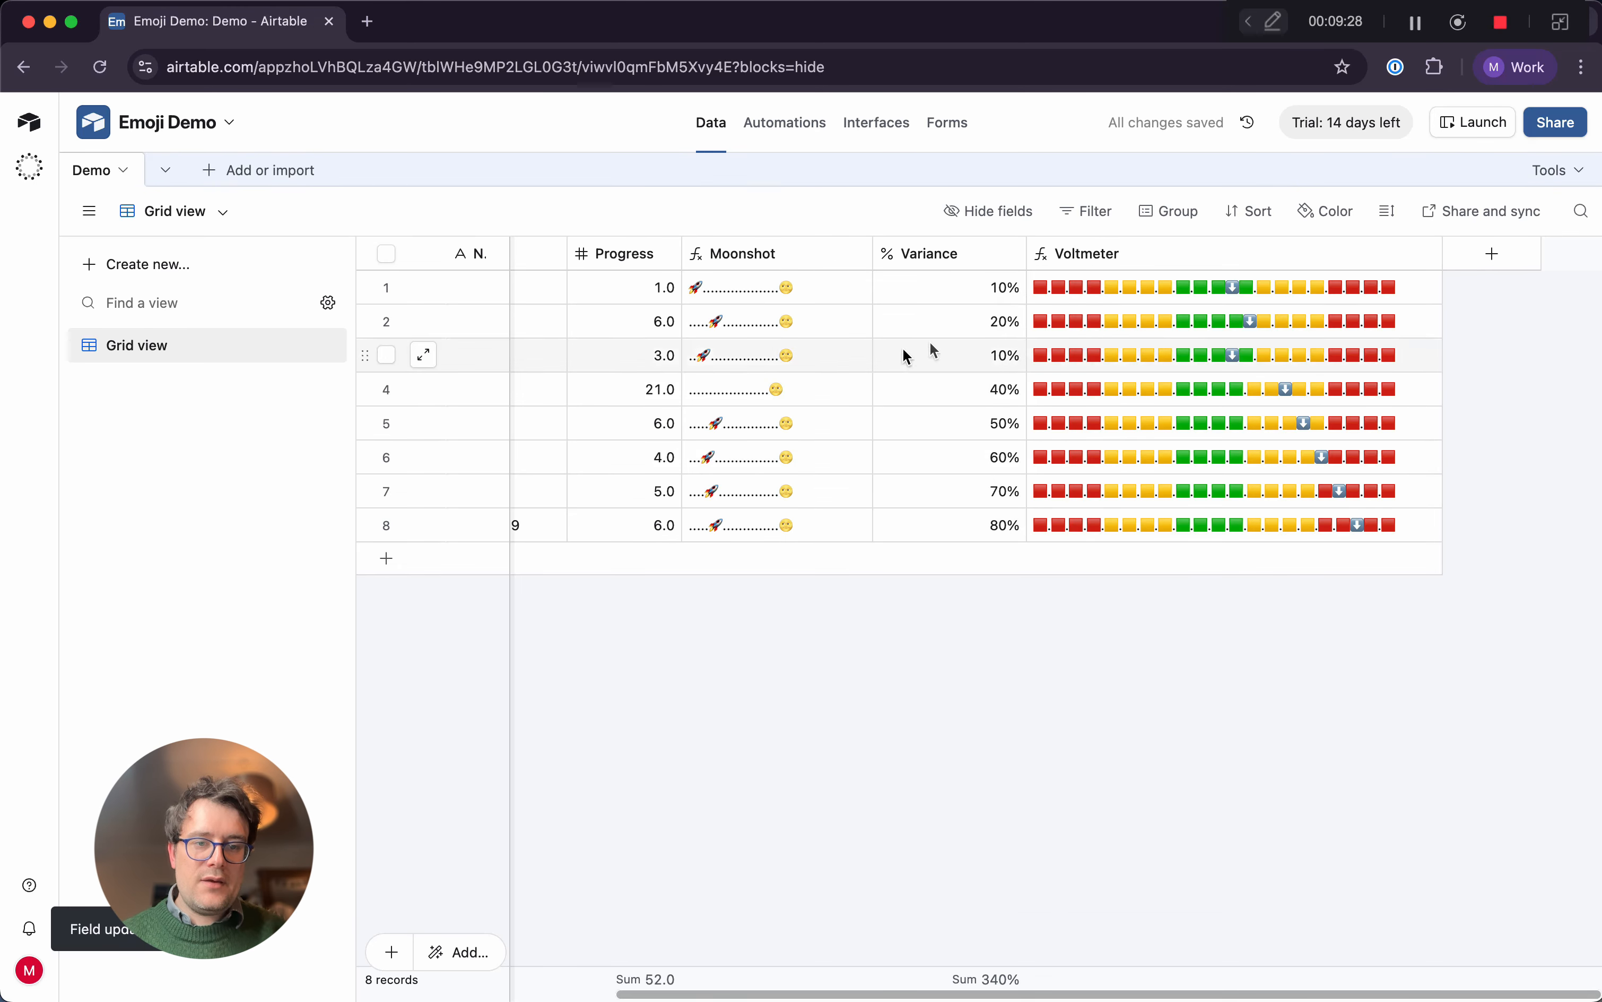
Set the first record's Variance to 0% to test the arrow position
left_click(986, 289)
left_click(987, 288)
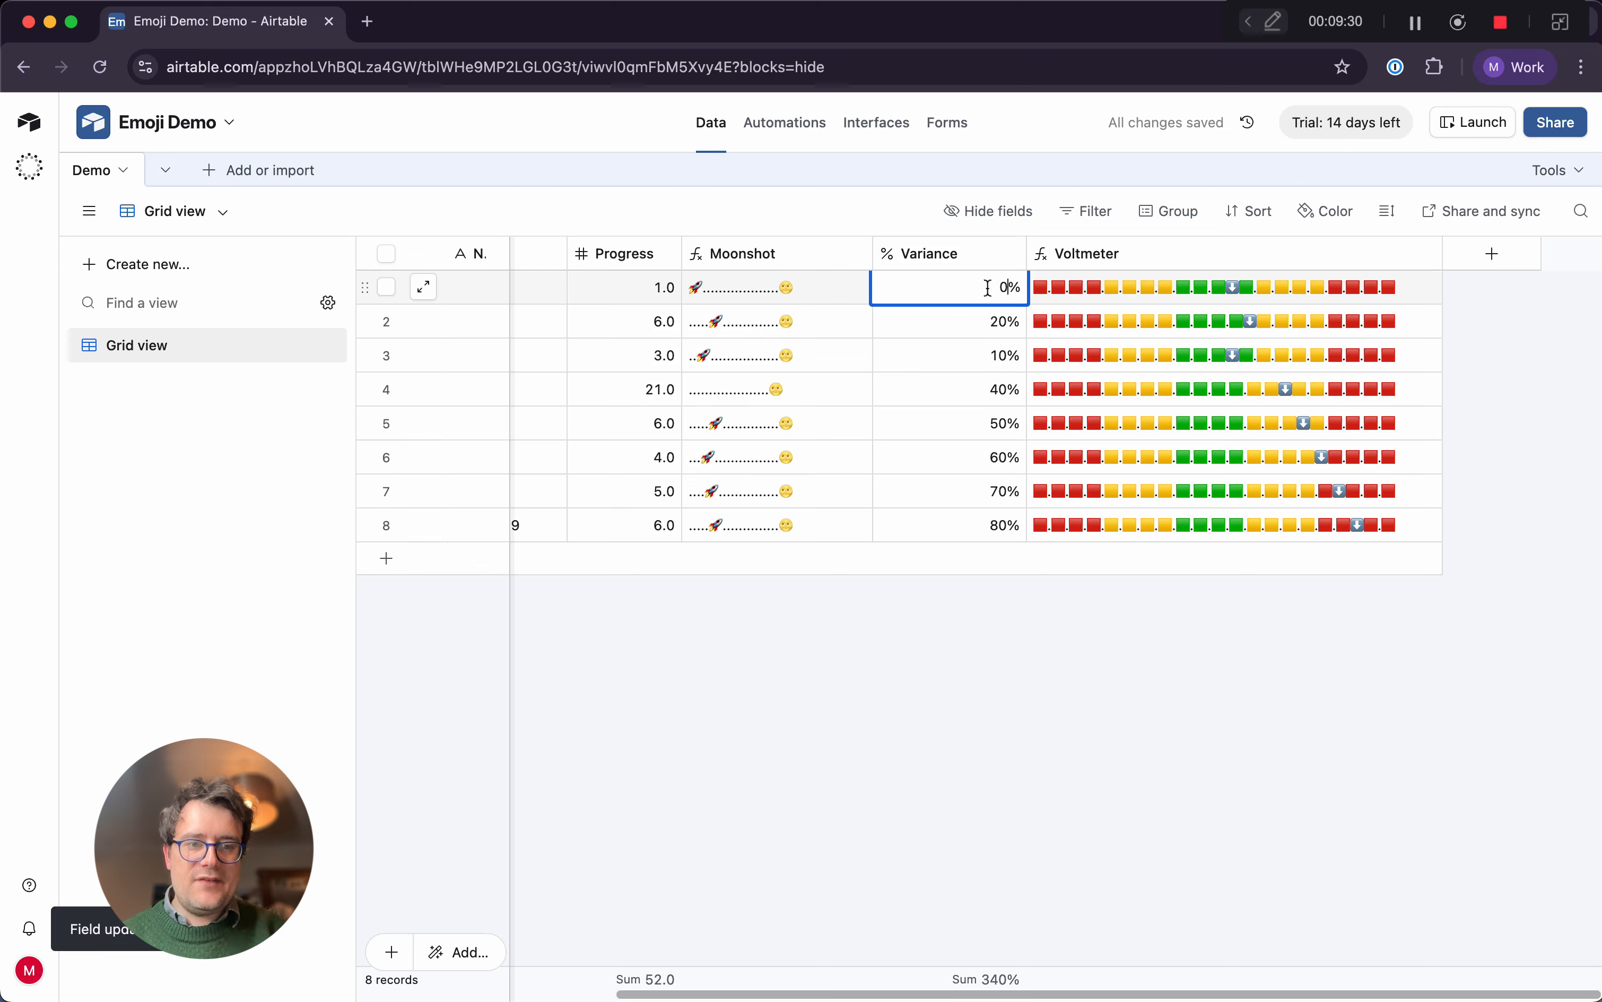
key("Return")
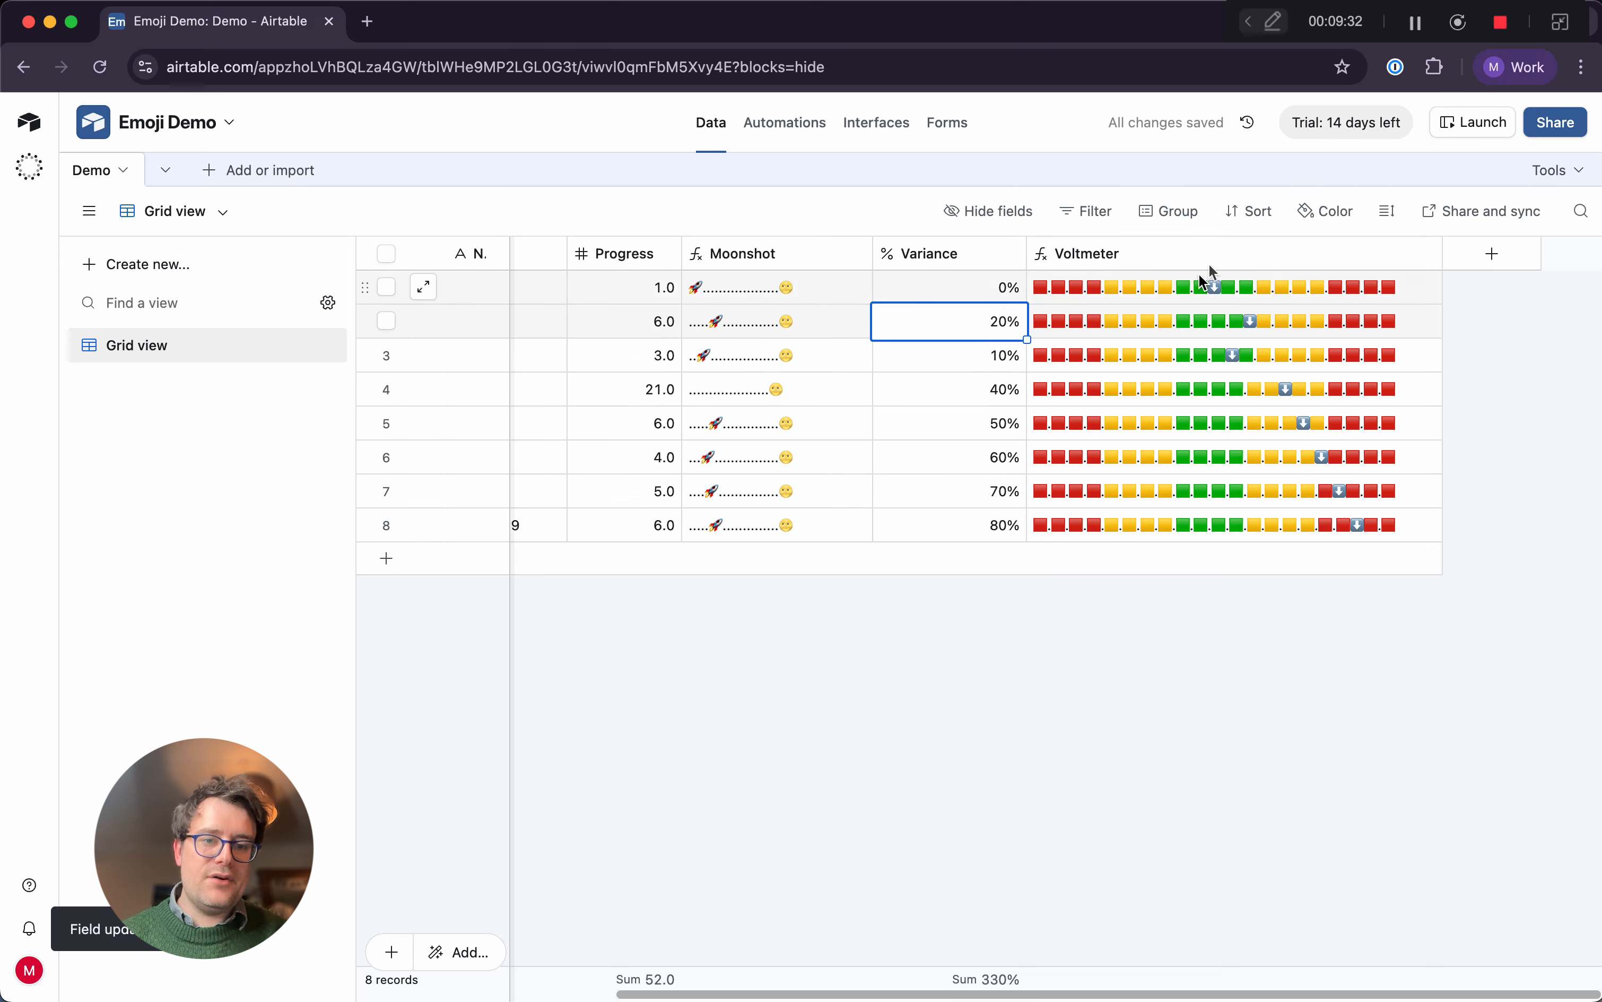
Set the first record's Variance back to 10%
key("Up")
key("Return")
key("BackSpace")
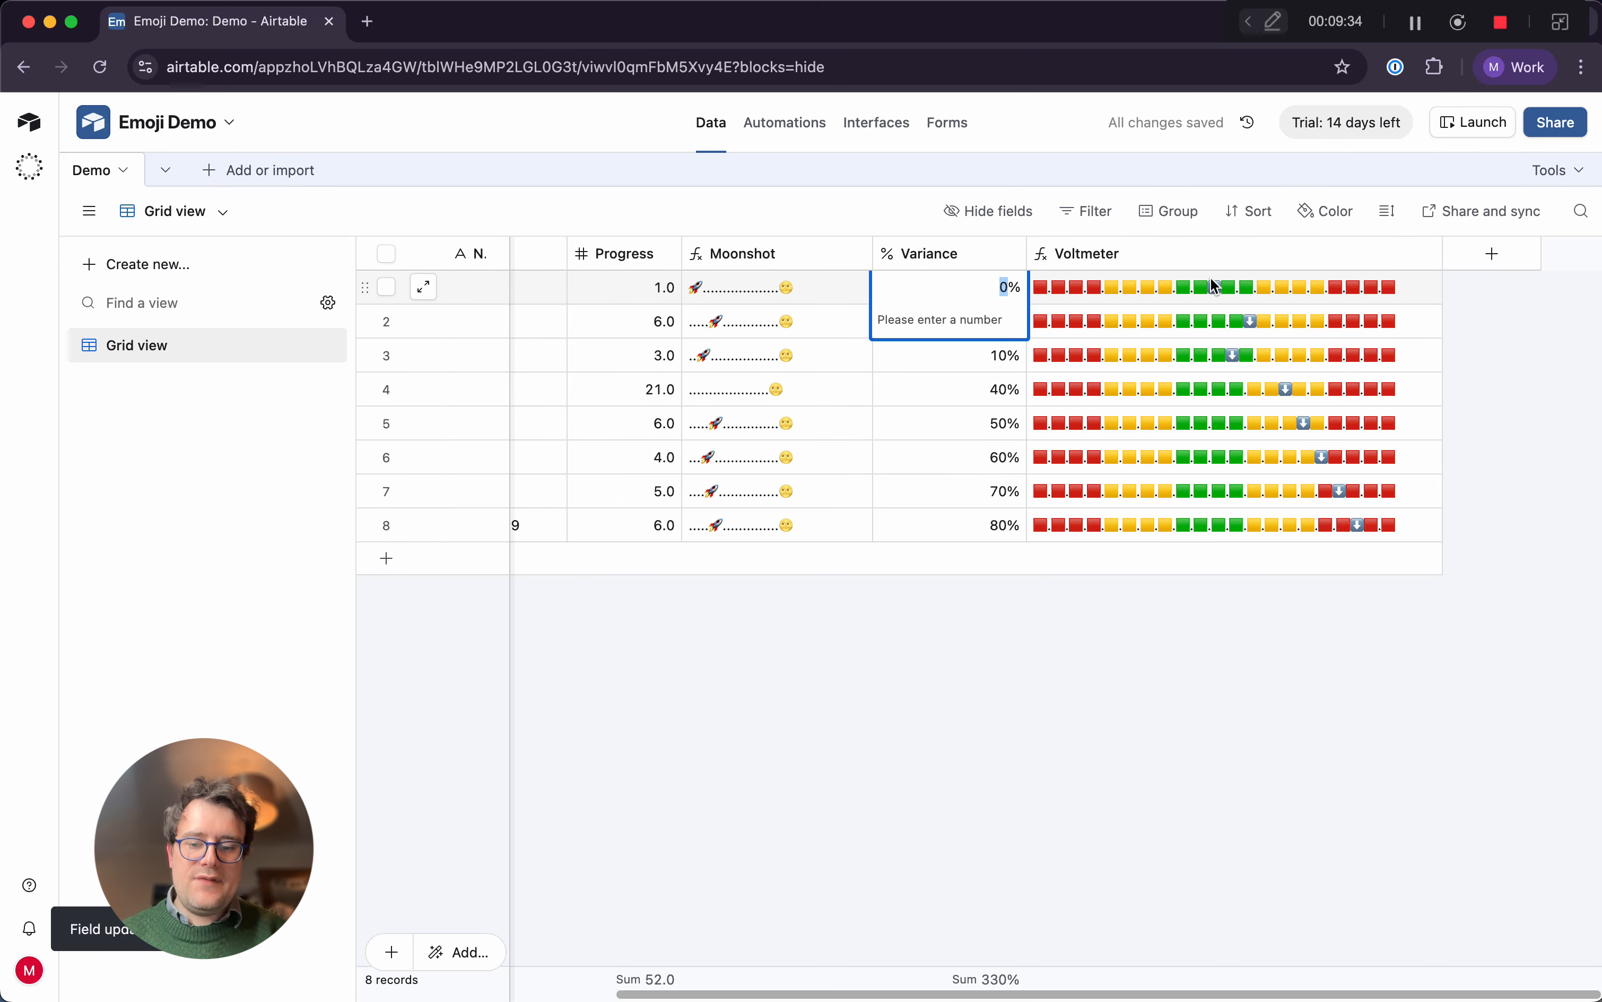
type("5")
key("BackSpace")
type("10")
key("Return")
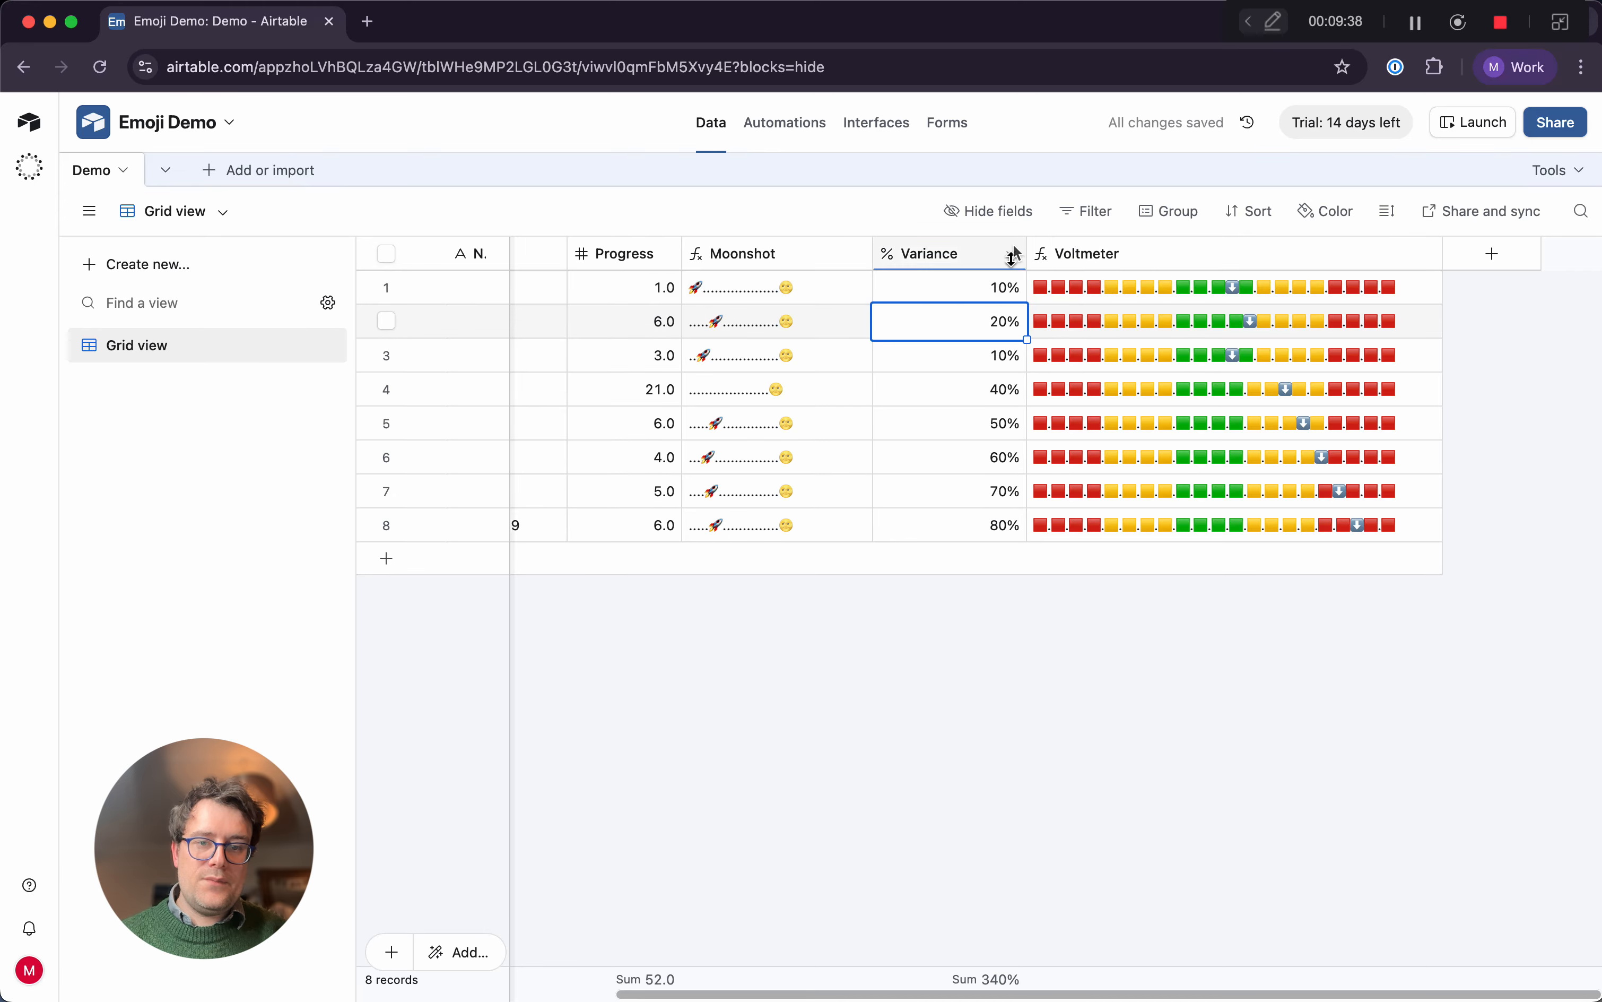
Allow negative numbers in the Variance percent field and save the field settings
left_click(1013, 257)
left_click(1001, 299)
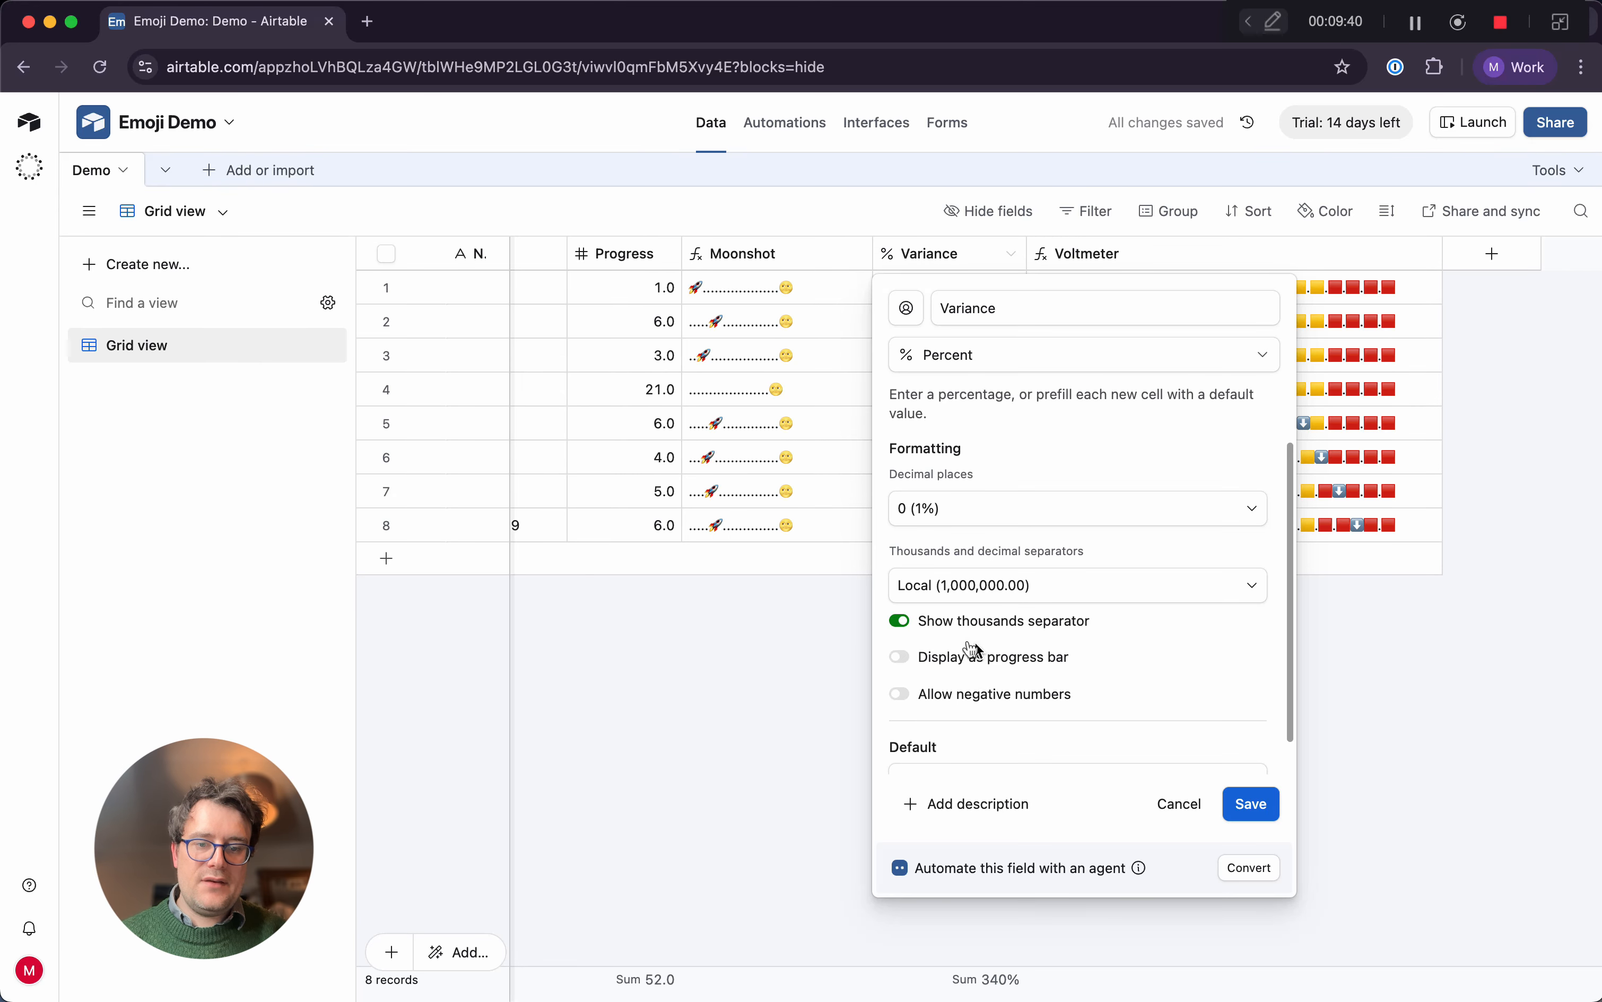
left_click(982, 693)
left_click(1250, 803)
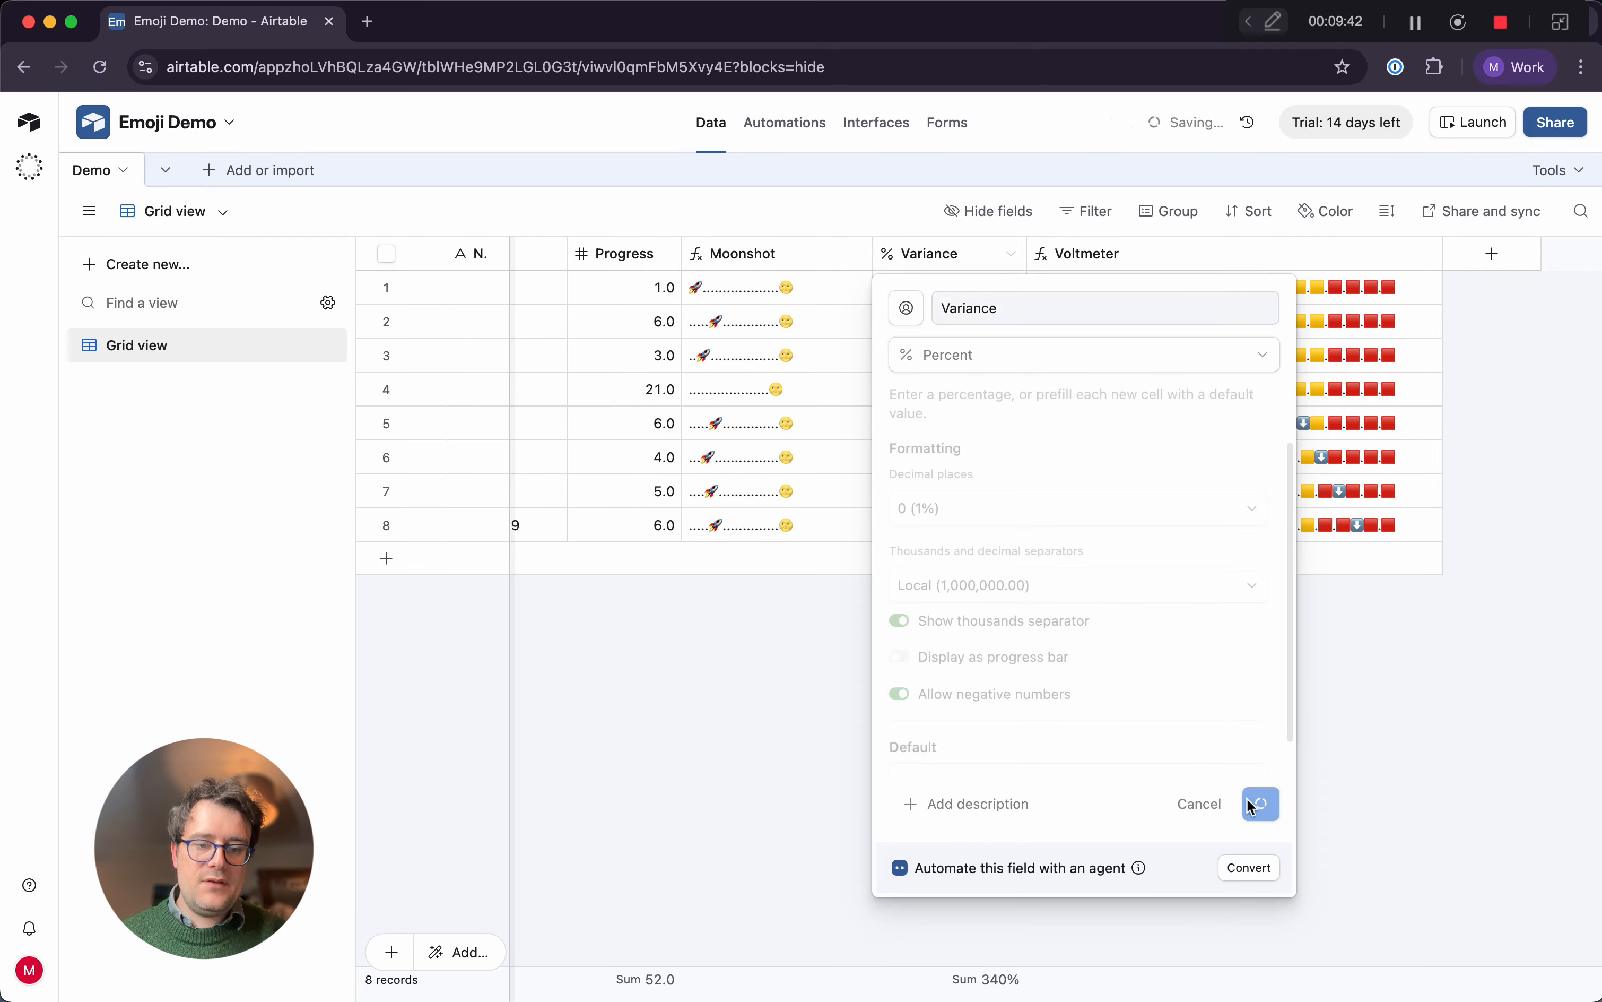
Test negative values in the first record's Variance by entering -10% and then -50%
left_click(951, 686)
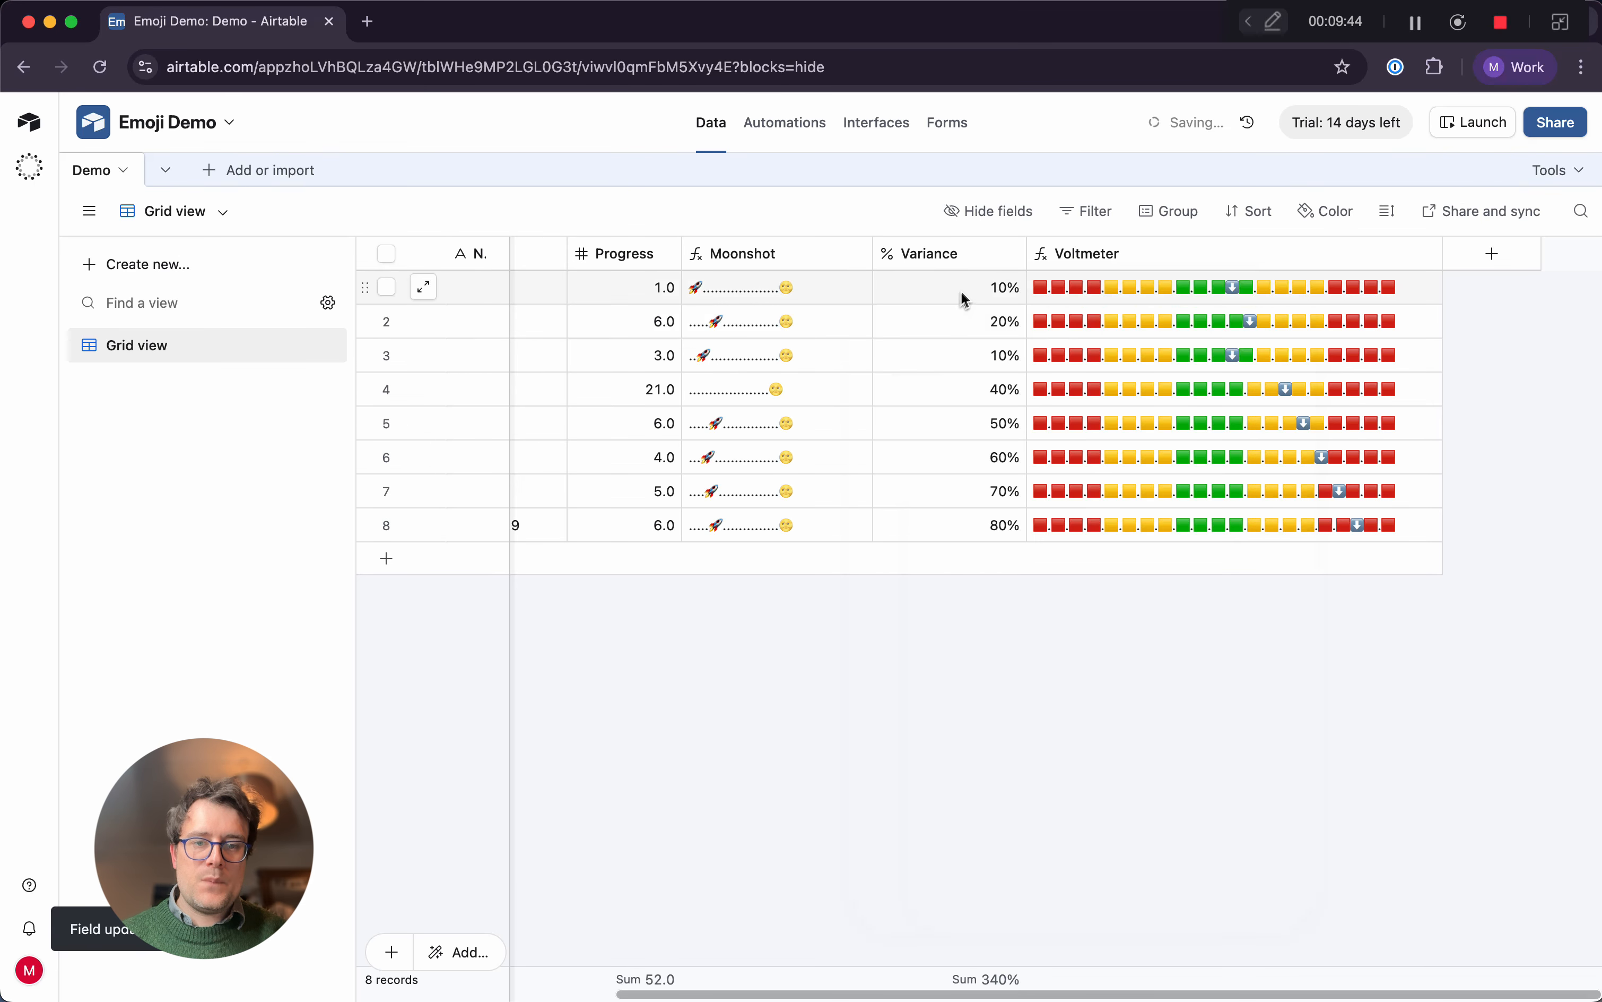
left_click(964, 298)
type("-10")
key("Return")
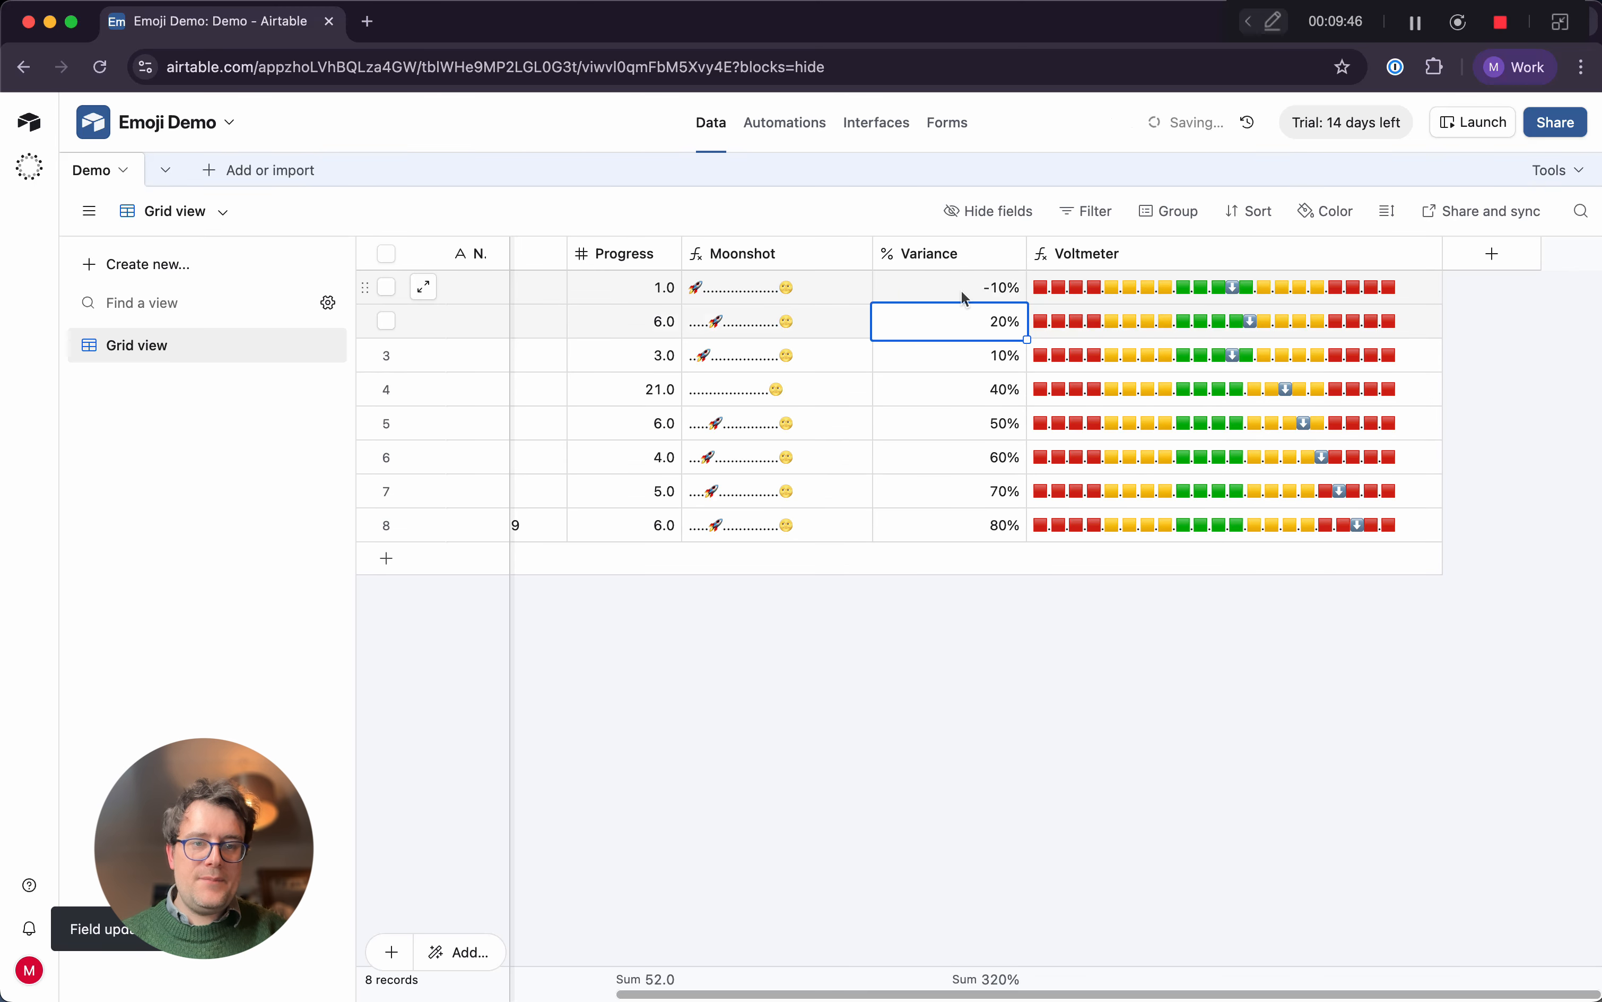
left_click(962, 293)
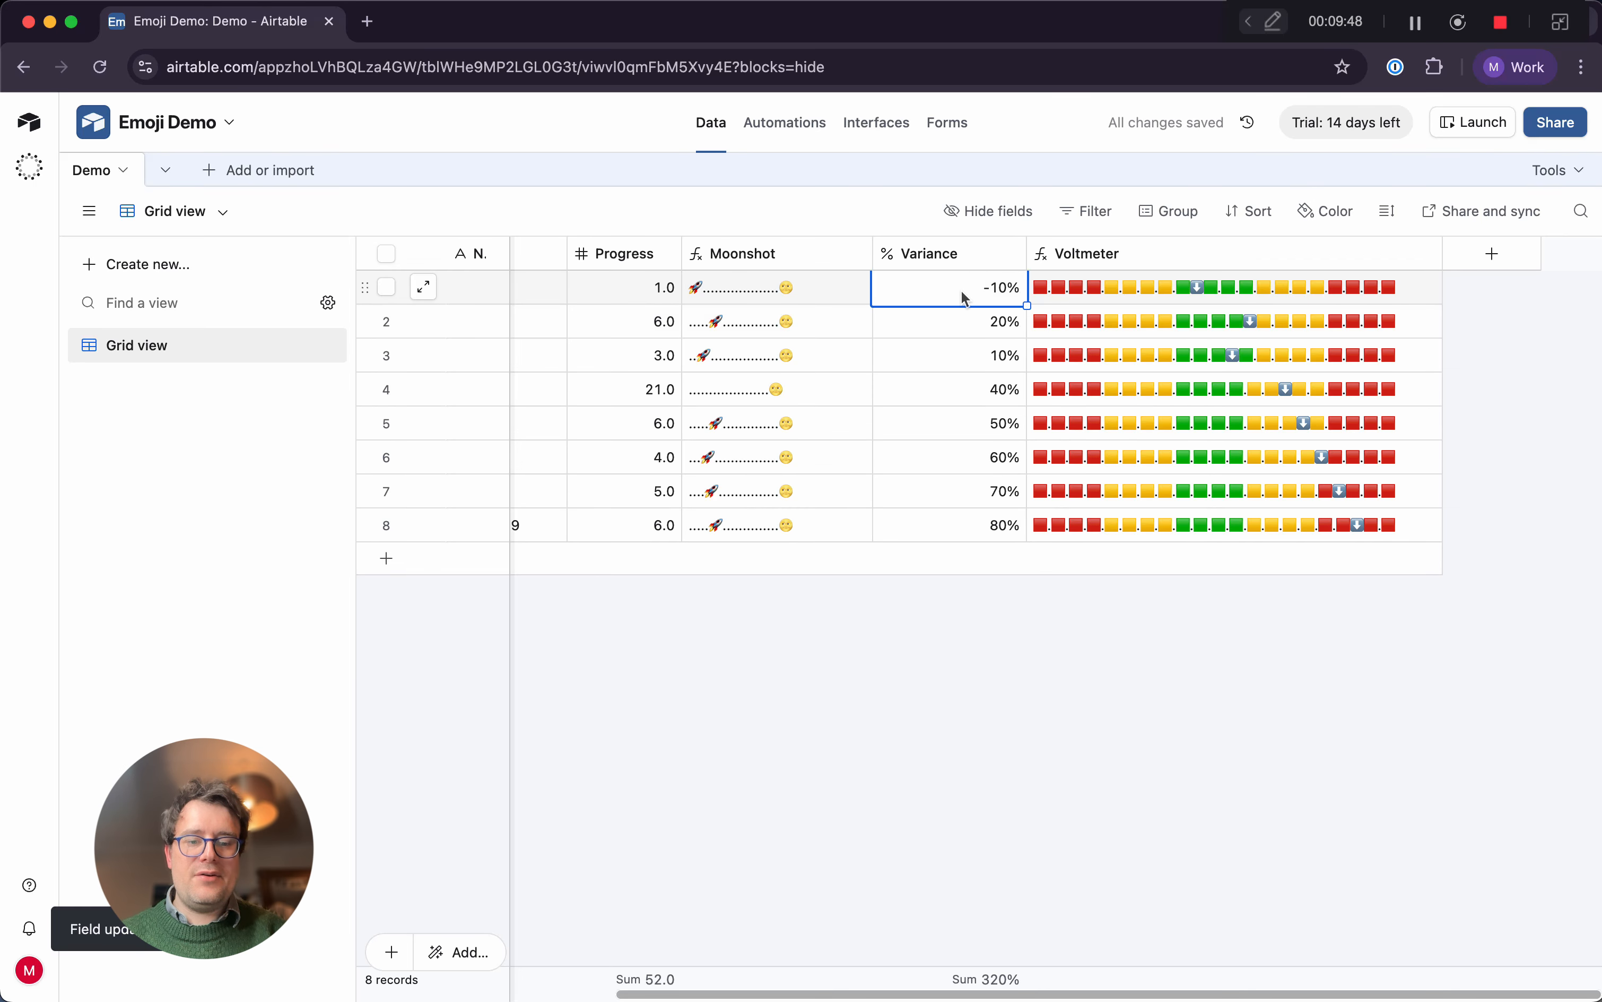
type("-50")
key("Return")
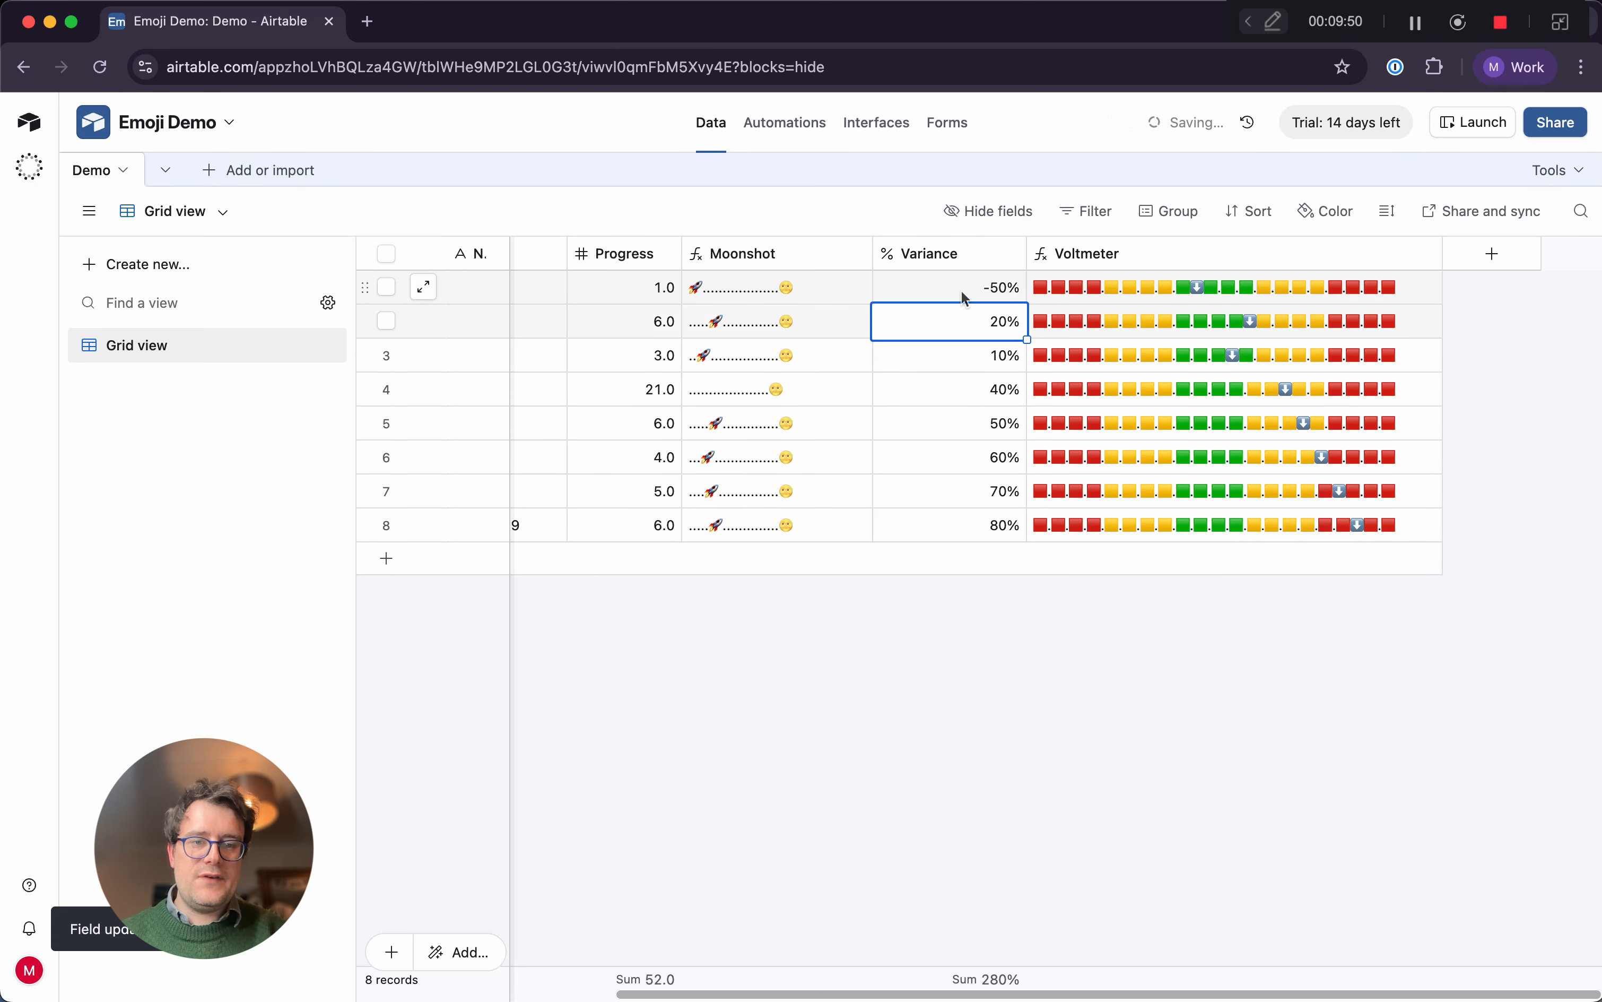
Set Variance to 0% in the second record and 50% in the third record
type("0")
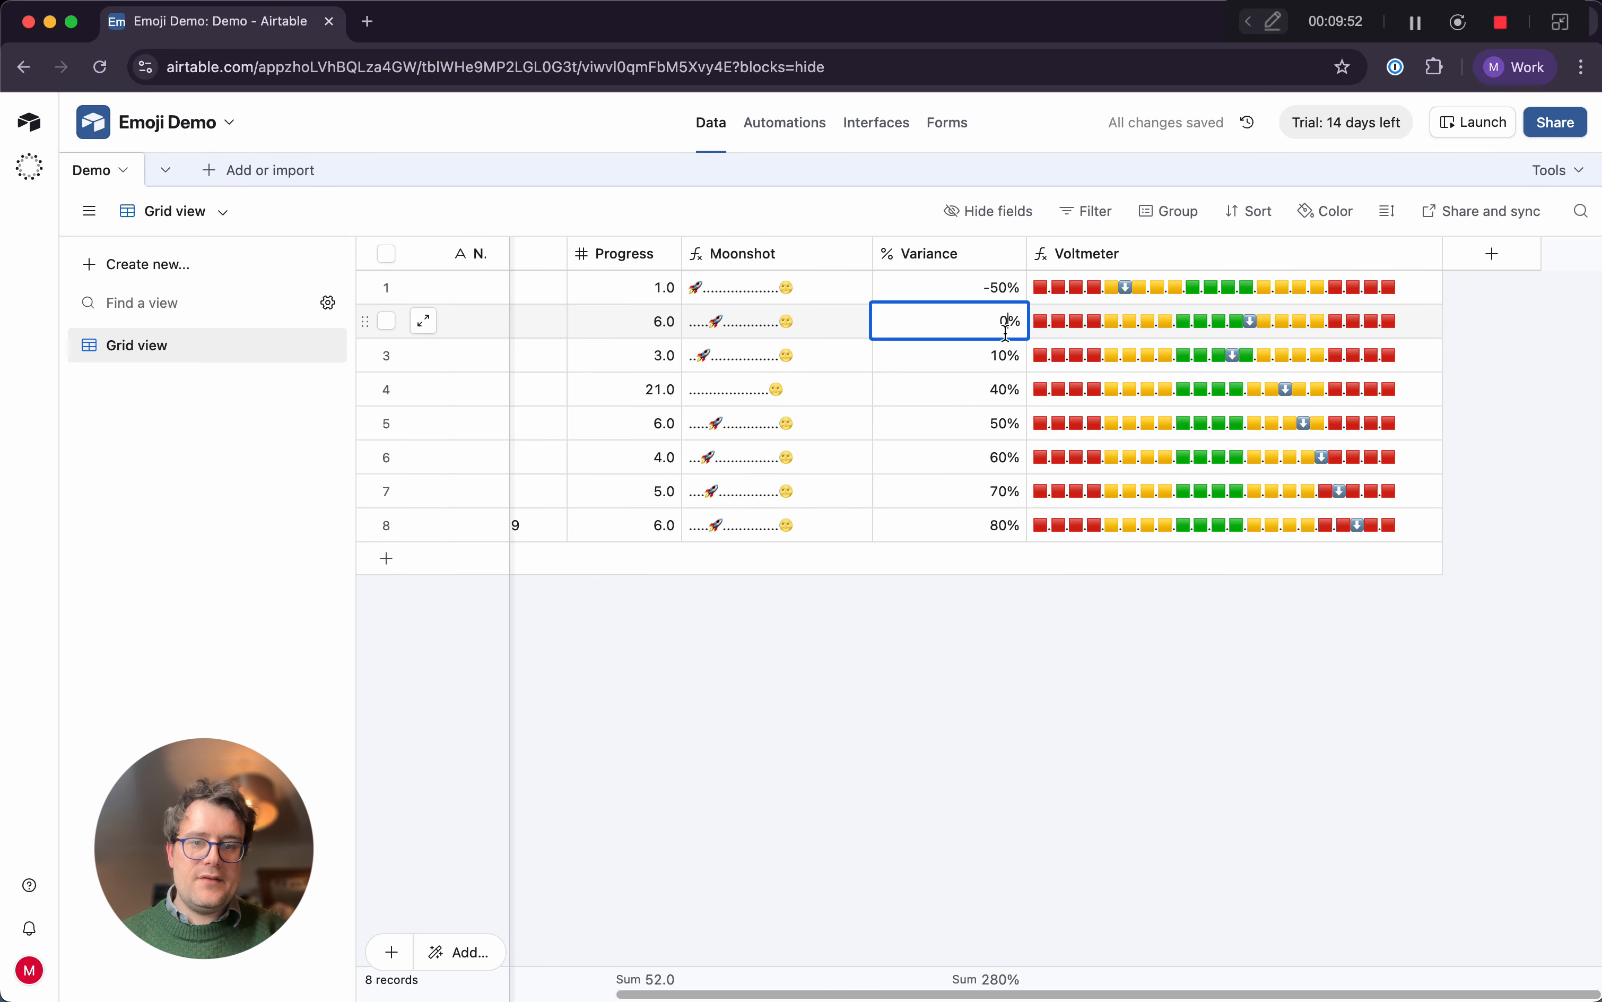
key("Return")
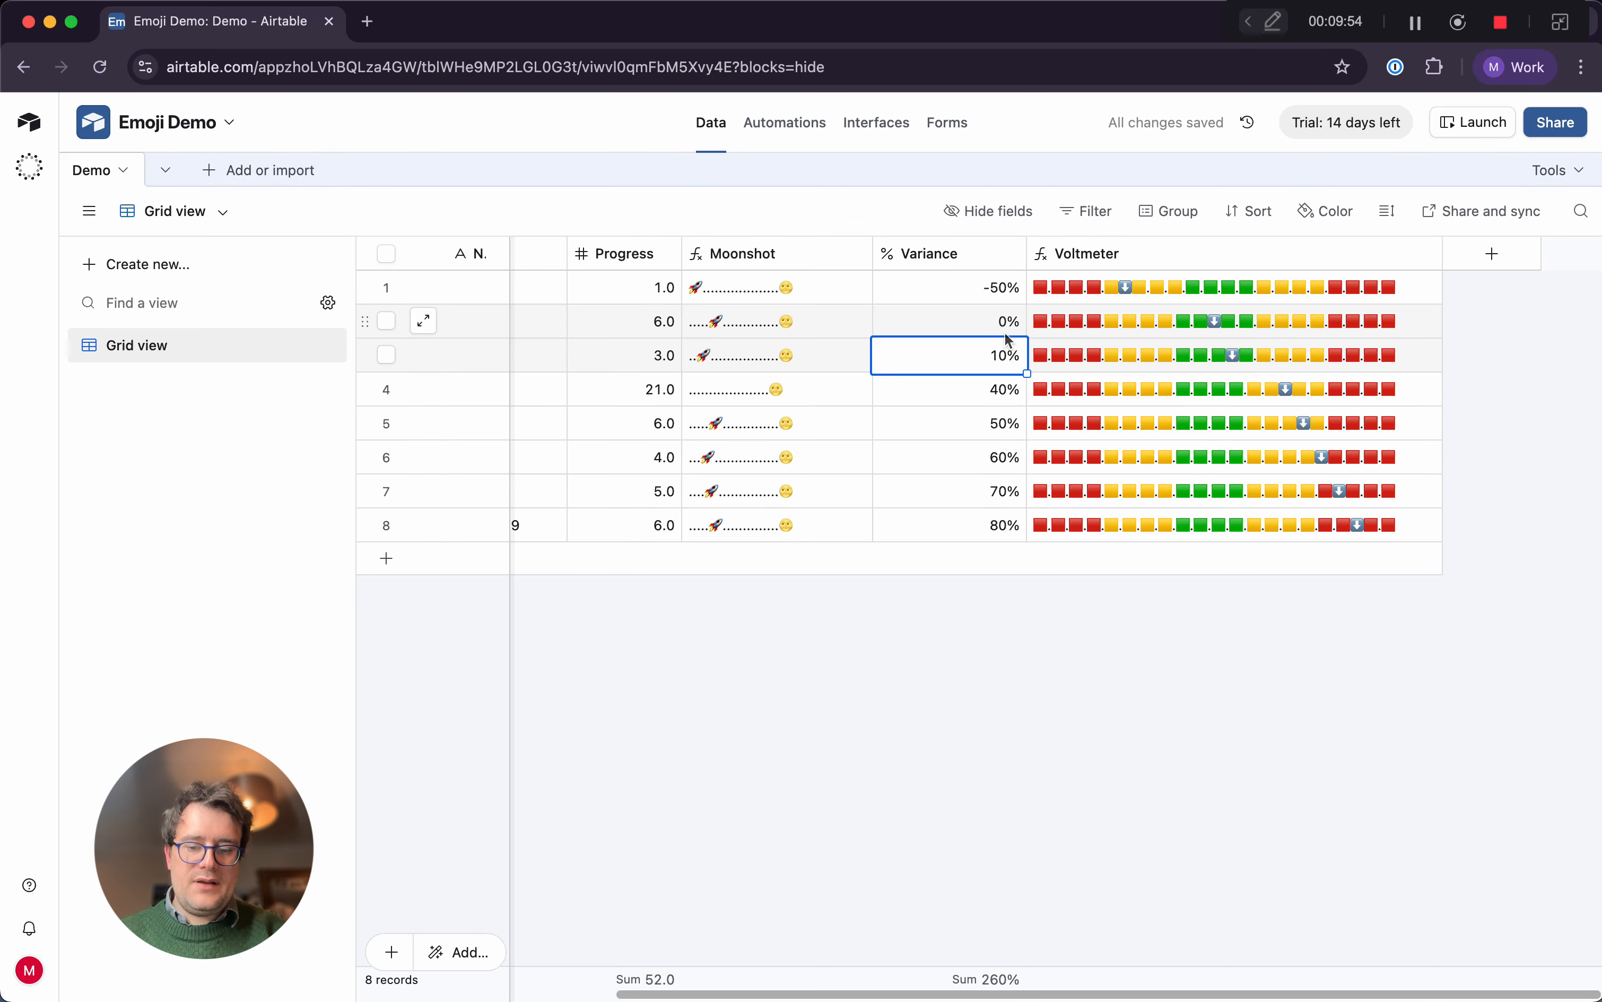
type("50")
key("Return")
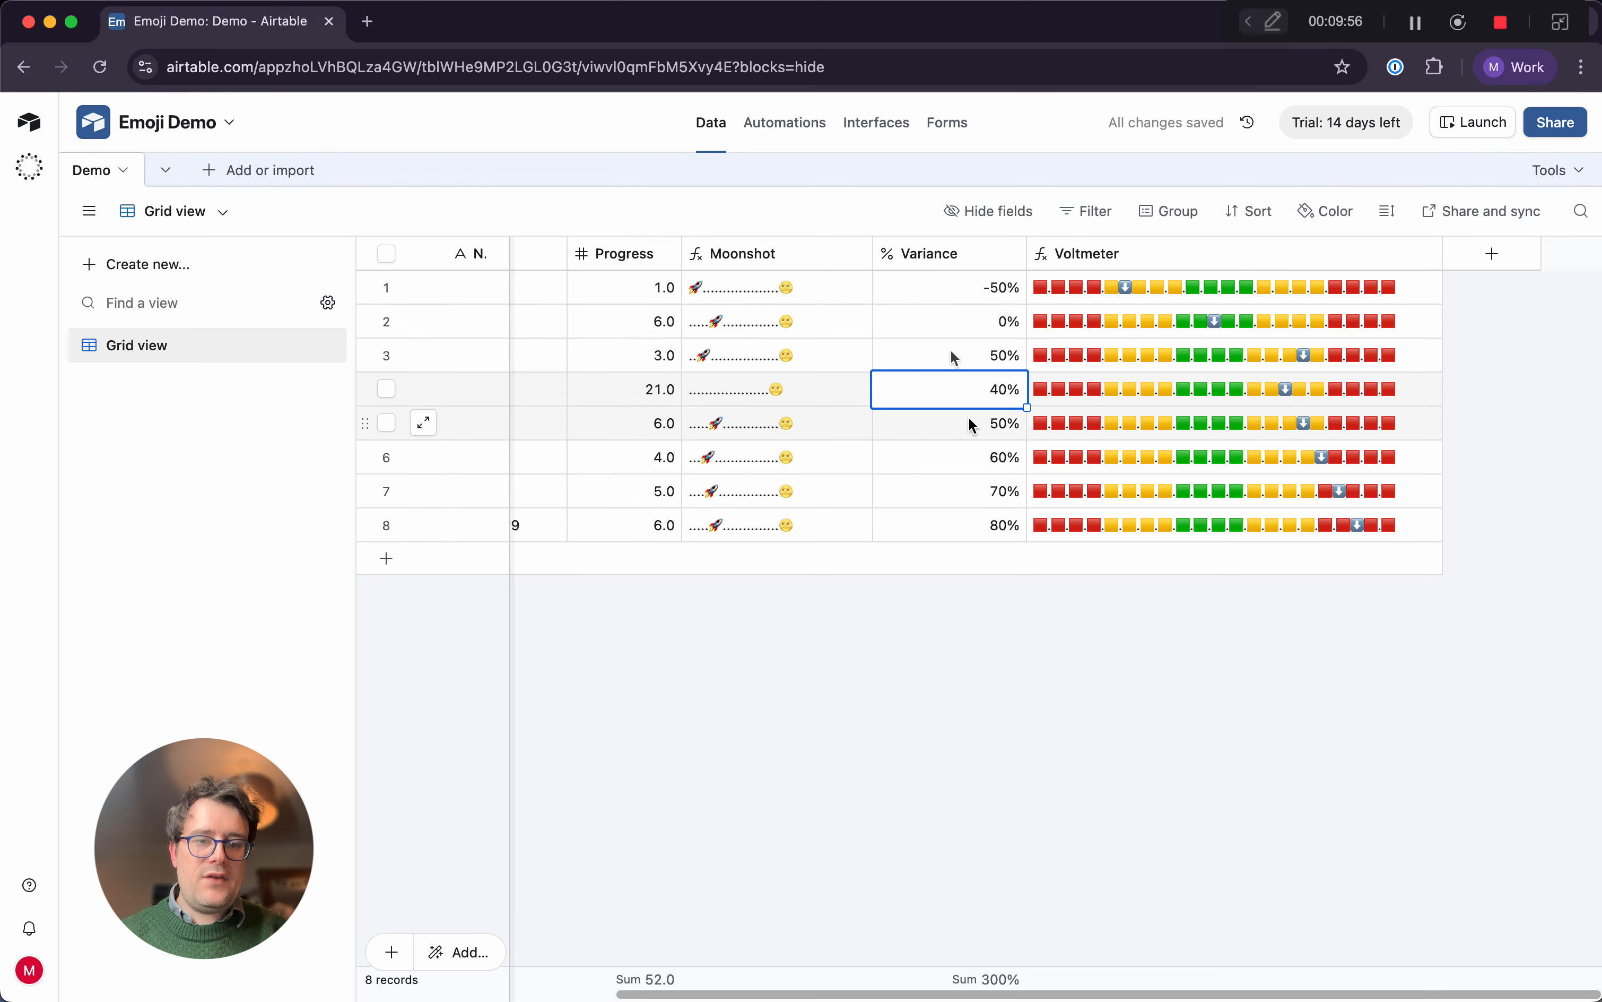
Wrap the Voltmeter formula in an outer SUBSTITUTE that replaces every "." with an empty string "", and save it
left_click(1432, 256)
left_click(1338, 310)
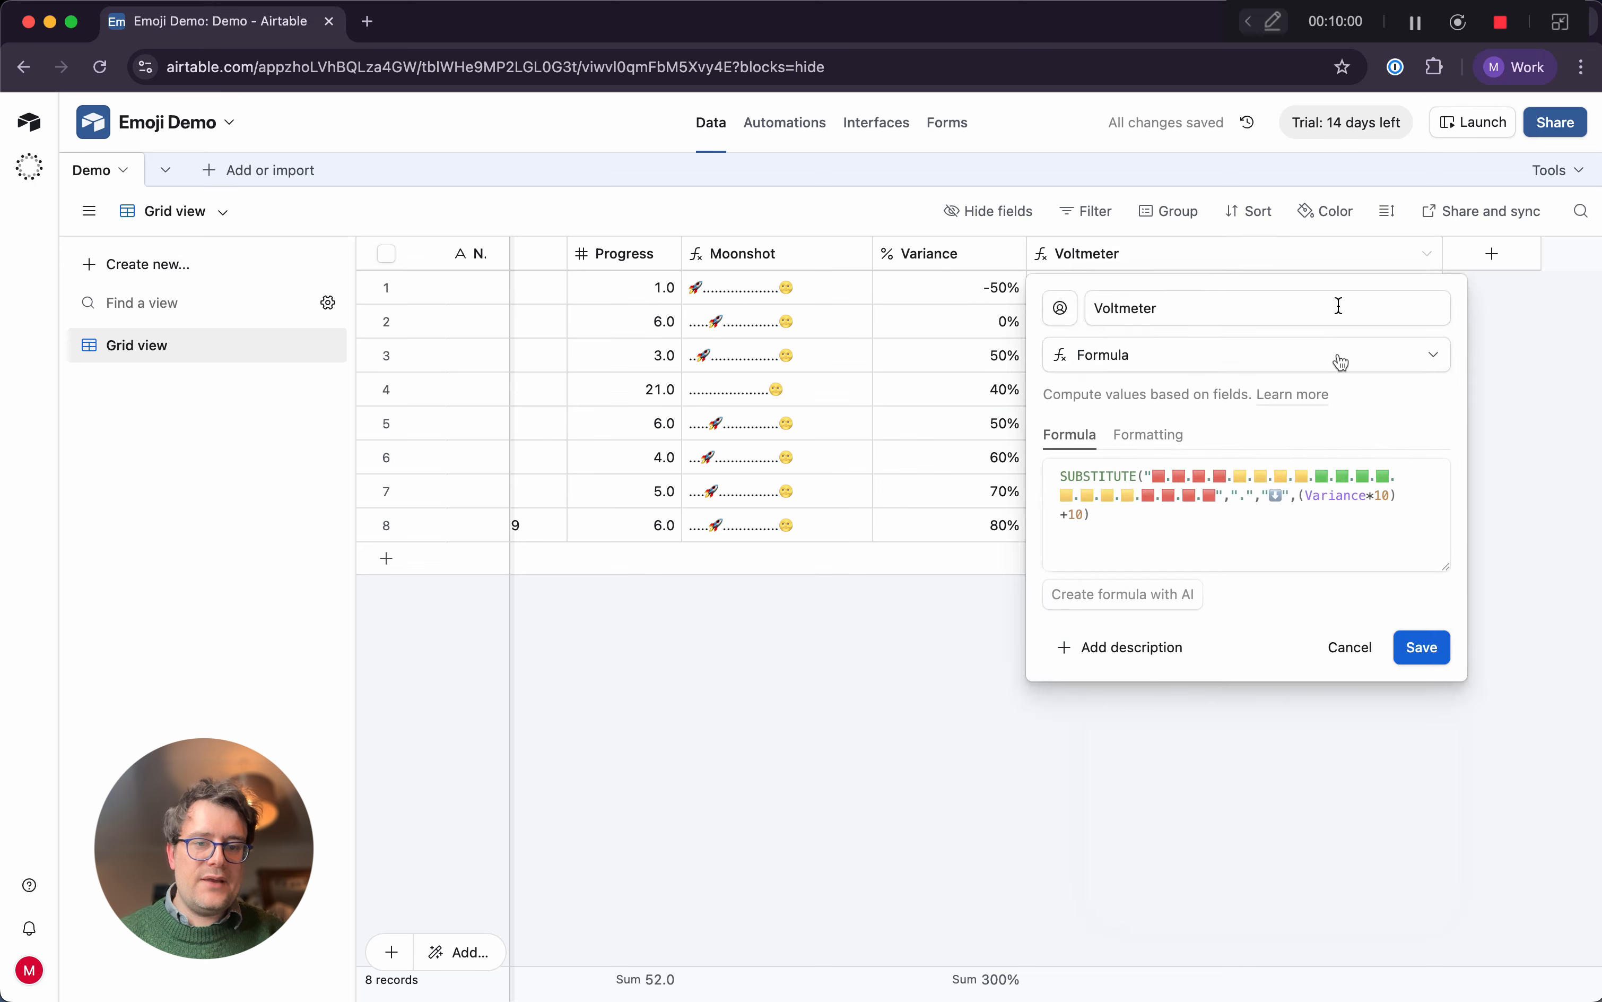
left_click(1060, 477)
type("S")
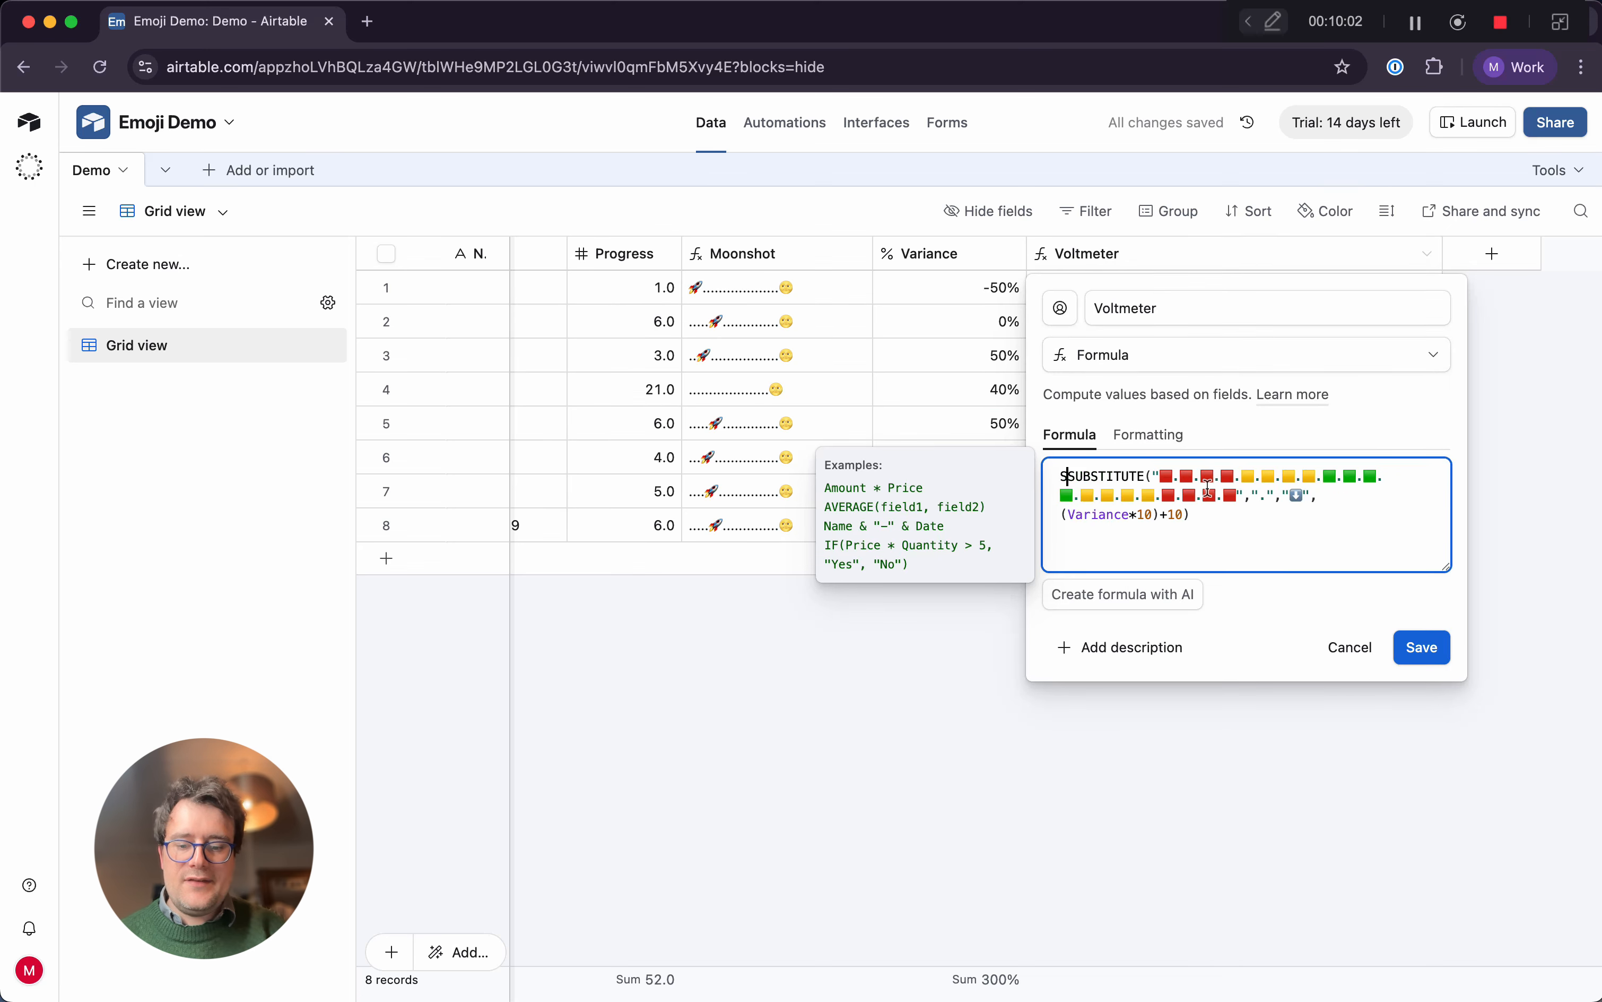
type("UBSTITUTE(")
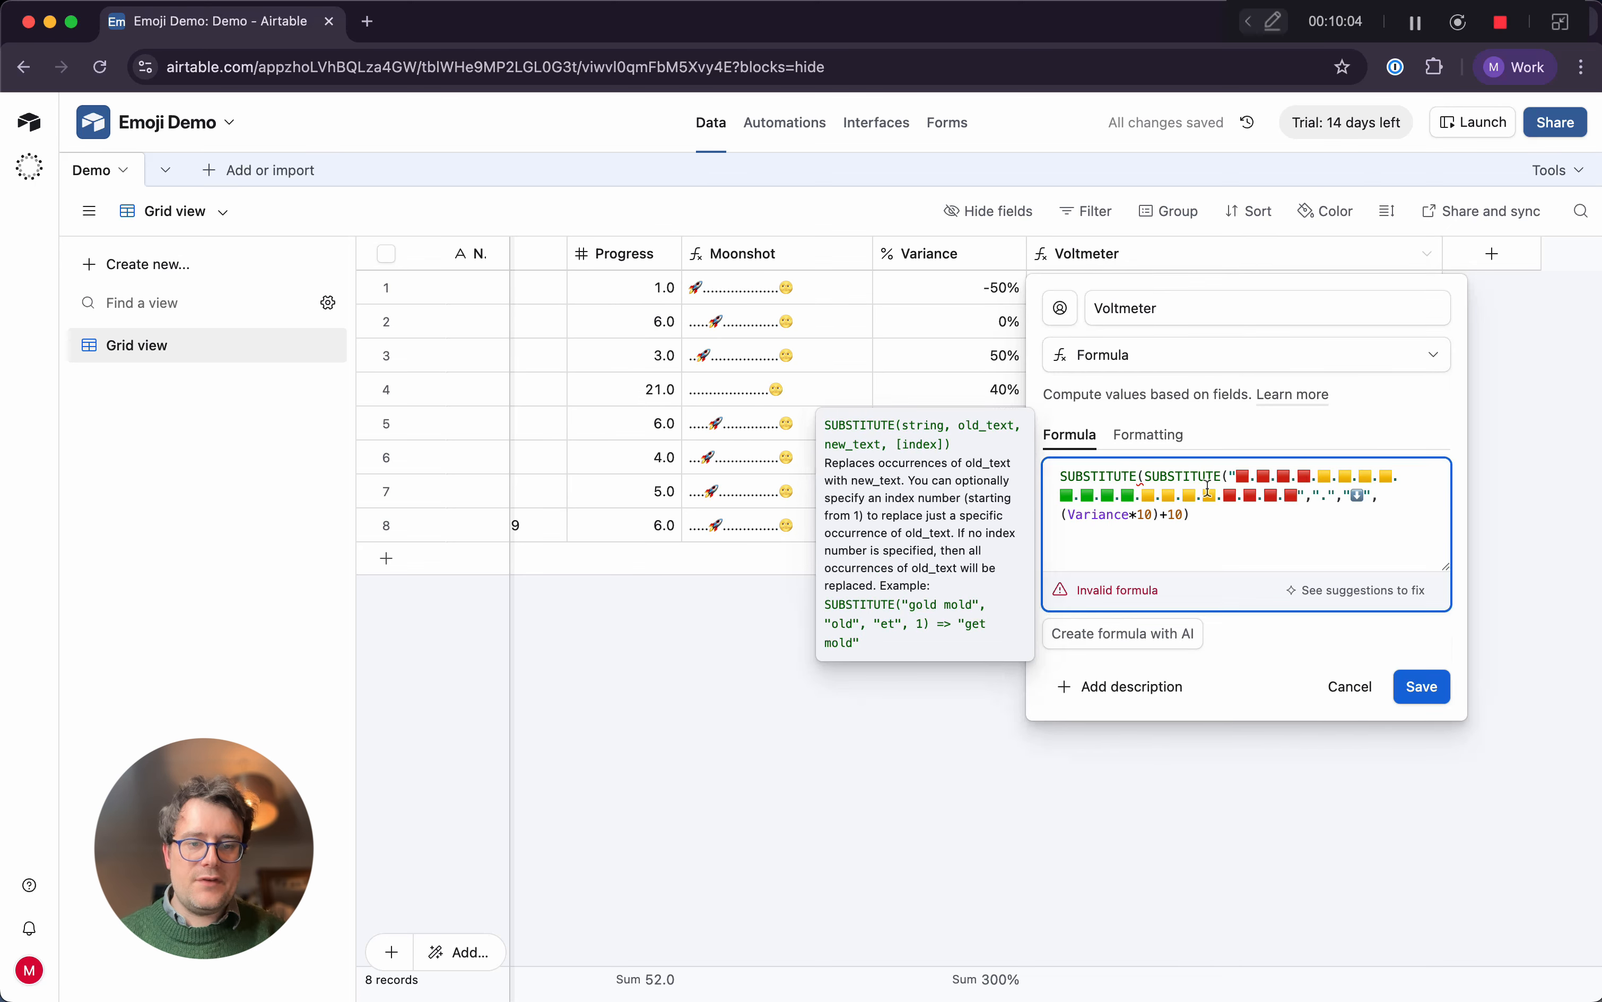
left_click(1254, 521)
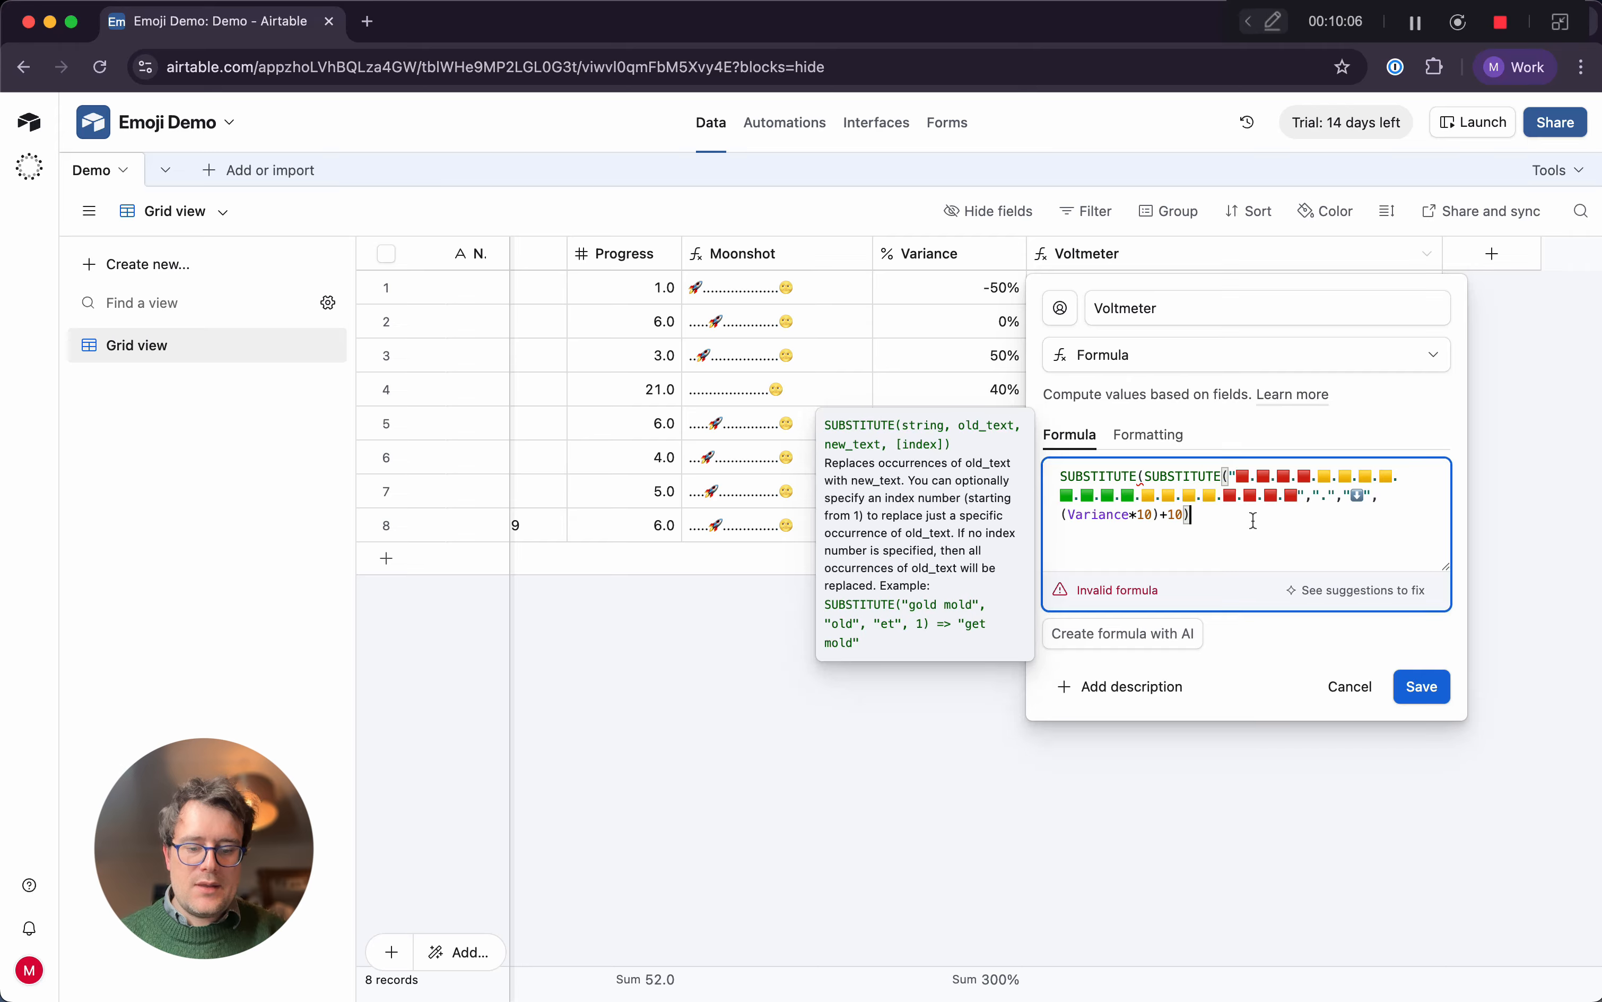
type(",")
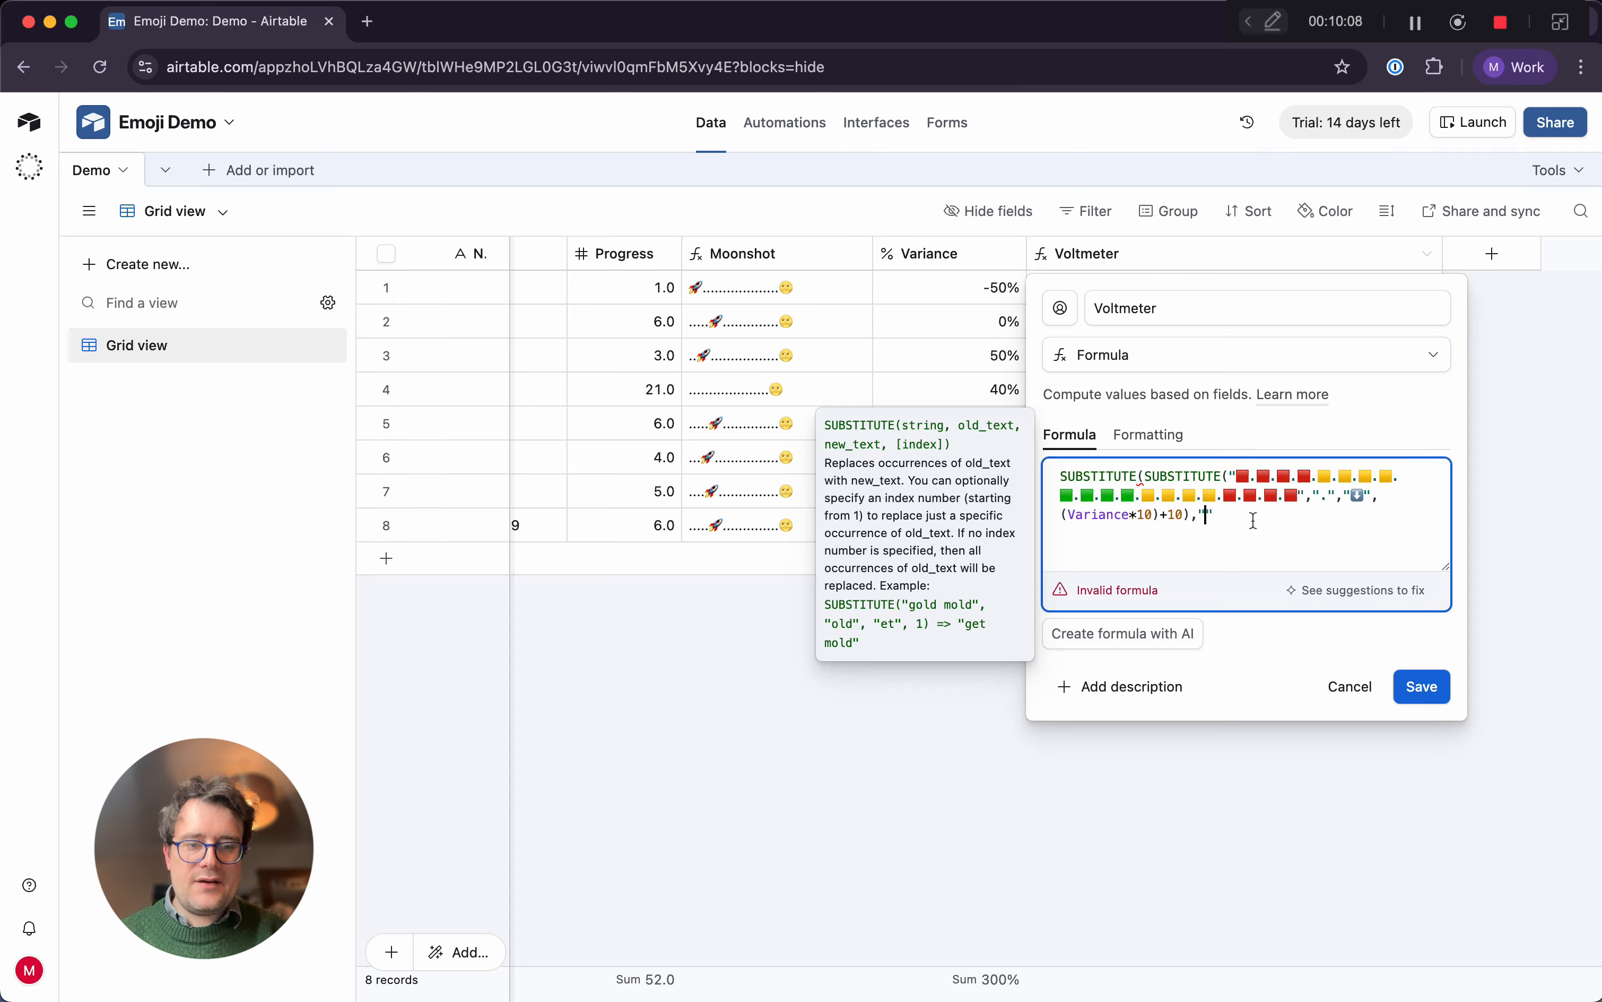
type("\"")
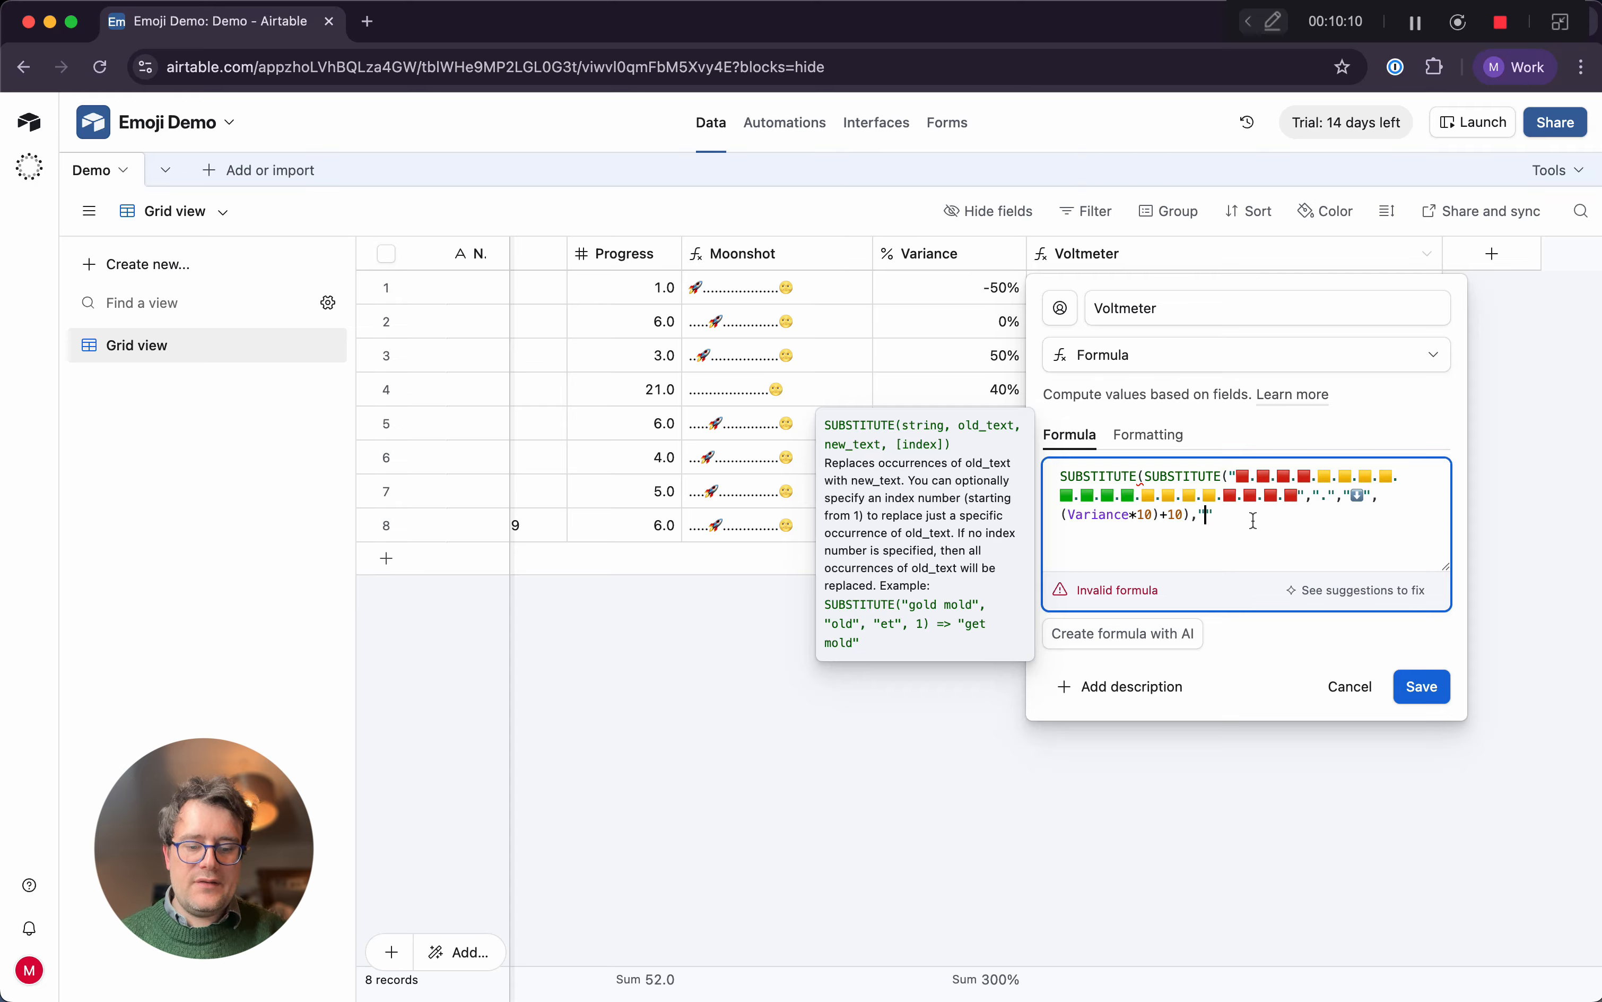
type(".\",")
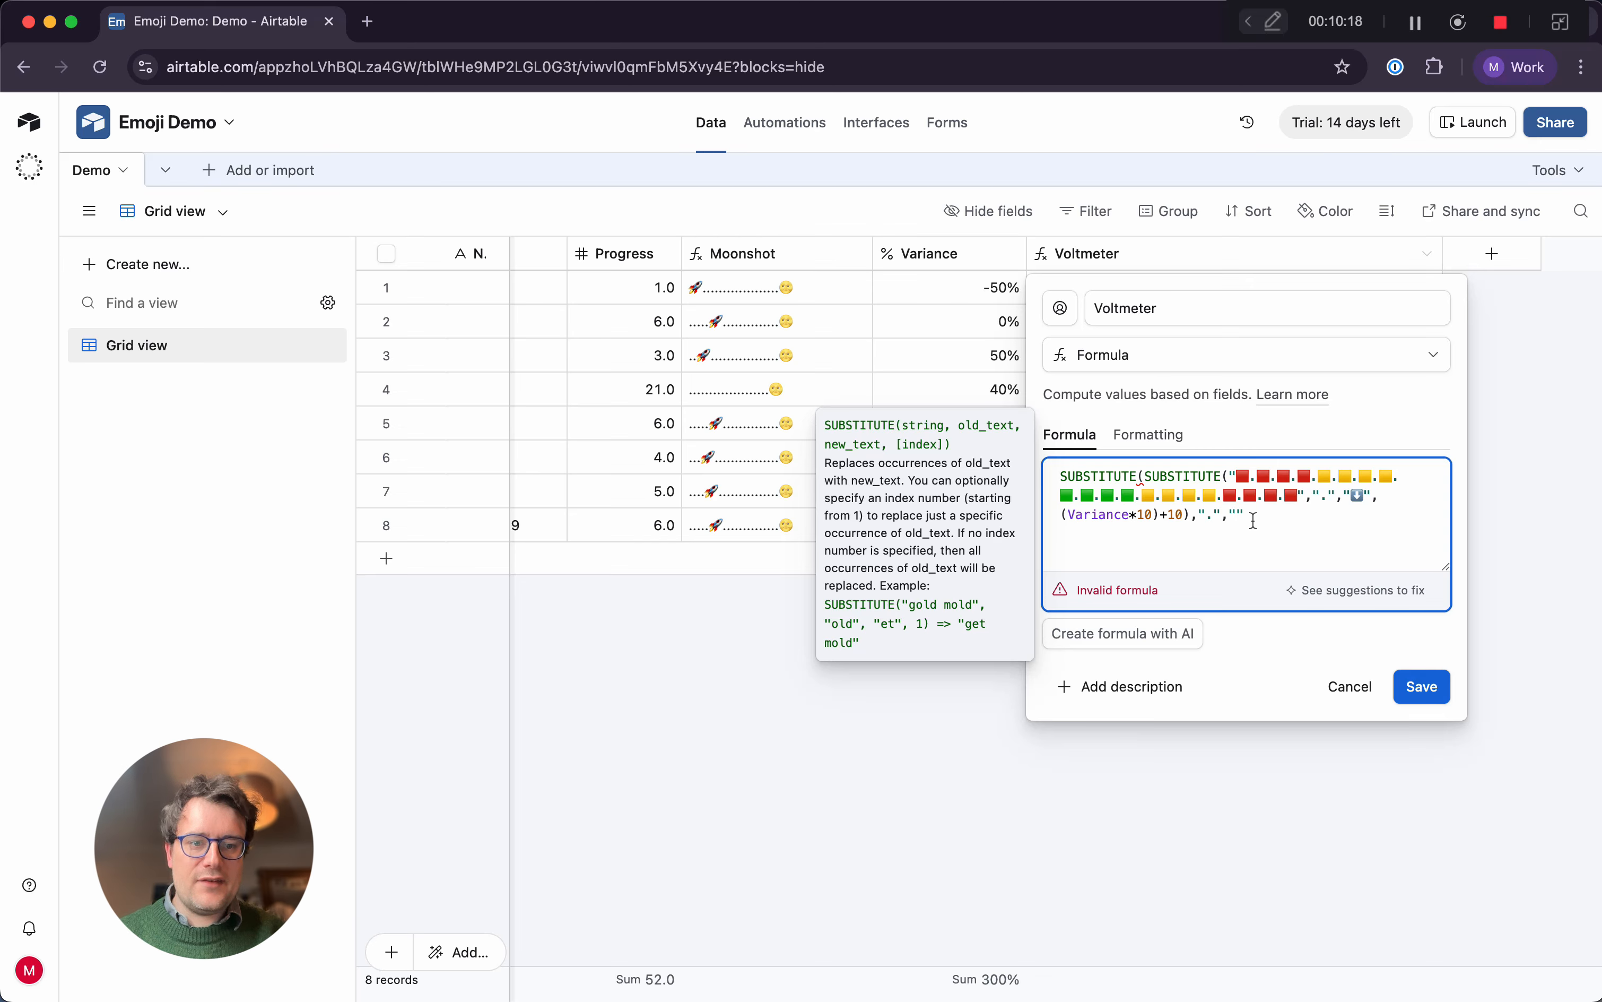
type(")")
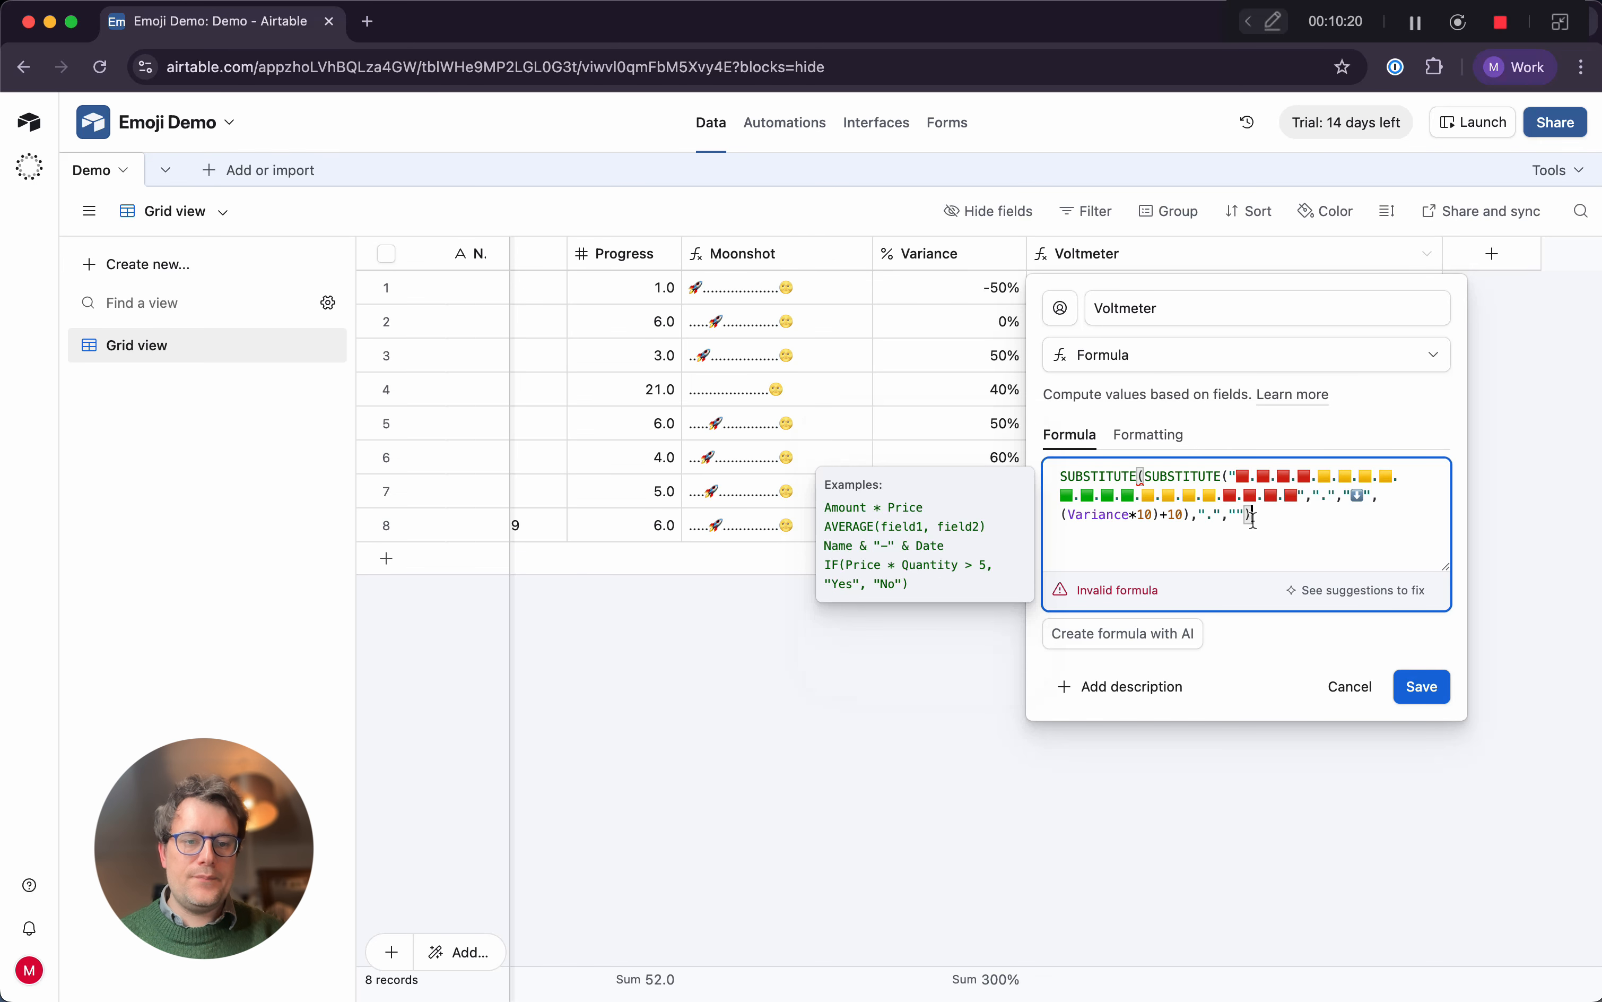
left_click(1415, 648)
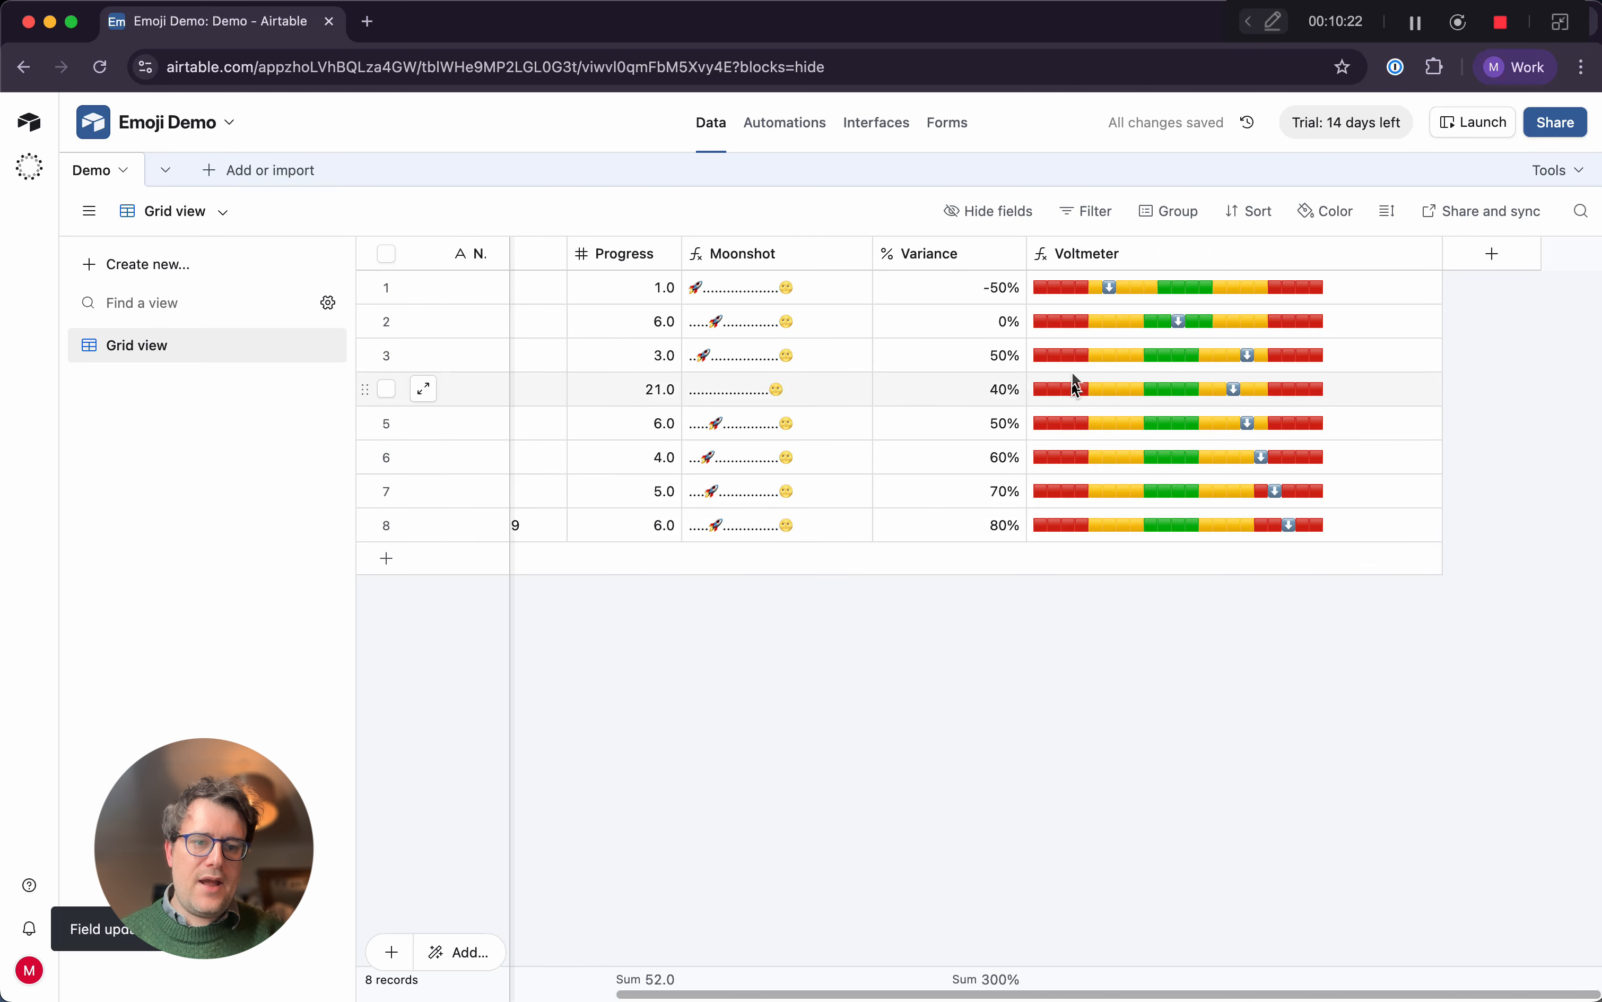
Set the first record's Variance to -5% to test a value between whole ten-percent steps
left_click(975, 296)
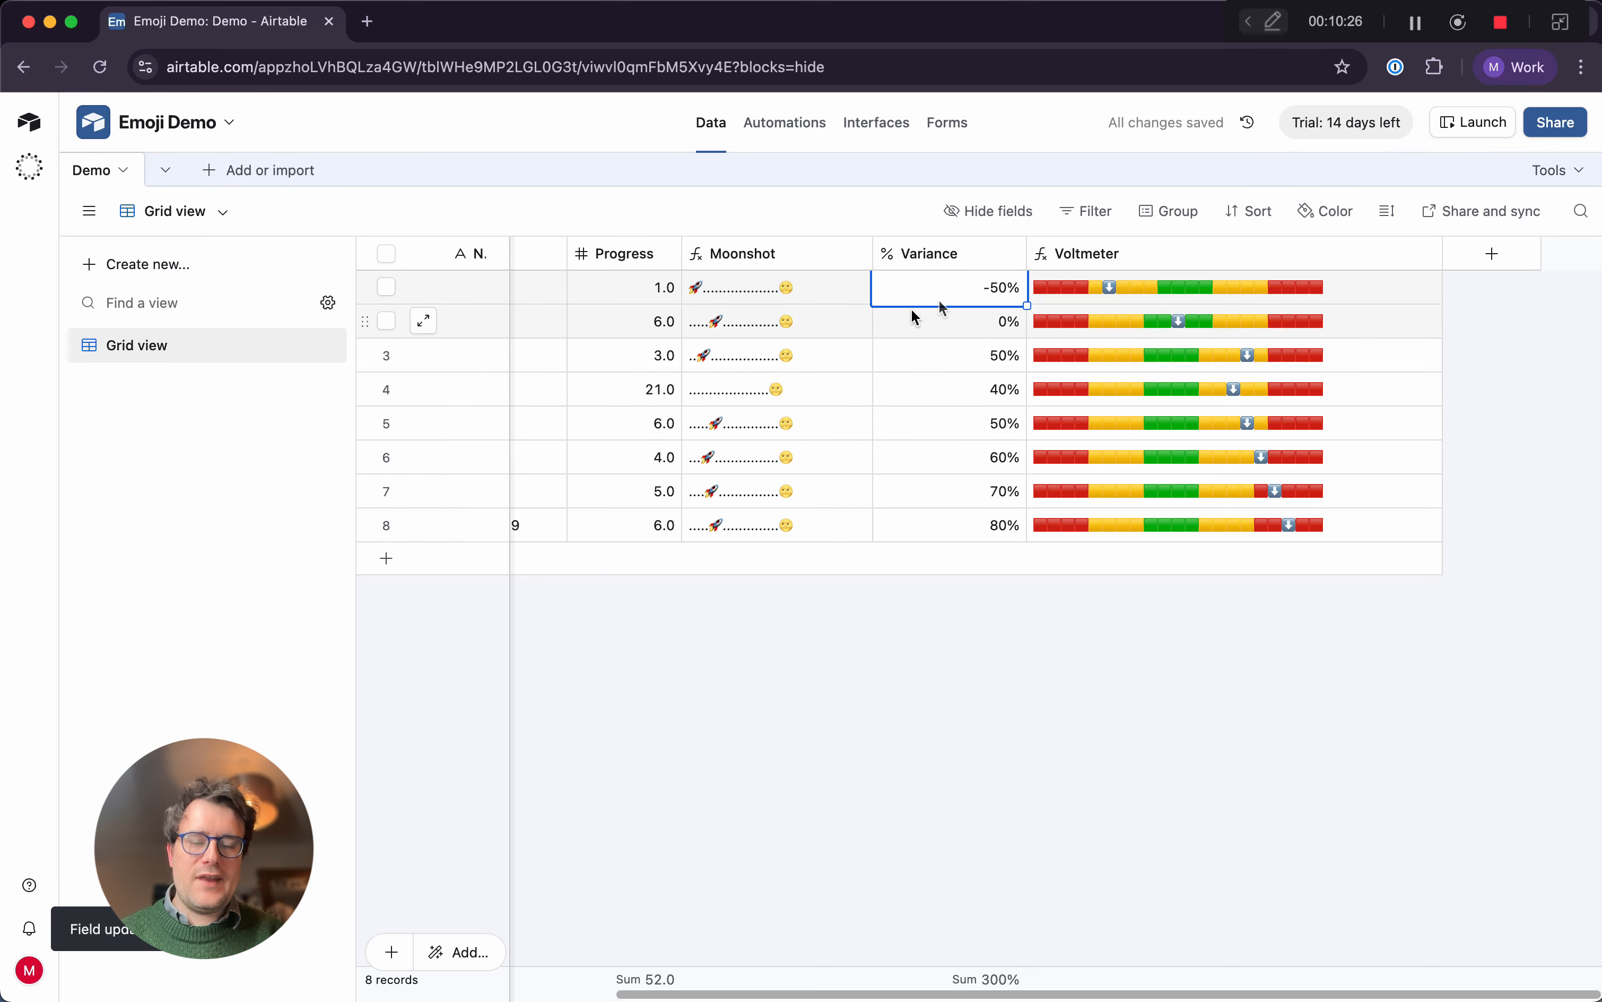
type("-5")
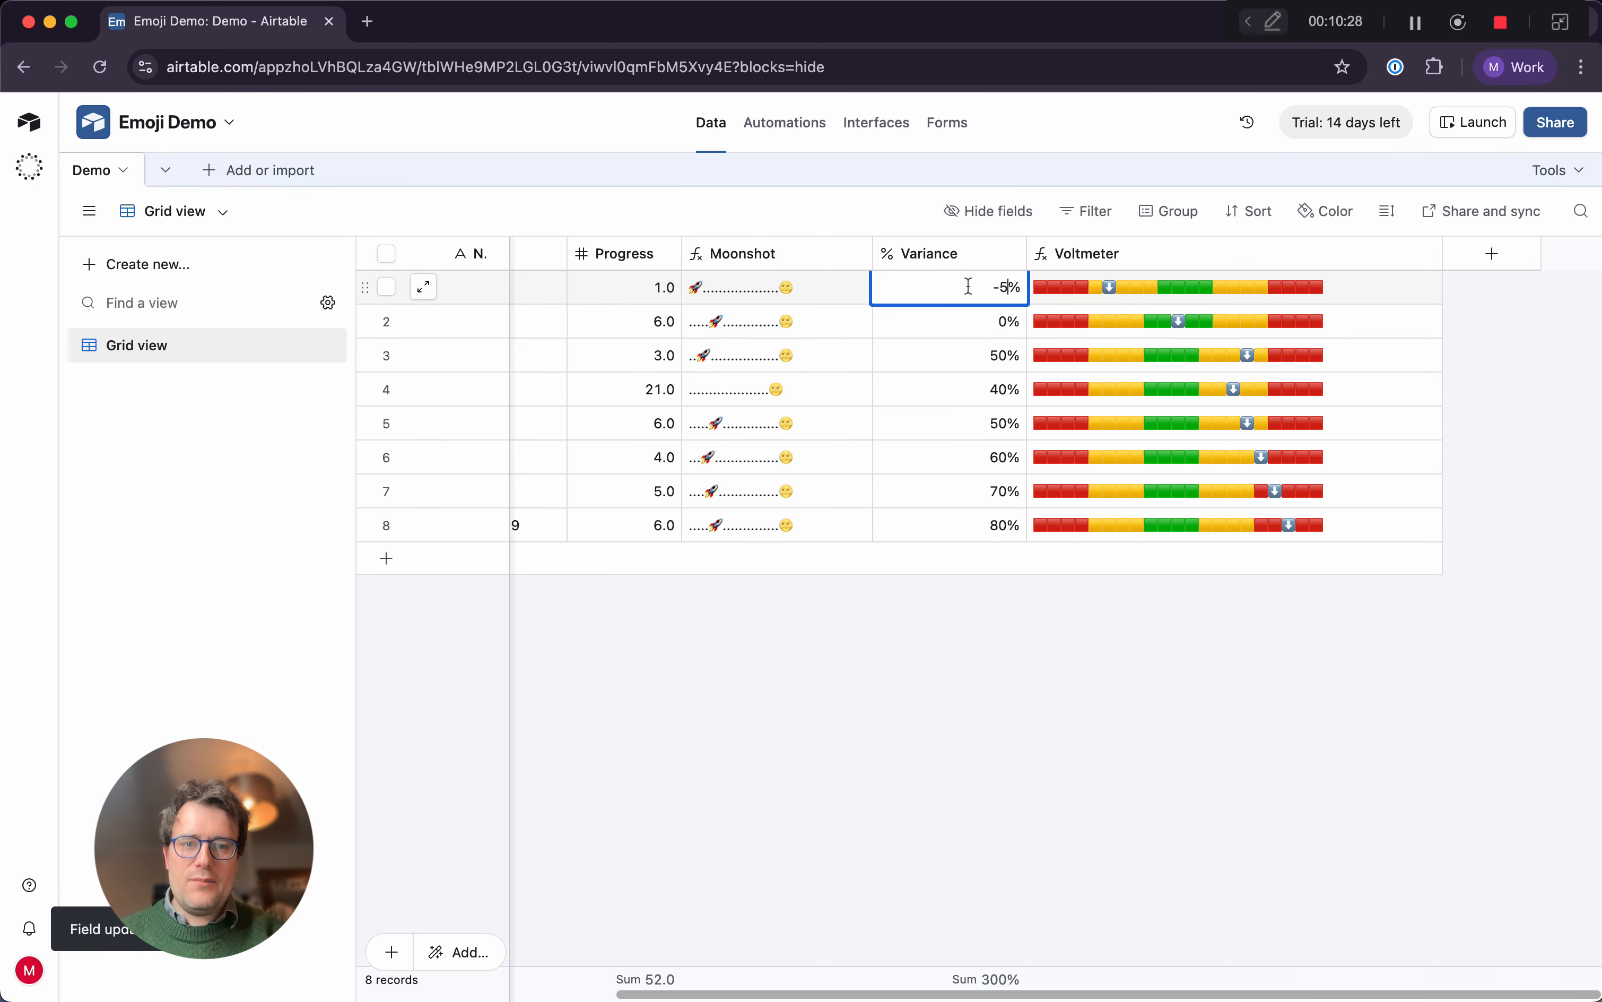
key("Return")
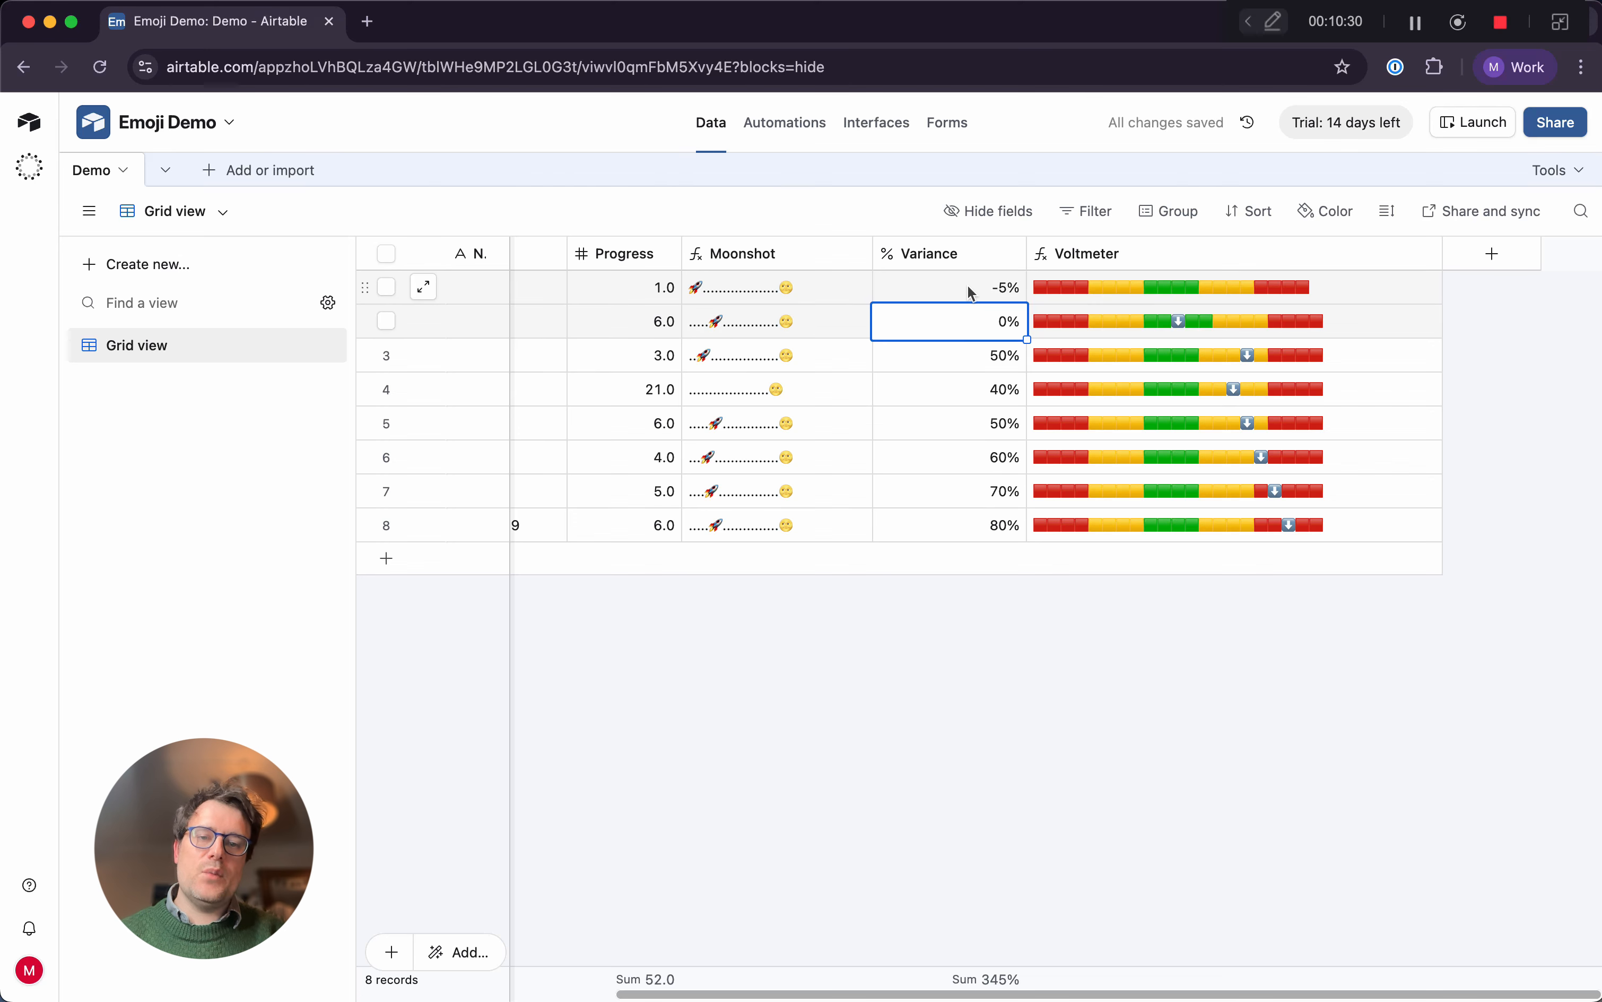
left_click(968, 285)
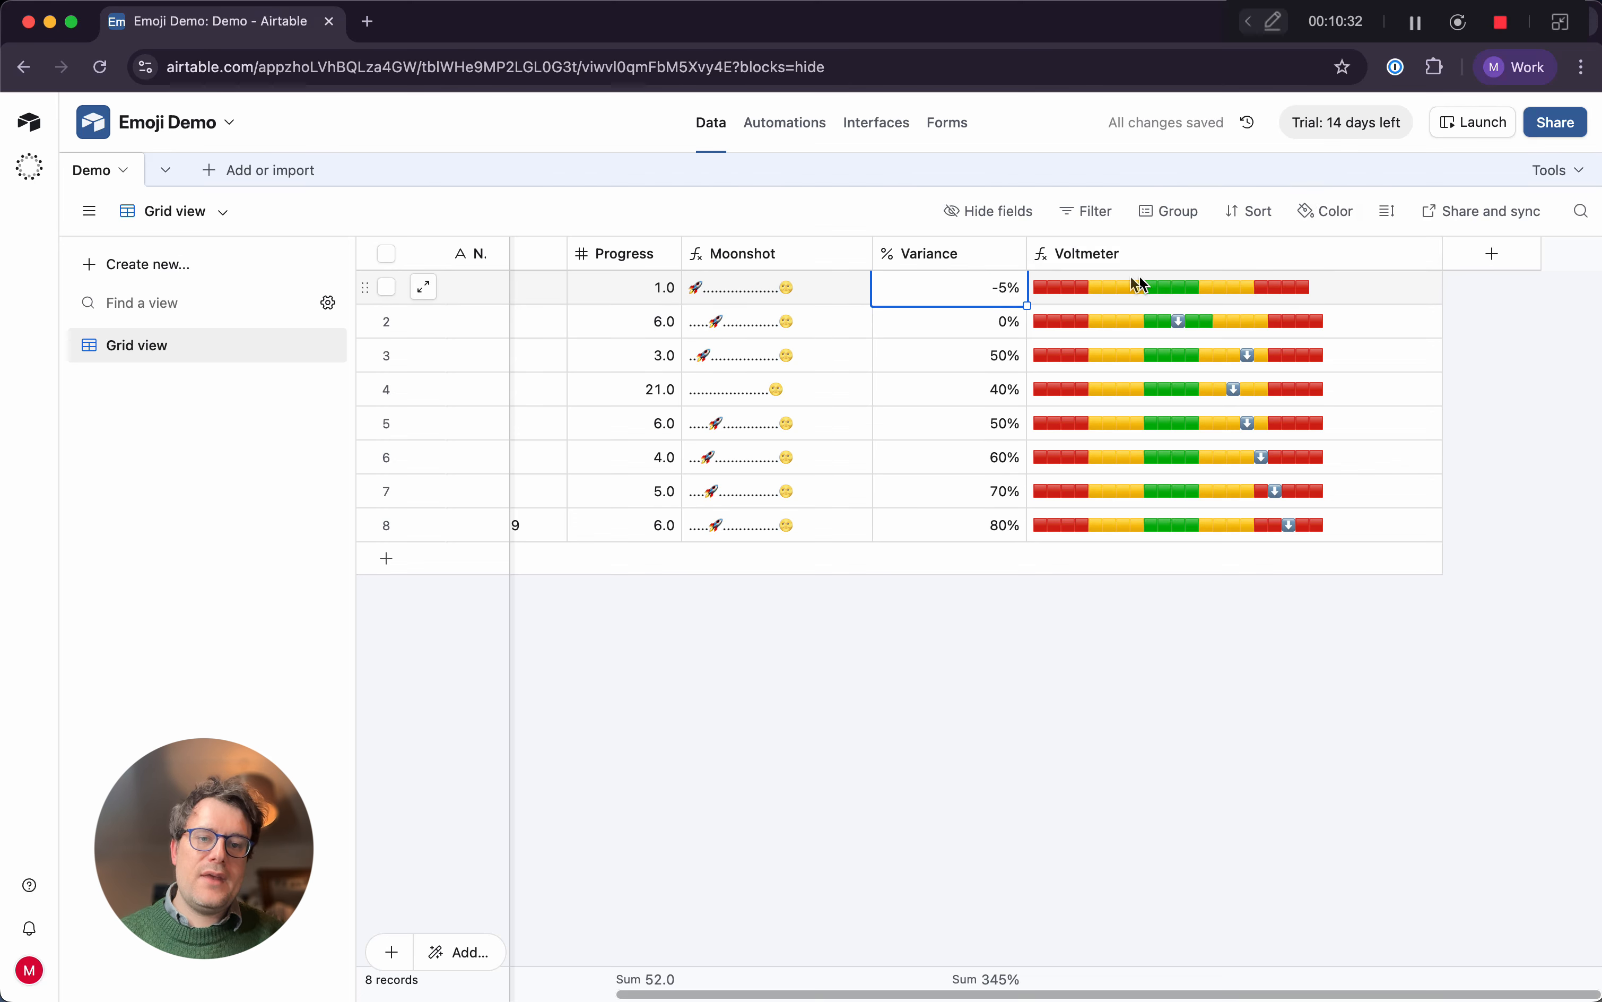
Change the inner SUBSTITUTE index in the Voltmeter formula to ROUND((Variance*10)+10,0) and save it
left_click(1421, 255)
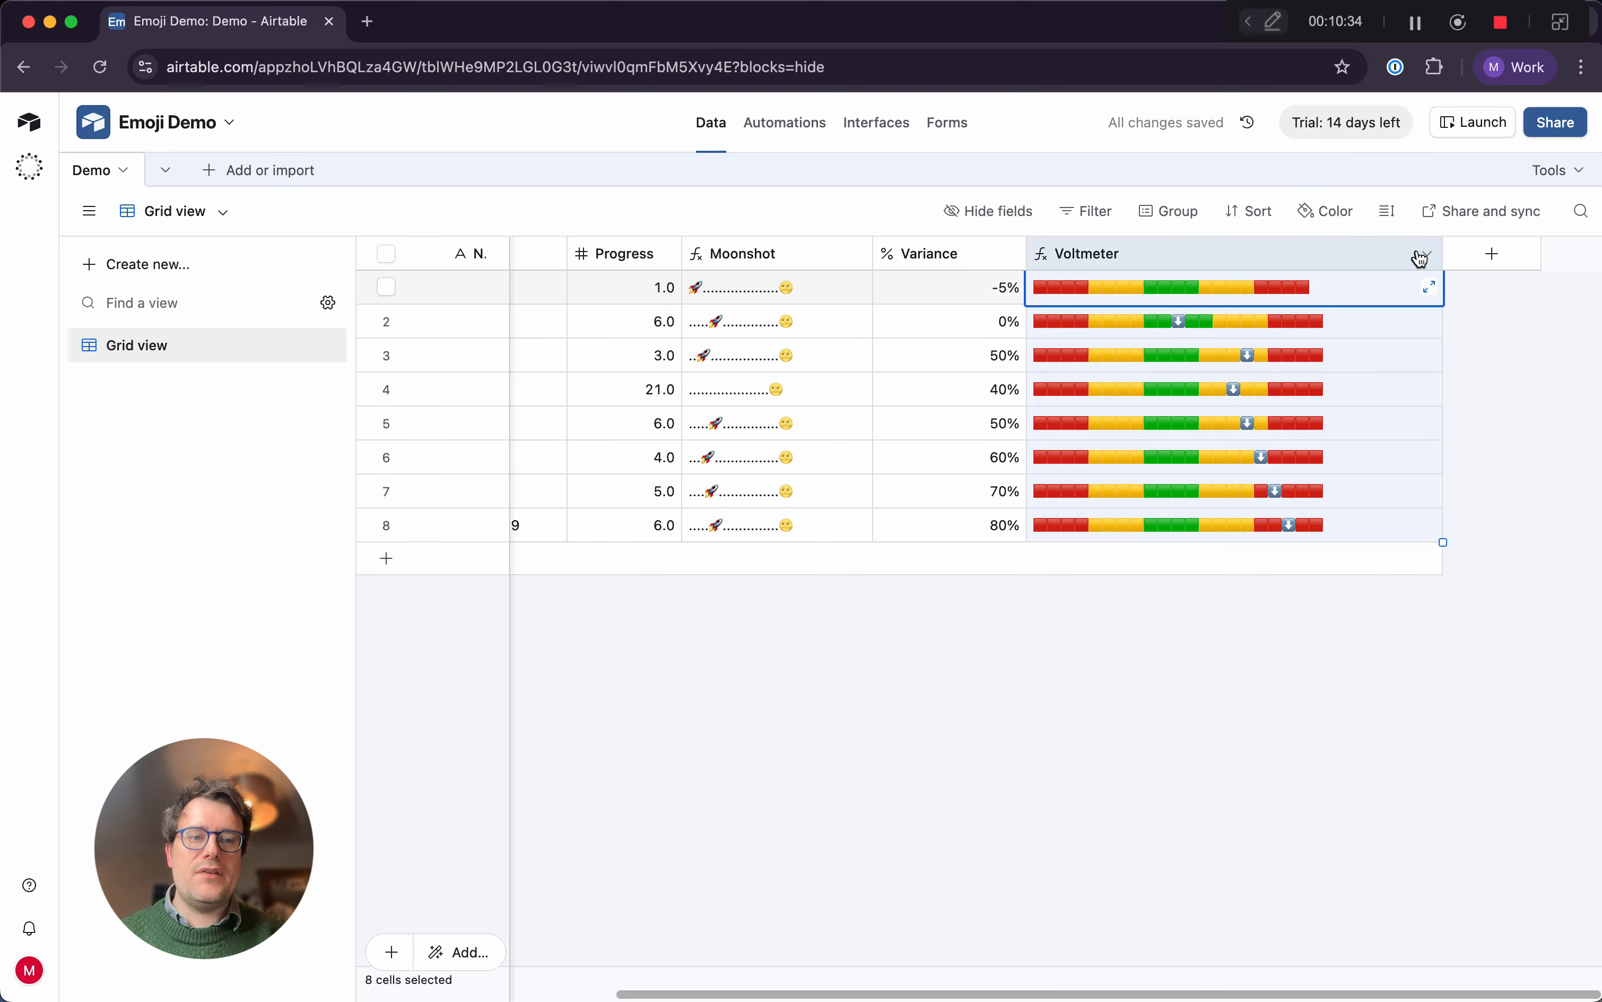
left_click(1427, 253)
left_click(1354, 305)
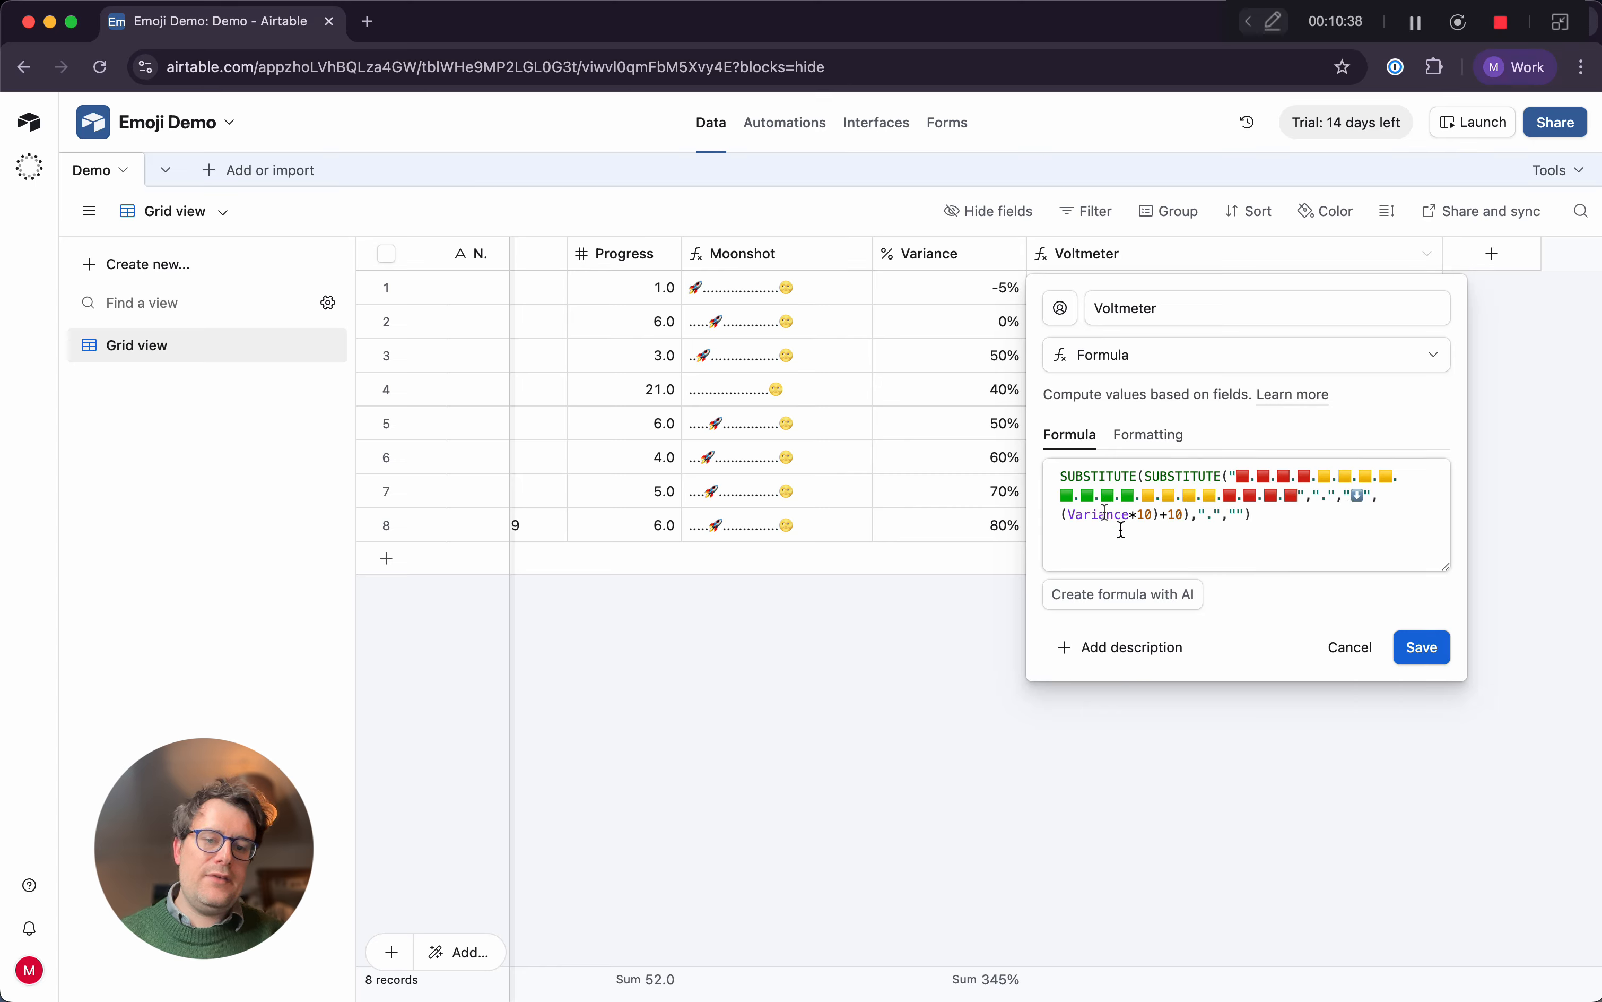
left_click(1064, 515)
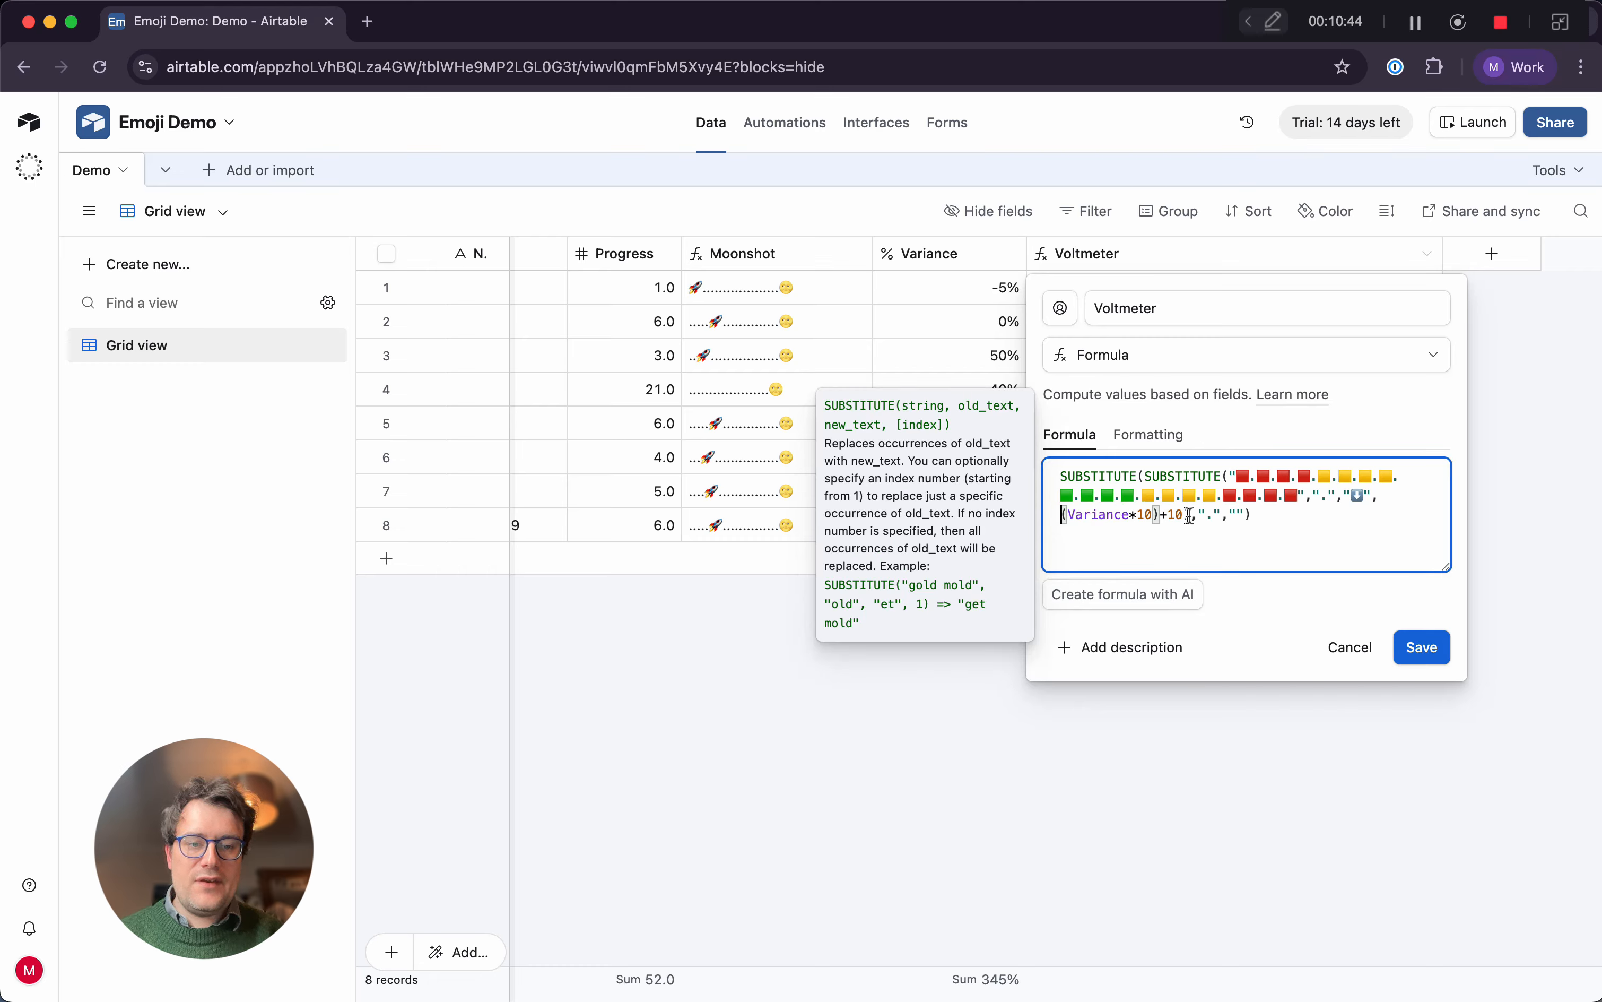
type("ROUND(")
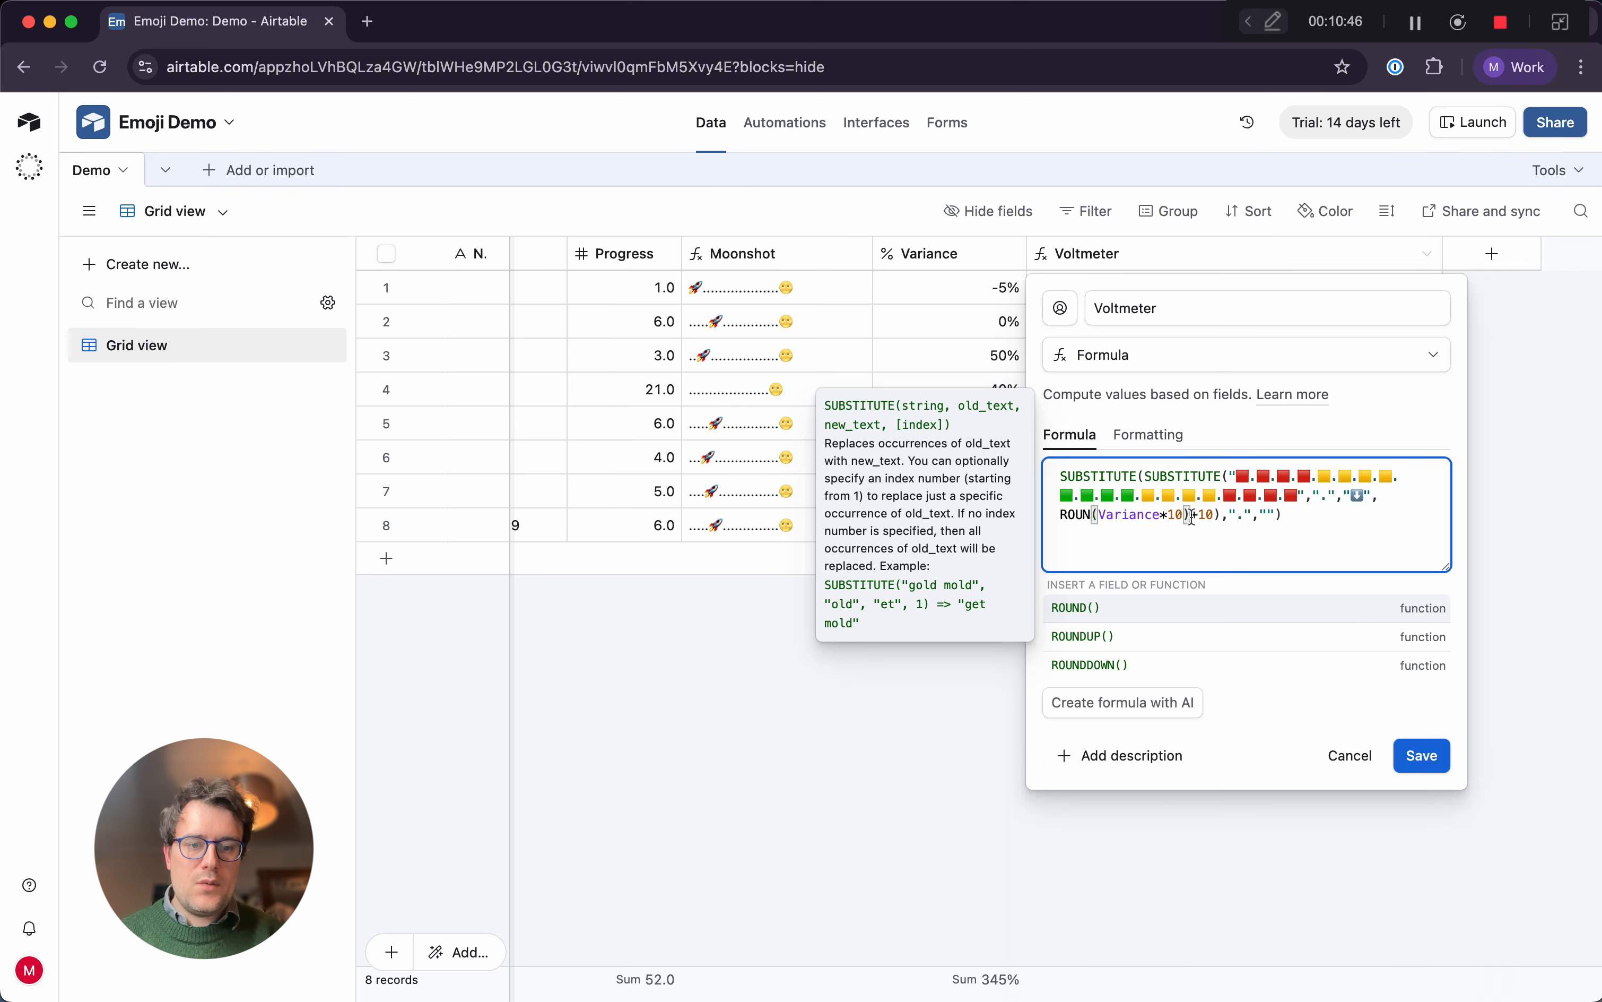
left_click(1237, 517)
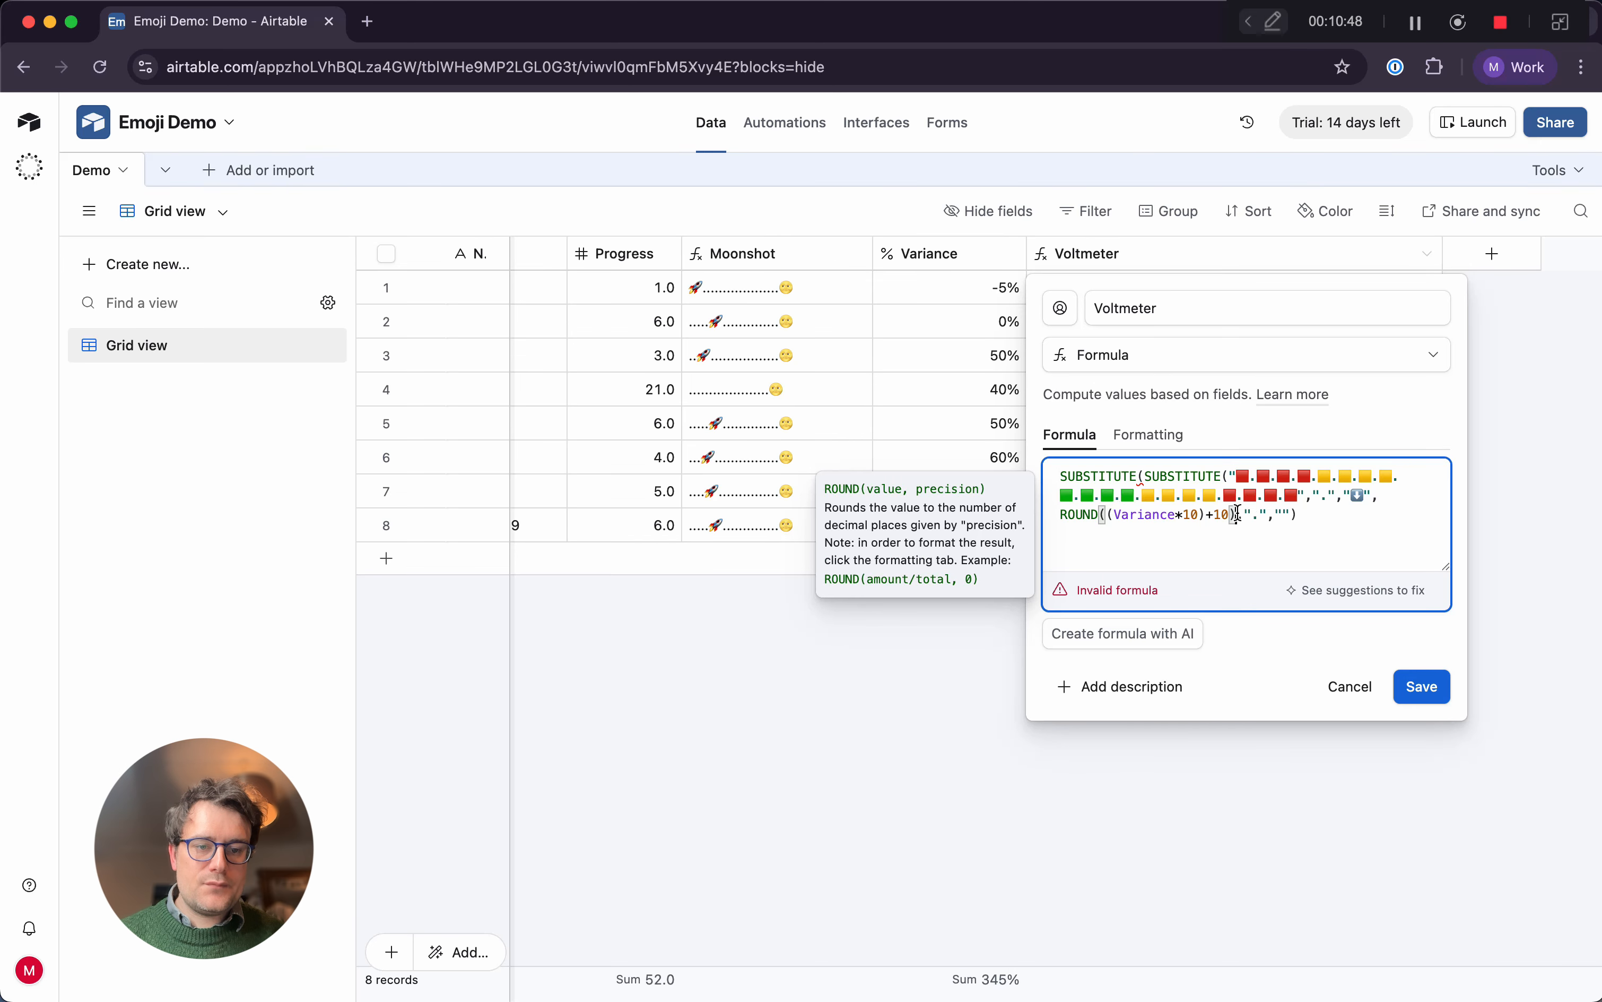
key("Right")
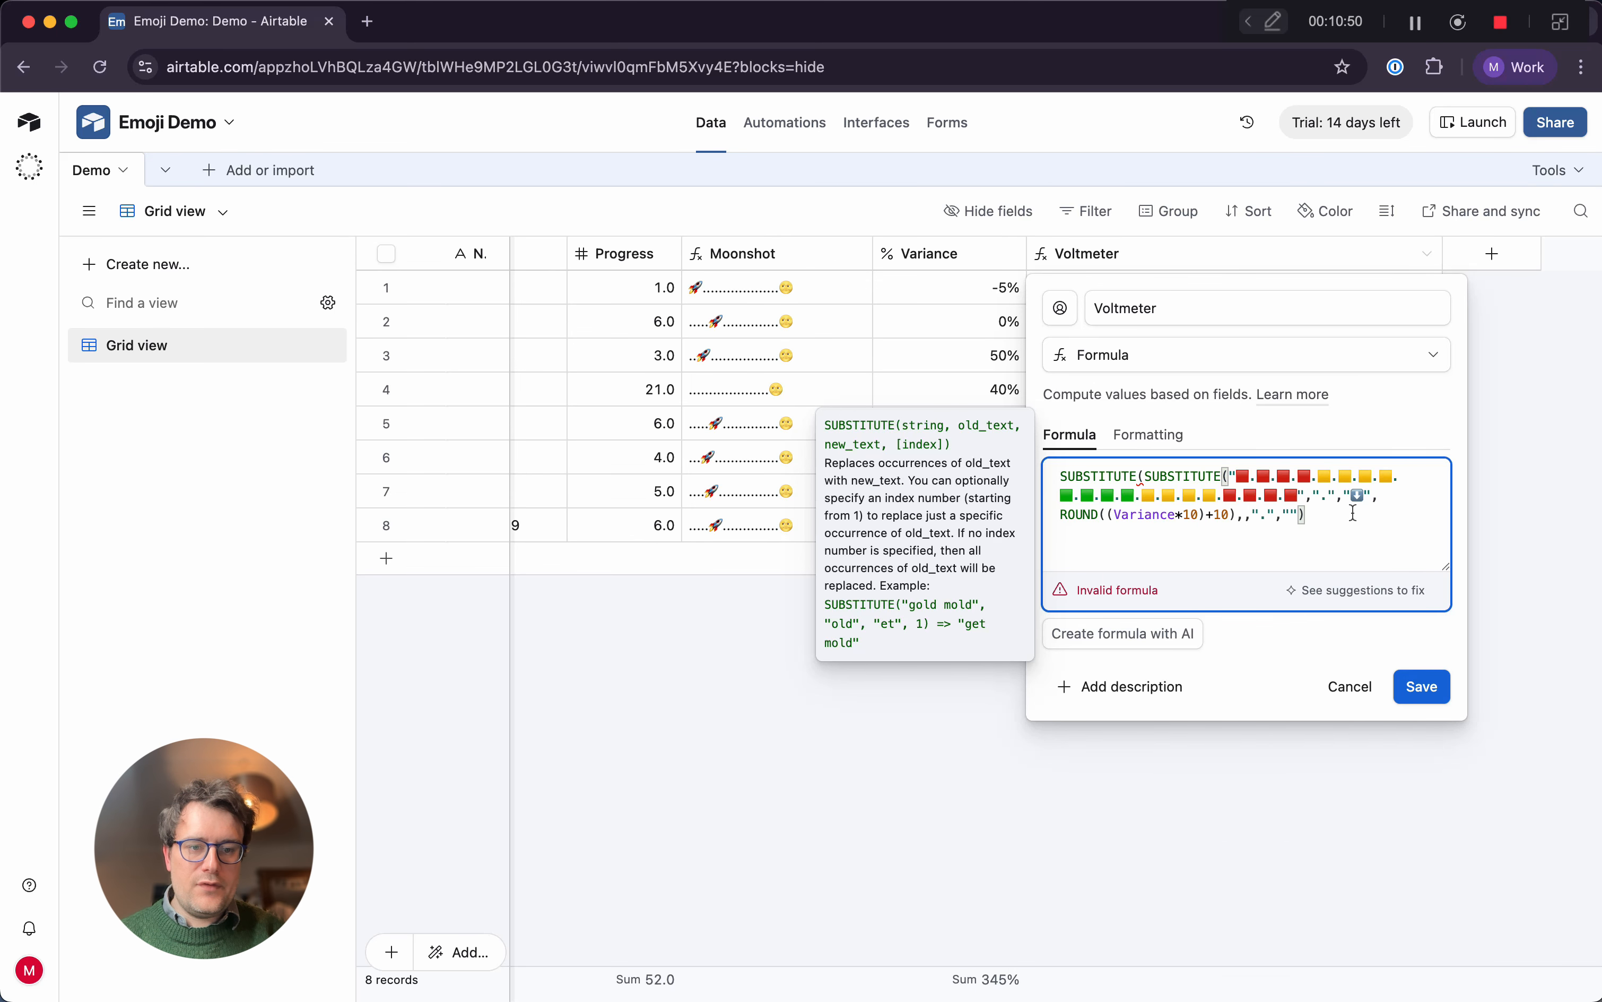
type("0)")
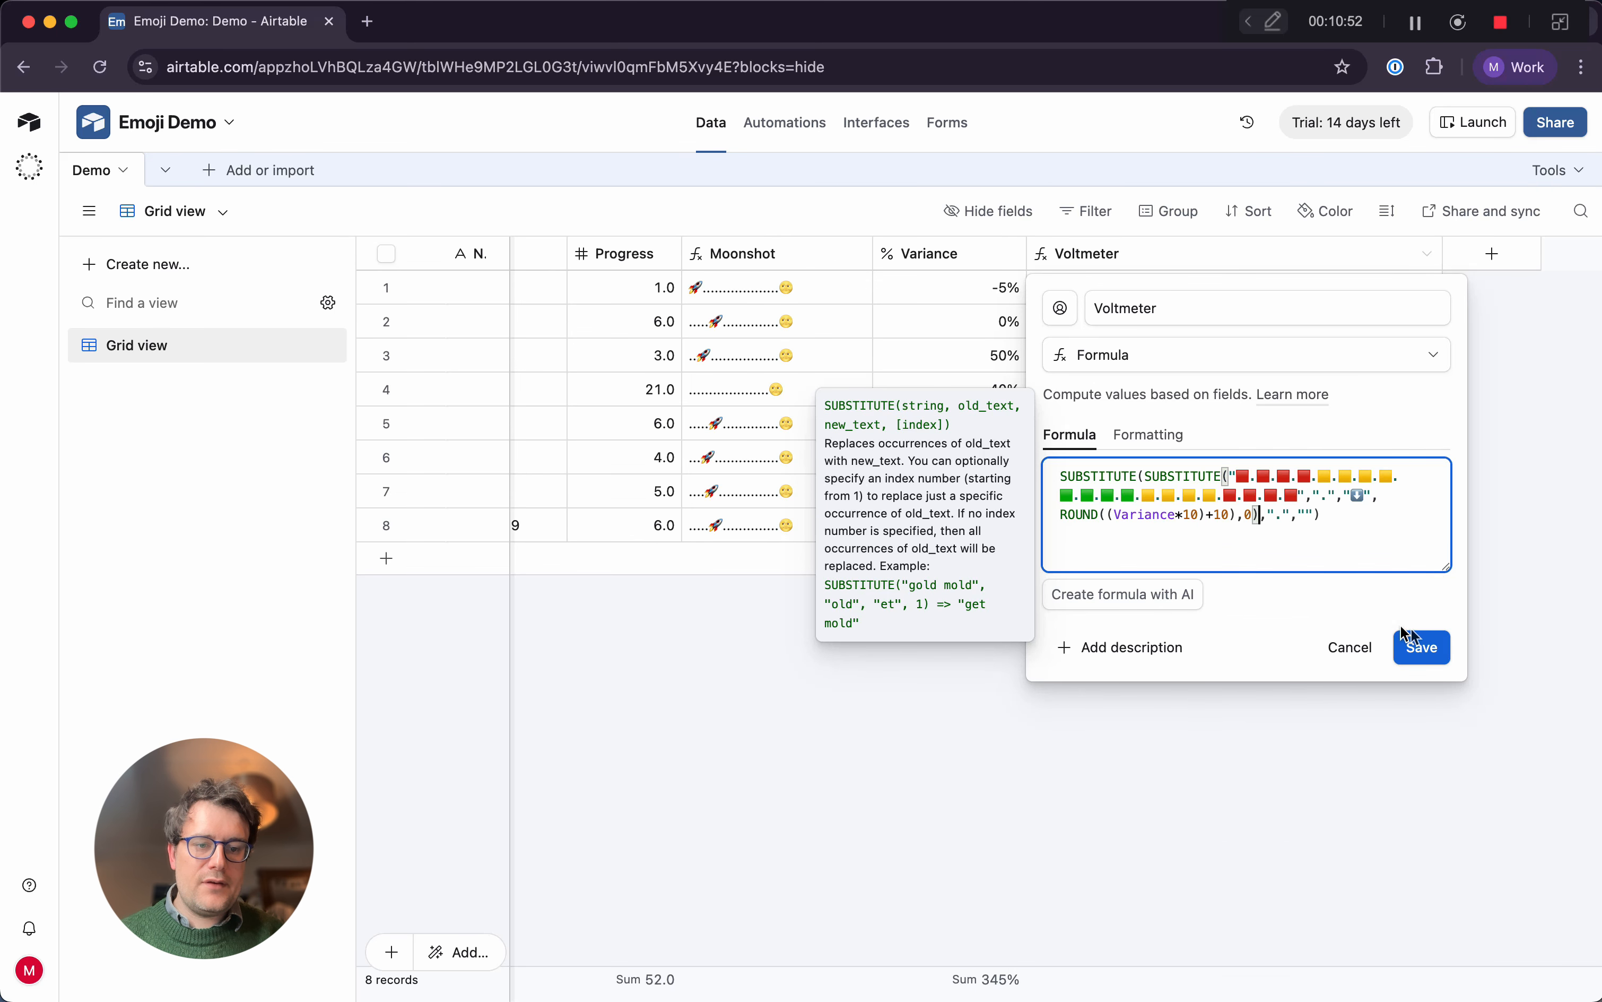
left_click(1424, 645)
Set Variance to -8% in the first record and -50% in the second record
left_click(985, 293)
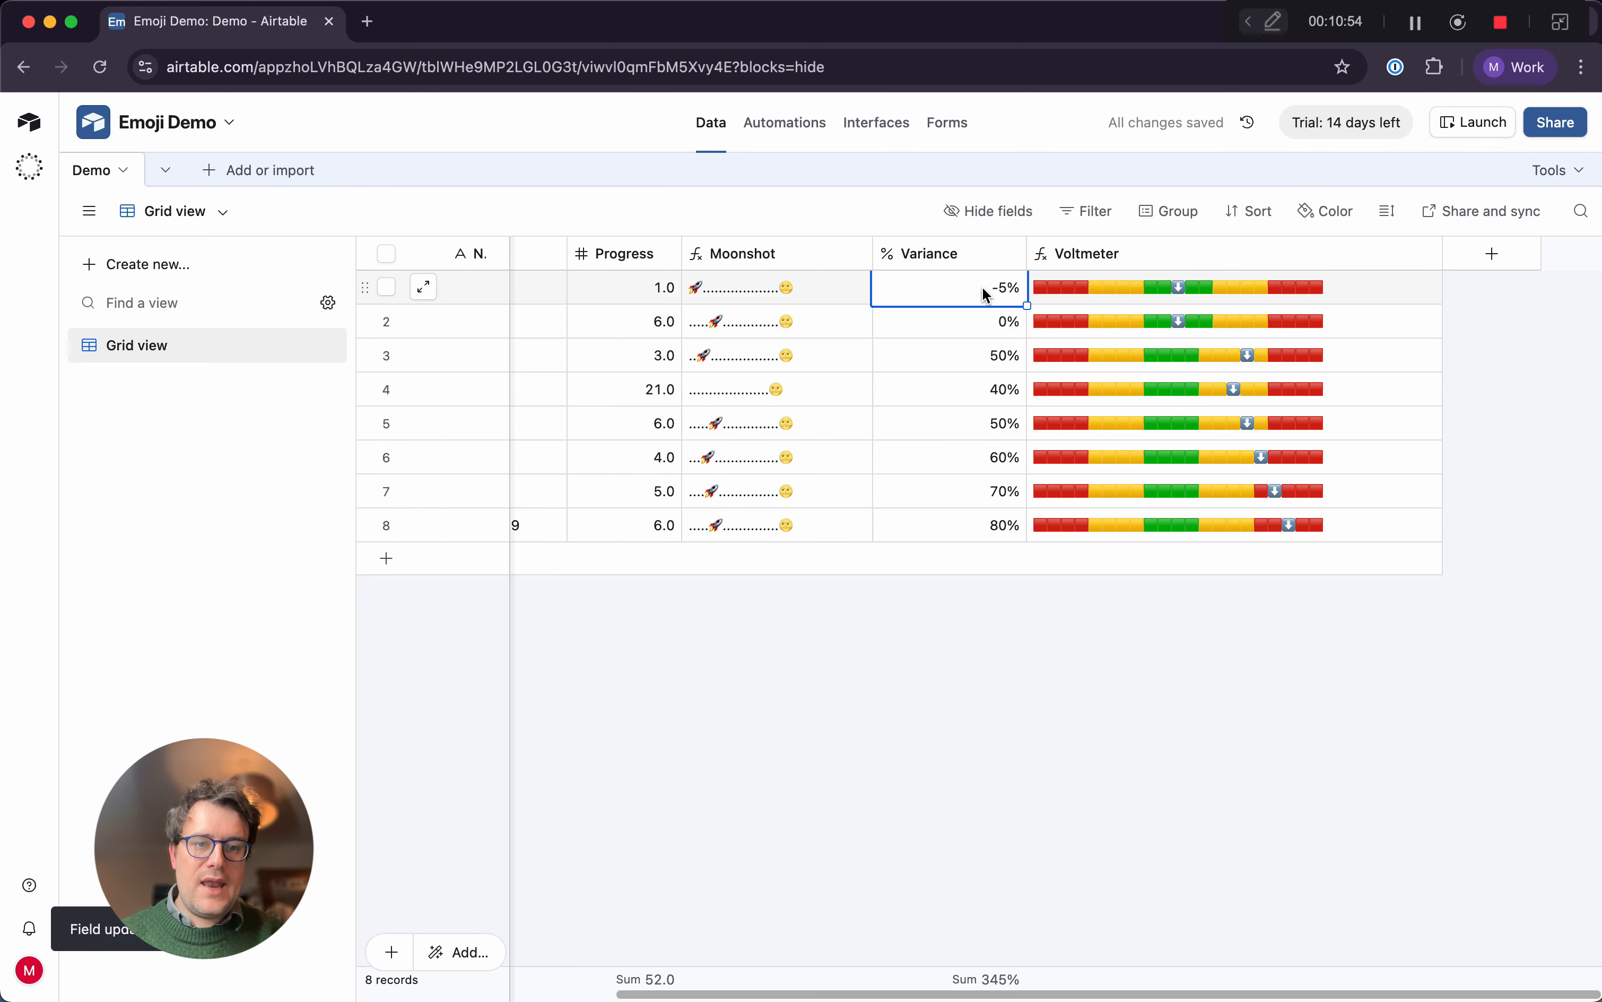
type("-")
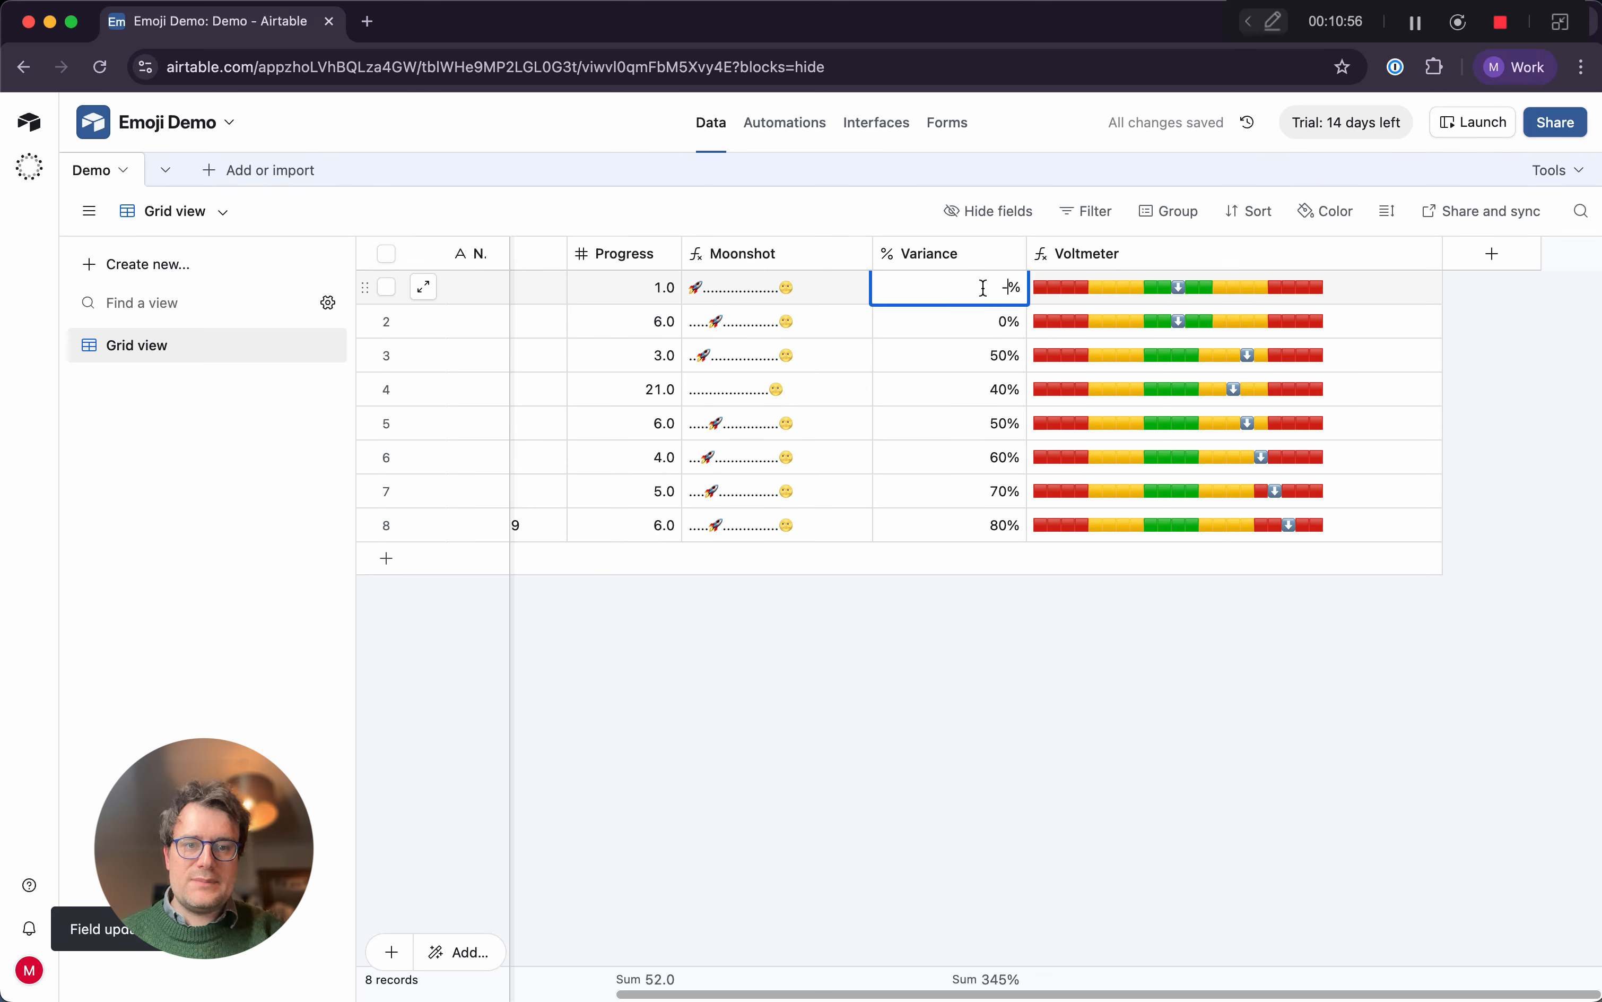
type("8")
key("Return")
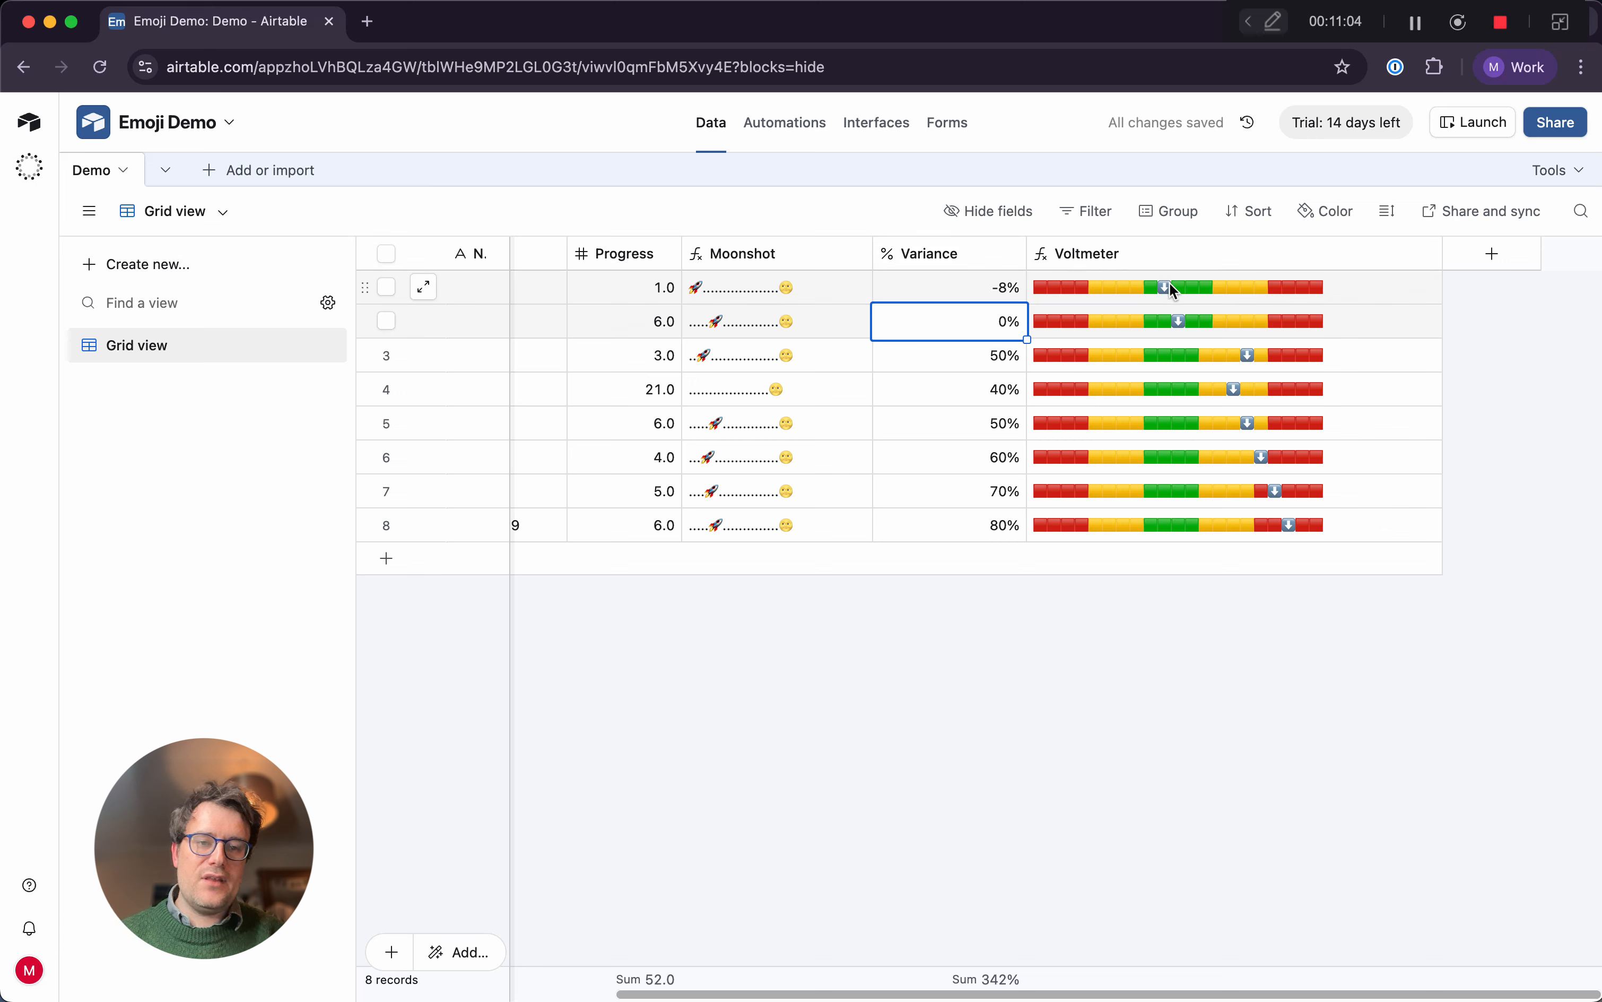
type("-5")
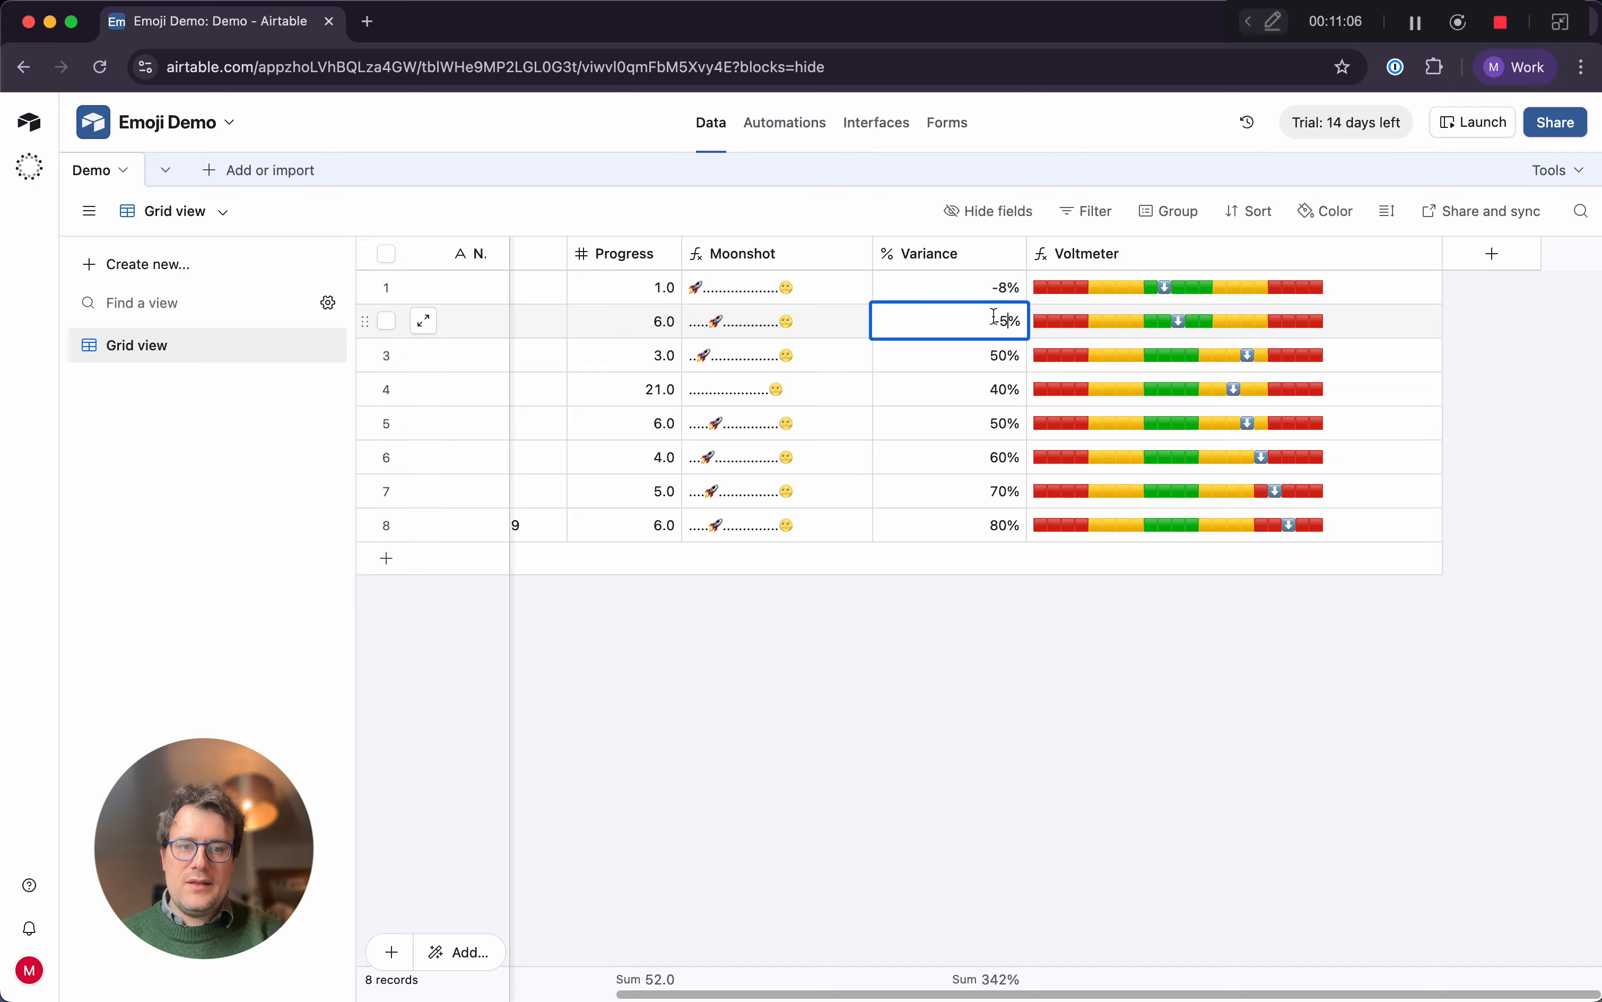
type("0")
key("Return")
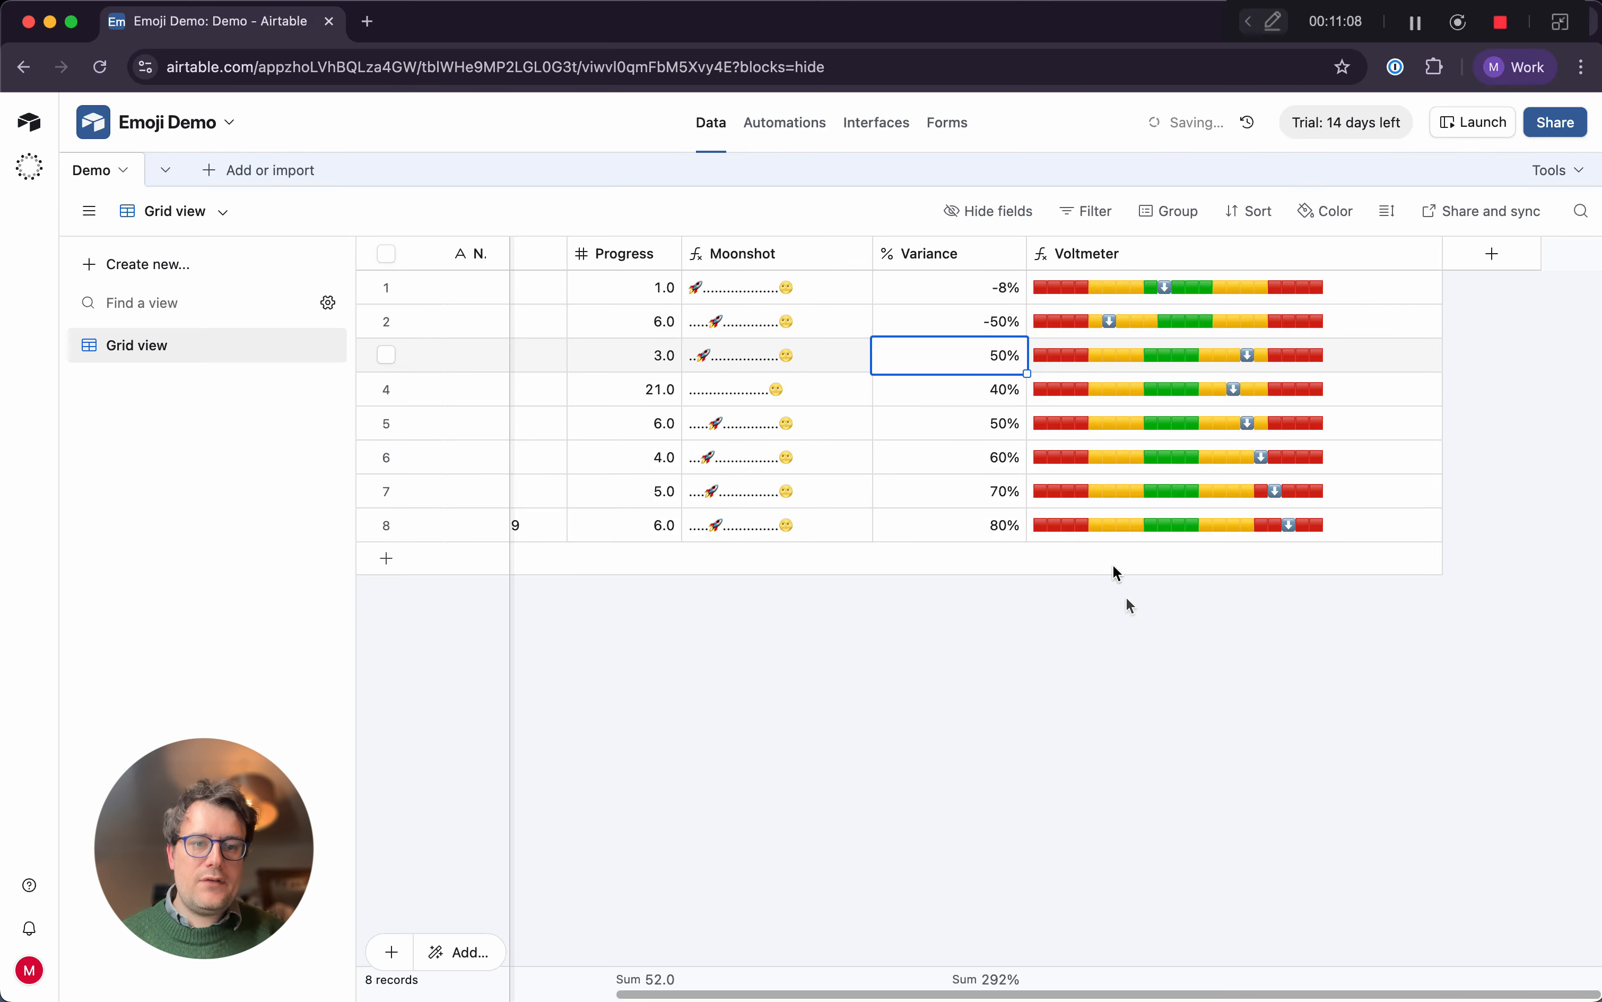
left_click(1133, 625)
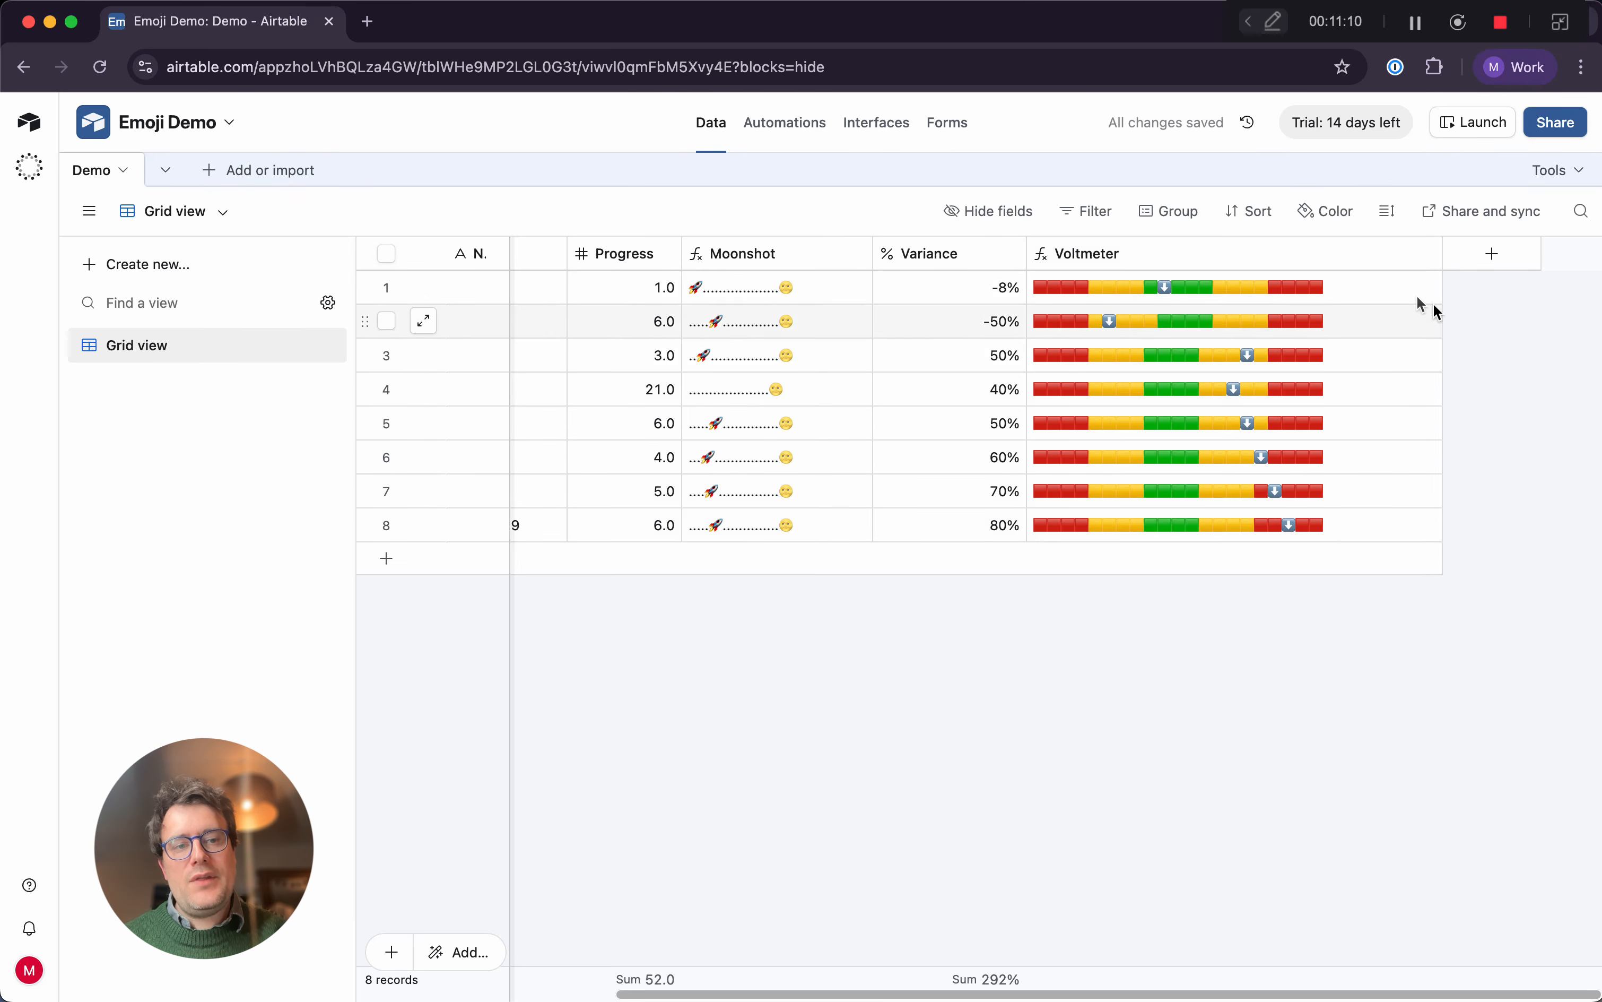
Narrow the Voltmeter column to fit its emoji bars more closely and bring the Chart column into view
left_click_drag(1442, 251, 1365, 255)
scroll(995, 354, "left", 3)
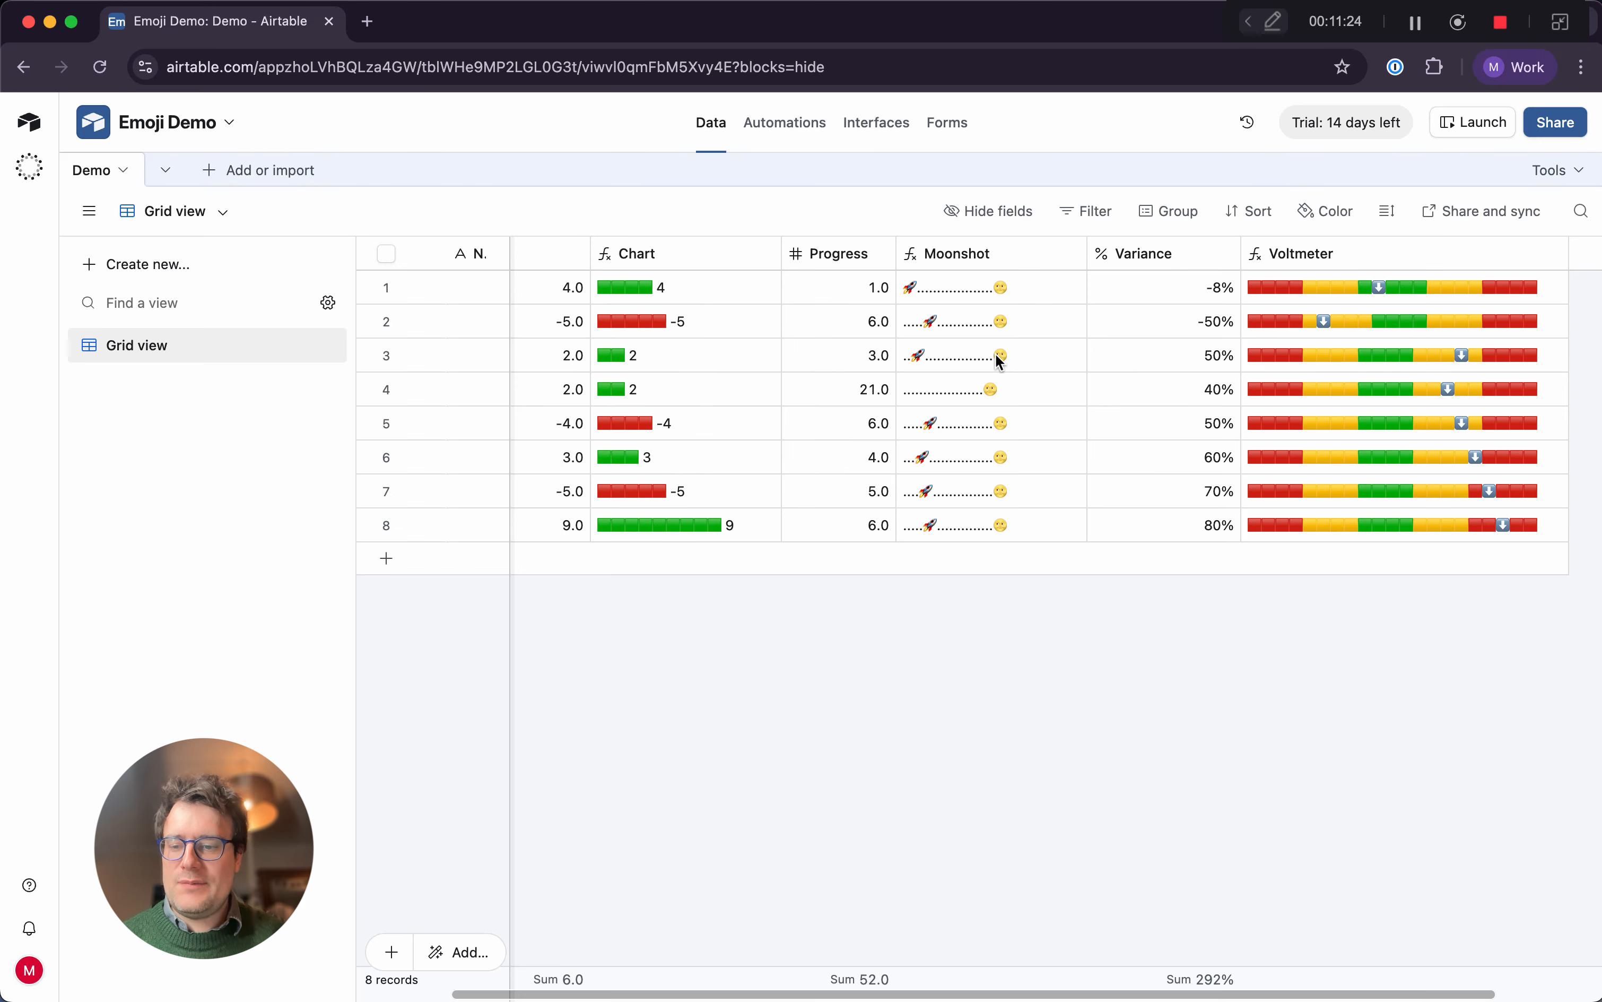